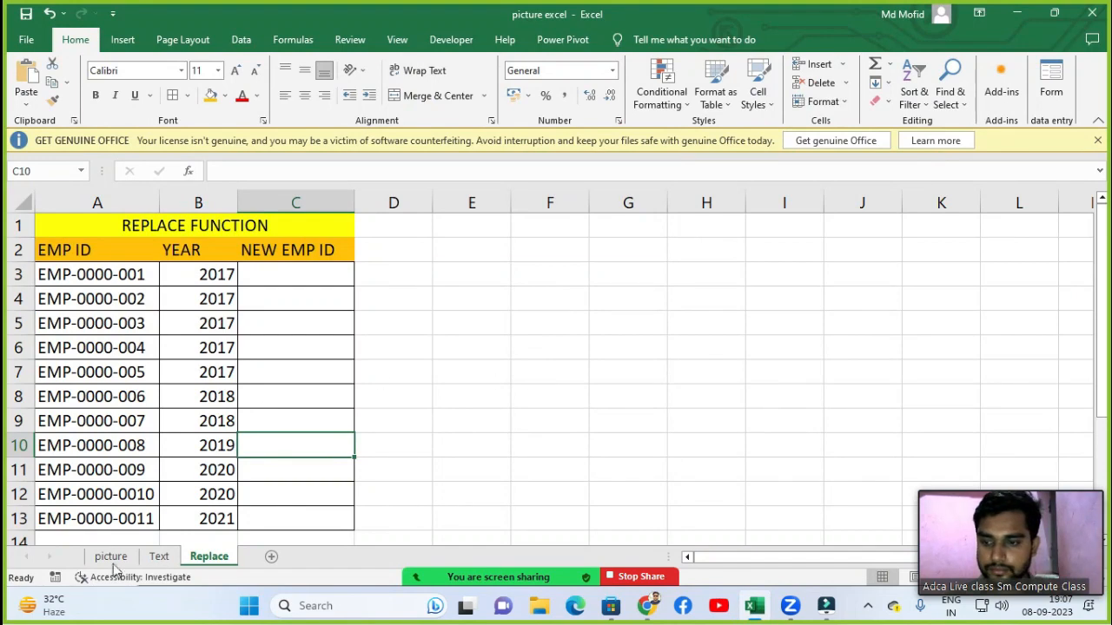
# On the picture sheet, clear all contents and formatting from the range G1:J3.
pyautogui.click(110, 556)
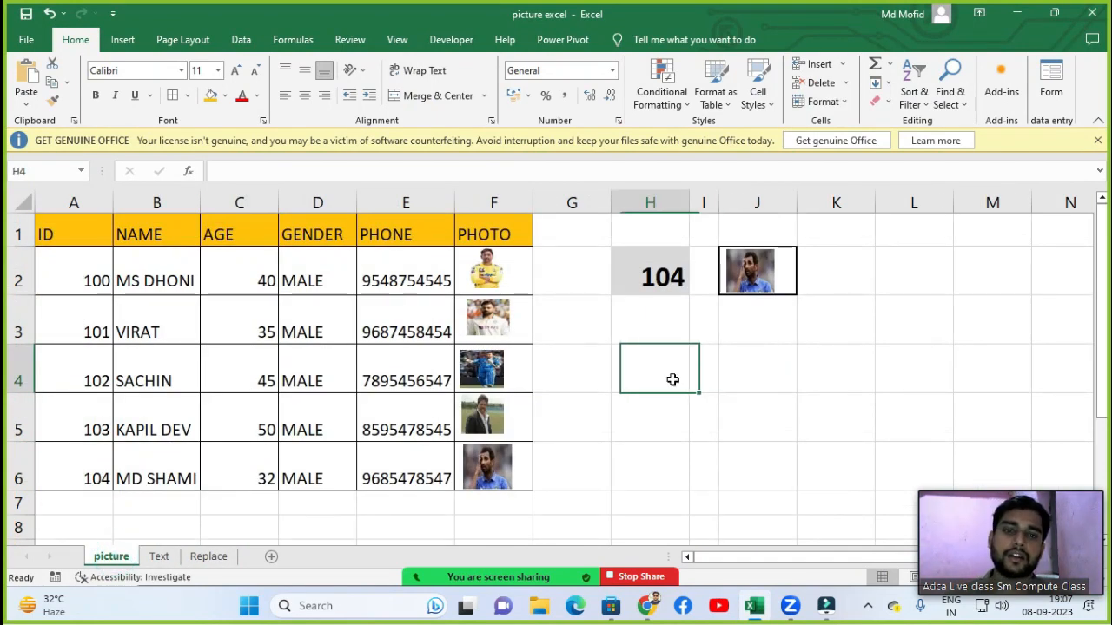
pyautogui.moveTo(697, 223); pyautogui.dragTo(796, 316)
pyautogui.moveTo(596, 236); pyautogui.dragTo(756, 335)
pyautogui.click(880, 104)
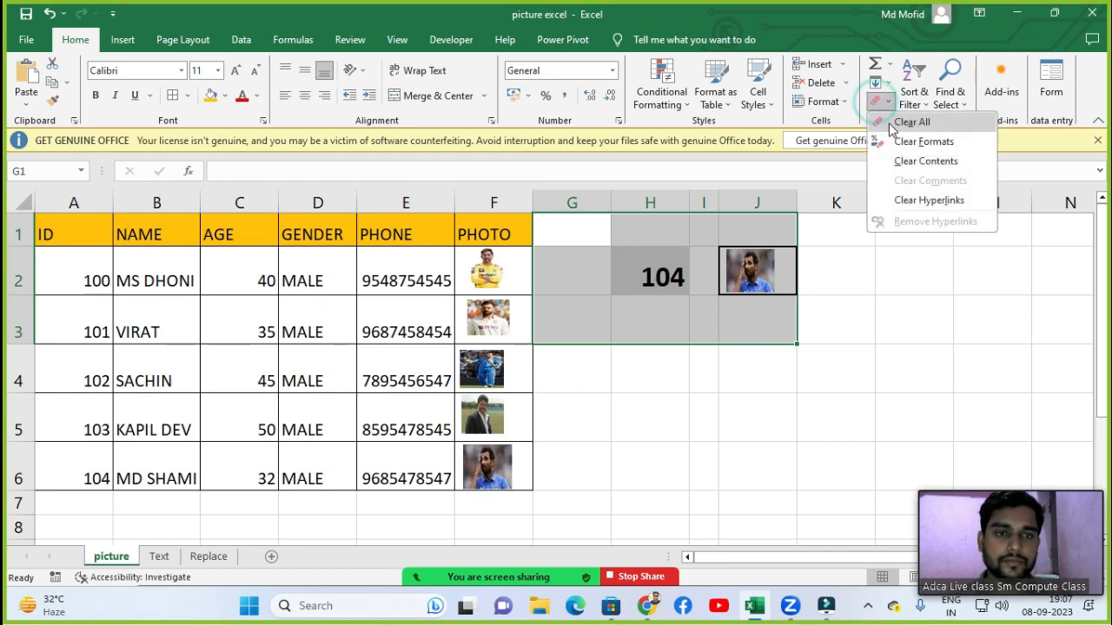
pyautogui.click(895, 119)
# Delete the leftover player picture over cell J2.
pyautogui.click(663, 290)
pyautogui.click(725, 233)
pyautogui.moveTo(743, 261); pyautogui.dragTo(775, 302)
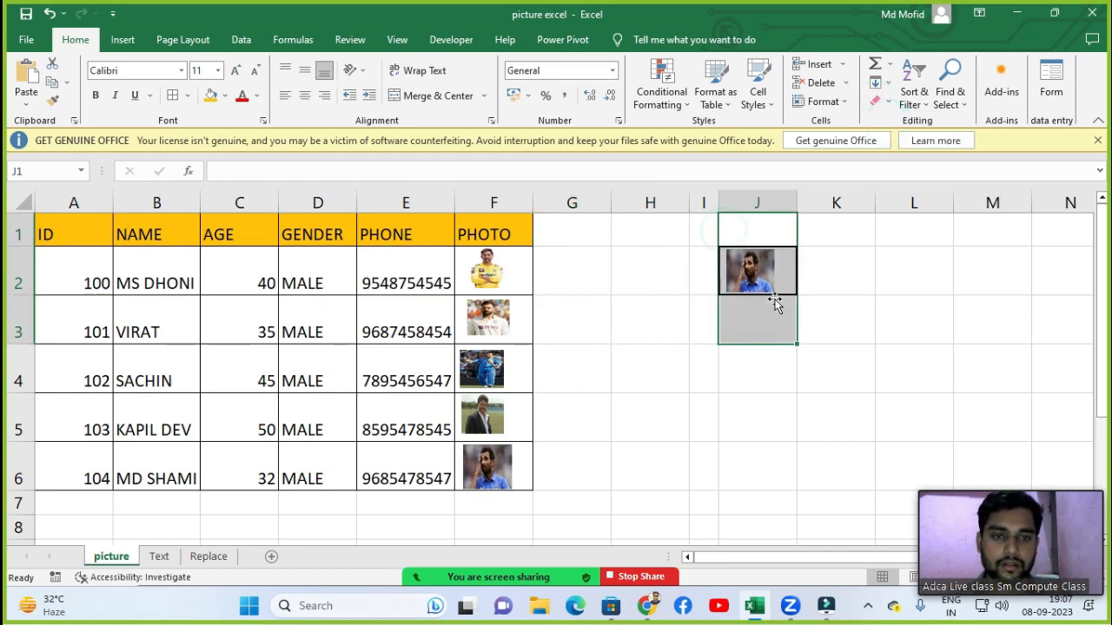
pyautogui.click(752, 271)
pyautogui.press('Delete')
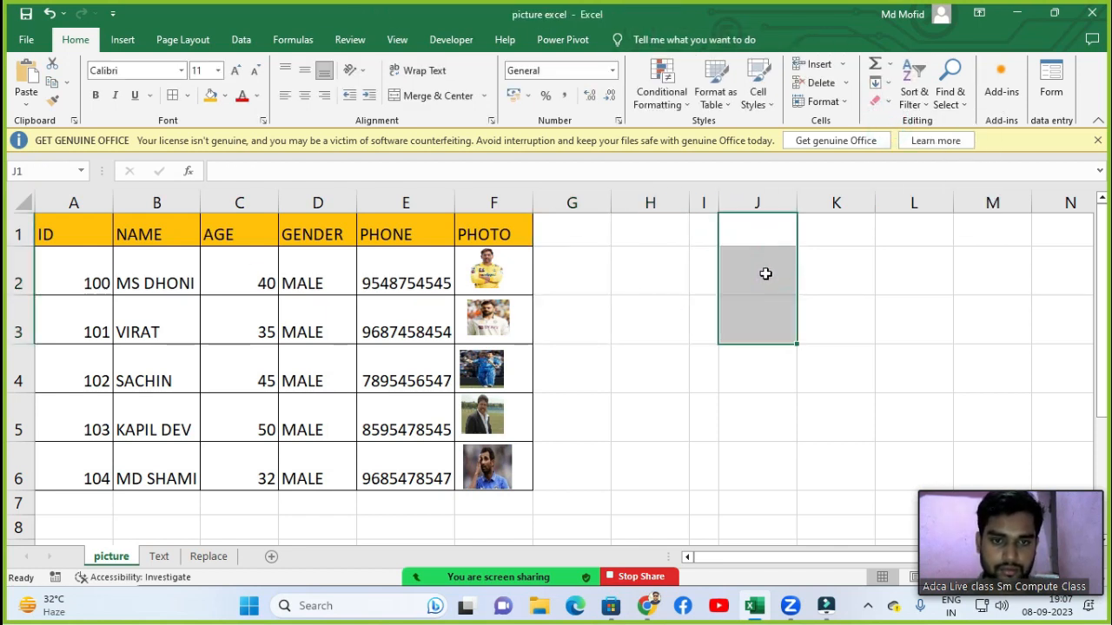
pyautogui.click(765, 275)
pyautogui.click(666, 258)
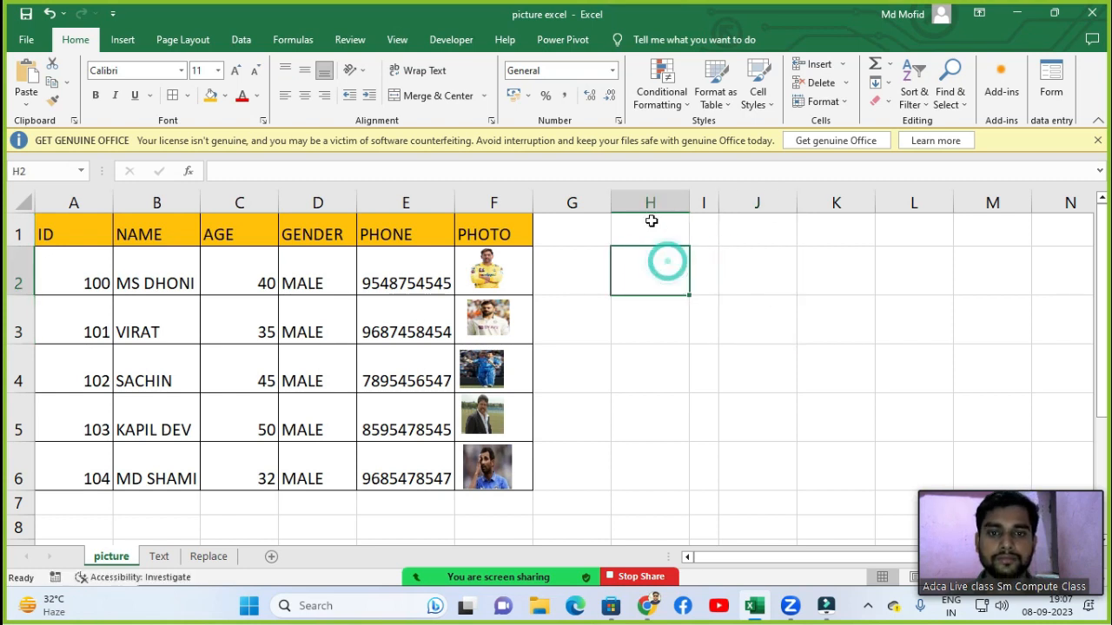
pyautogui.click(705, 406)
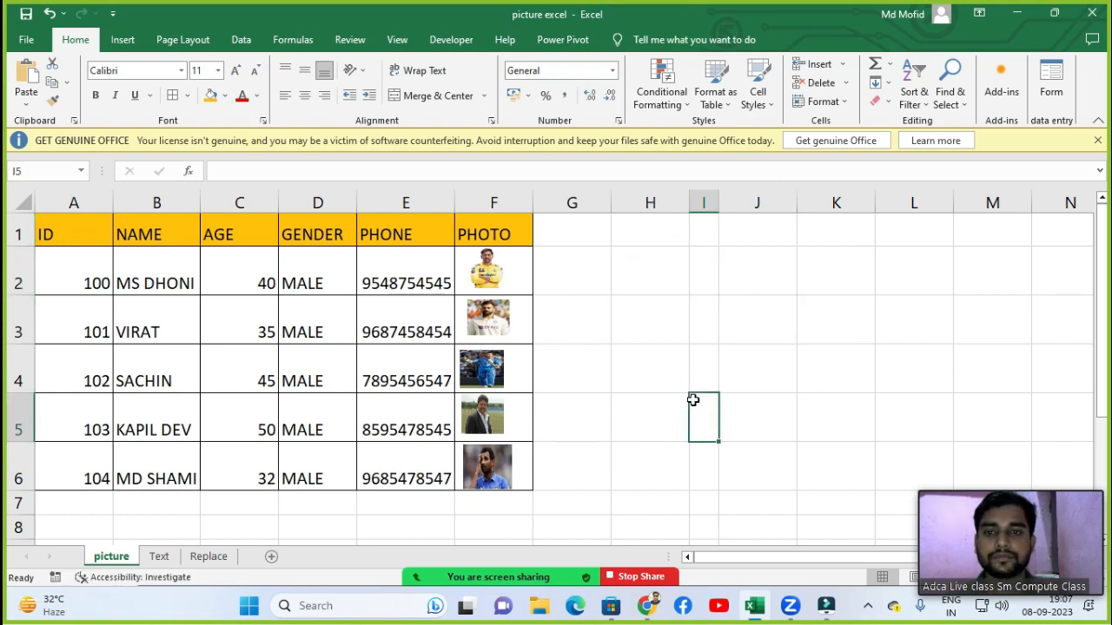
# Examine the ID, name and photo records in the player table.
pyautogui.click(46, 235)
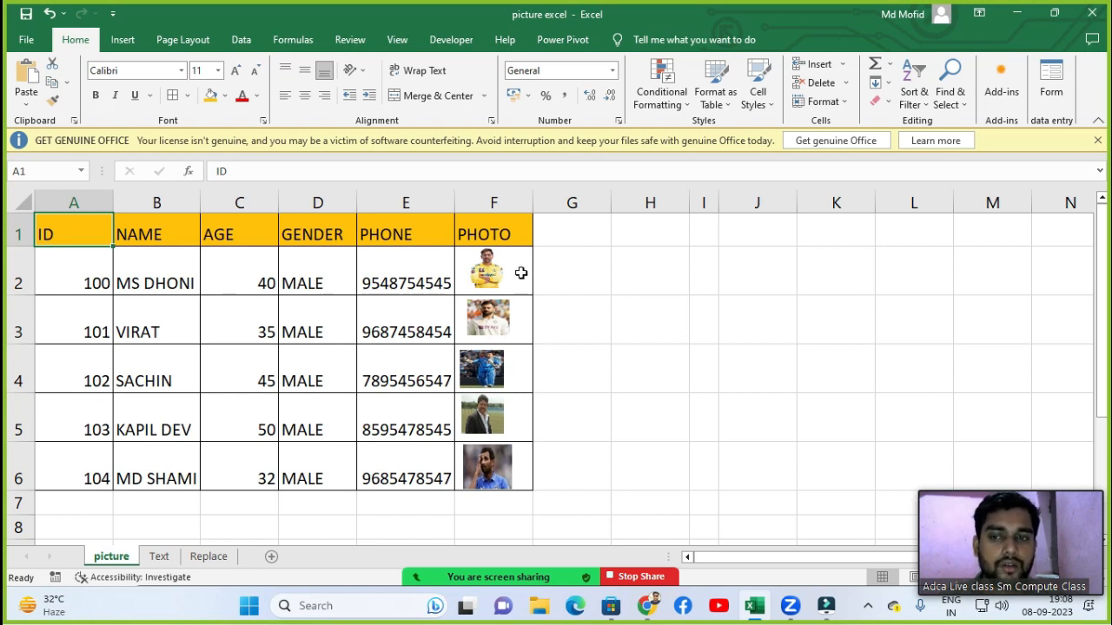
pyautogui.click(100, 277)
pyautogui.click(156, 290)
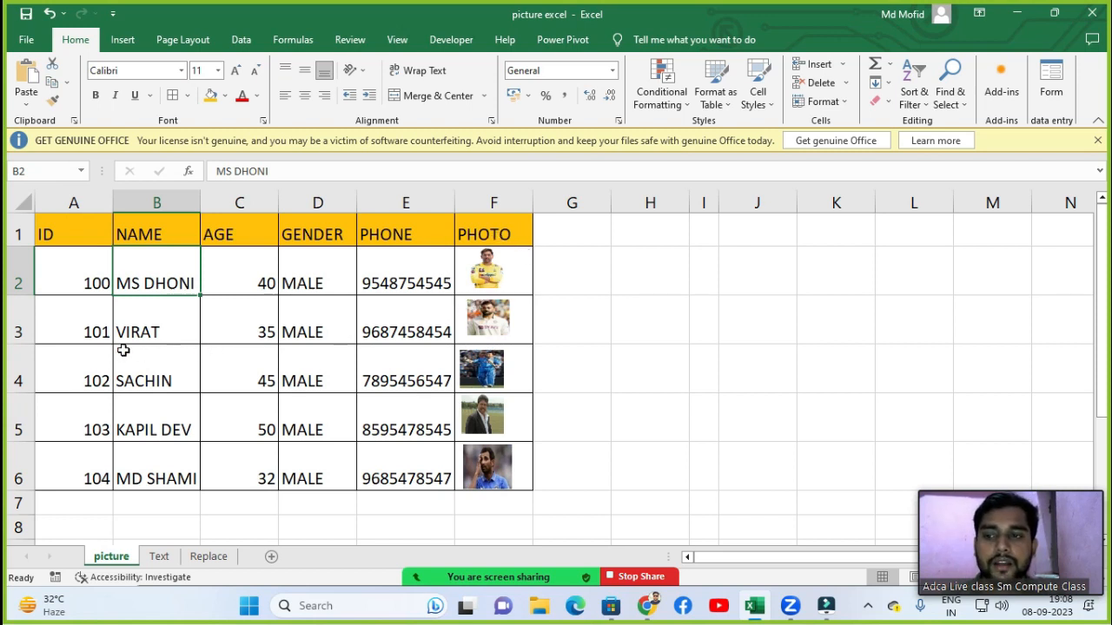
pyautogui.click(90, 362)
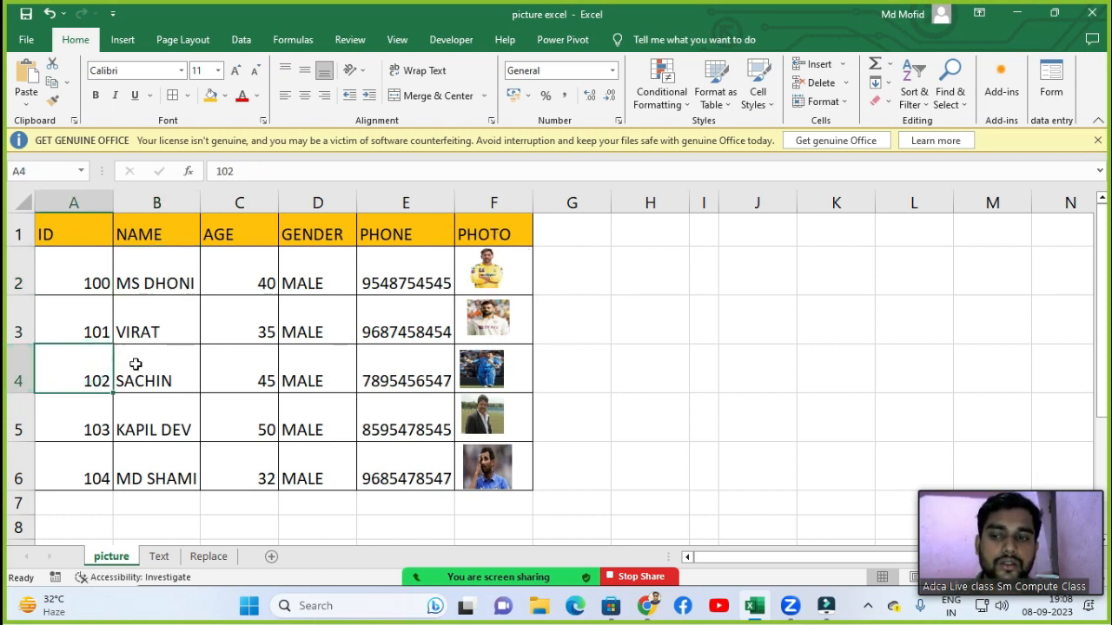
pyautogui.click(136, 364)
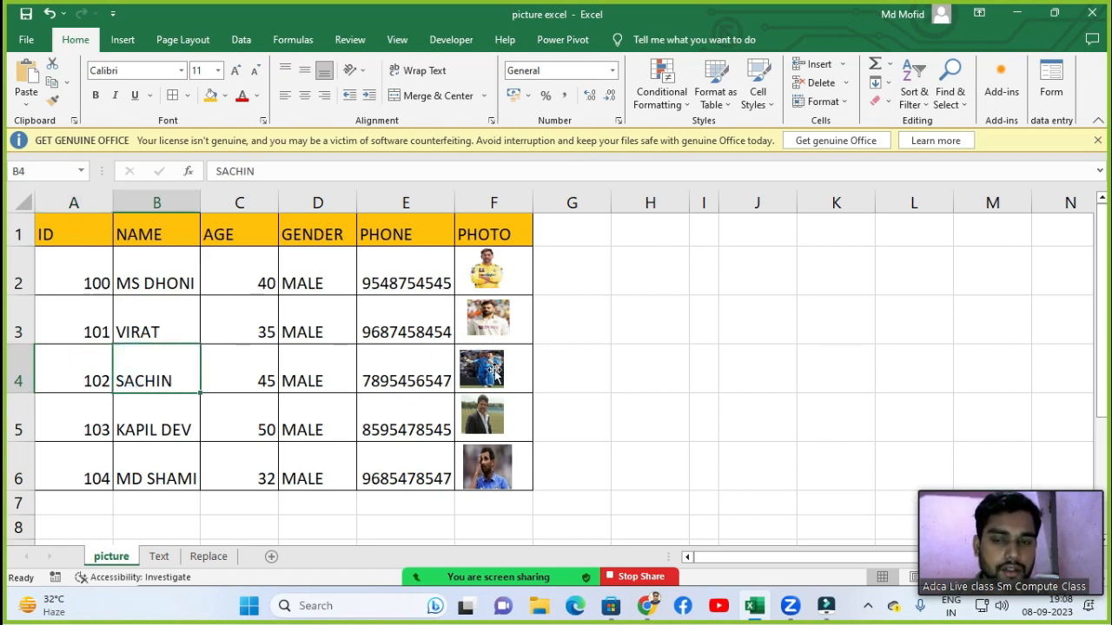
pyautogui.click(72, 424)
pyautogui.click(184, 435)
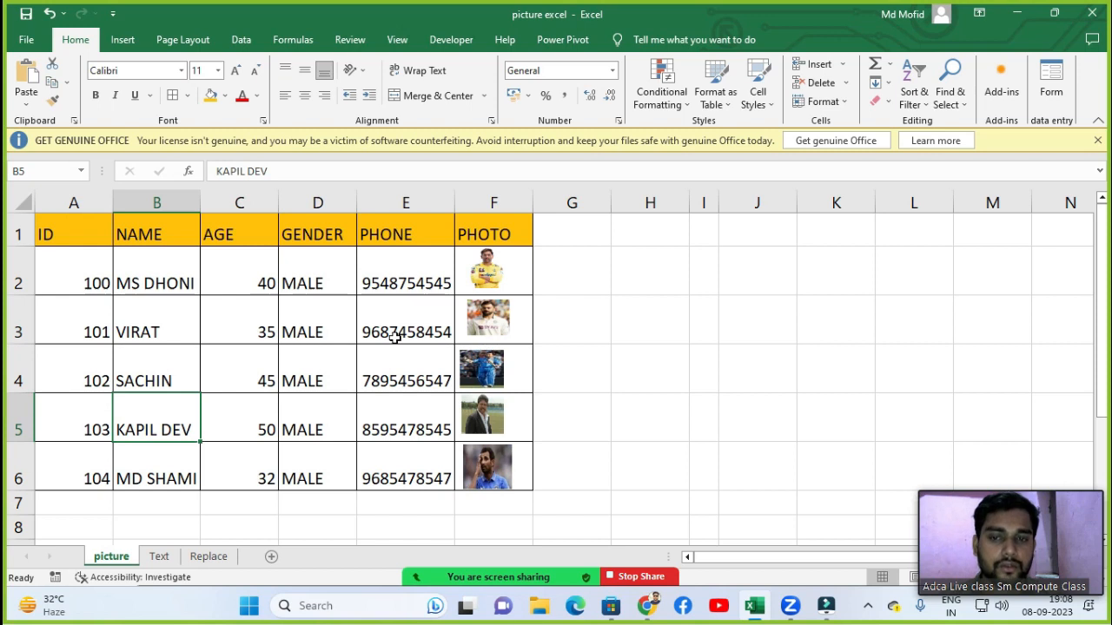
pyautogui.click(614, 278)
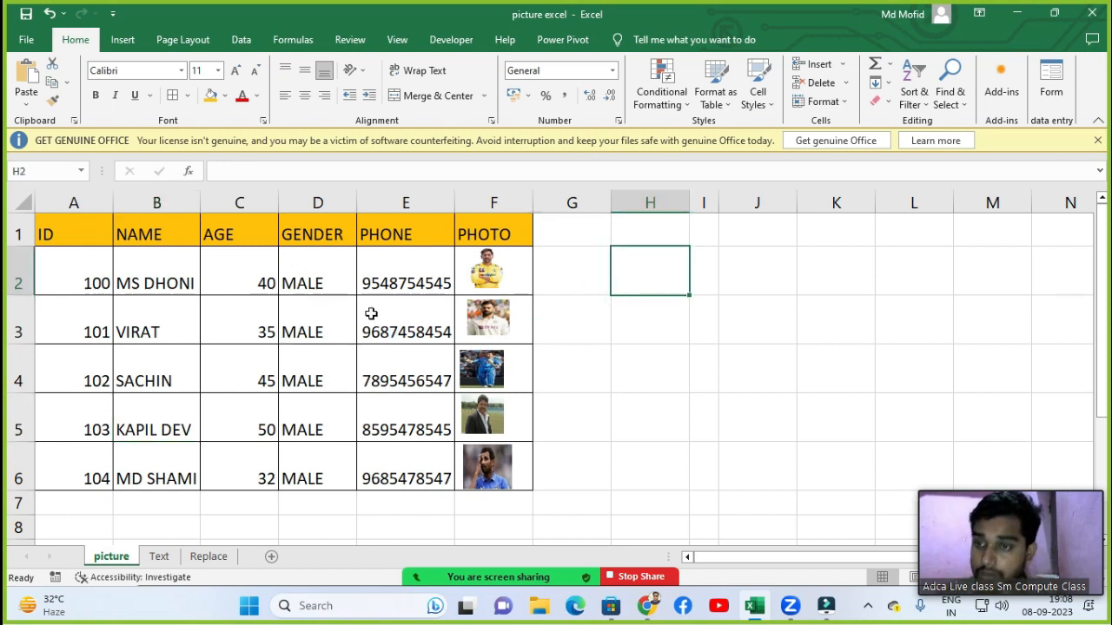
# Make the header row A1:F1 bold and center its text vertically and horizontally.
pyautogui.click(64, 231)
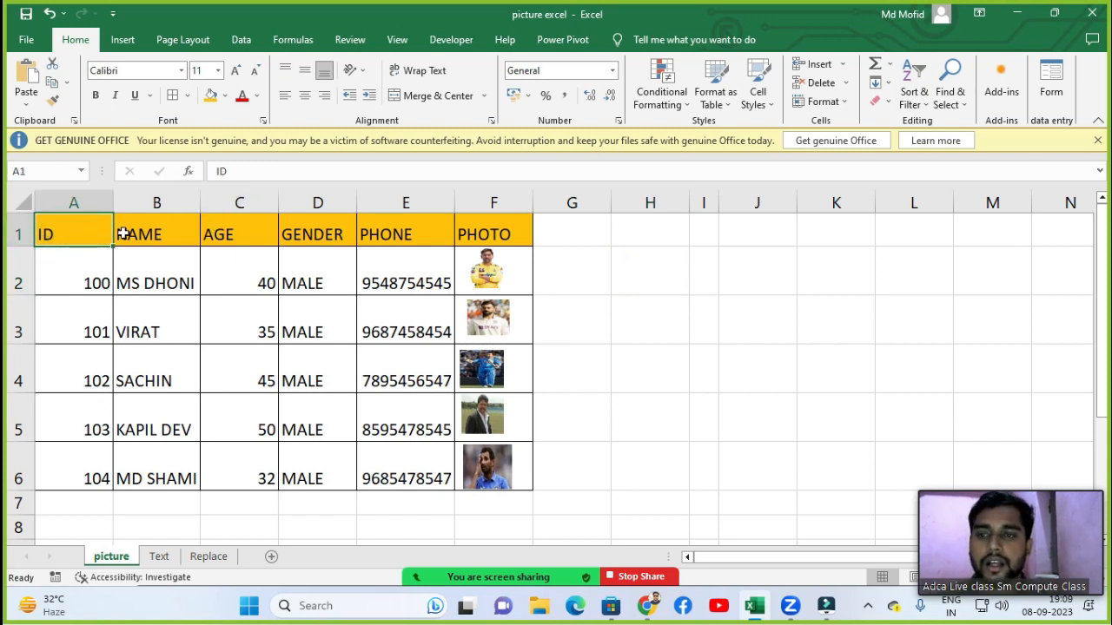
pyautogui.hotkey('ctrl', 'shift', 'Right')
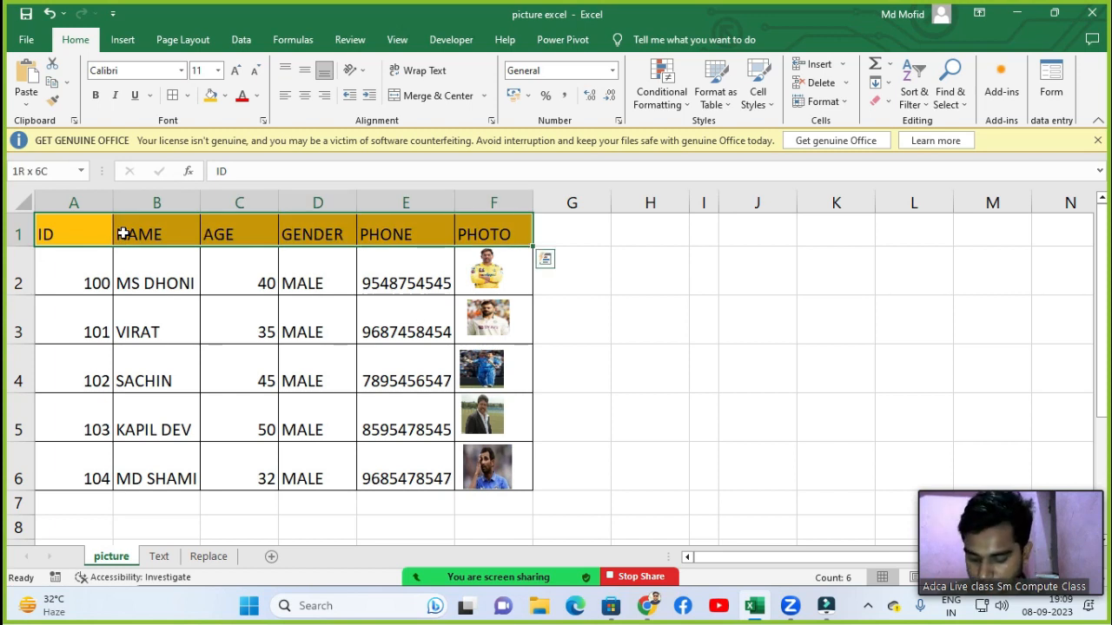
pyautogui.hotkey('ctrl', 'b')
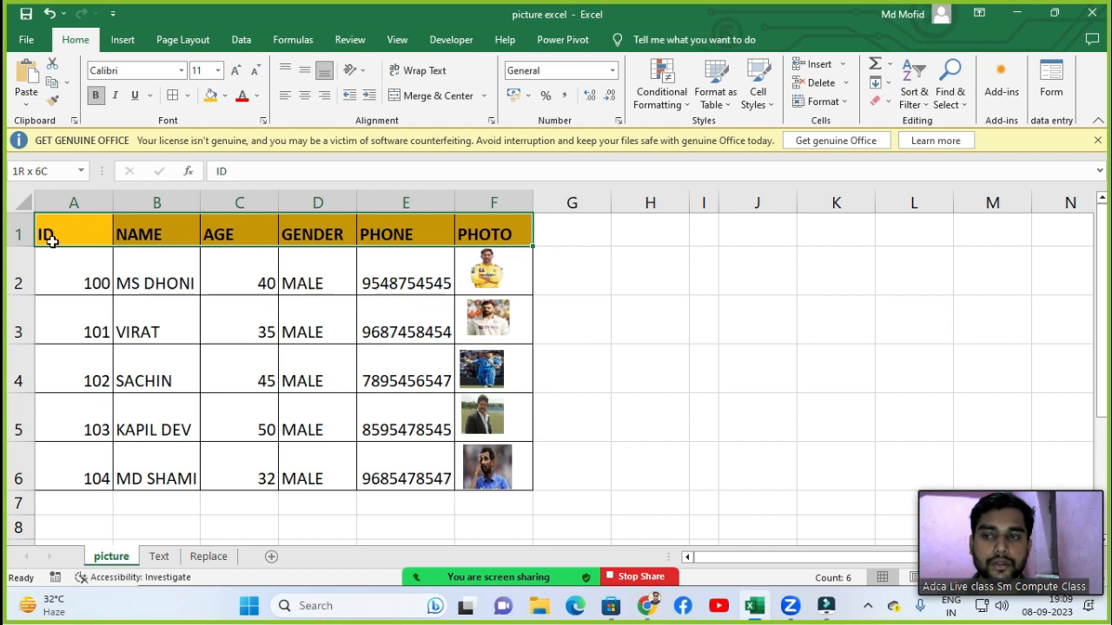
pyautogui.click(307, 74)
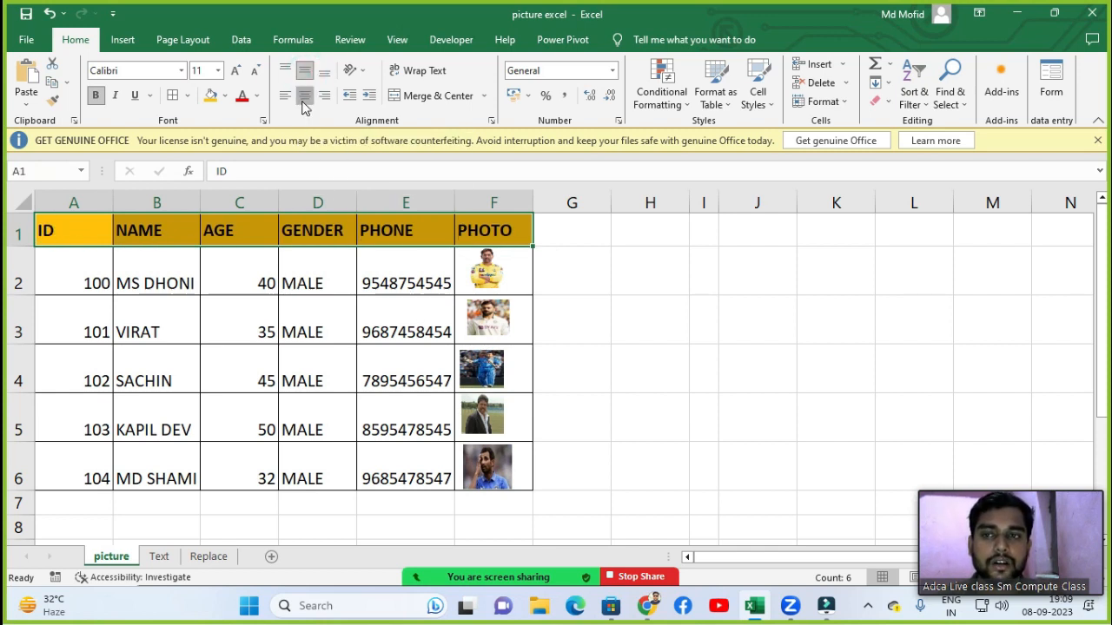
pyautogui.click(304, 98)
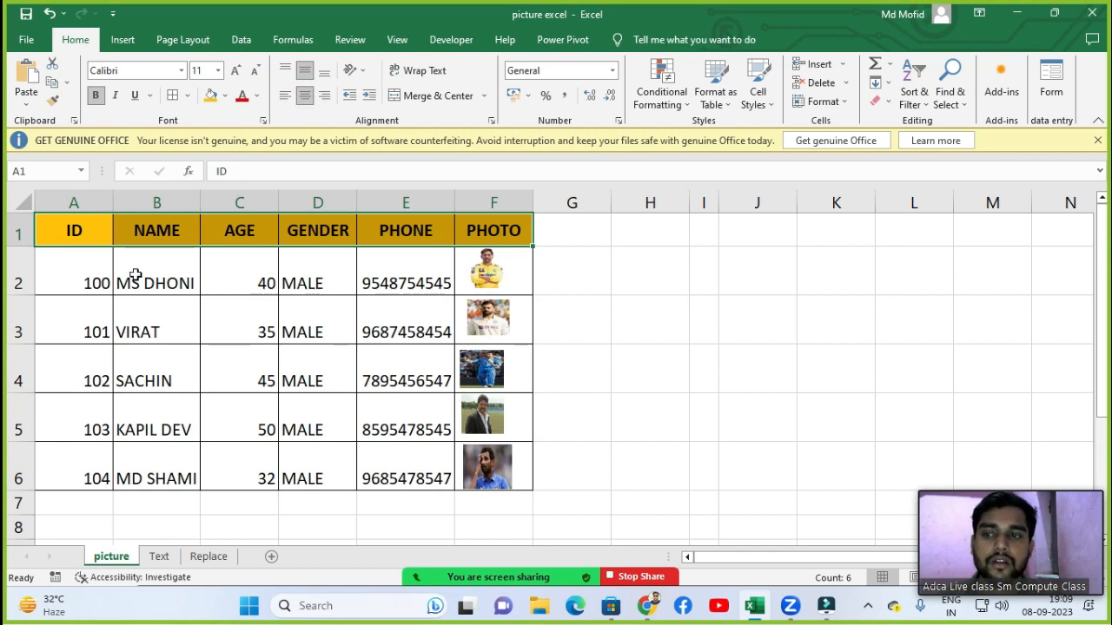
# Center the player data in A2:E6 vertically and horizontally.
pyautogui.click(87, 280)
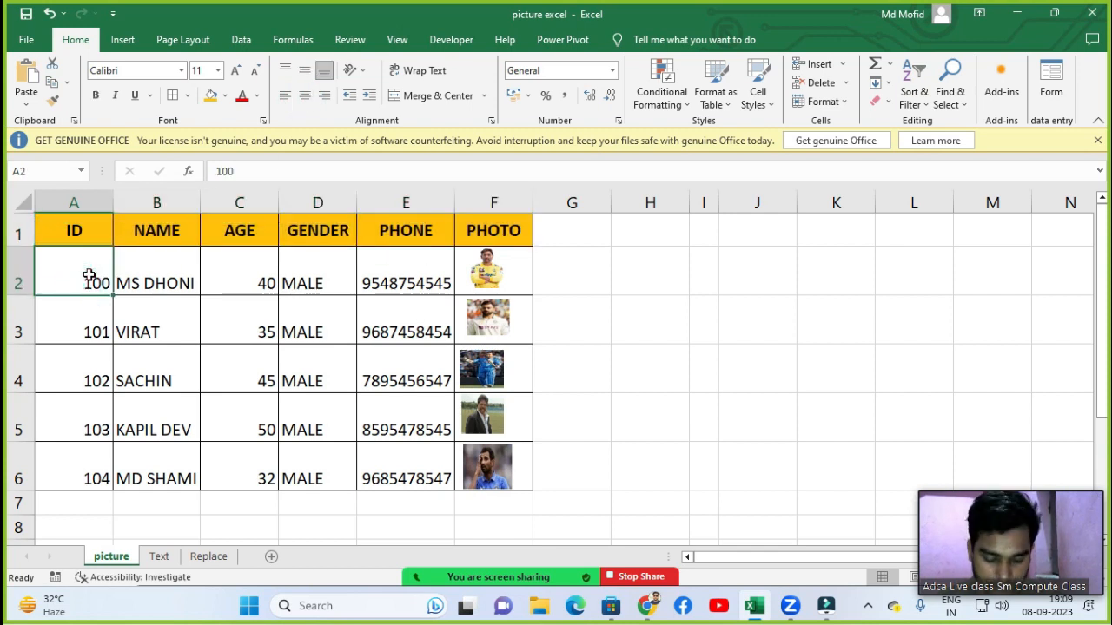
pyautogui.hotkey('ctrl', 'shift', 'Right')
pyautogui.hotkey('ctrl', 'shift', 'Down')
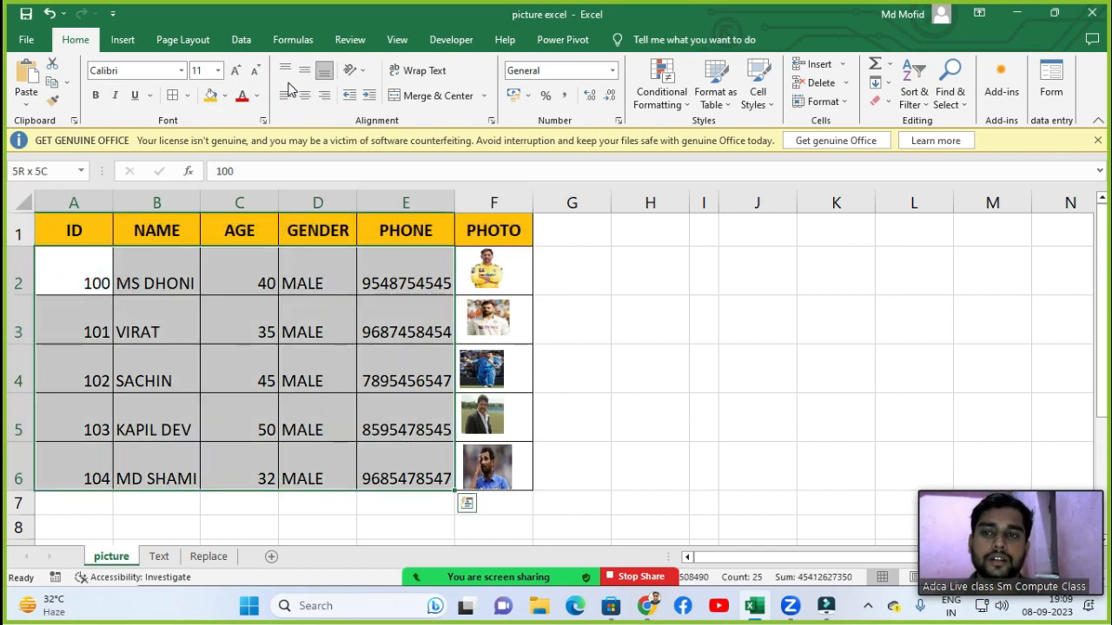
pyautogui.click(304, 71)
pyautogui.click(304, 95)
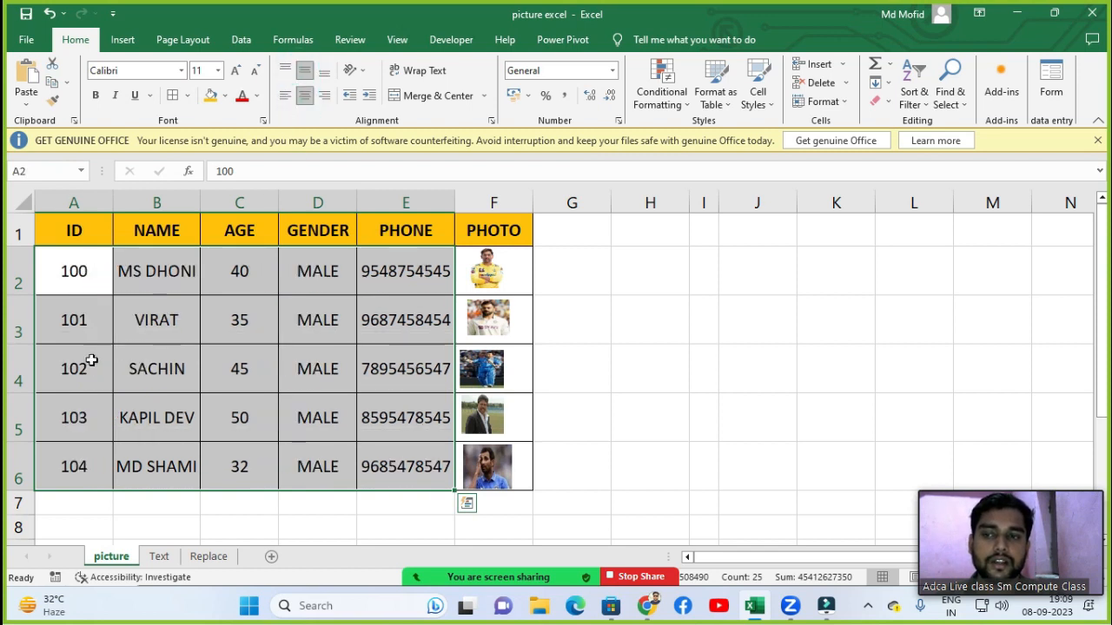
pyautogui.click(101, 320)
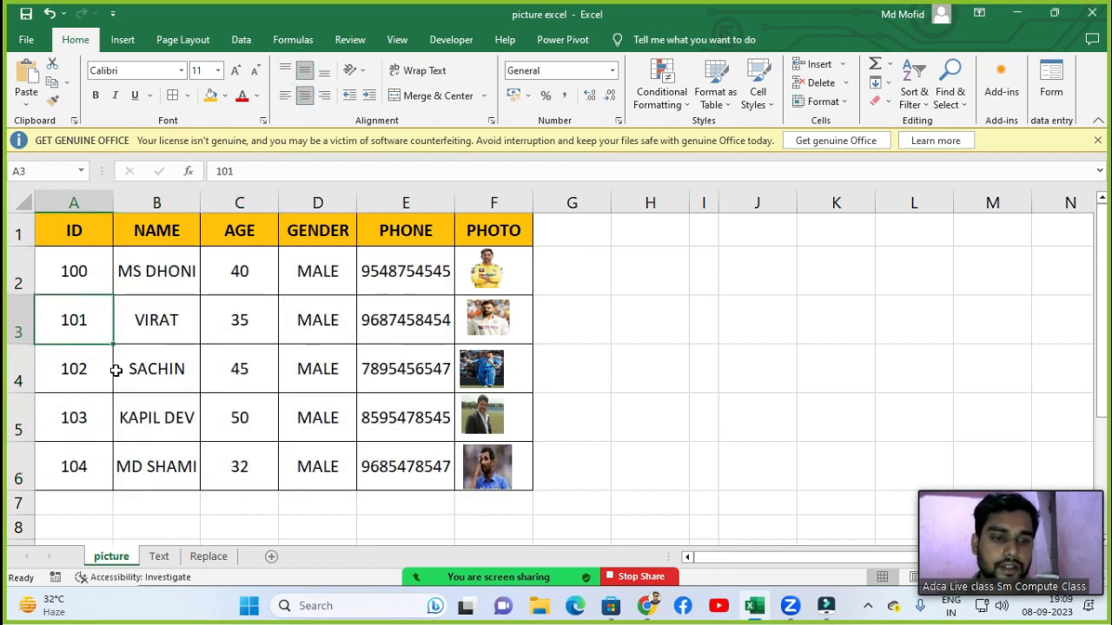
pyautogui.click(116, 370)
# Set the font color of the IDs in A2:A6 to red.
pyautogui.moveTo(60, 266); pyautogui.dragTo(68, 453)
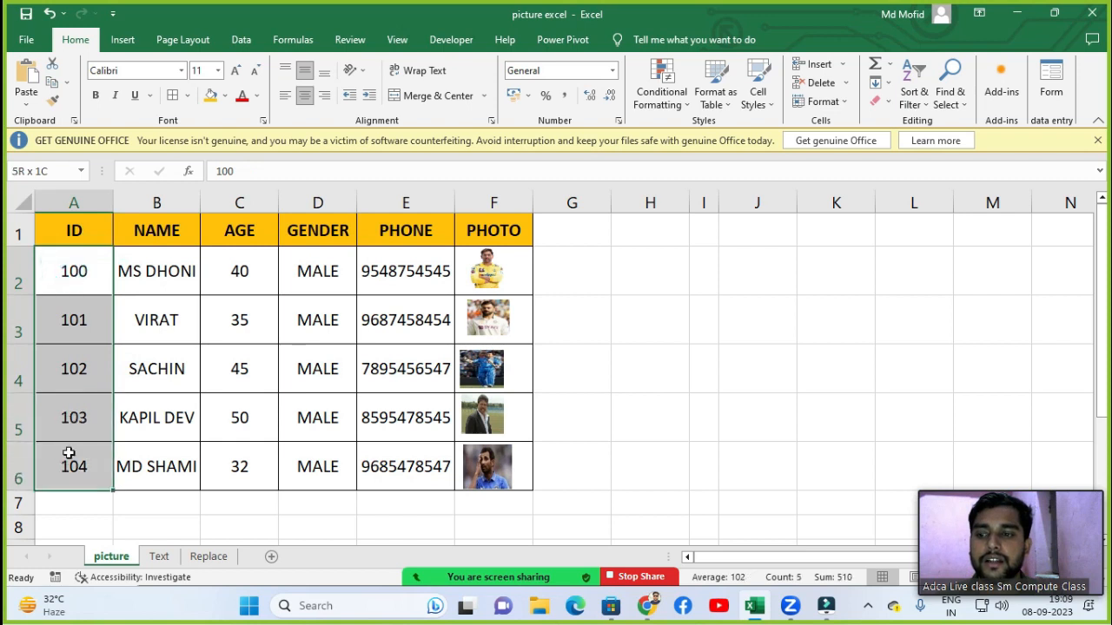
pyautogui.click(258, 96)
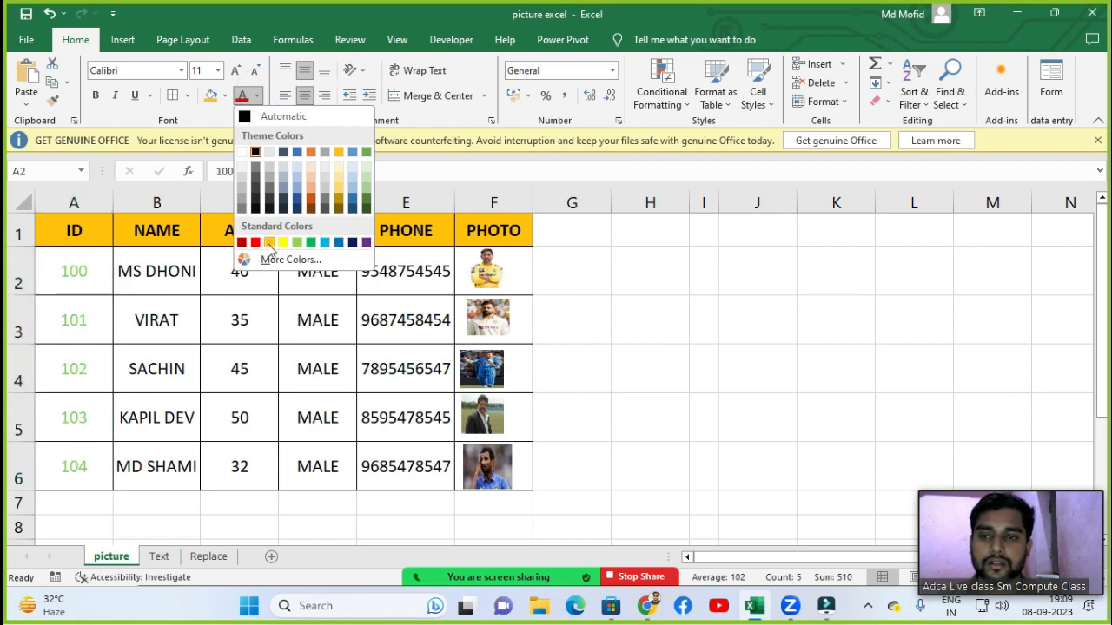
pyautogui.click(255, 241)
pyautogui.click(653, 306)
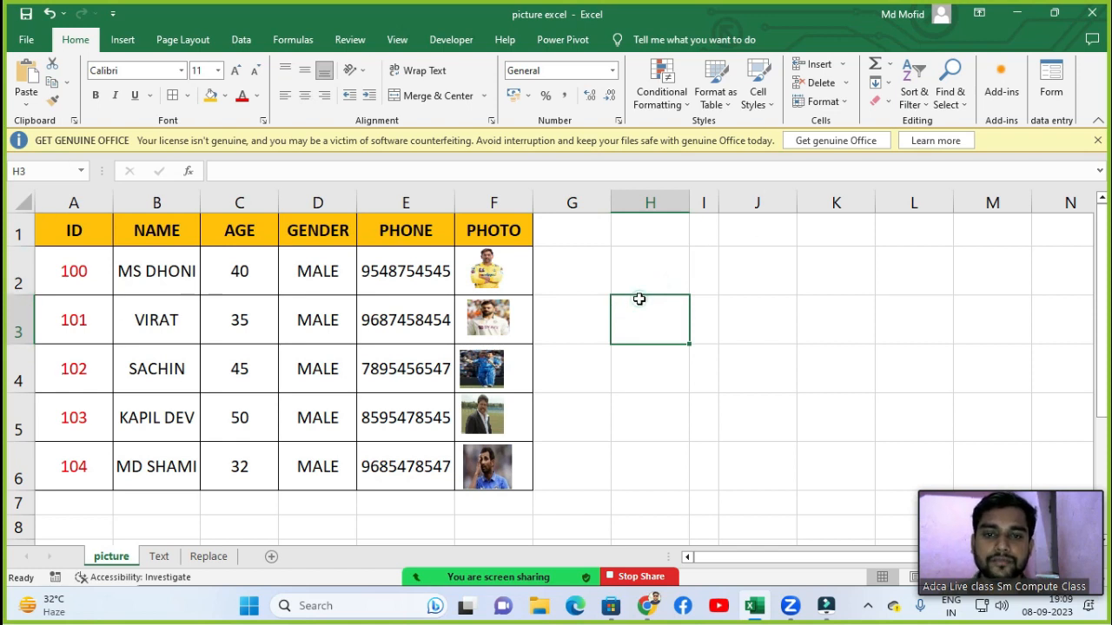
# Open Data Validation for cell H2 and set its allowed values to List.
pyautogui.click(643, 275)
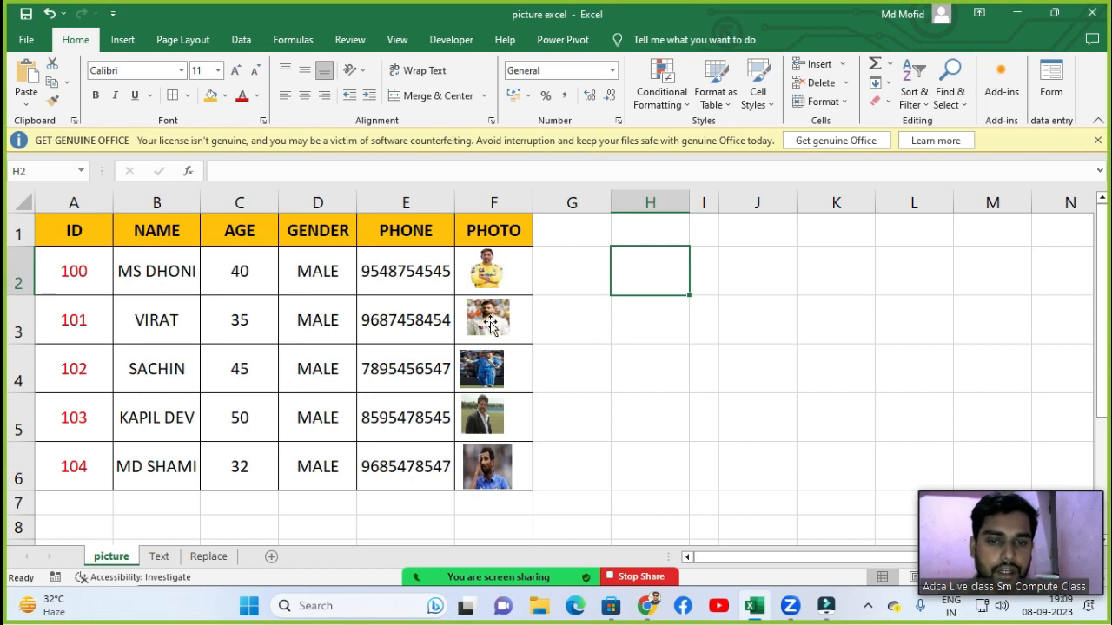
pyautogui.click(658, 300)
pyautogui.click(658, 269)
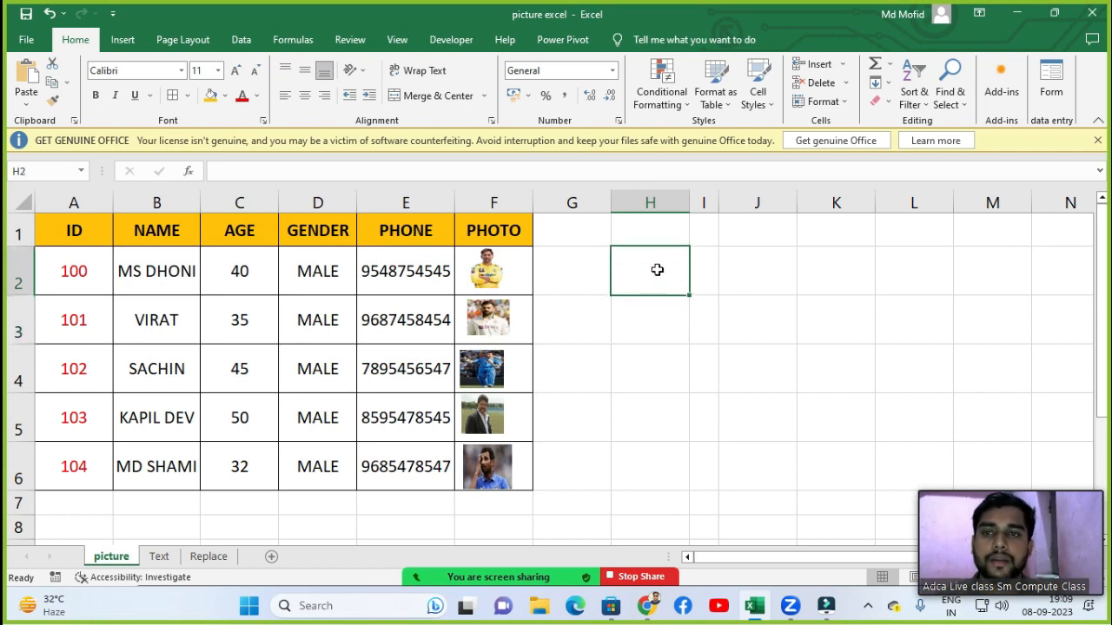
pyautogui.click(242, 41)
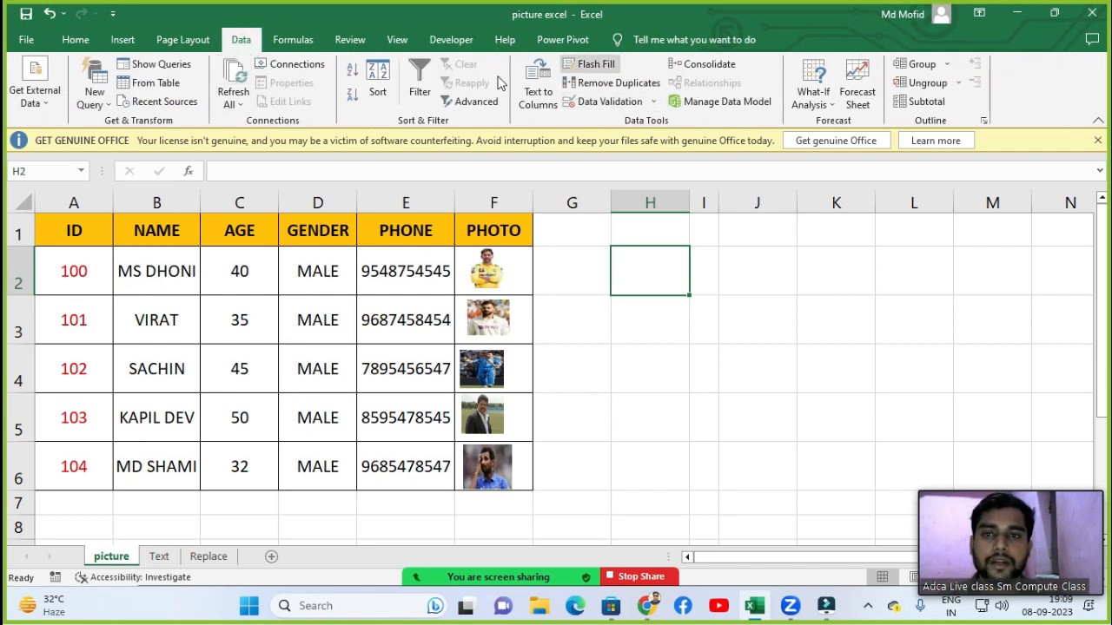
pyautogui.click(653, 102)
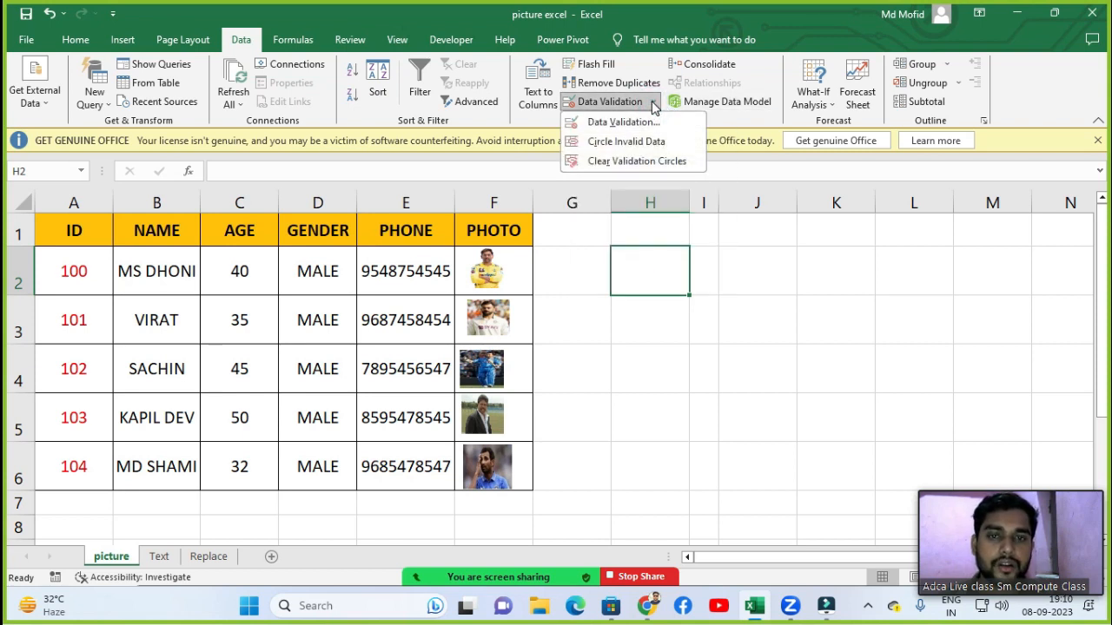
pyautogui.click(605, 124)
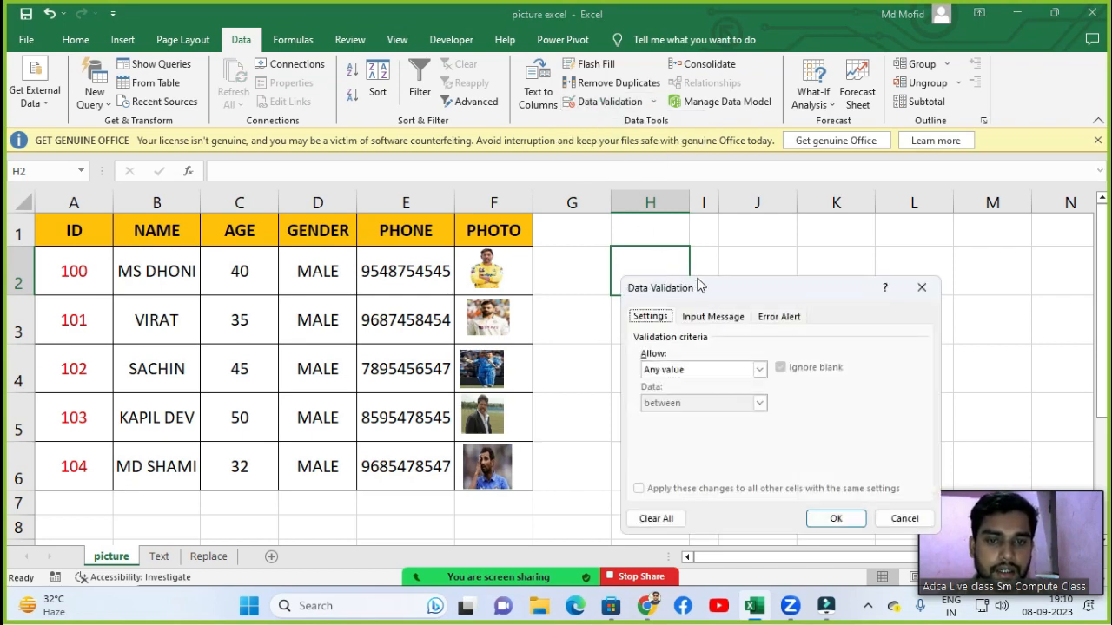
pyautogui.moveTo(702, 285); pyautogui.dragTo(798, 89)
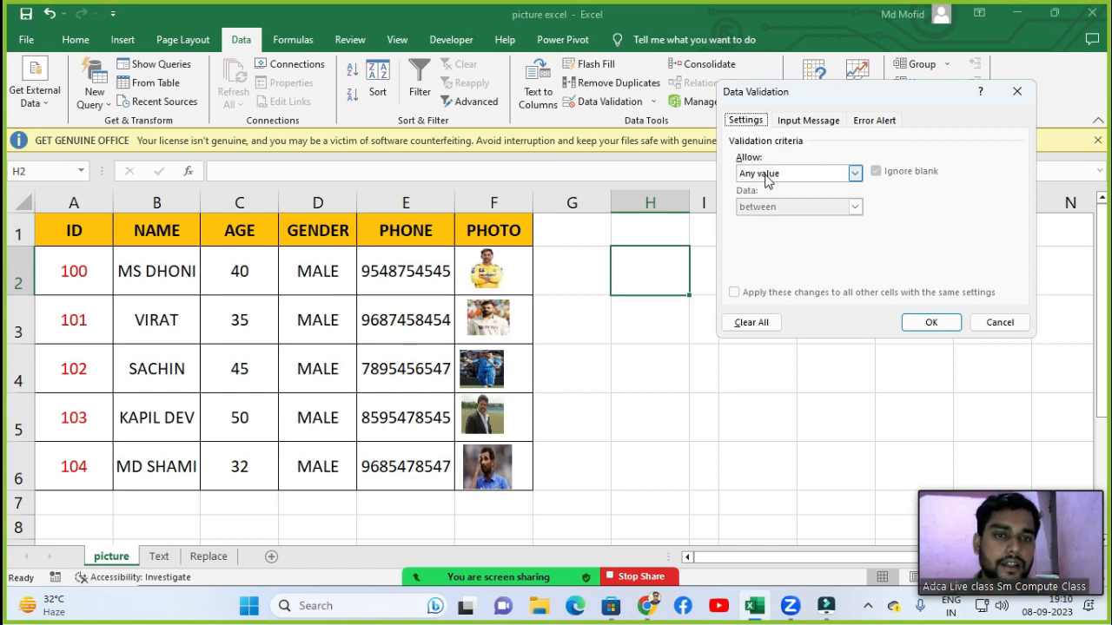
pyautogui.click(855, 177)
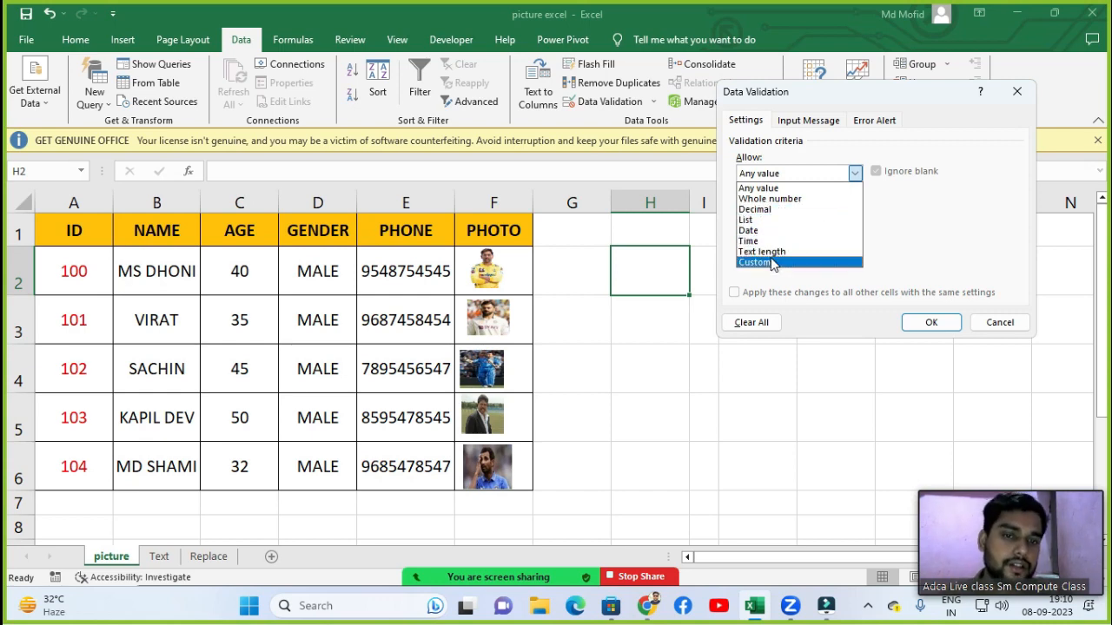
pyautogui.click(759, 223)
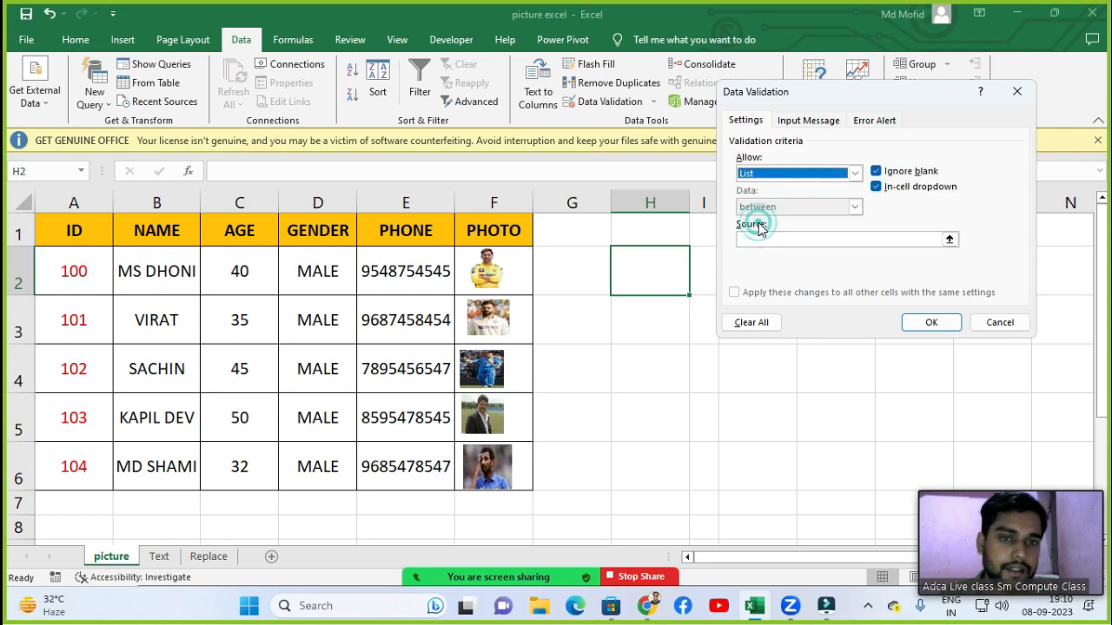
# Set the list source for H2 to the IDs in =$A$2:$A$6 and apply the validation.
pyautogui.click(741, 240)
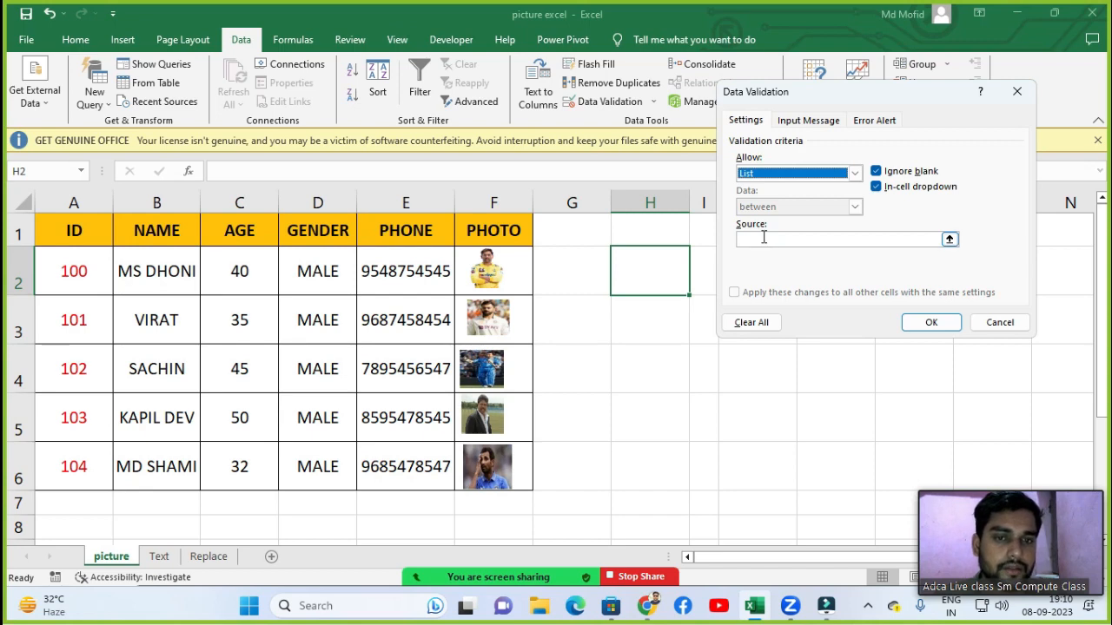
pyautogui.click(763, 237)
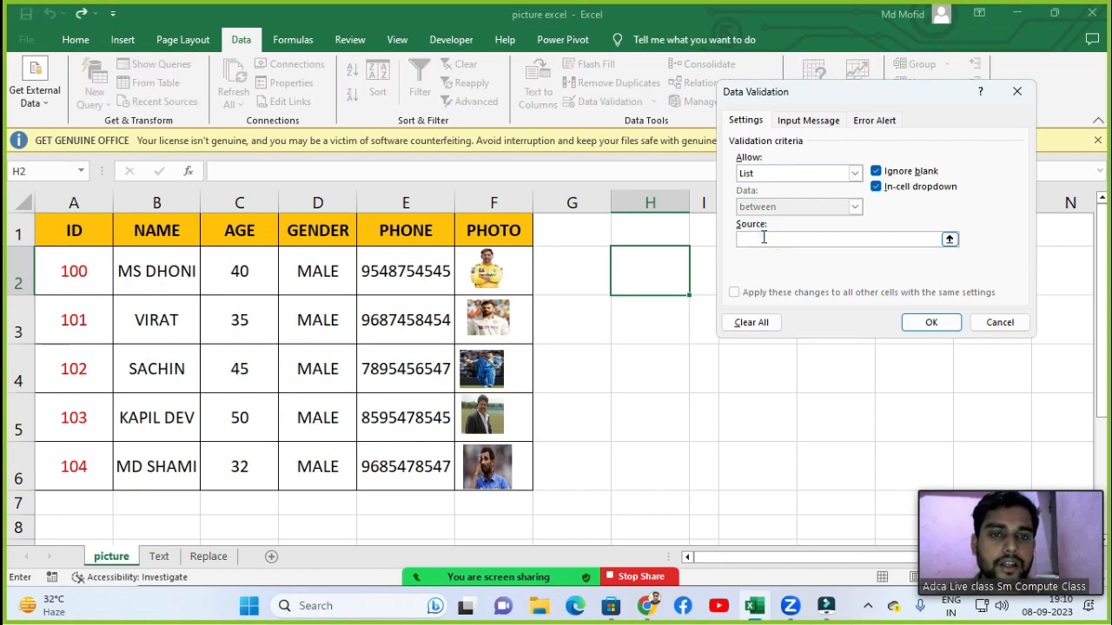
pyautogui.click(764, 237)
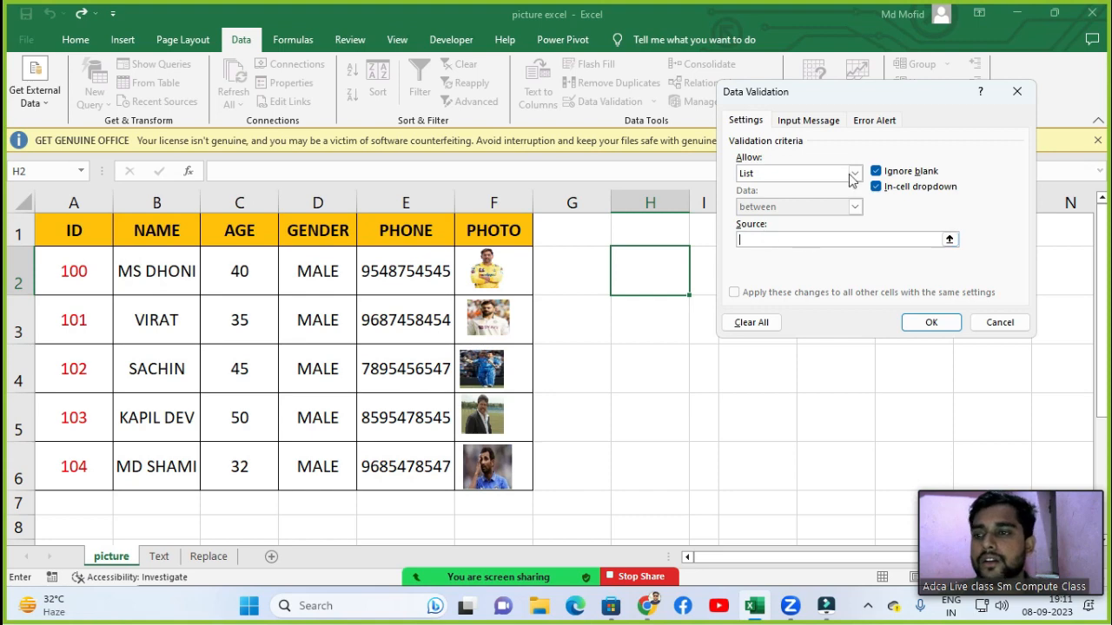
pyautogui.click(74, 262)
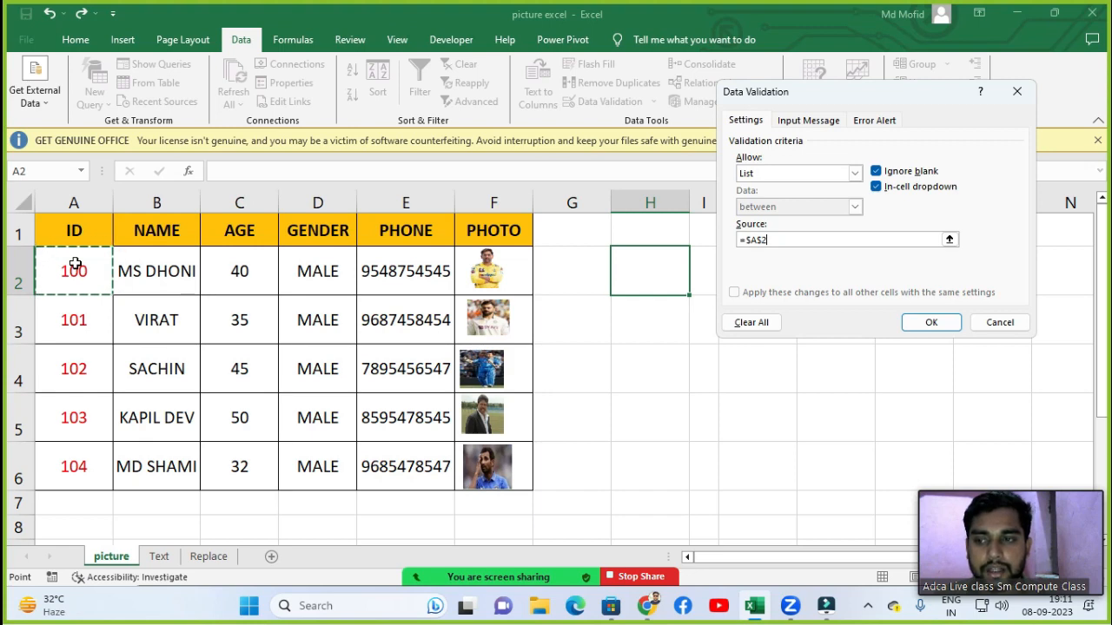
pyautogui.hotkey('ctrl', 'shift', 'Down')
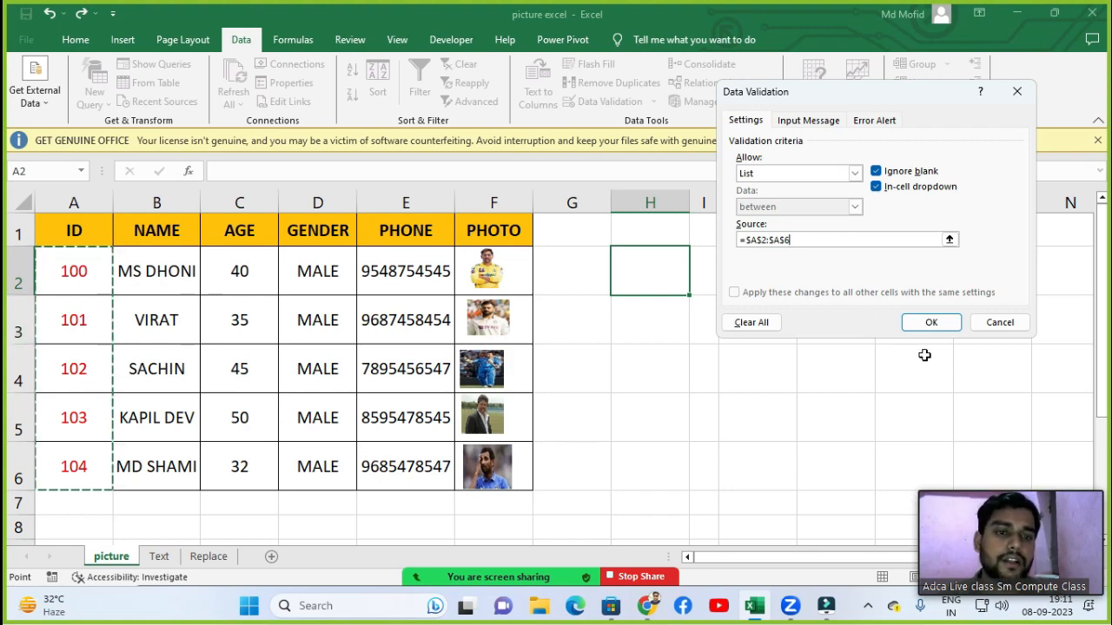
pyautogui.click(935, 328)
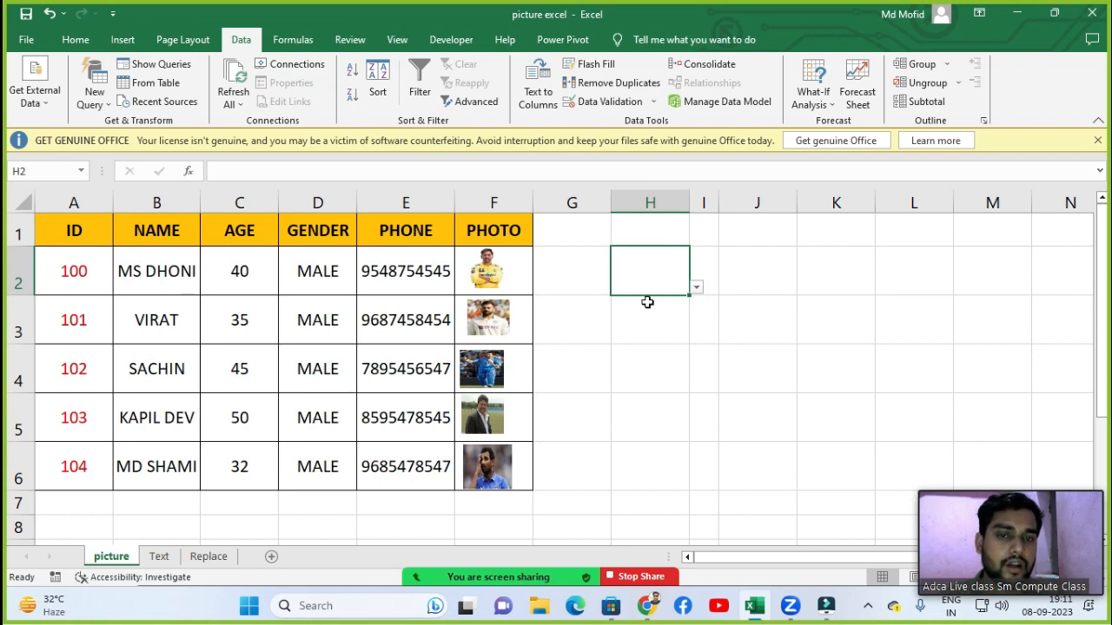
# Choose ID 102 from the dropdown in H2.
pyautogui.click(697, 288)
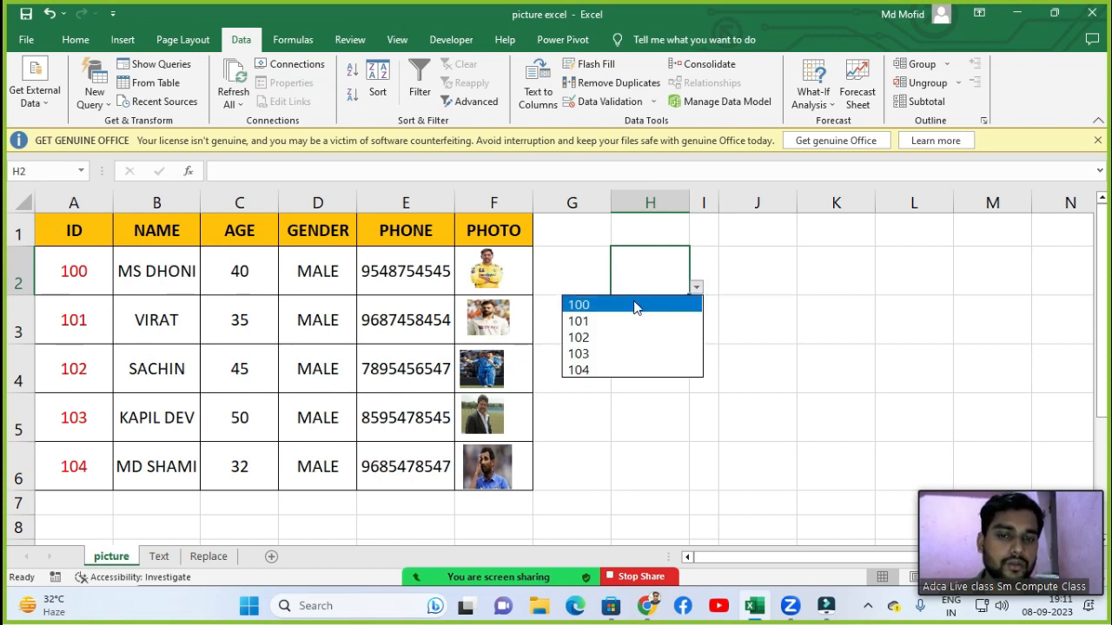
pyautogui.click(600, 342)
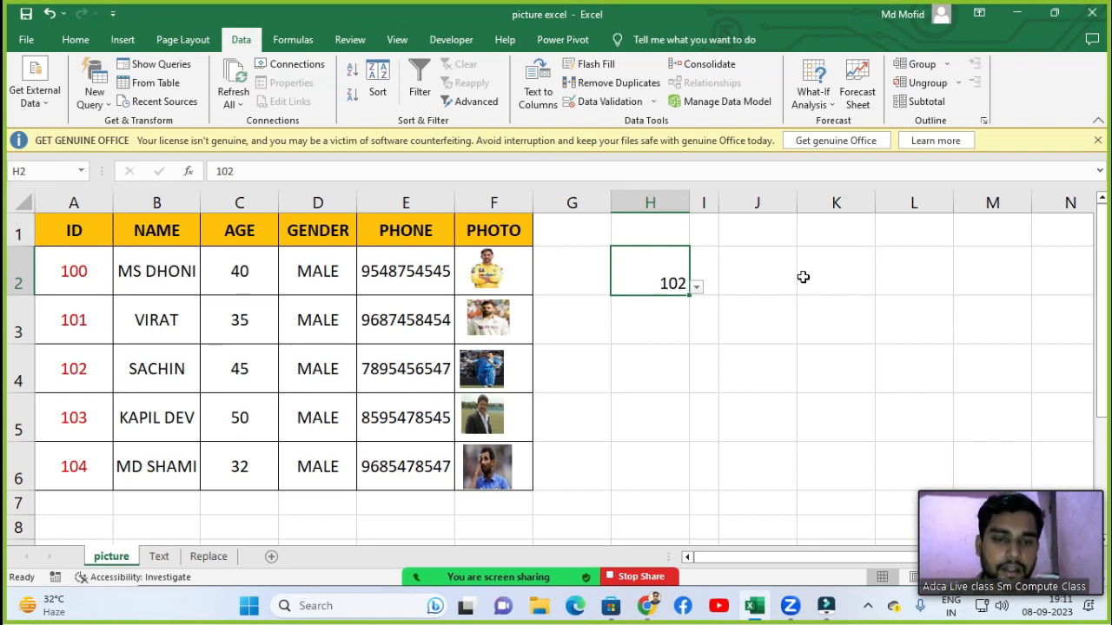
pyautogui.click(629, 329)
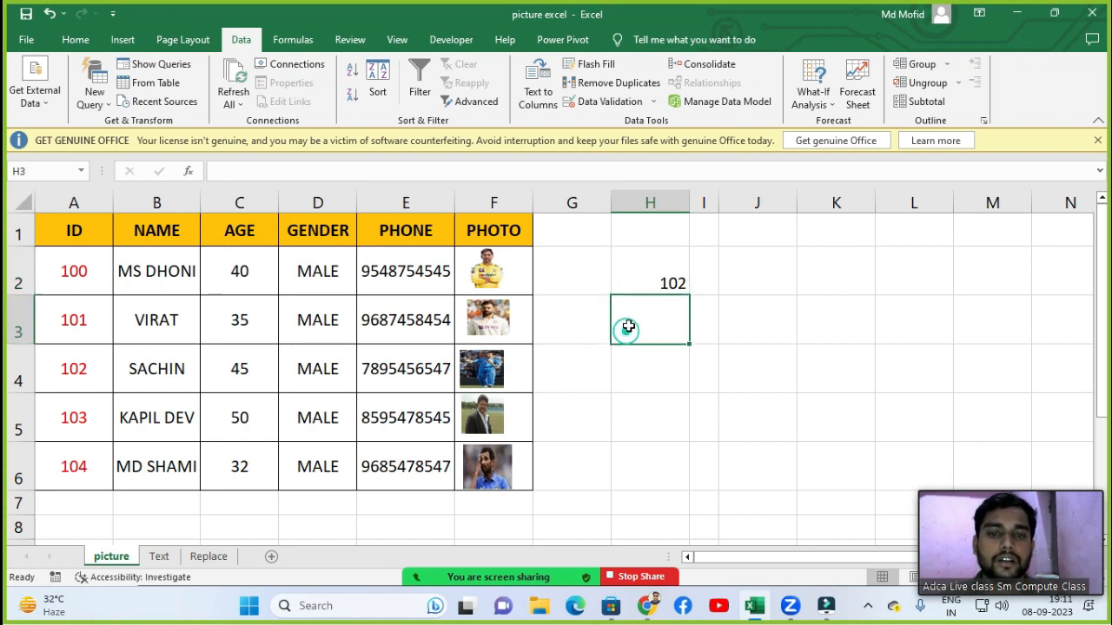
# Increase the font size of H2 to 22 and make it bold.
pyautogui.click(651, 281)
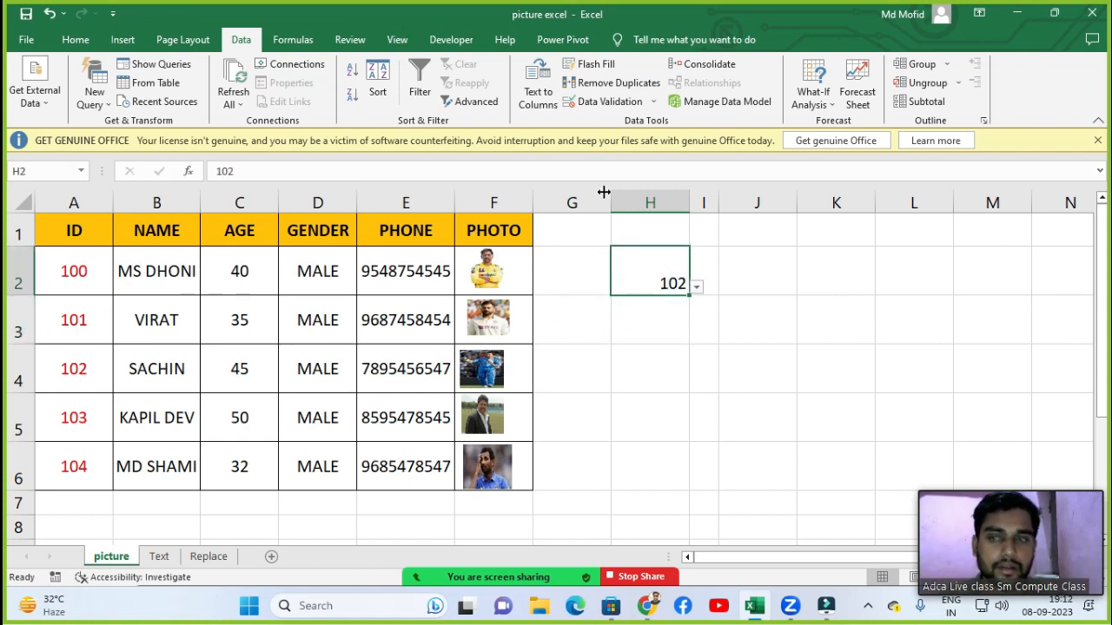
pyautogui.click(75, 39)
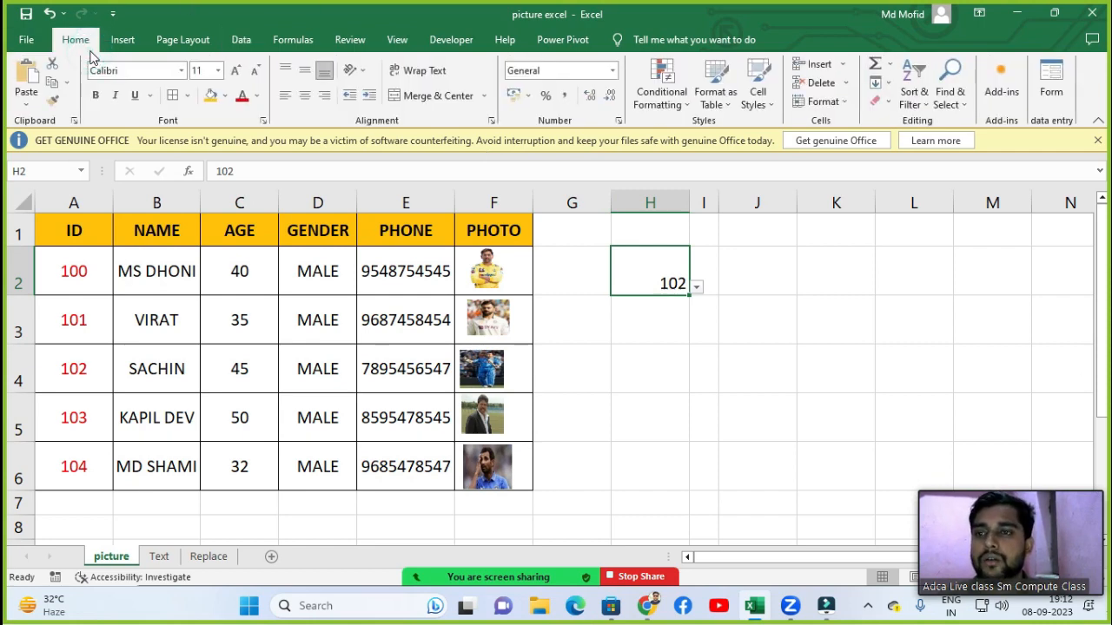
pyautogui.click(235, 70)
pyautogui.click(234, 69)
pyautogui.click(235, 69)
pyautogui.click(235, 69)
pyautogui.click(235, 70)
pyautogui.click(234, 69)
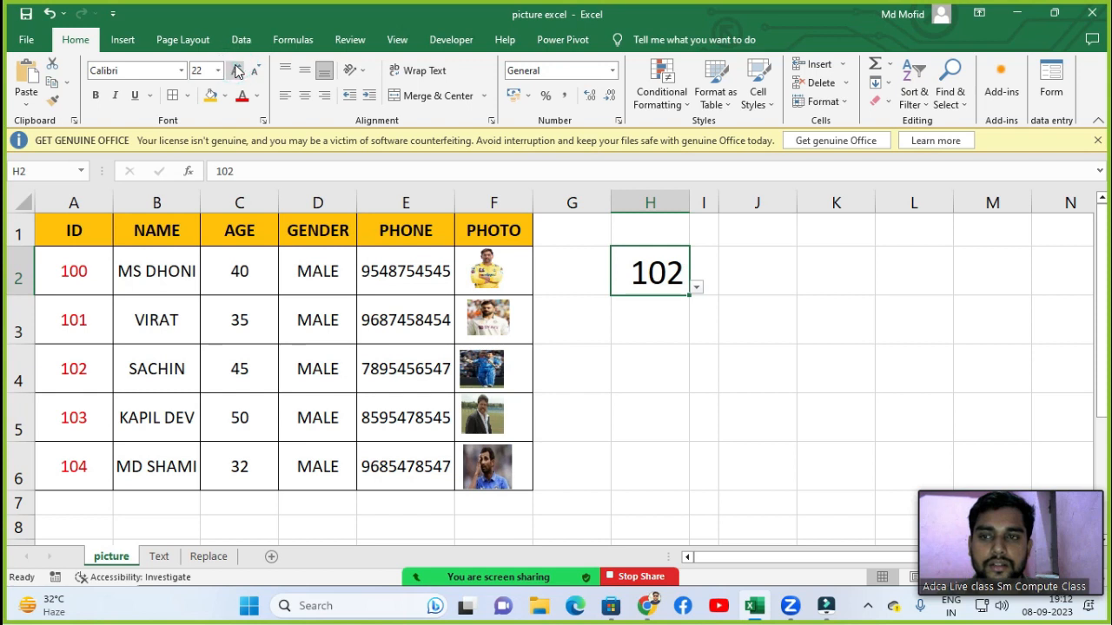
pyautogui.click(97, 98)
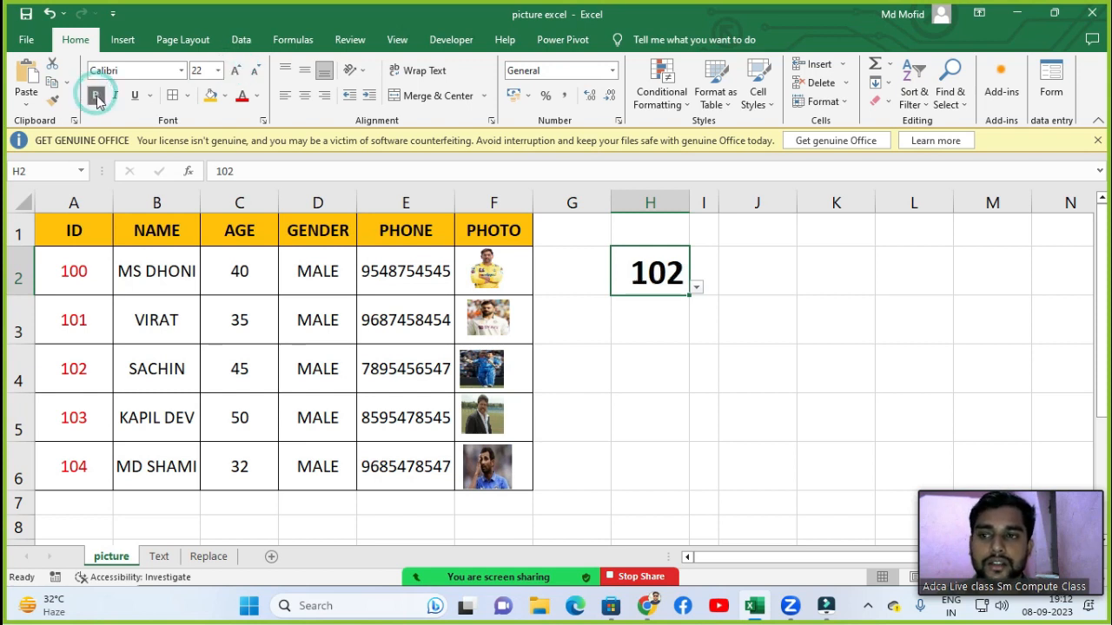
# Fill H2 with light gray and center its value horizontally and vertically.
pyautogui.click(223, 97)
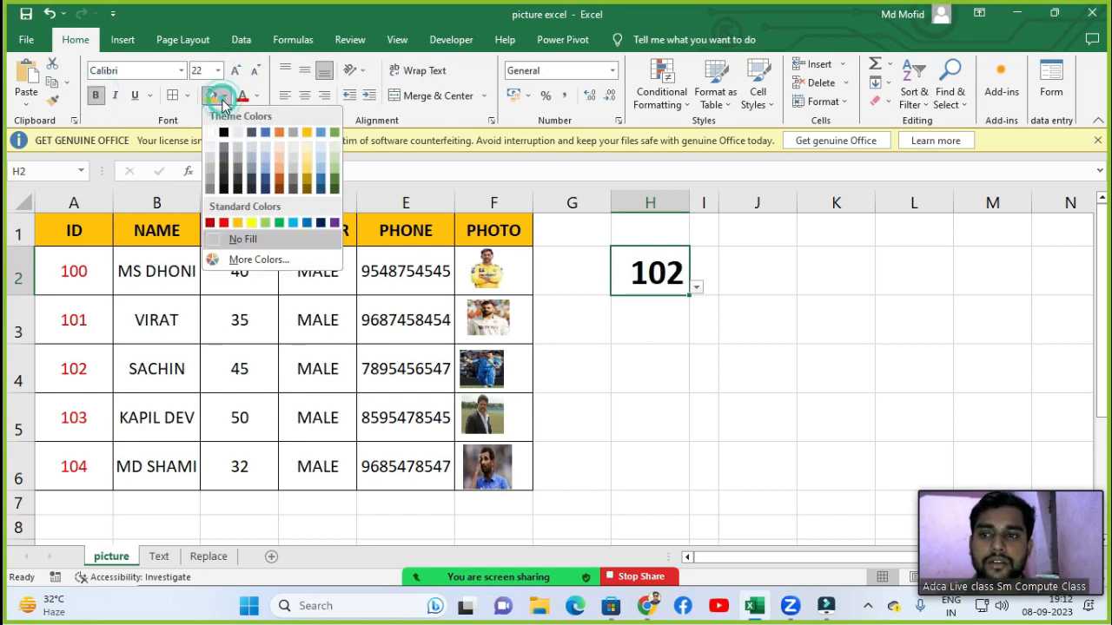
pyautogui.click(207, 162)
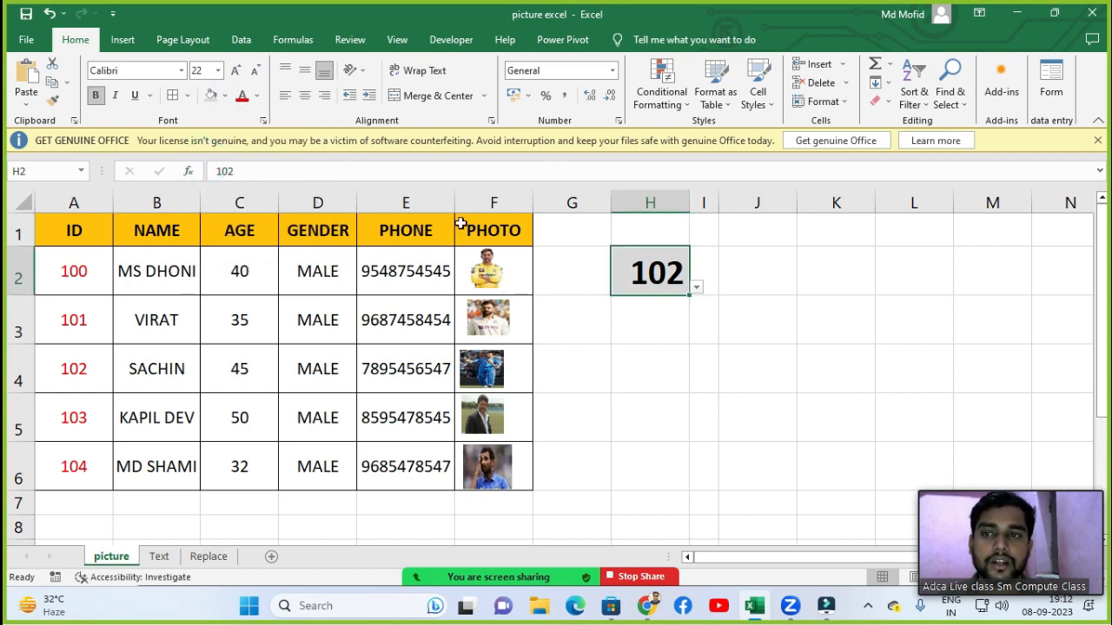
pyautogui.click(306, 96)
pyautogui.click(305, 72)
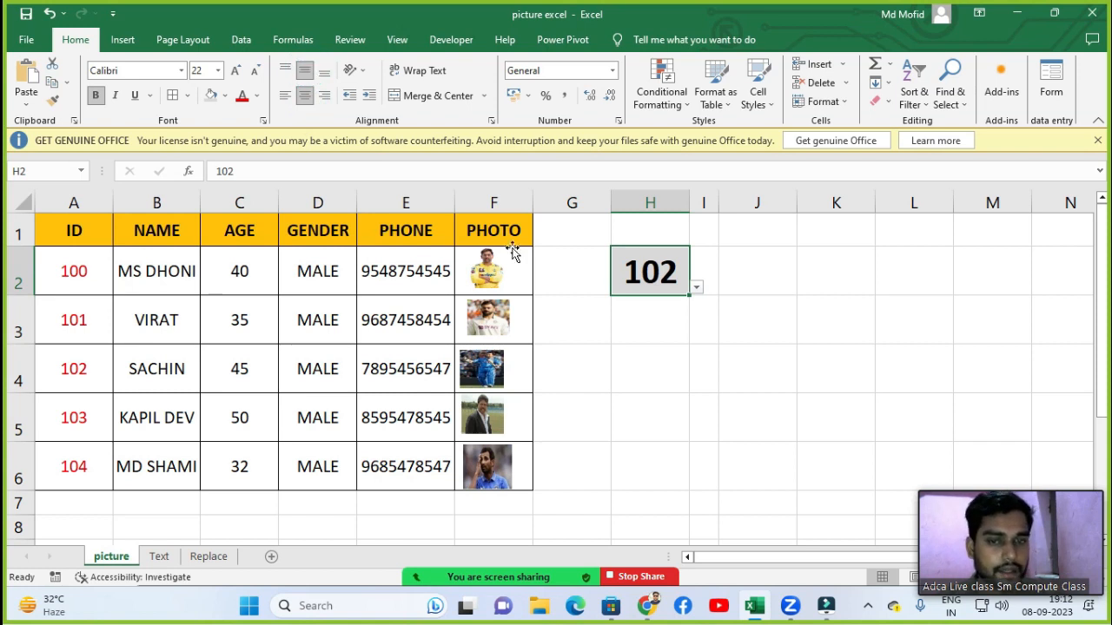
# Select J2 and delete the existing defined name "picture" in the Name Manager.
pyautogui.click(750, 274)
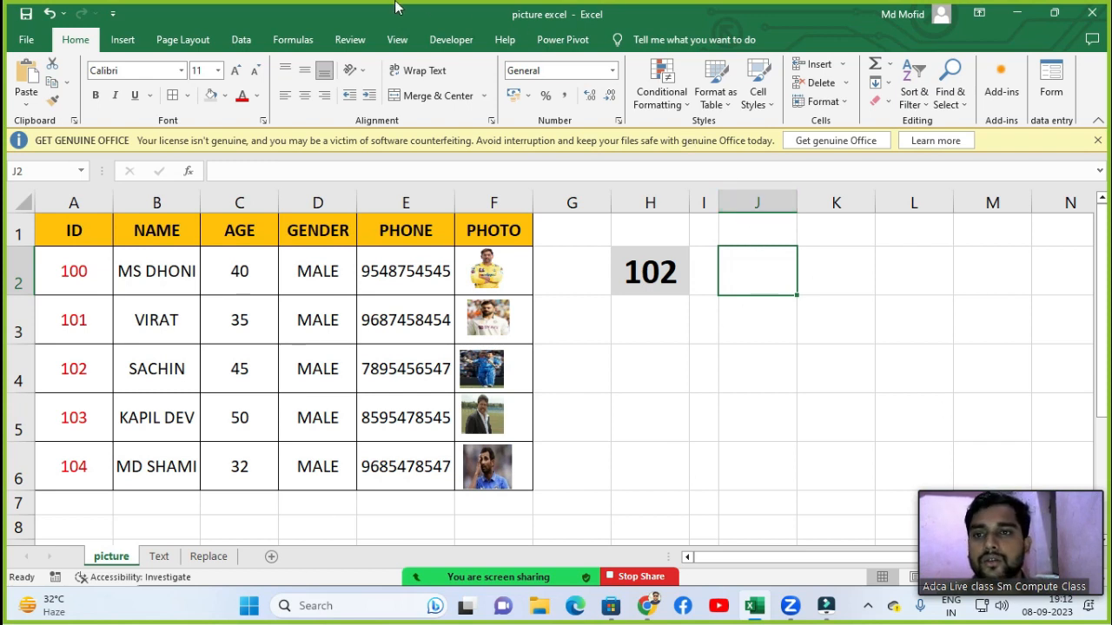
pyautogui.click(283, 41)
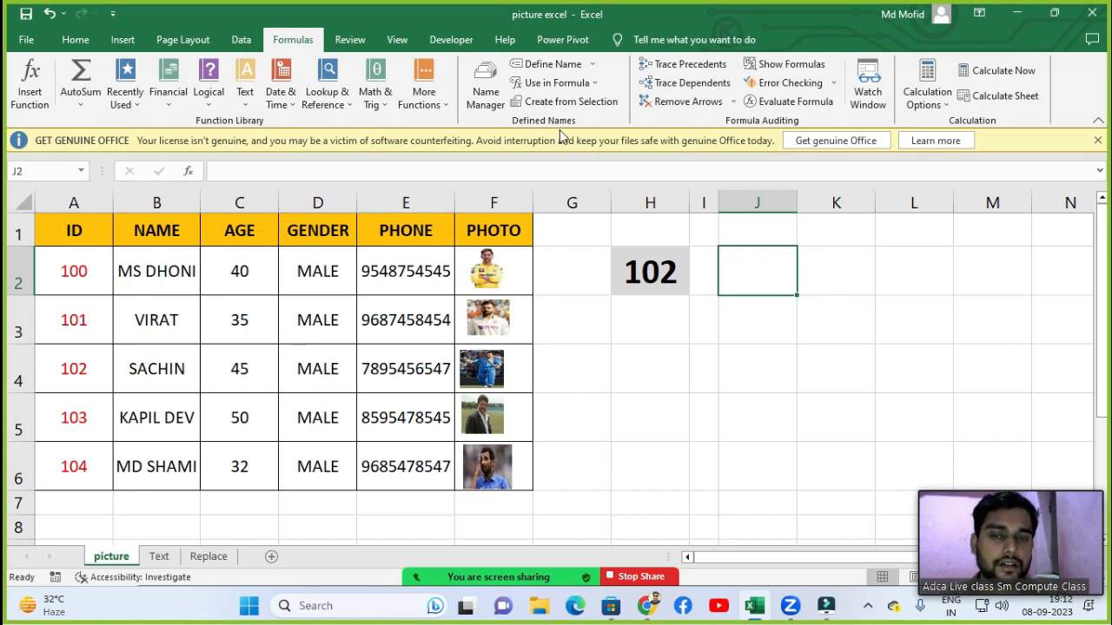
pyautogui.click(492, 110)
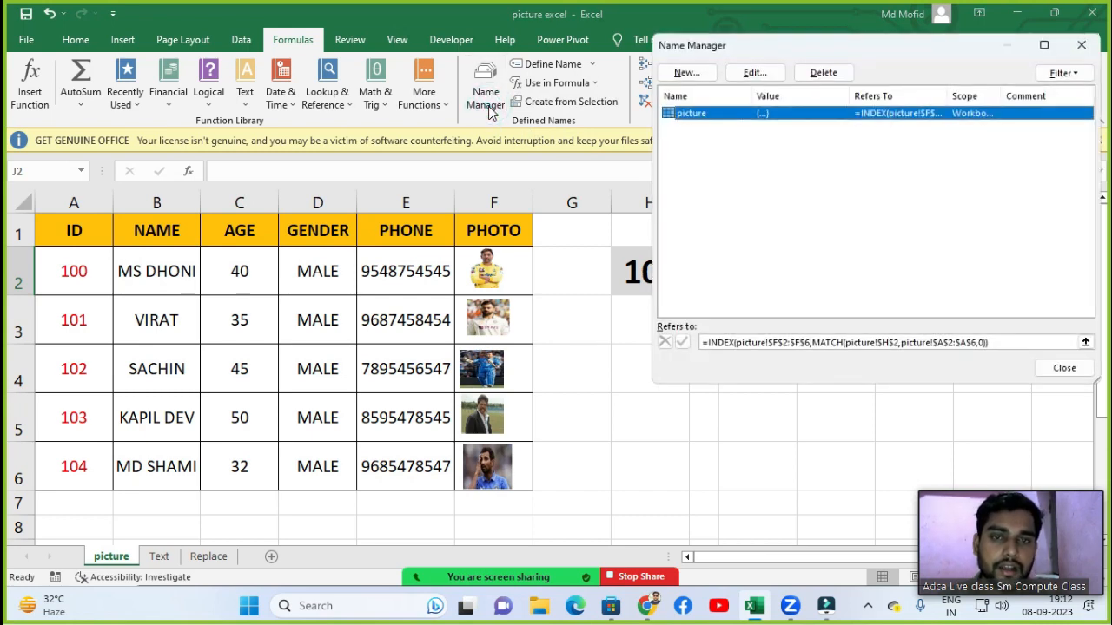
pyautogui.moveTo(822, 50); pyautogui.dragTo(664, 240)
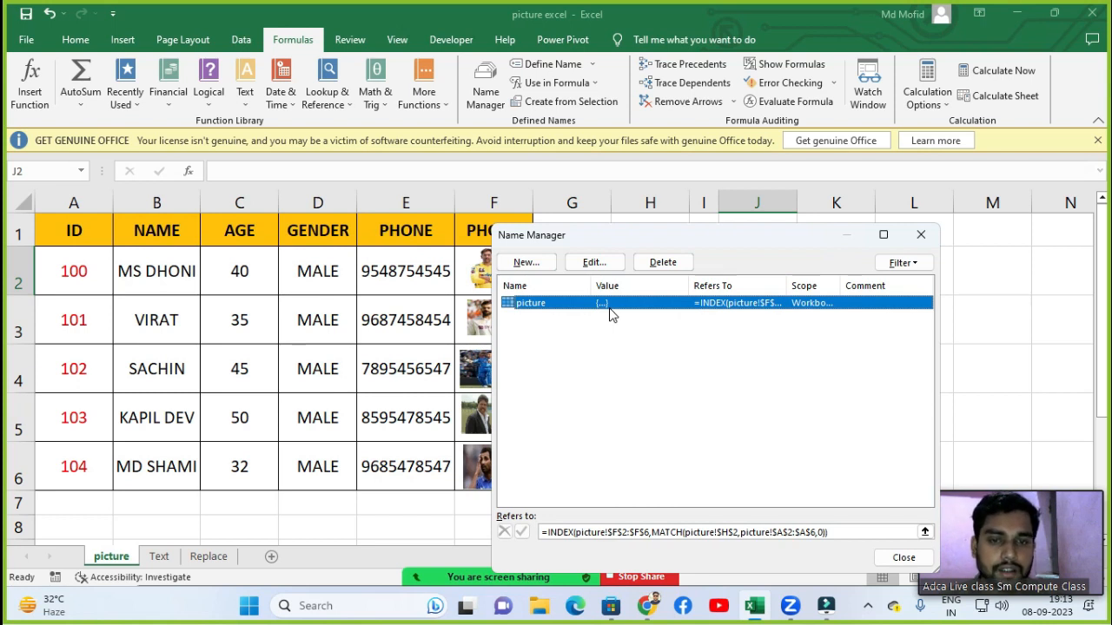
pyautogui.click(662, 264)
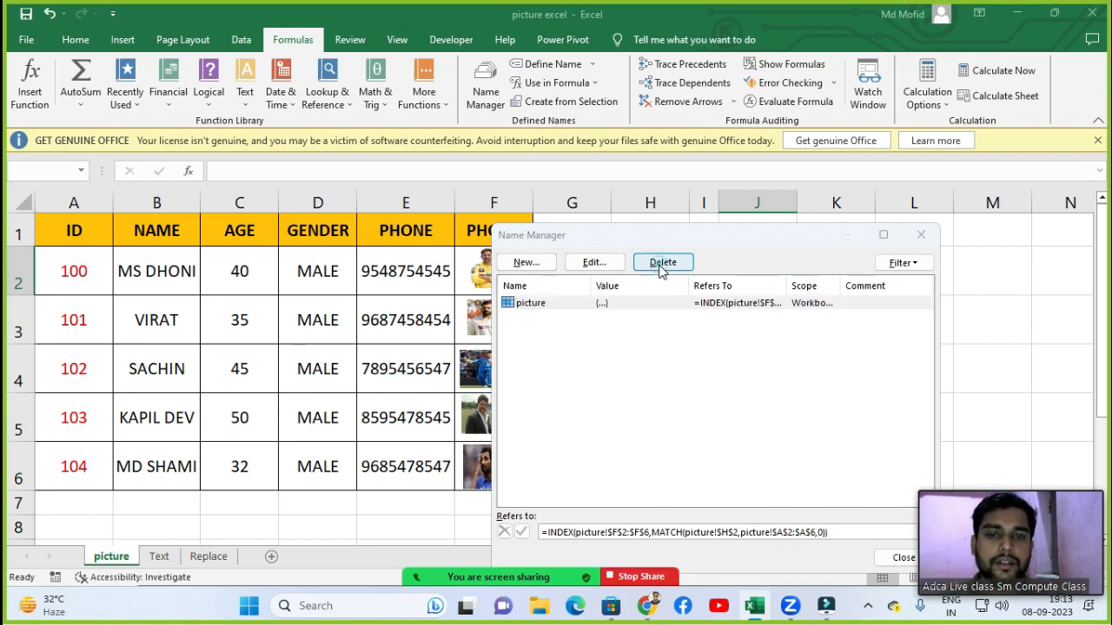
pyautogui.click(531, 346)
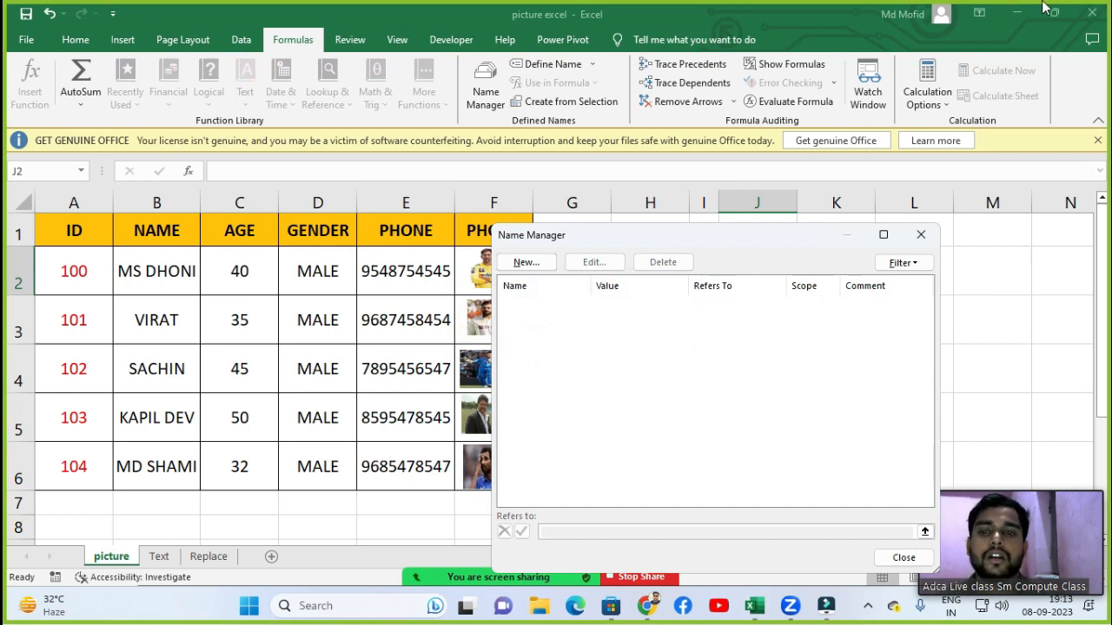
# Start a new workbook-scoped defined name called "picture".
pyautogui.click(546, 272)
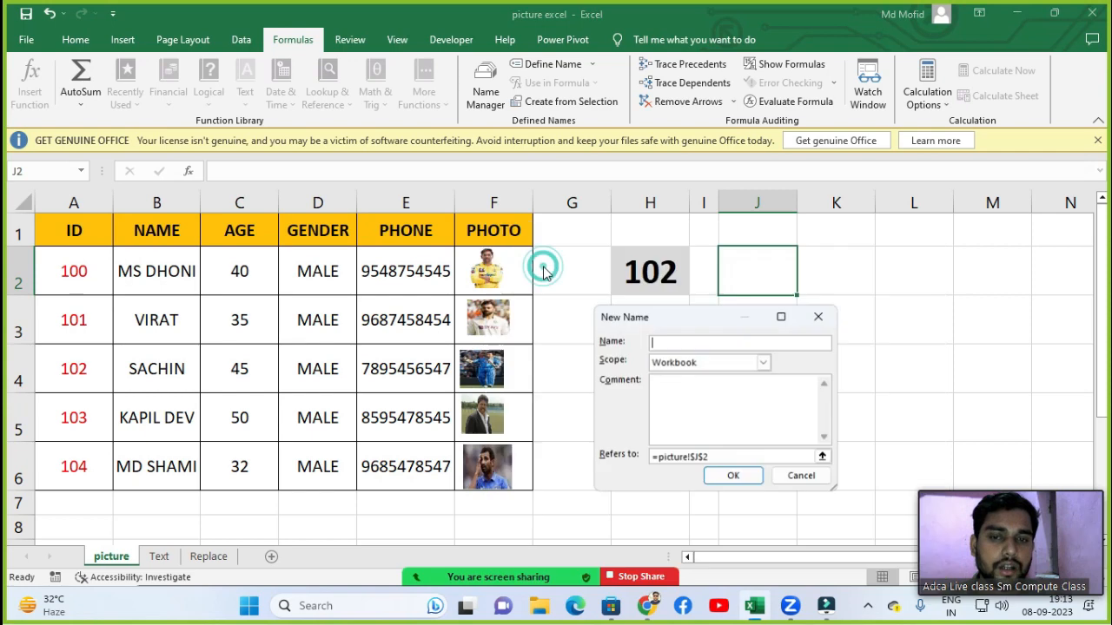
pyautogui.click(654, 342)
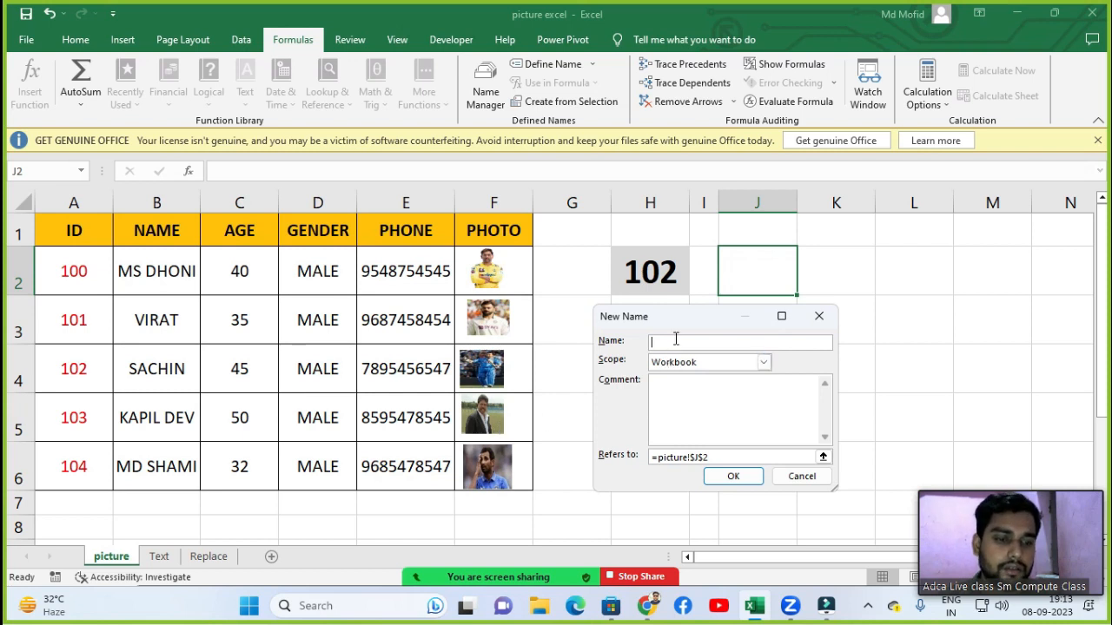
pyautogui.write('picture')
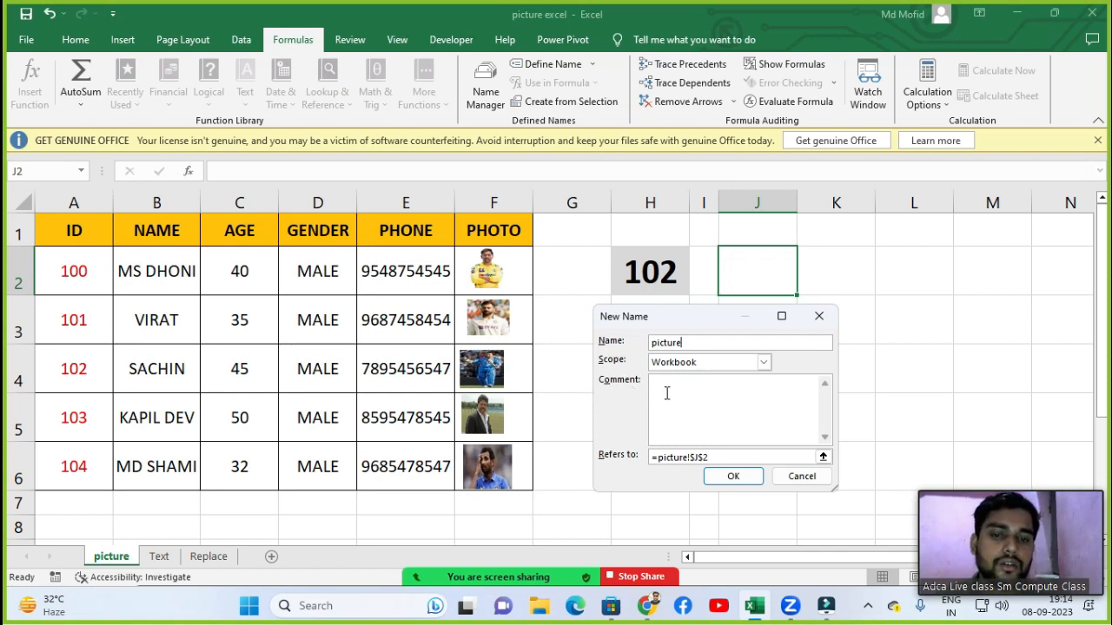
pyautogui.click(734, 419)
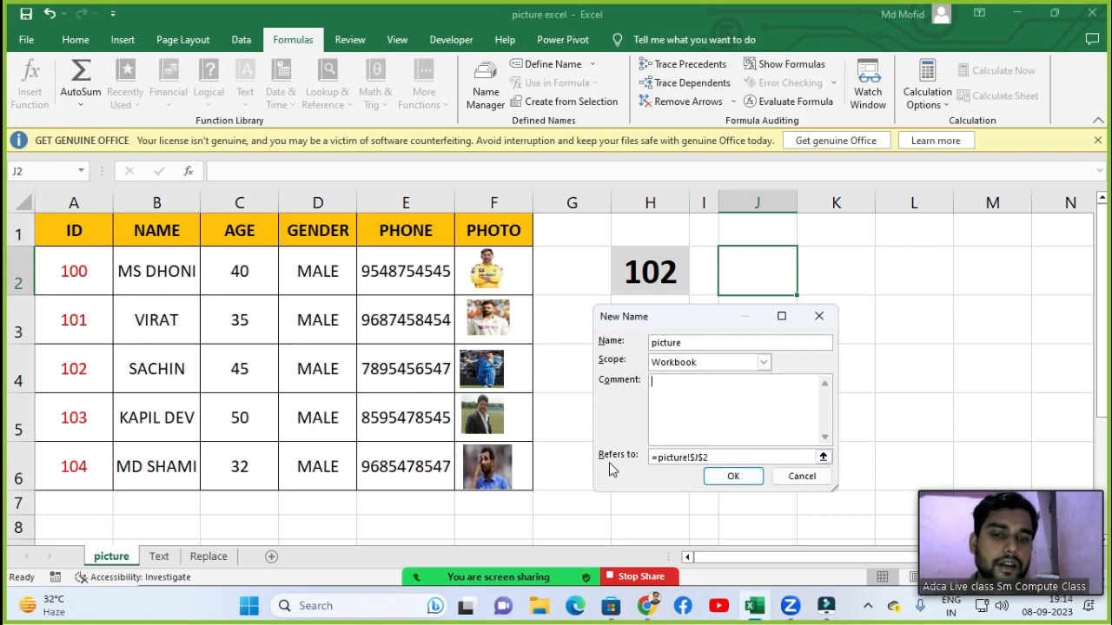
# Replace the name's reference with the start of an INDEX formula that uses the photo range picture!$F$2:$F$6 as its array.
pyautogui.click(718, 459)
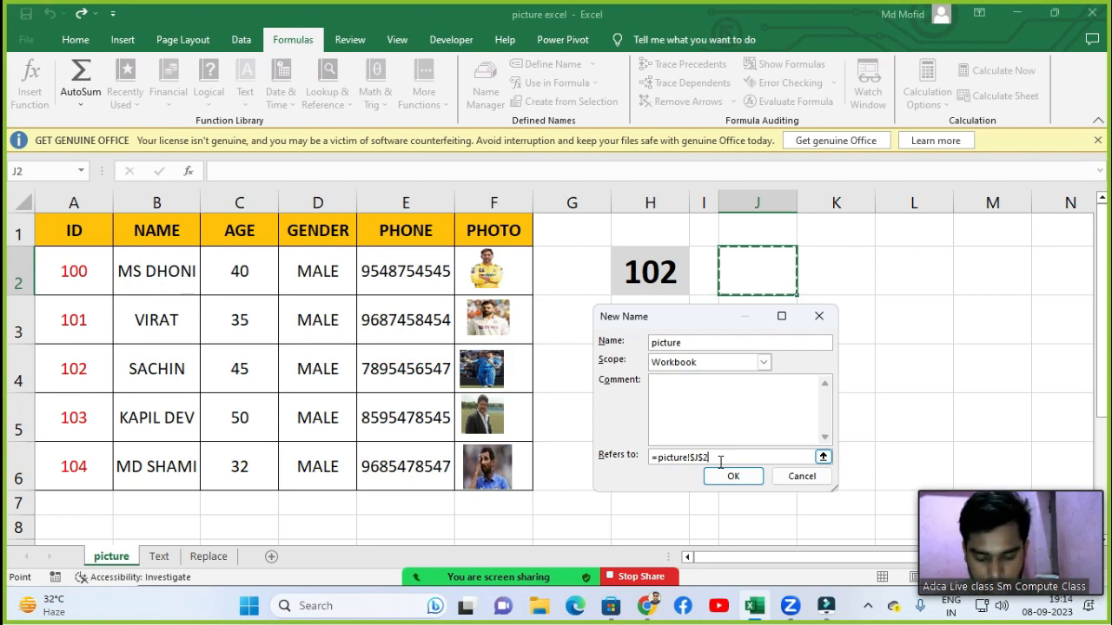
pyautogui.press('BackSpace')
pyautogui.press('BackSpace')
pyautogui.press('BackSpace')
pyautogui.press('BackSpace')
pyautogui.press('BackSpace')
pyautogui.press('BackSpace')
pyautogui.press('BackSpace')
pyautogui.press('BackSpace')
pyautogui.press('BackSpace')
pyautogui.press('BackSpace')
pyautogui.press('BackSpace')
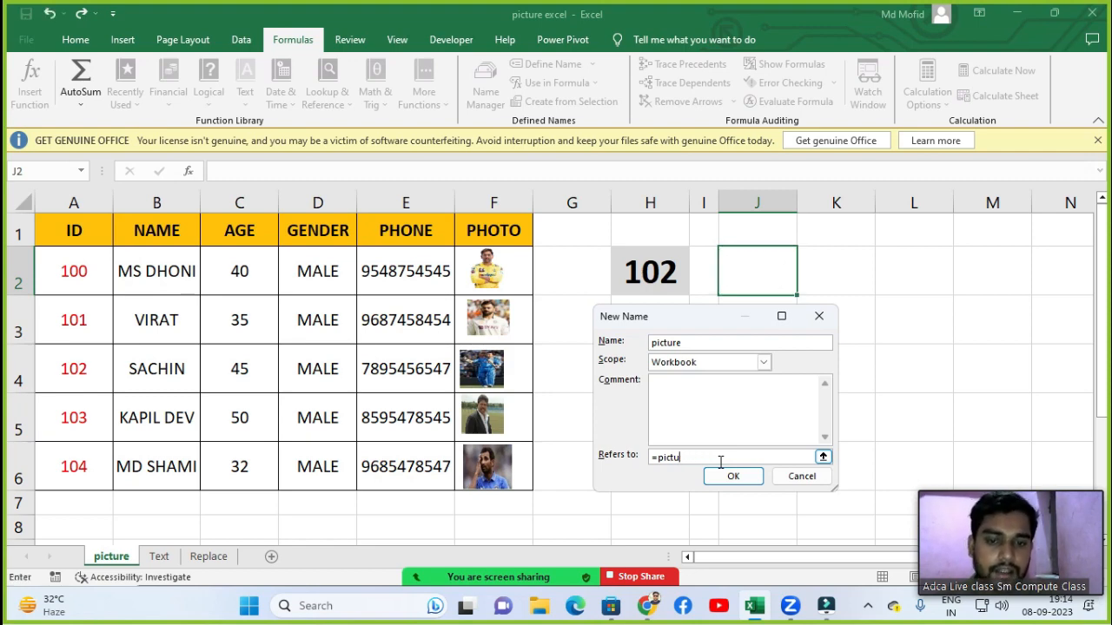
pyautogui.press('BackSpace')
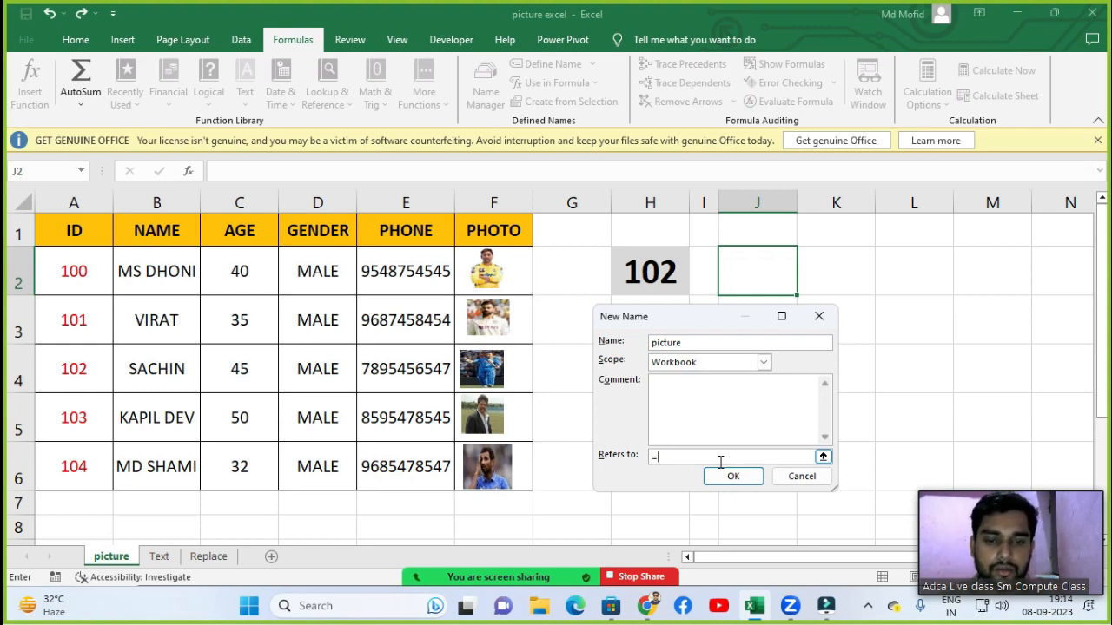
pyautogui.write('ind')
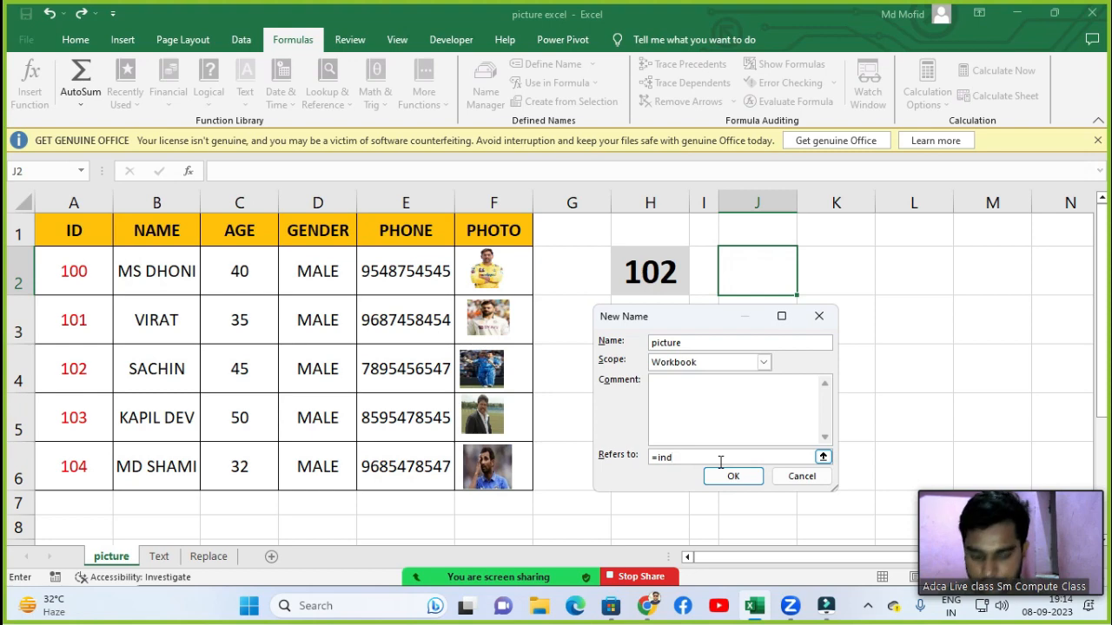
pyautogui.write('ex')
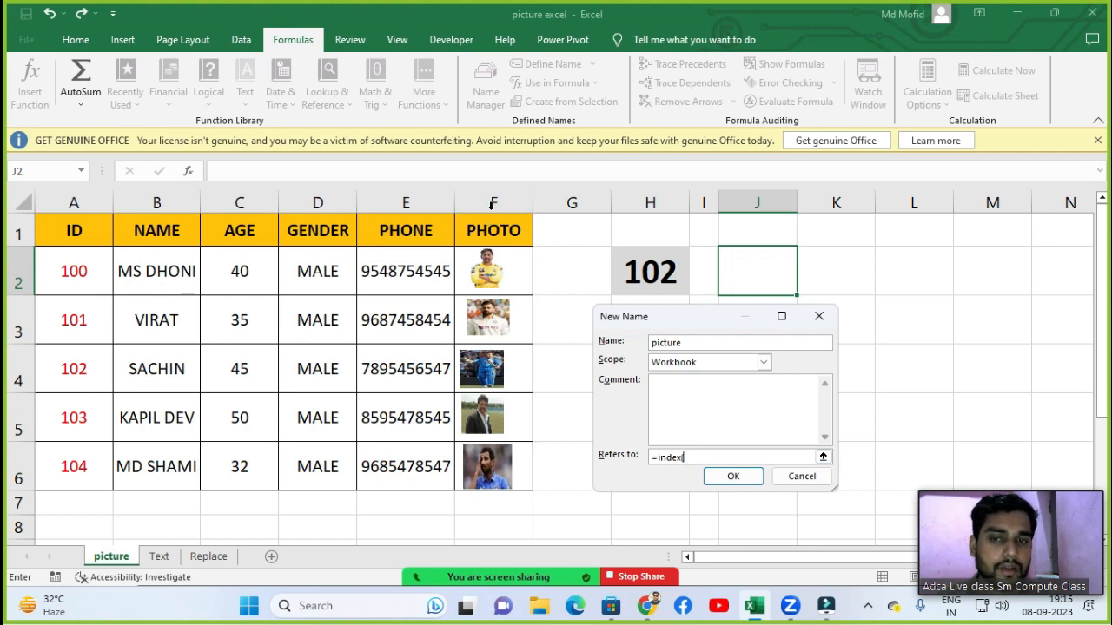
pyautogui.write('(')
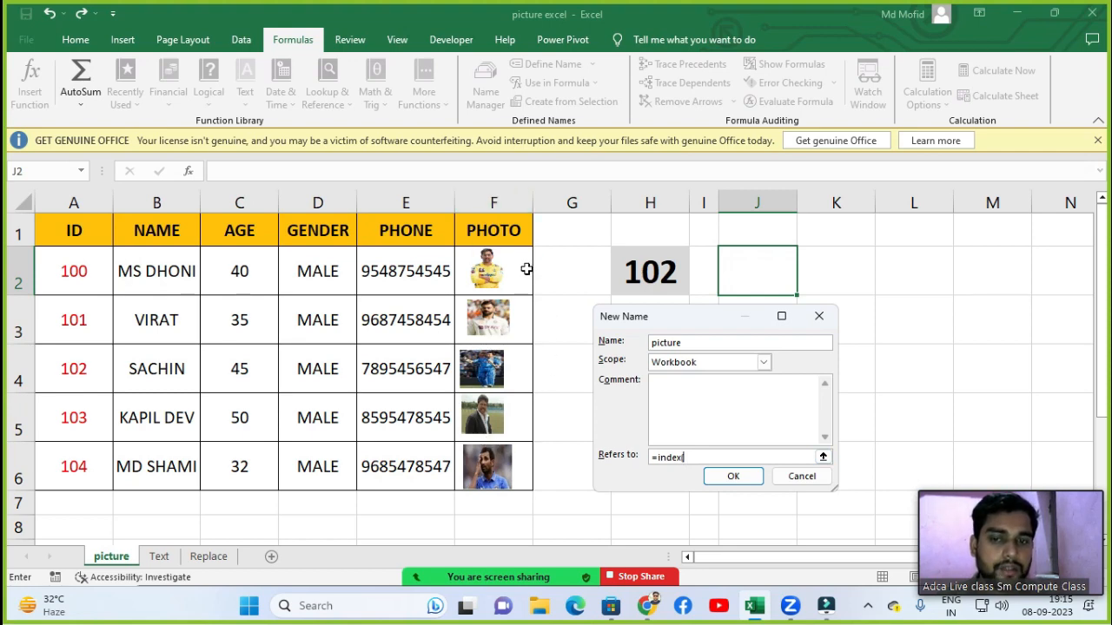
pyautogui.moveTo(522, 265); pyautogui.dragTo(526, 349)
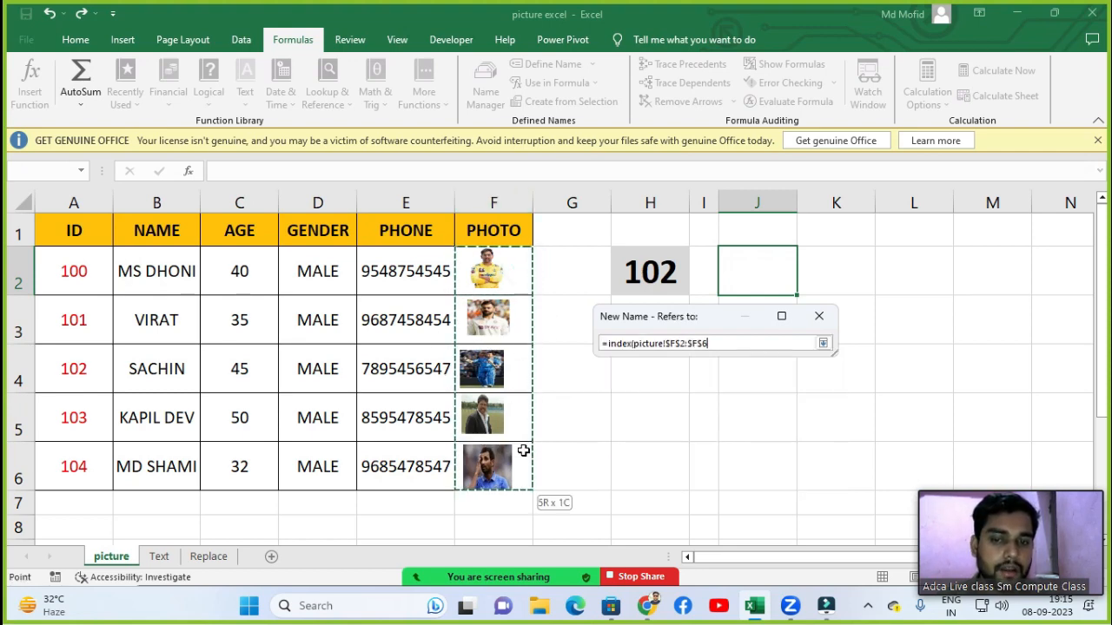
pyautogui.moveTo(524, 450); pyautogui.dragTo(524, 450)
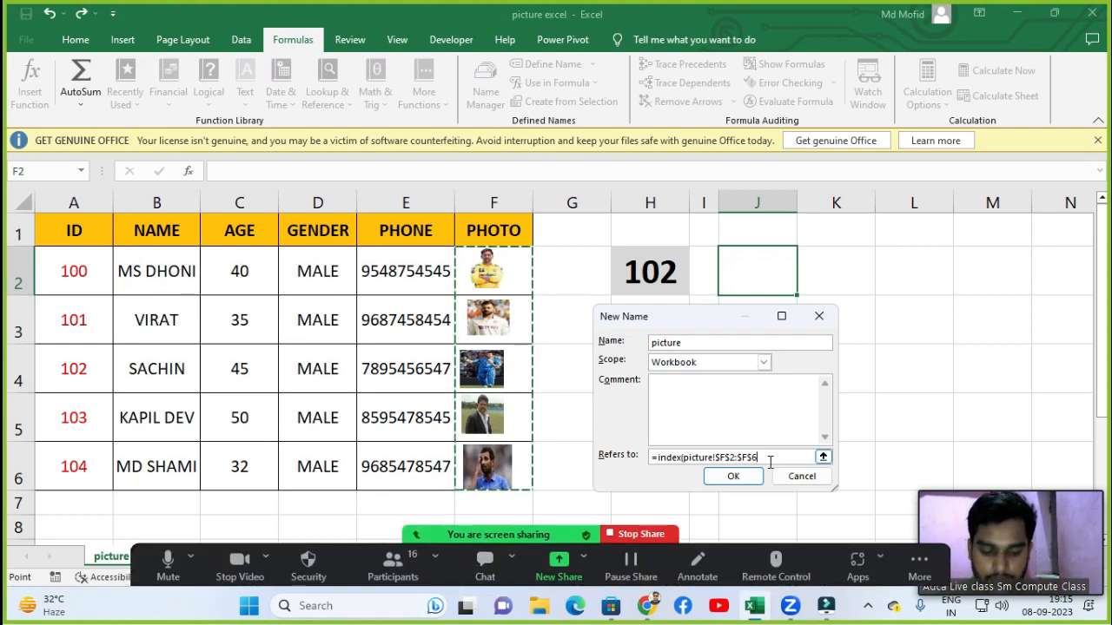
pyautogui.write(',')
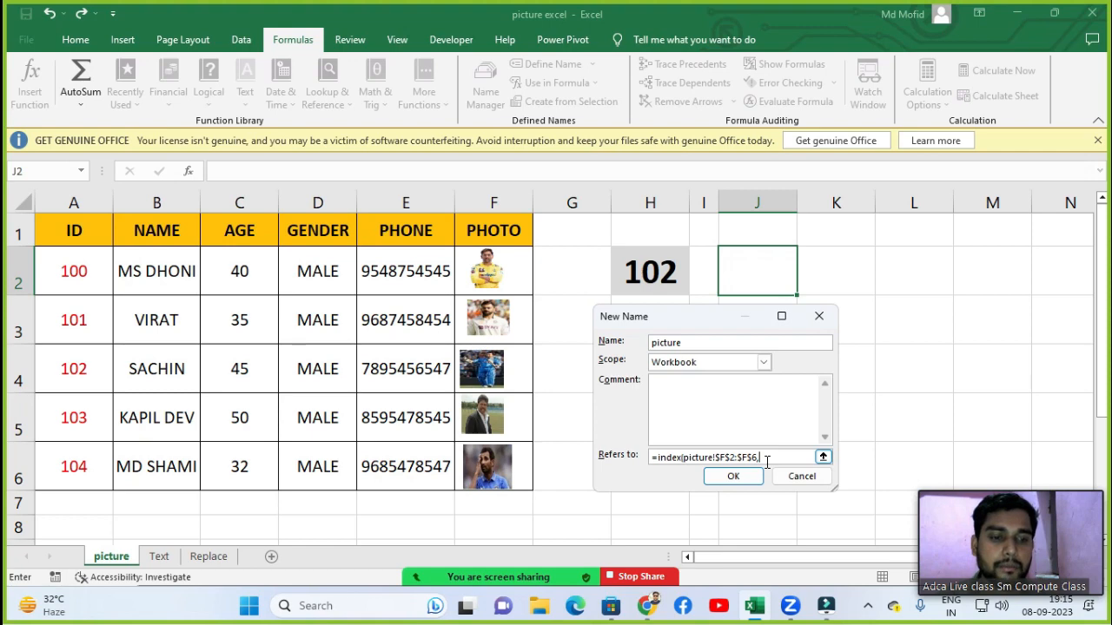
# Nest a MATCH function as the INDEX row argument, with picture!$H$2 as its lookup value.
pyautogui.write('mat')
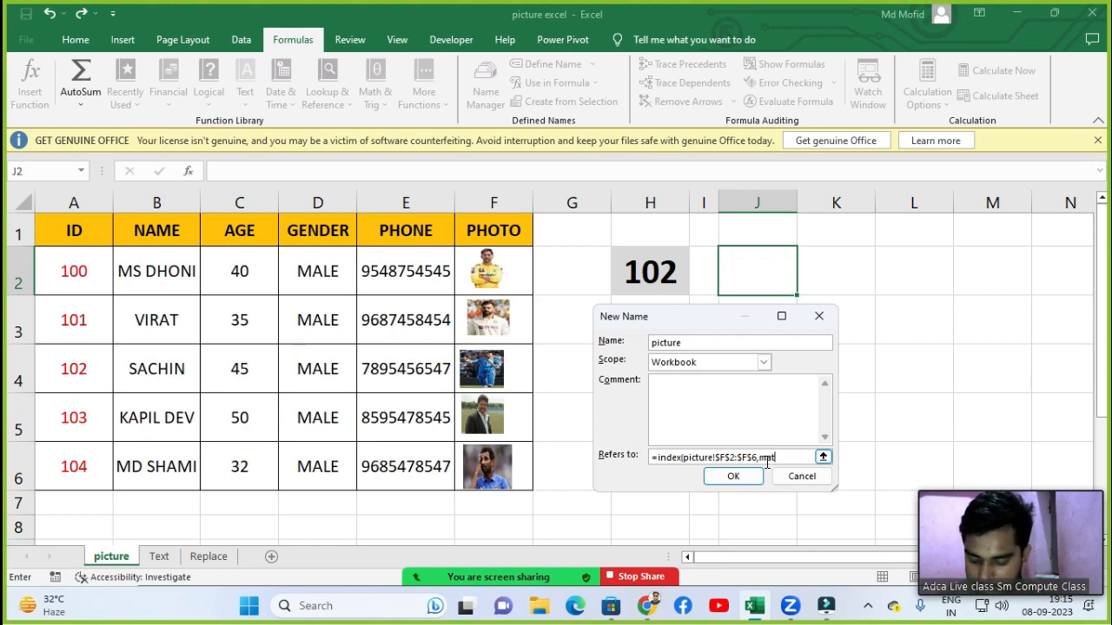
pyautogui.write('ch(')
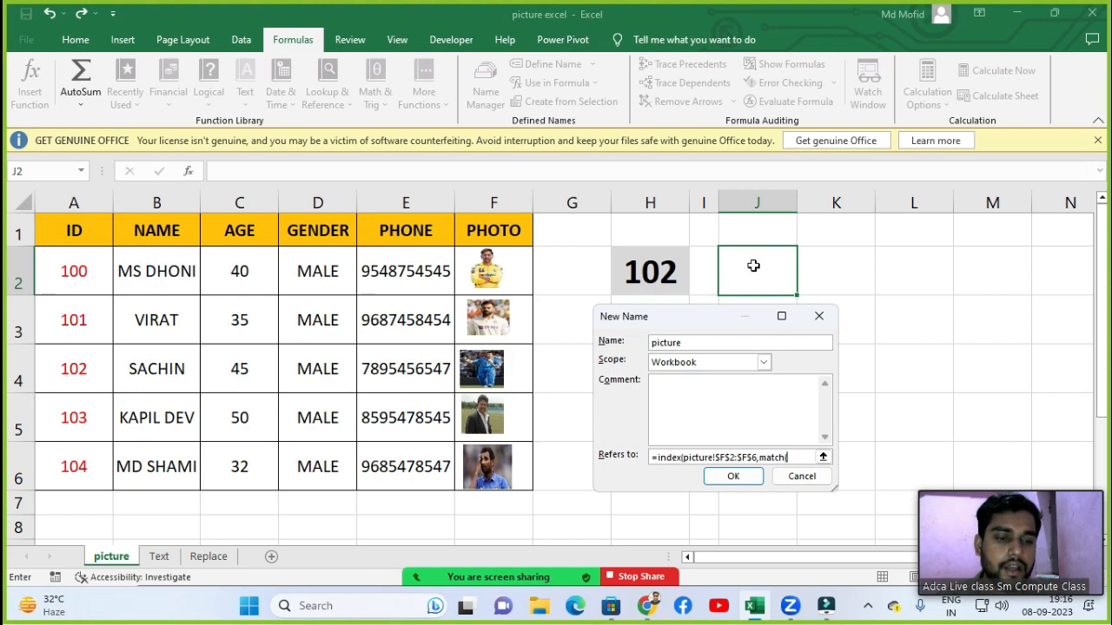
pyautogui.click(658, 272)
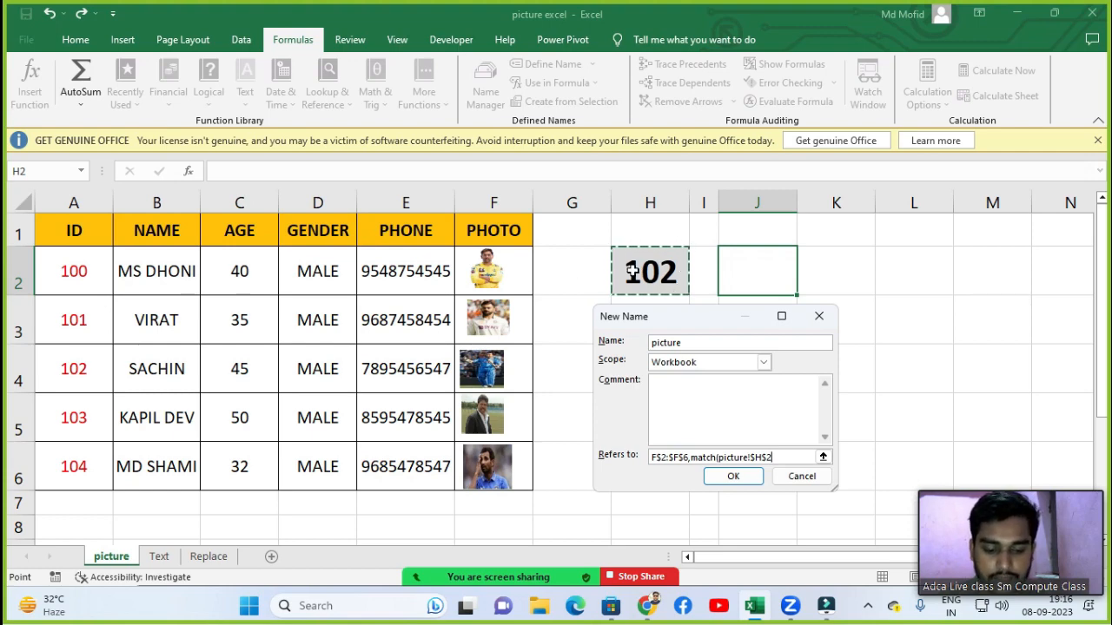
pyautogui.write(',')
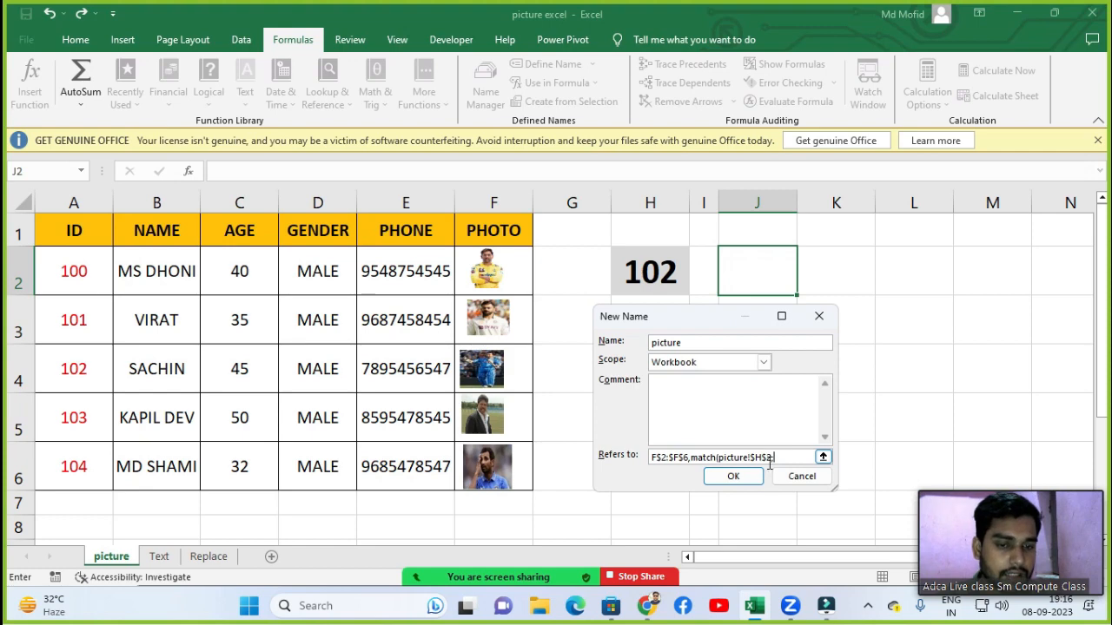
pyautogui.write(',')
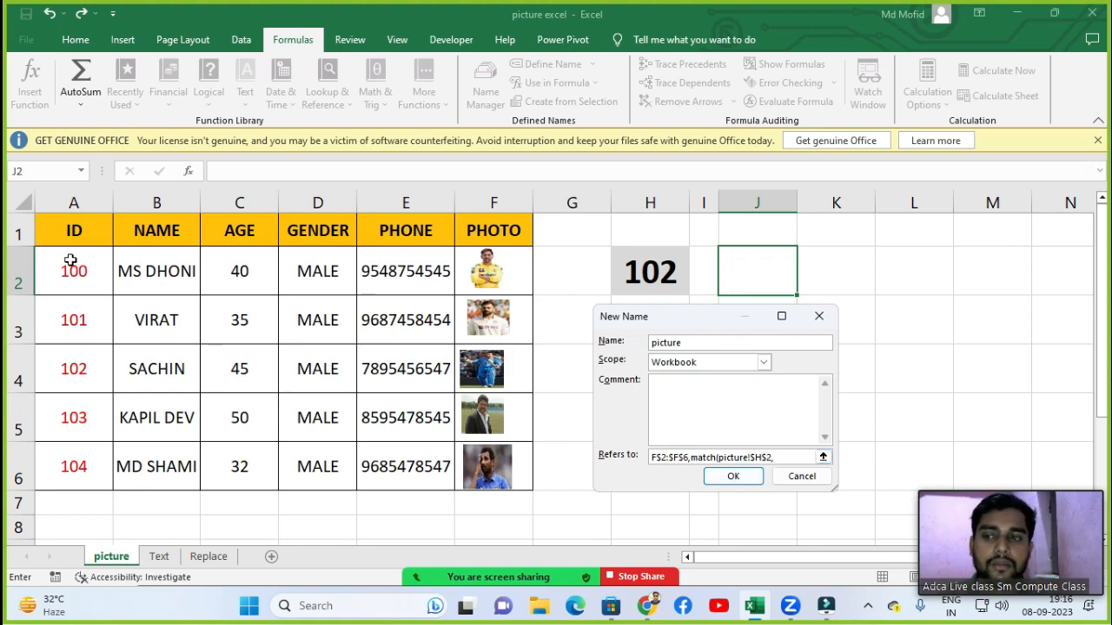
# Complete MATCH with the ID range picture!$A$2:$A$6 and match type 0, and save the defined name.
pyautogui.click(70, 260)
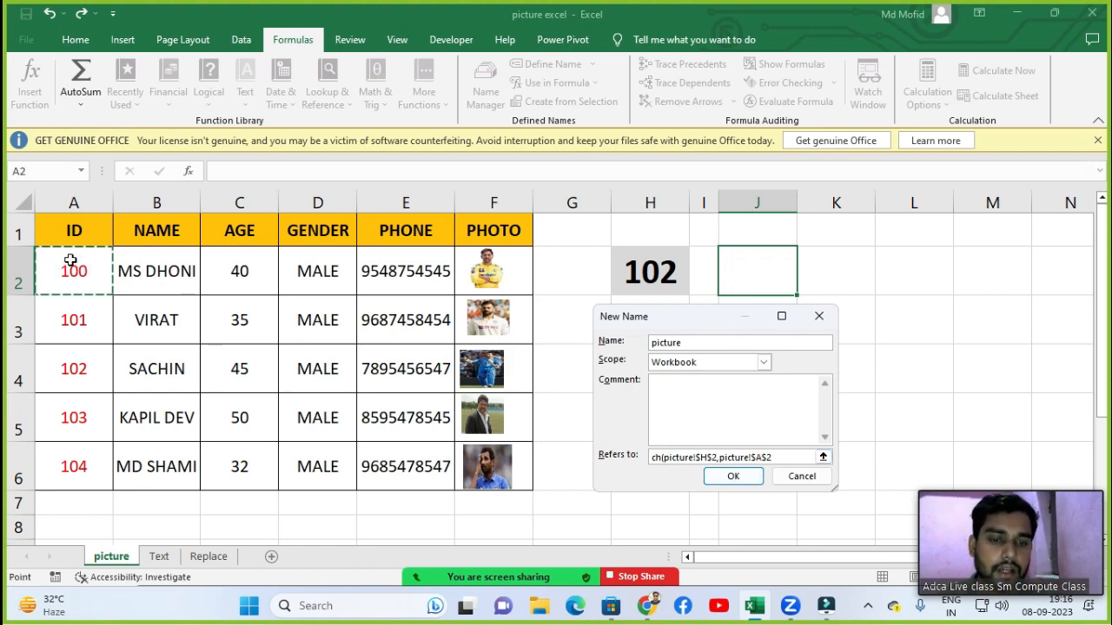
pyautogui.hotkey('ctrl', 'shift', 'Down')
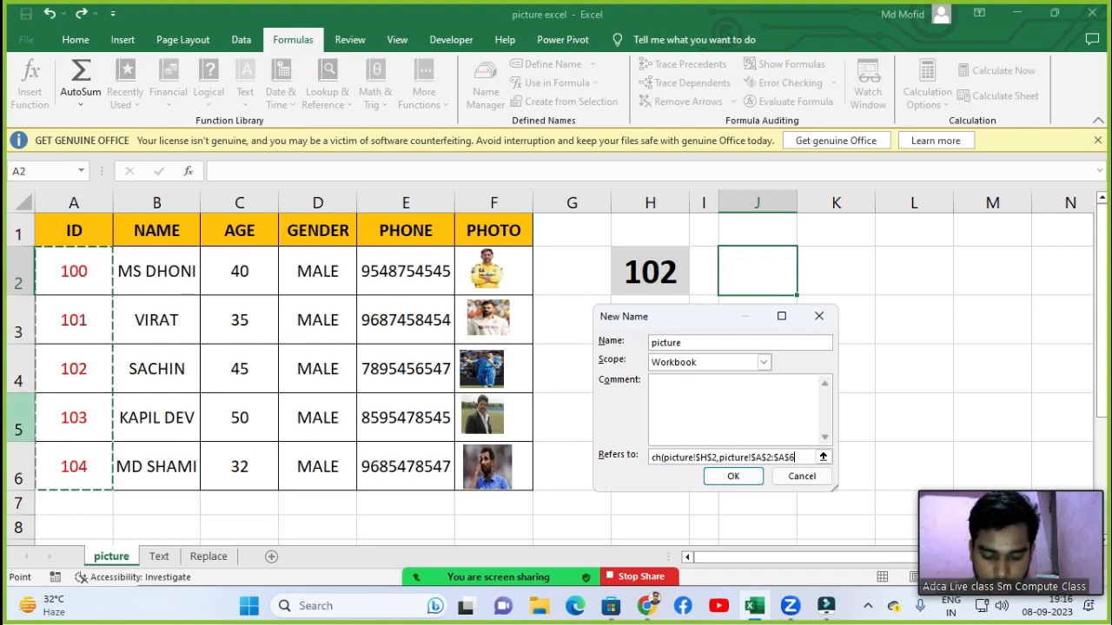
pyautogui.write(',')
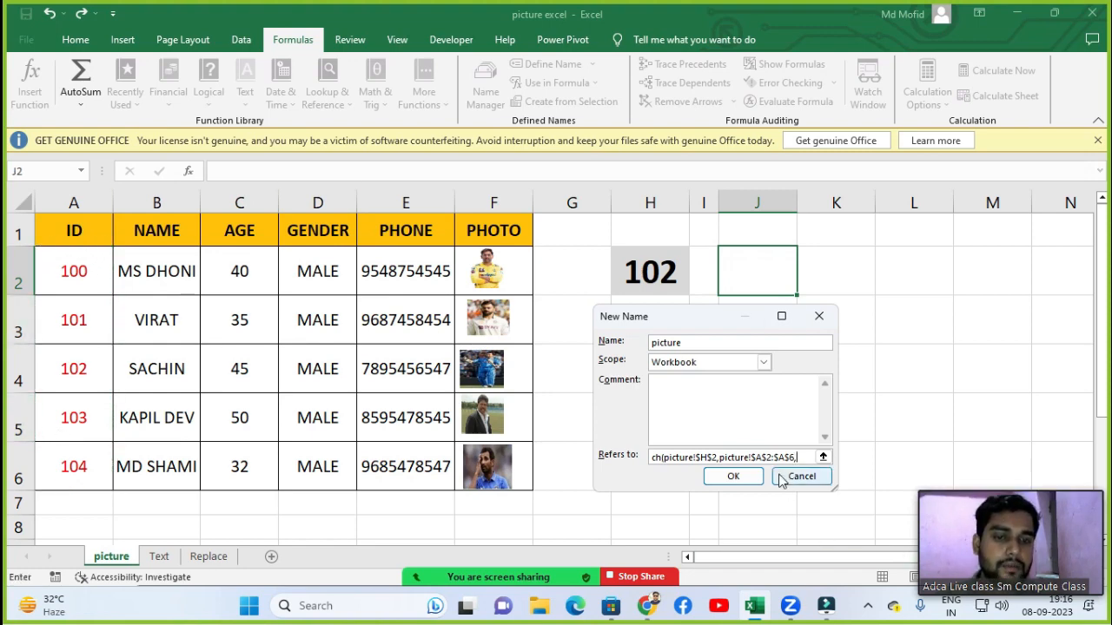
pyautogui.write('0')
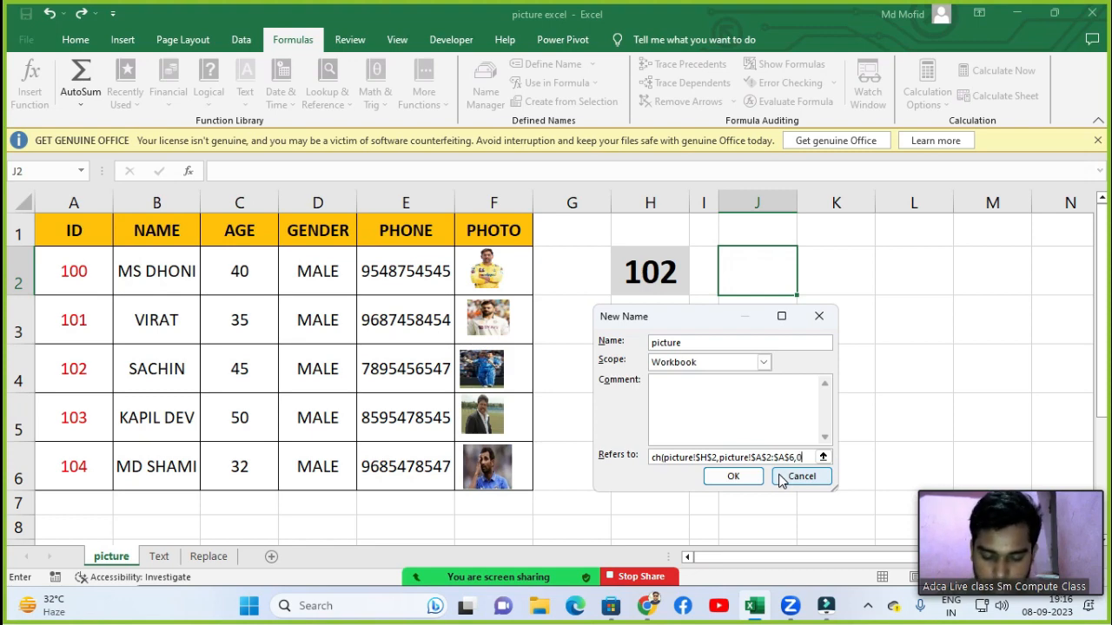
pyautogui.write(')')
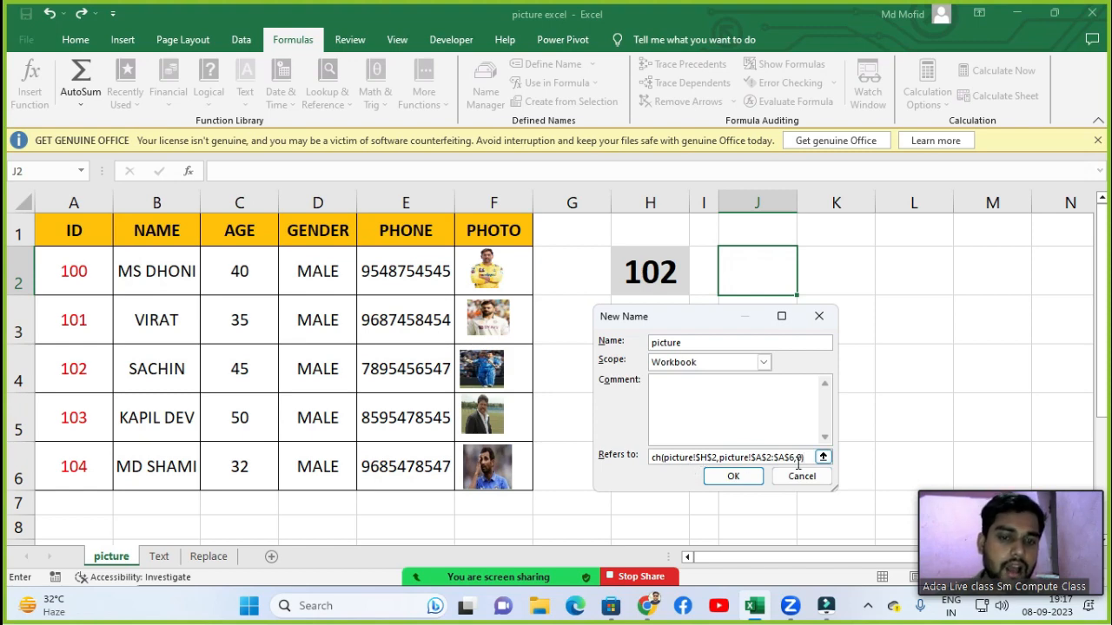
pyautogui.write(')')
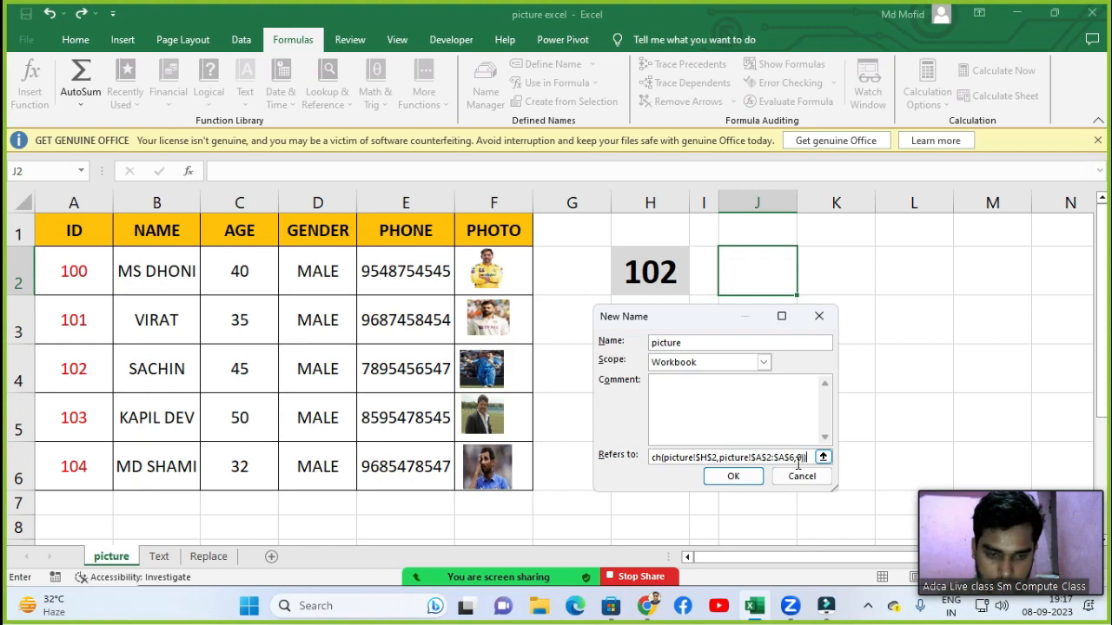
pyautogui.click(733, 476)
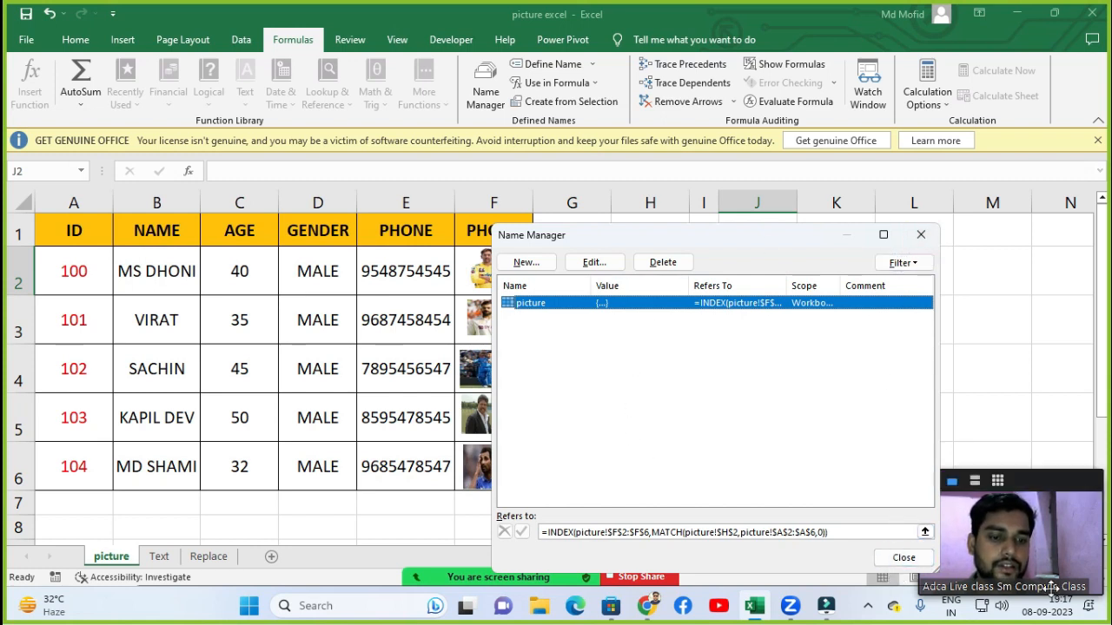
pyautogui.click(921, 235)
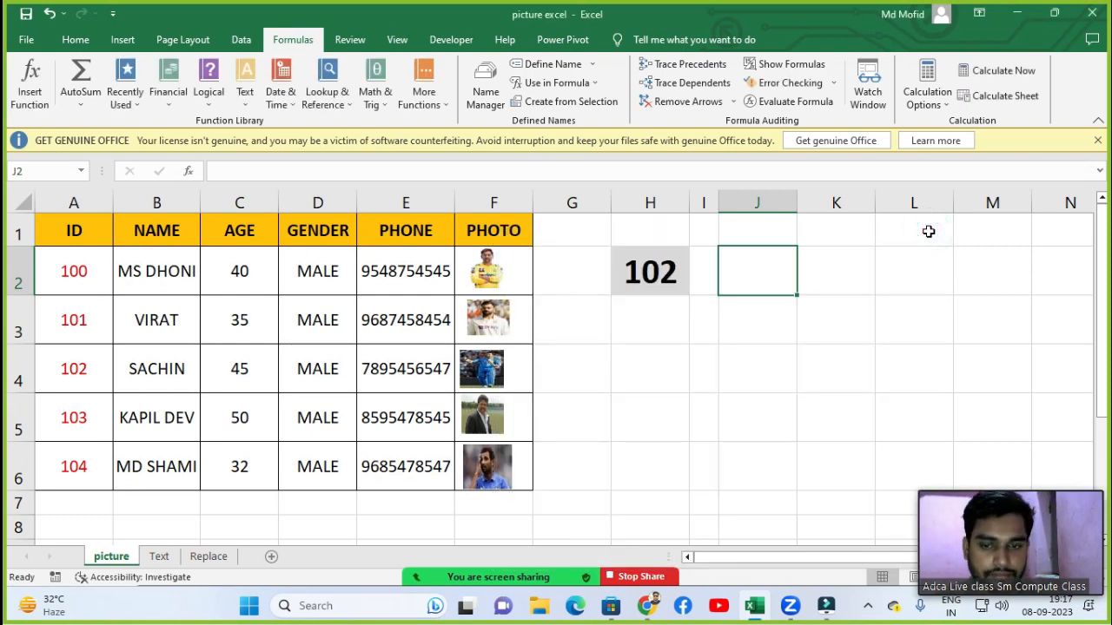
# Copy photo cell F2 and paste it into J2 as a linked picture.
pyautogui.click(526, 267)
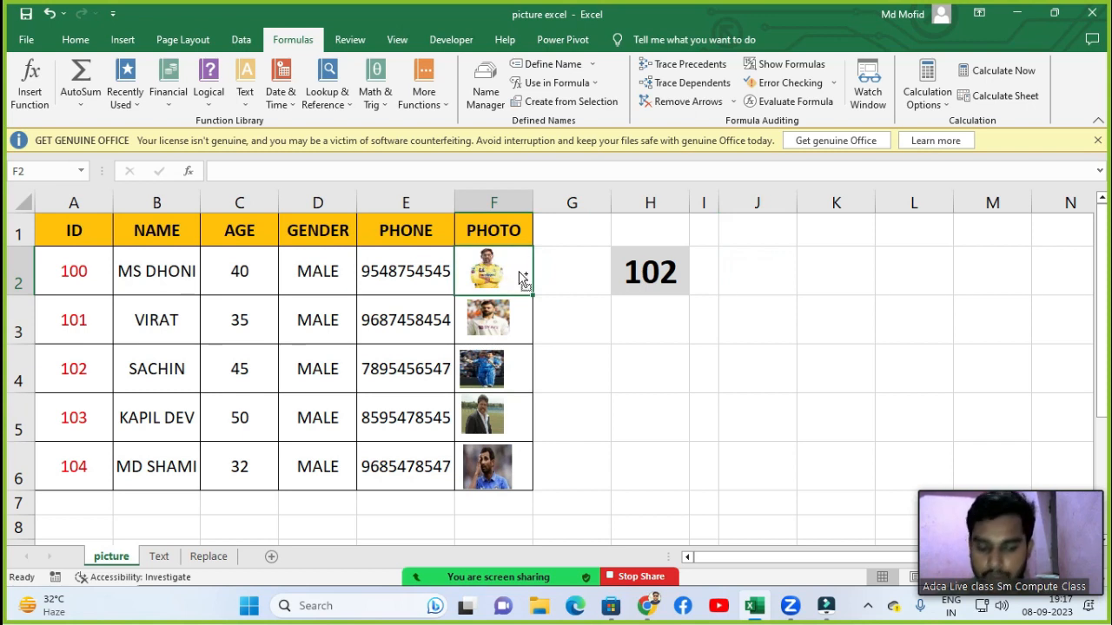
pyautogui.hotkey('ctrl', 'c')
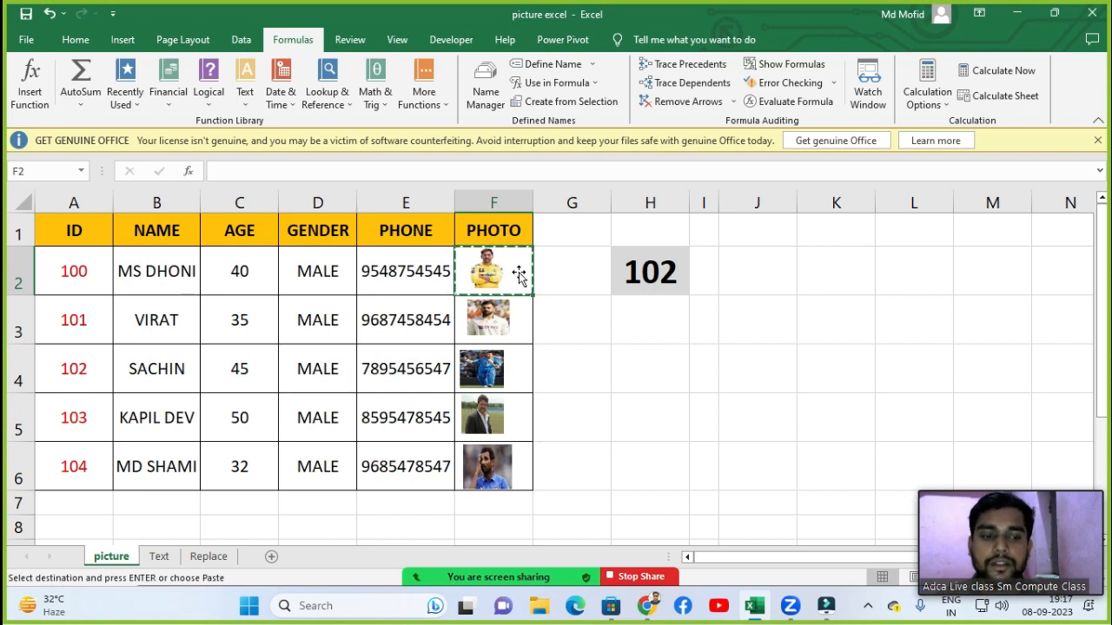
pyautogui.click(769, 285)
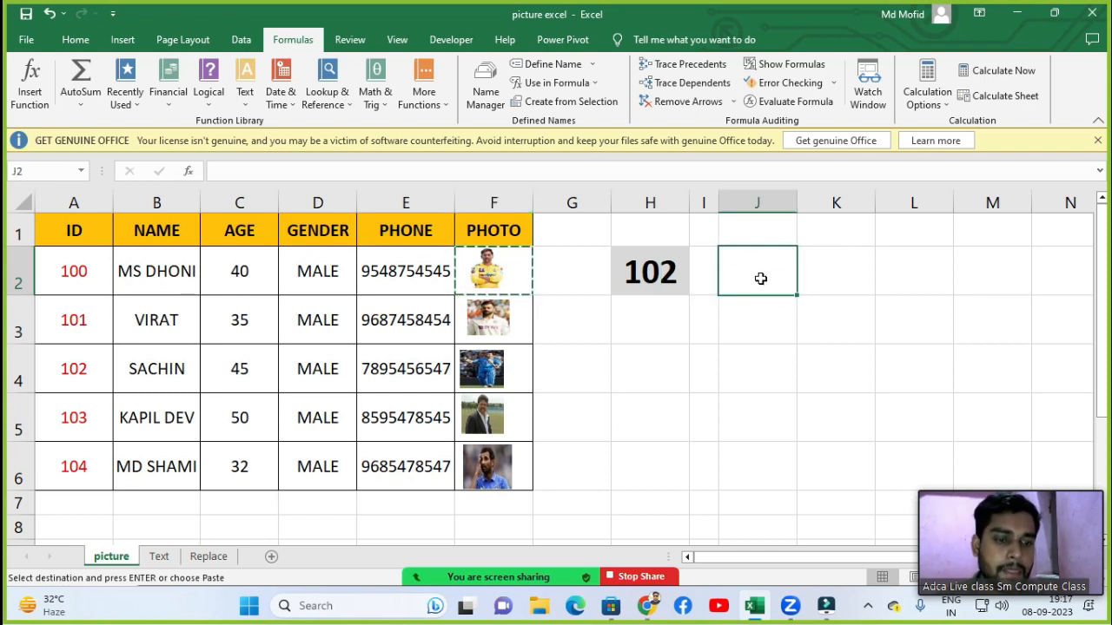
pyautogui.rightClick(761, 282)
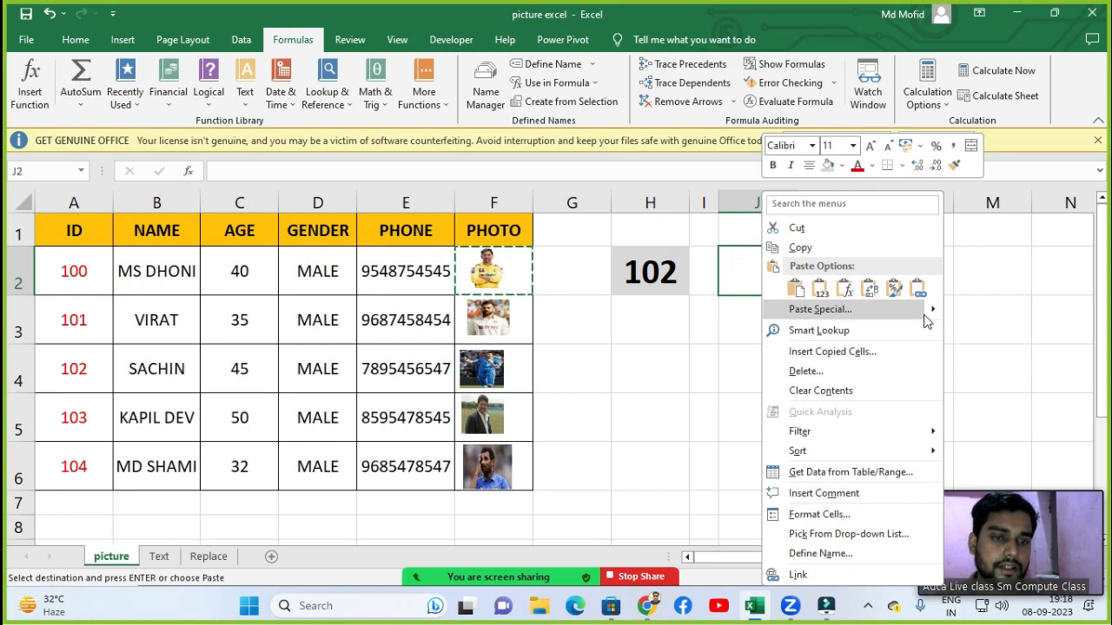
pyautogui.moveTo(934, 319)
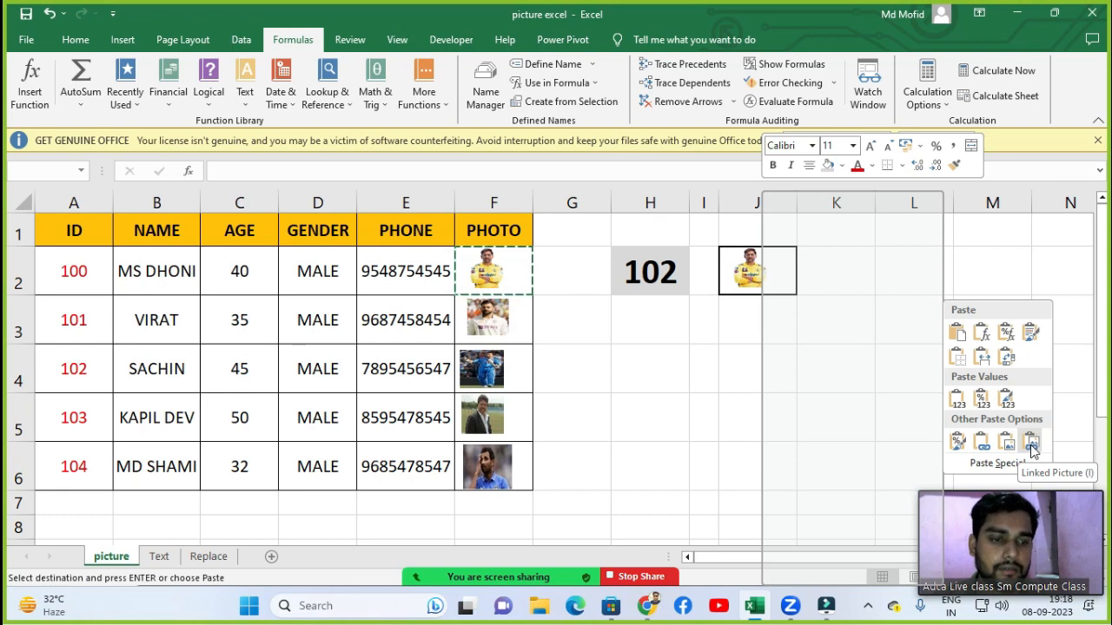
pyautogui.click(1031, 443)
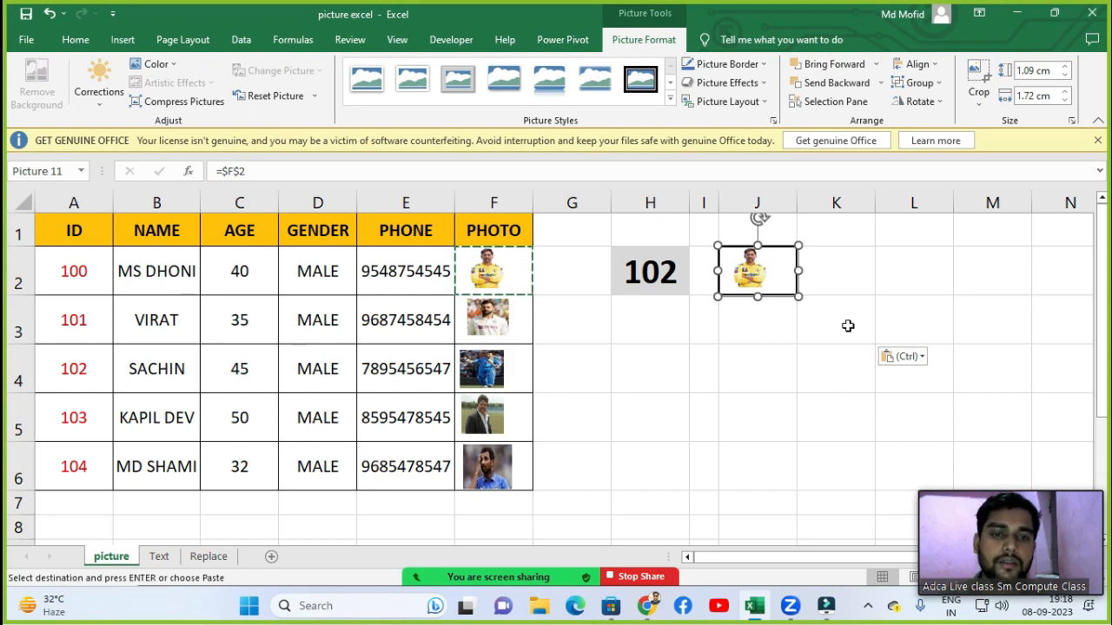
pyautogui.press('Escape')
pyautogui.click(844, 374)
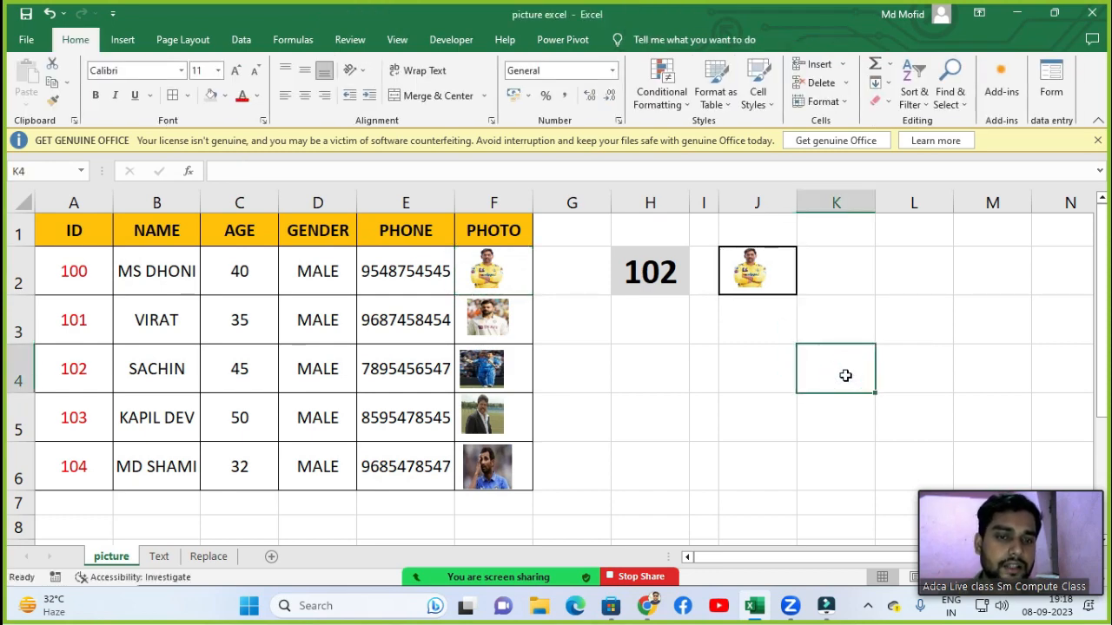
pyautogui.click(758, 383)
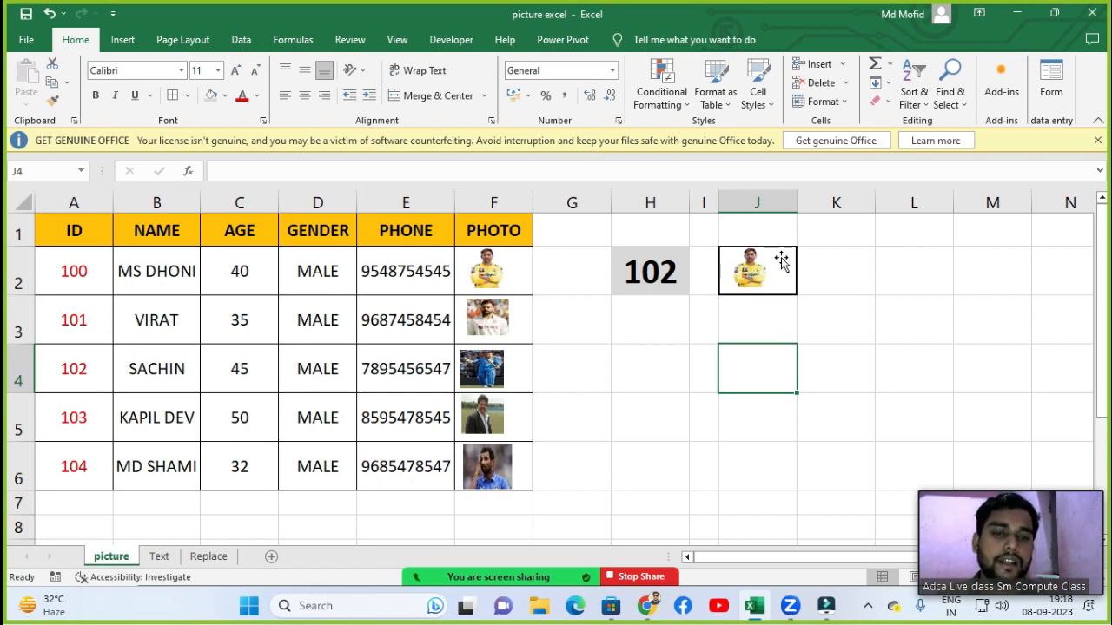
# Test the linked picture by choosing ID 101 followed by 103 in H2's dropdown.
pyautogui.click(693, 288)
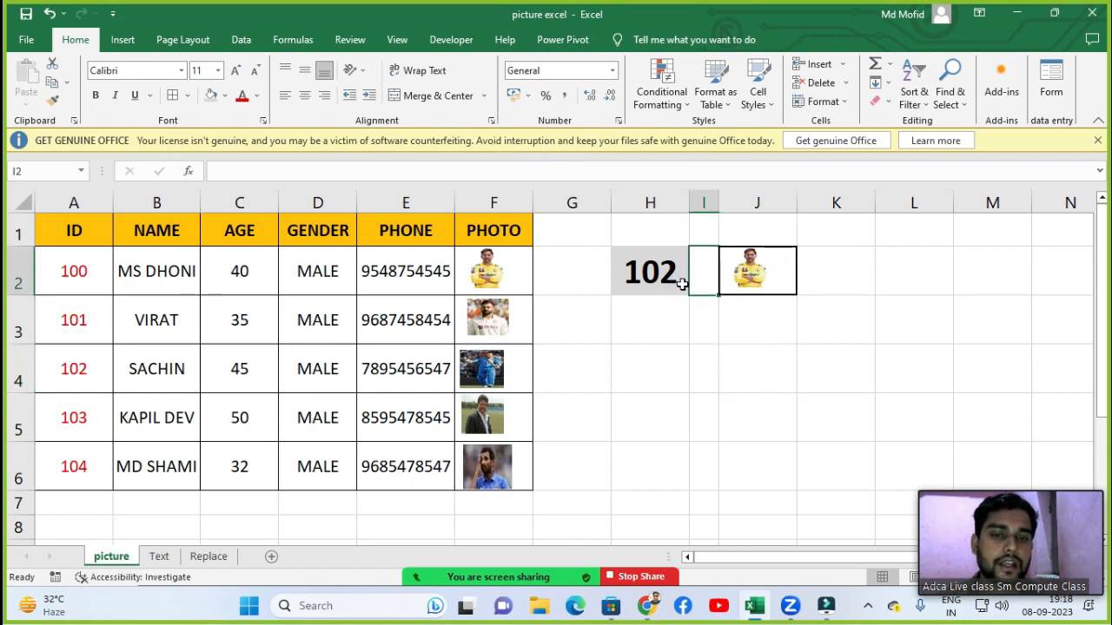
pyautogui.click(681, 284)
pyautogui.click(696, 287)
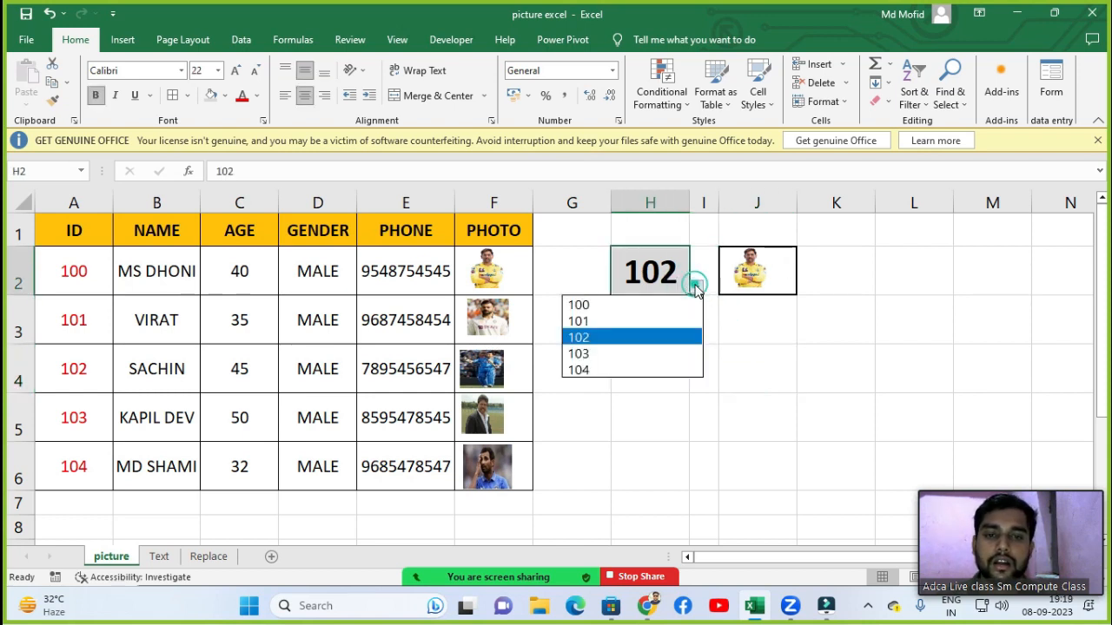
pyautogui.click(658, 322)
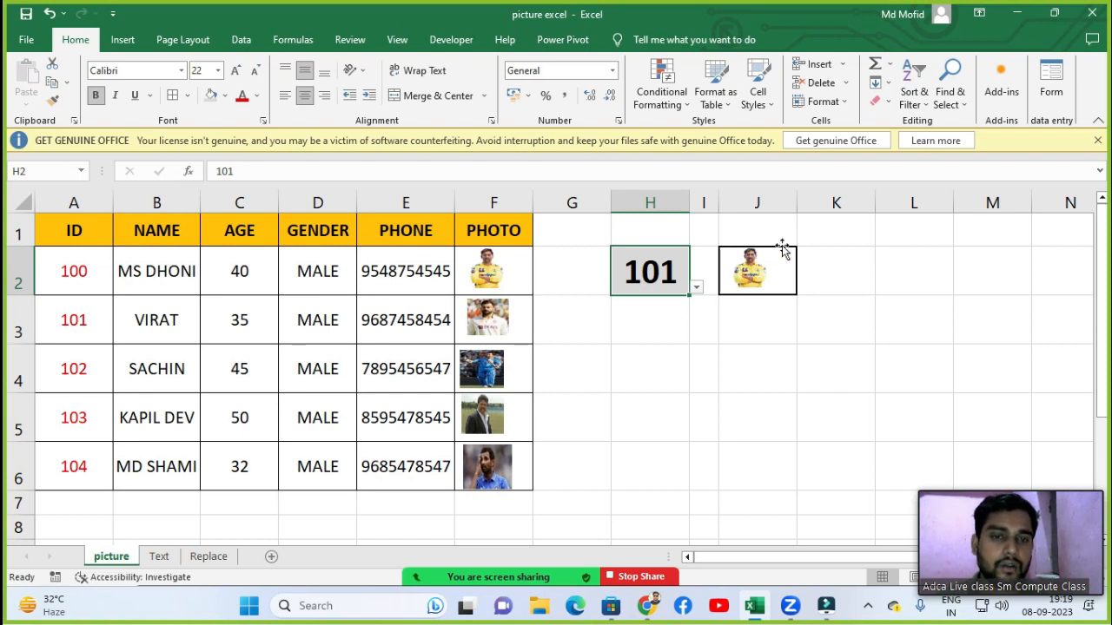
pyautogui.click(697, 287)
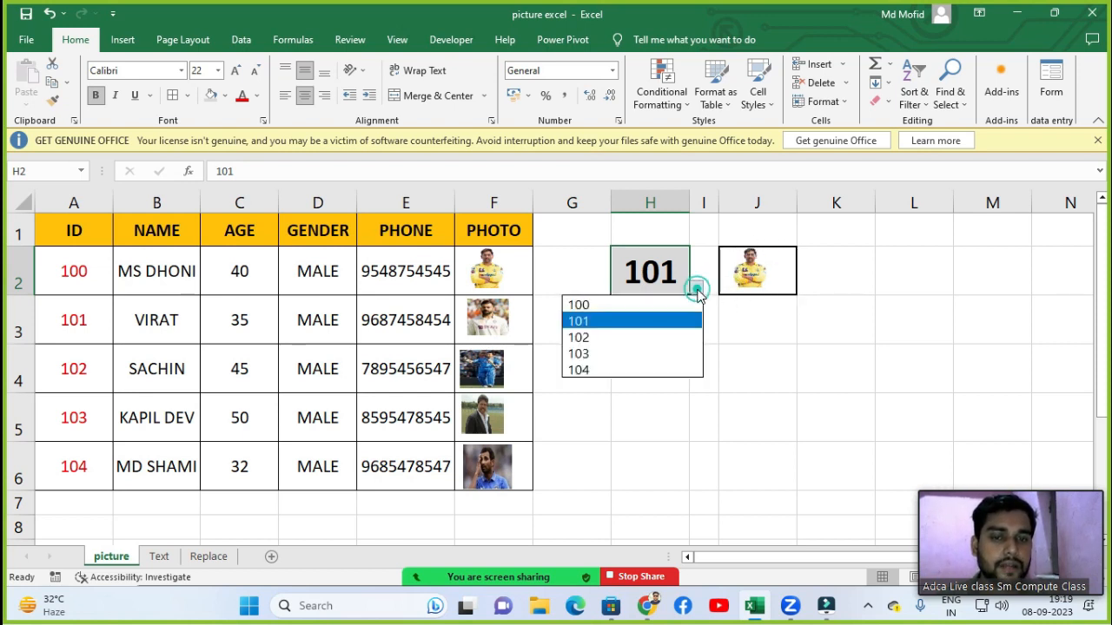
pyautogui.click(658, 353)
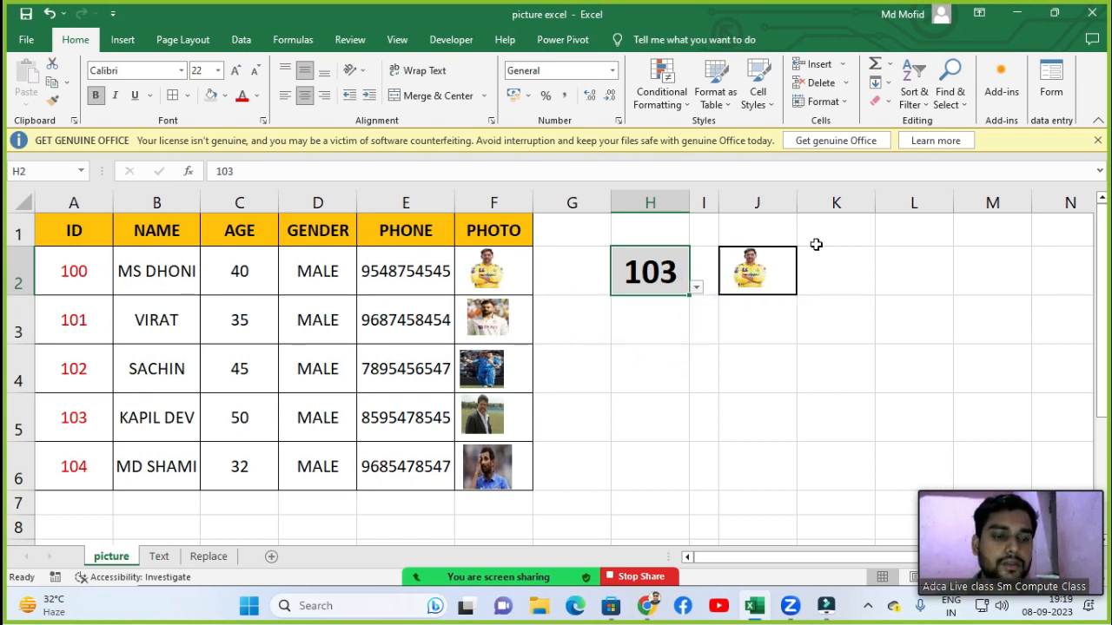
# Choose ID 102 in H2 and replace the formula of the linked picture in J2 with =picture.
pyautogui.click(697, 288)
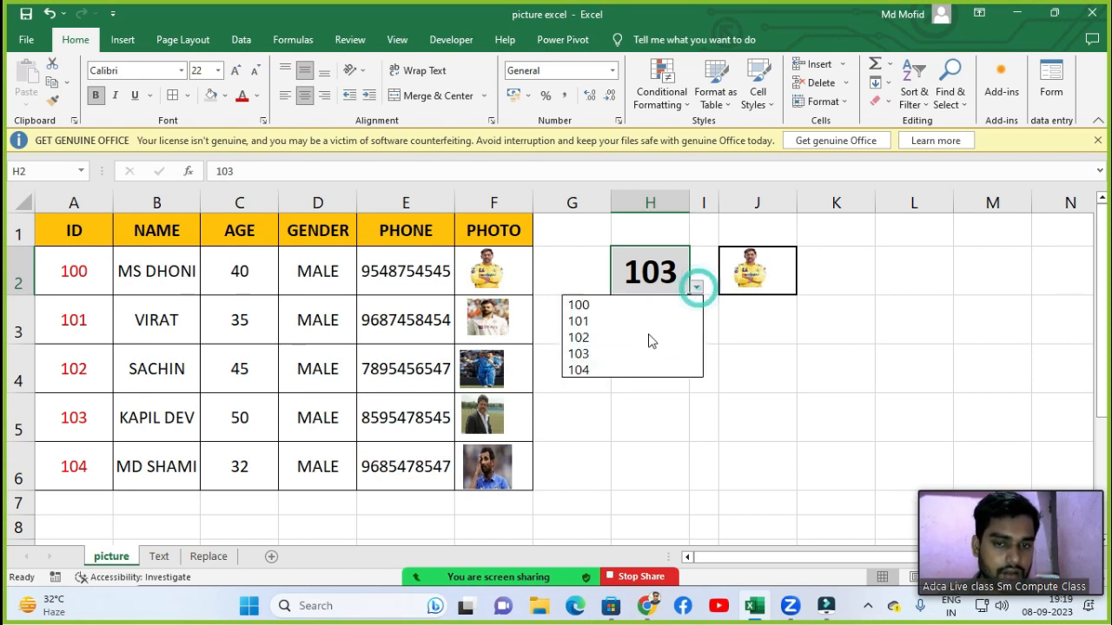
pyautogui.click(643, 339)
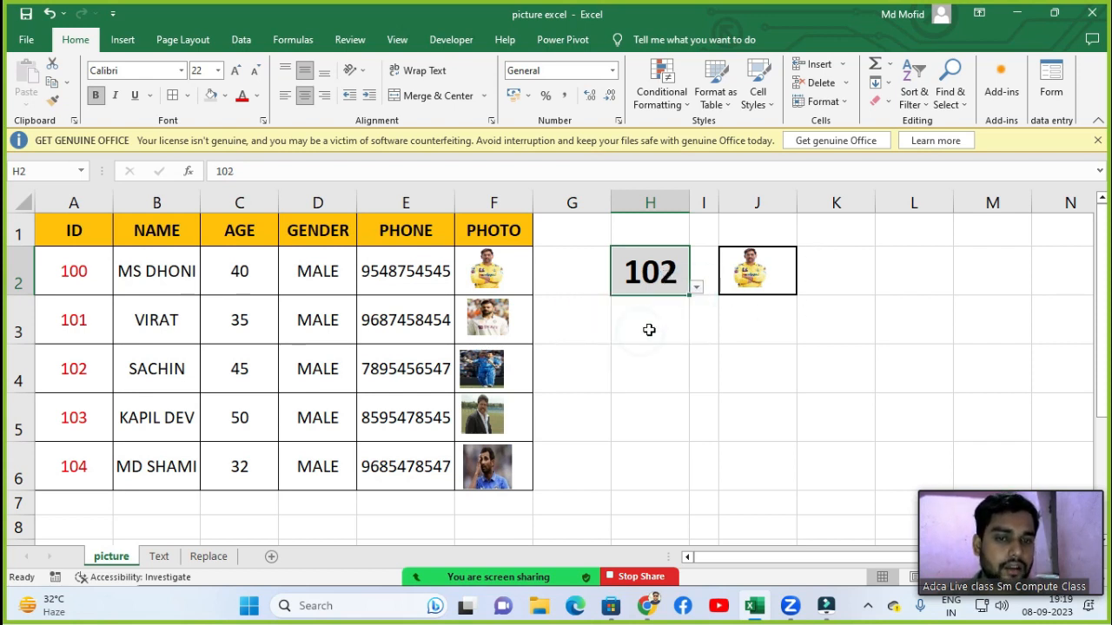
pyautogui.click(783, 277)
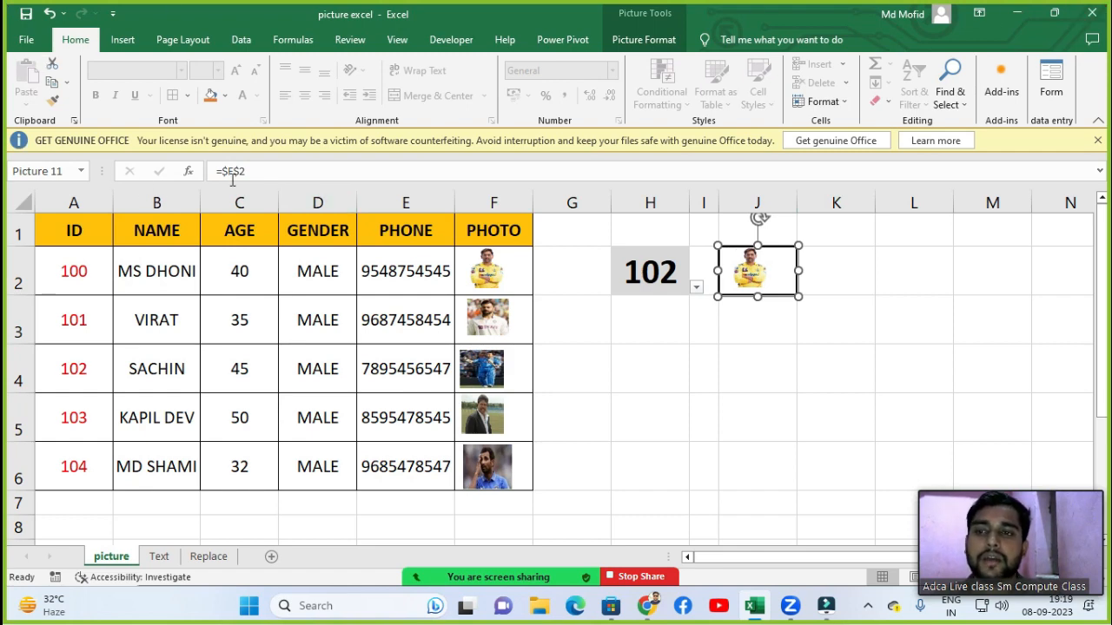
pyautogui.click(261, 178)
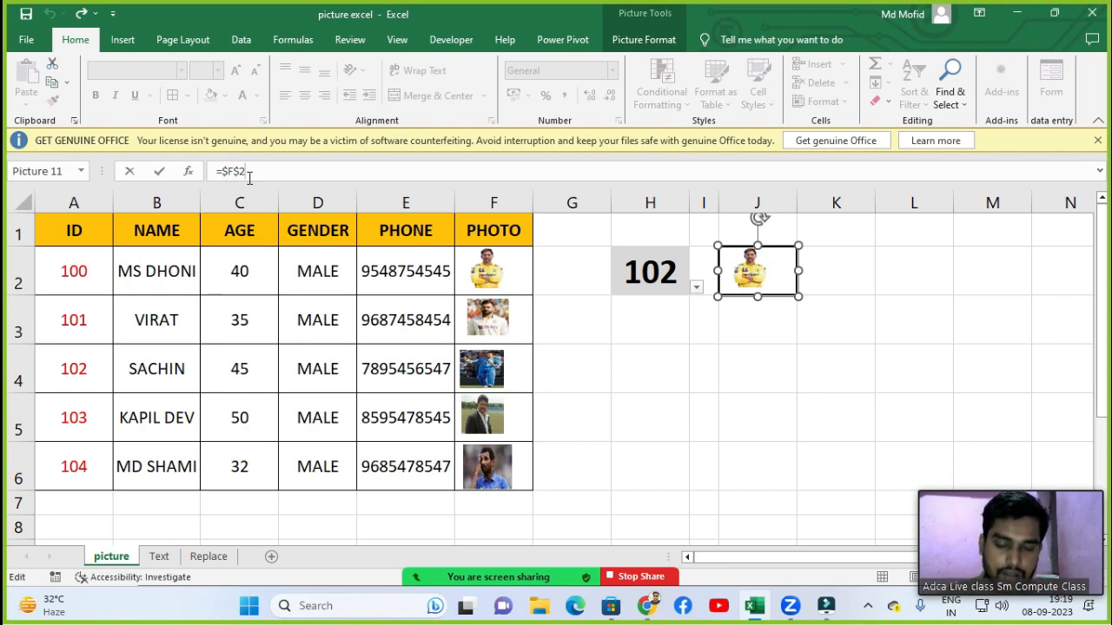
pyautogui.press('BackSpace')
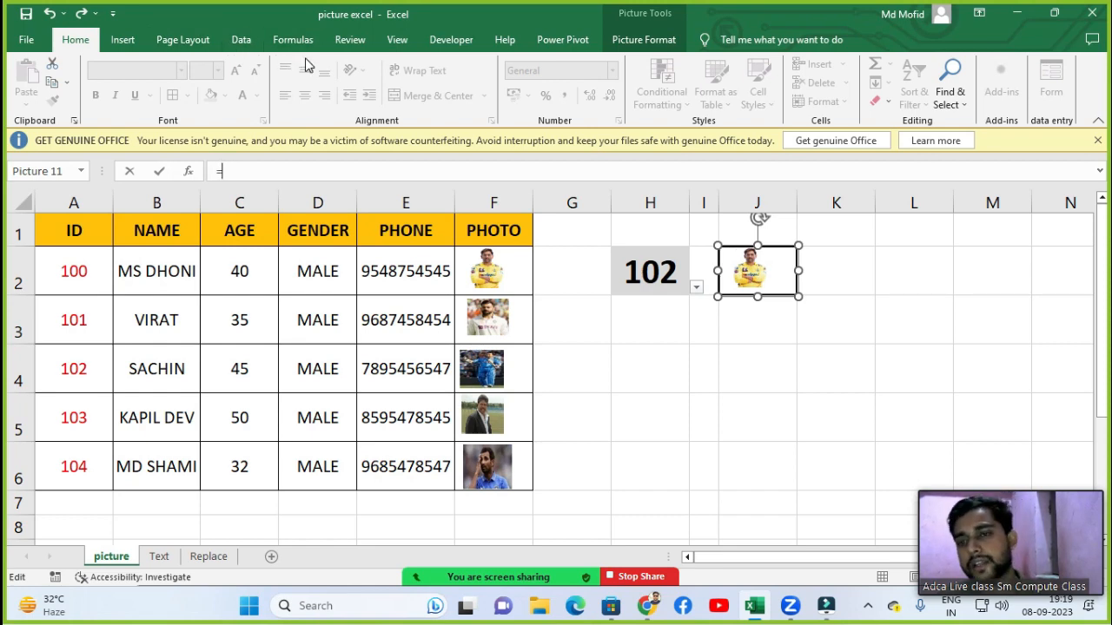
pyautogui.write('p')
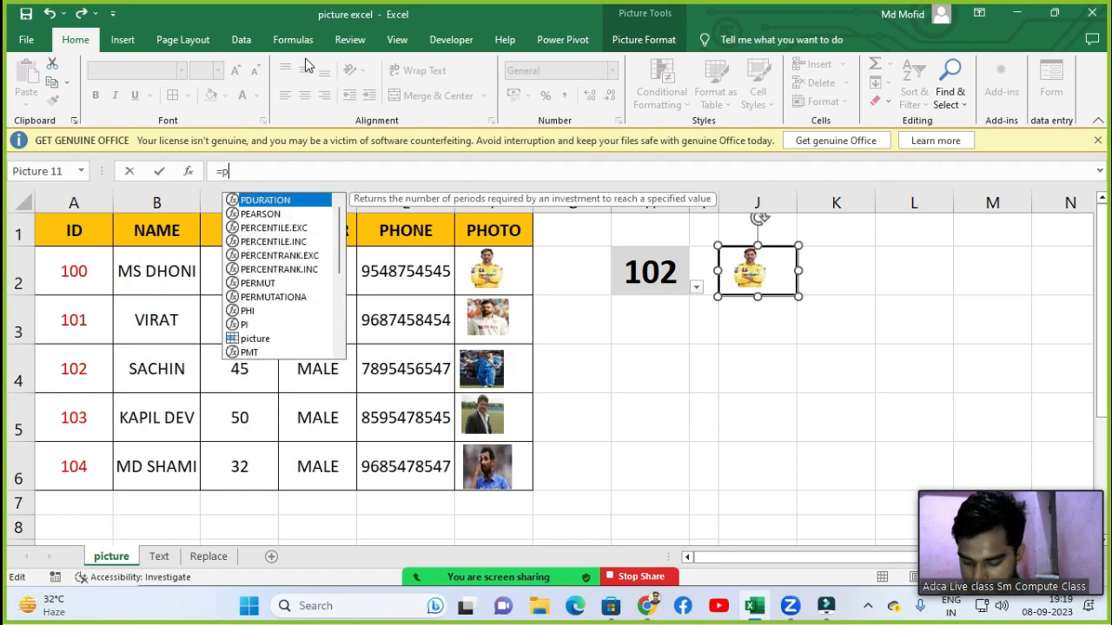
pyautogui.write('ictur')
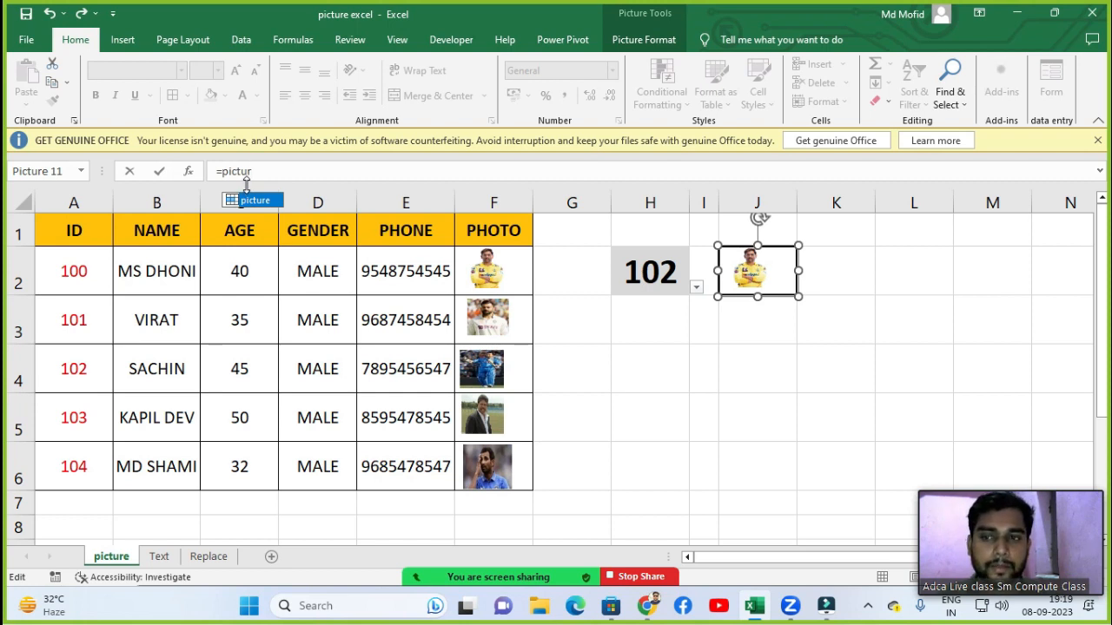
pyautogui.write('e')
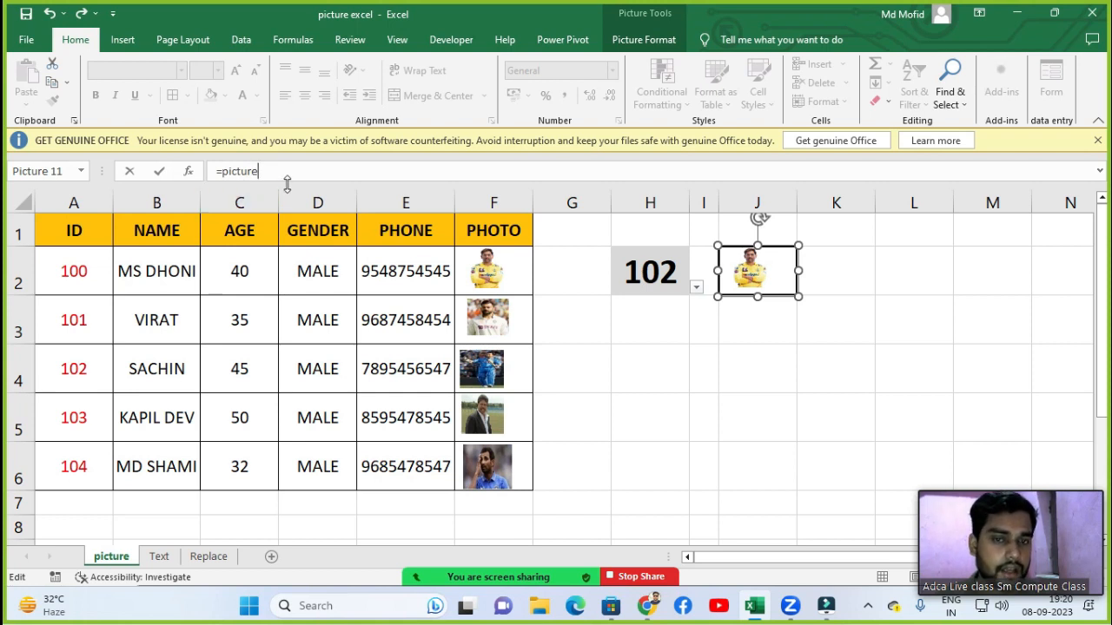
pyautogui.press('Return')
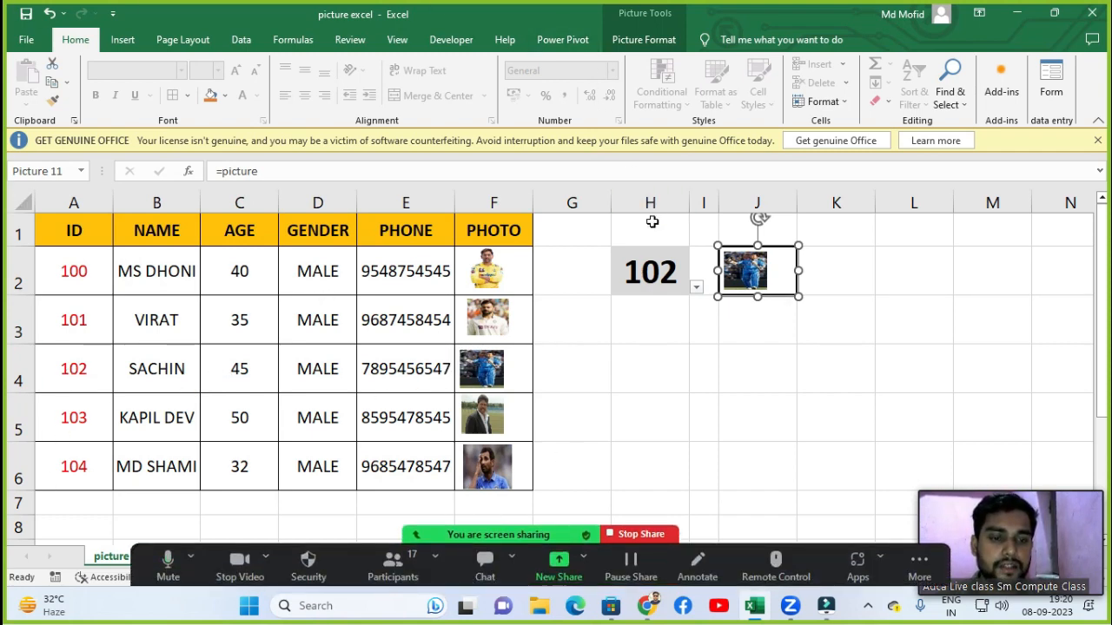
# Test the picture lookup by choosing ID 100 followed by 101 in H2's dropdown, and compare with the VIRAT row.
pyautogui.click(696, 288)
pyautogui.click(665, 306)
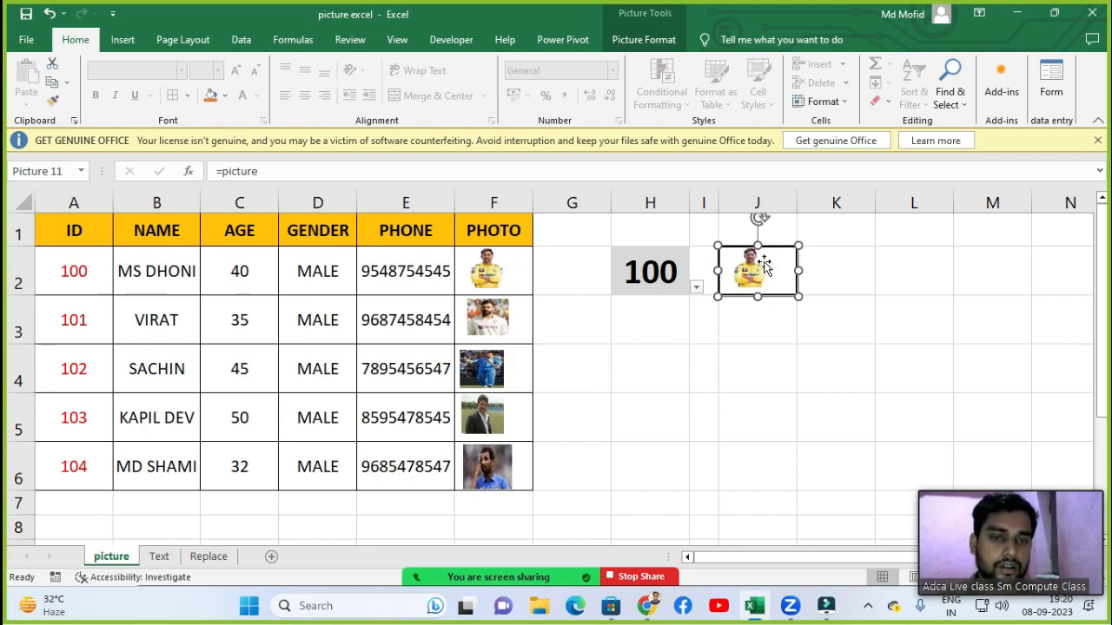
pyautogui.click(696, 288)
pyautogui.click(609, 328)
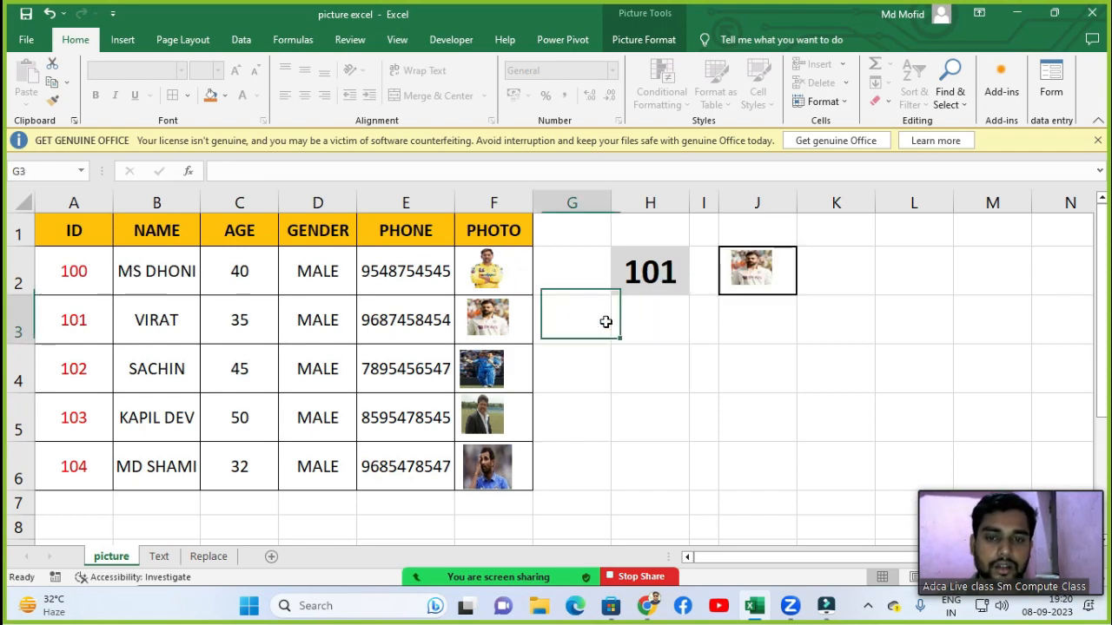
pyautogui.click(605, 319)
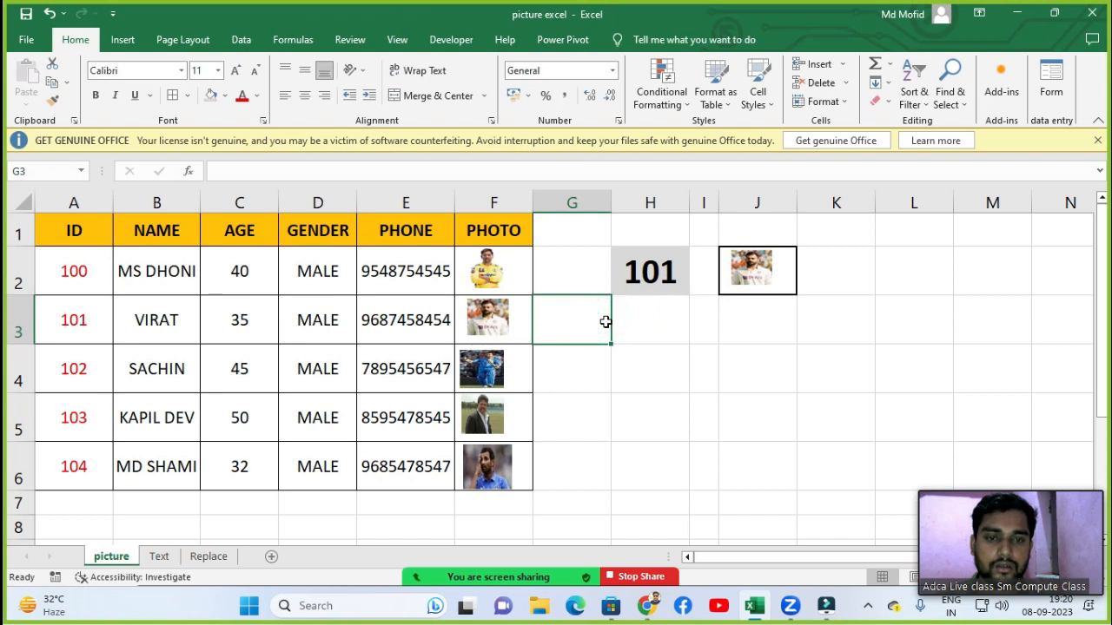
pyautogui.click(163, 321)
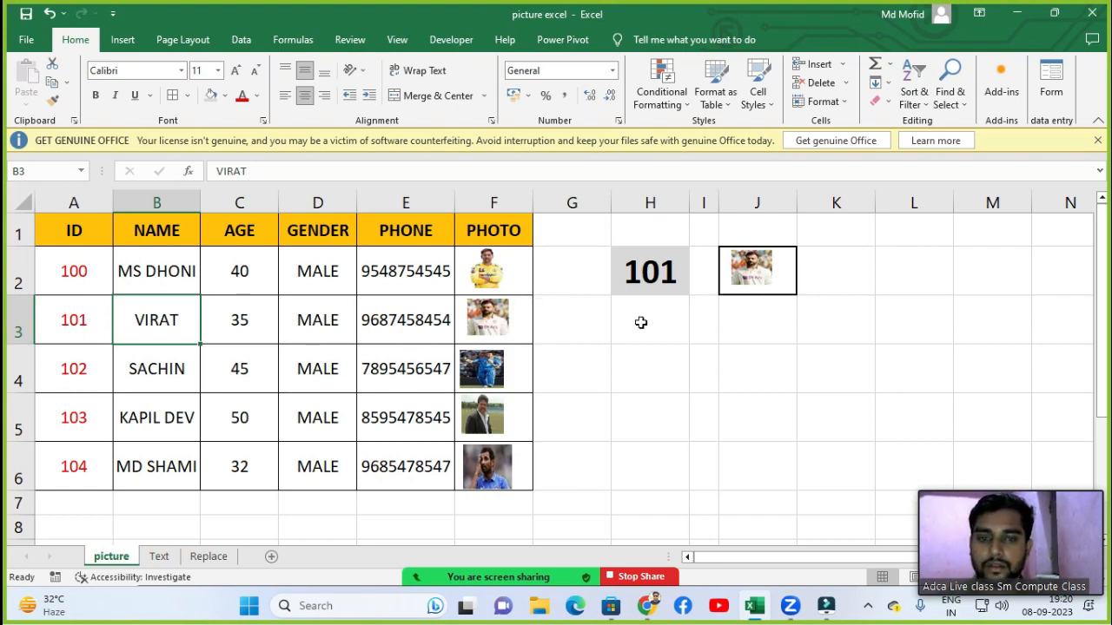
# Test the picture lookup with ID 103 followed by 104 in H2's dropdown.
pyautogui.click(682, 290)
pyautogui.click(695, 287)
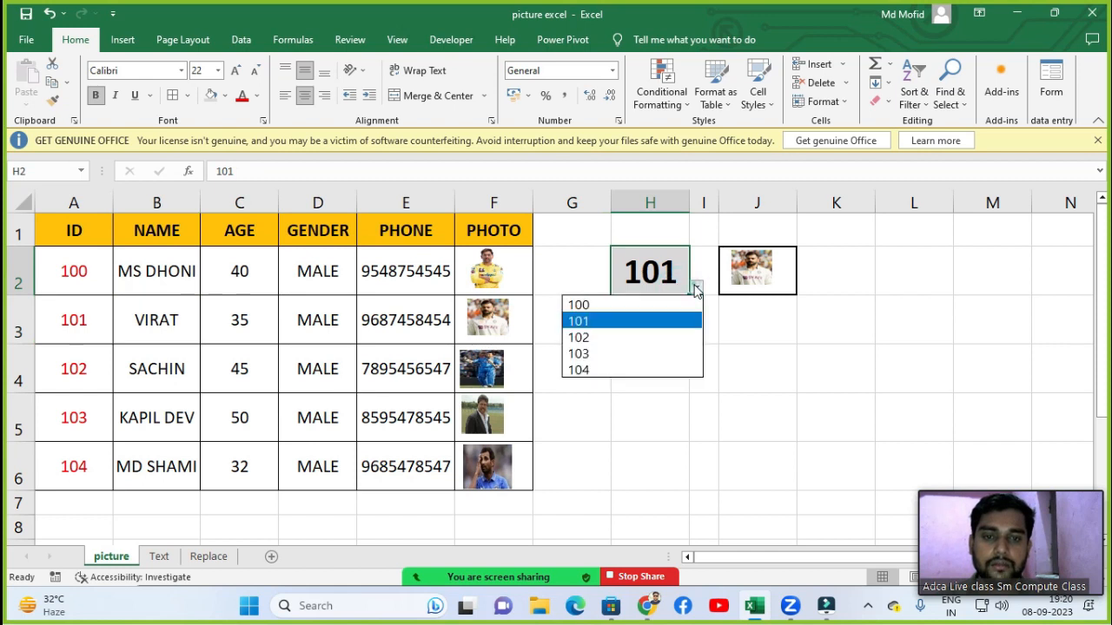
pyautogui.click(608, 354)
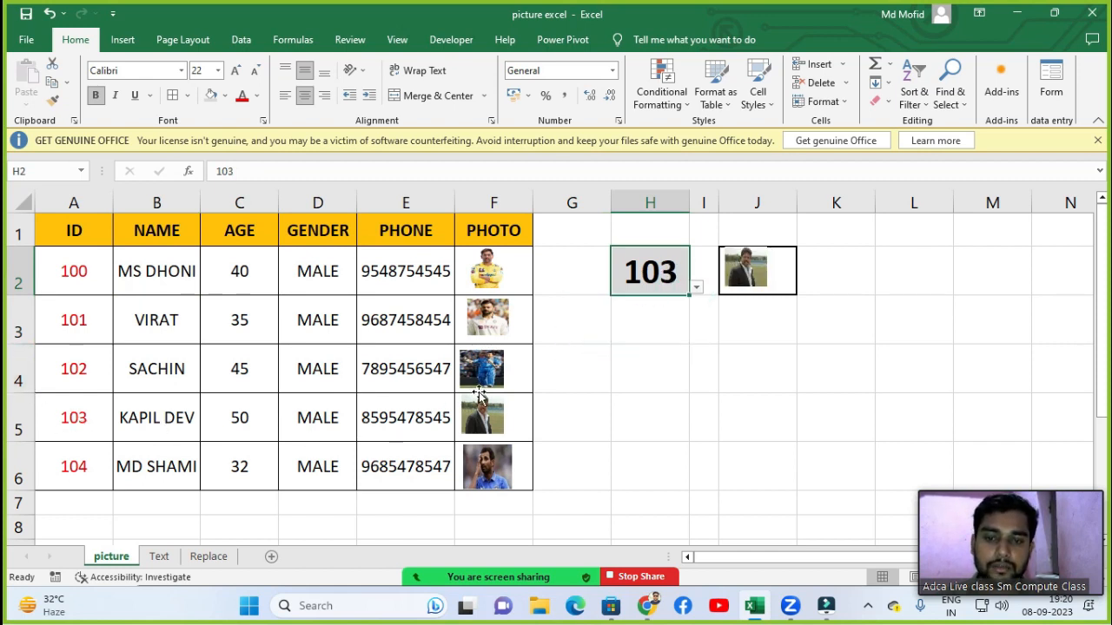
pyautogui.click(696, 287)
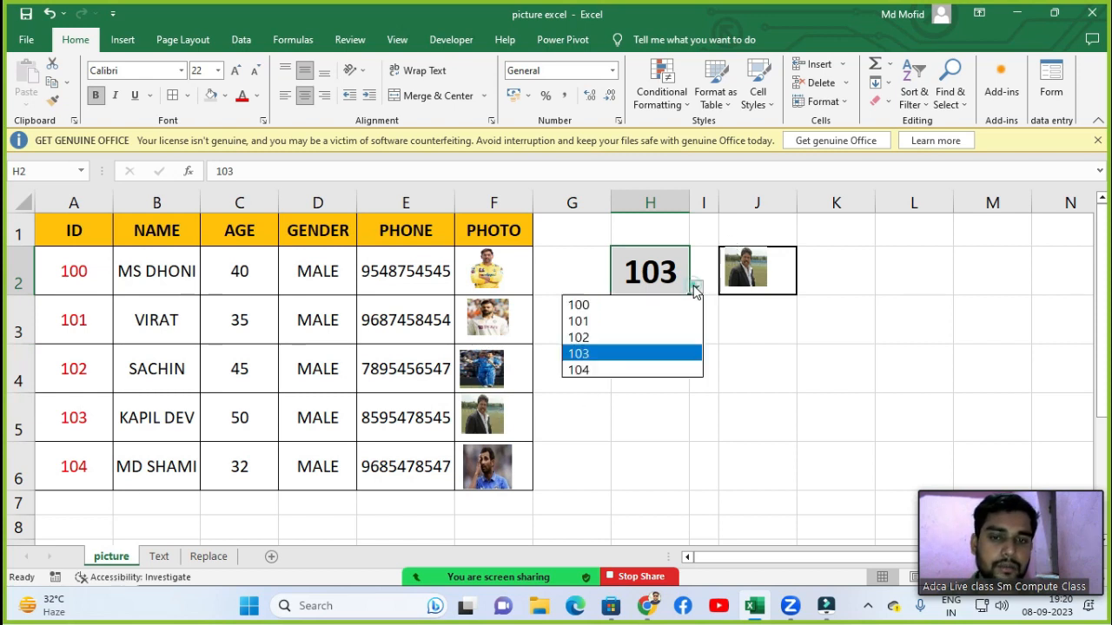
pyautogui.click(566, 370)
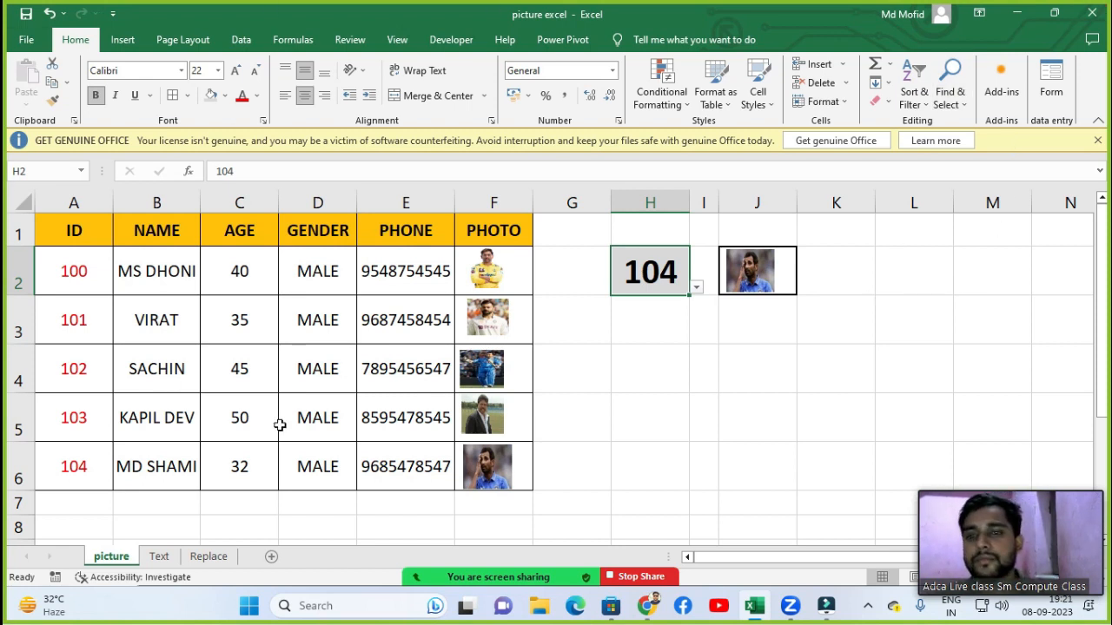
pyautogui.click(730, 327)
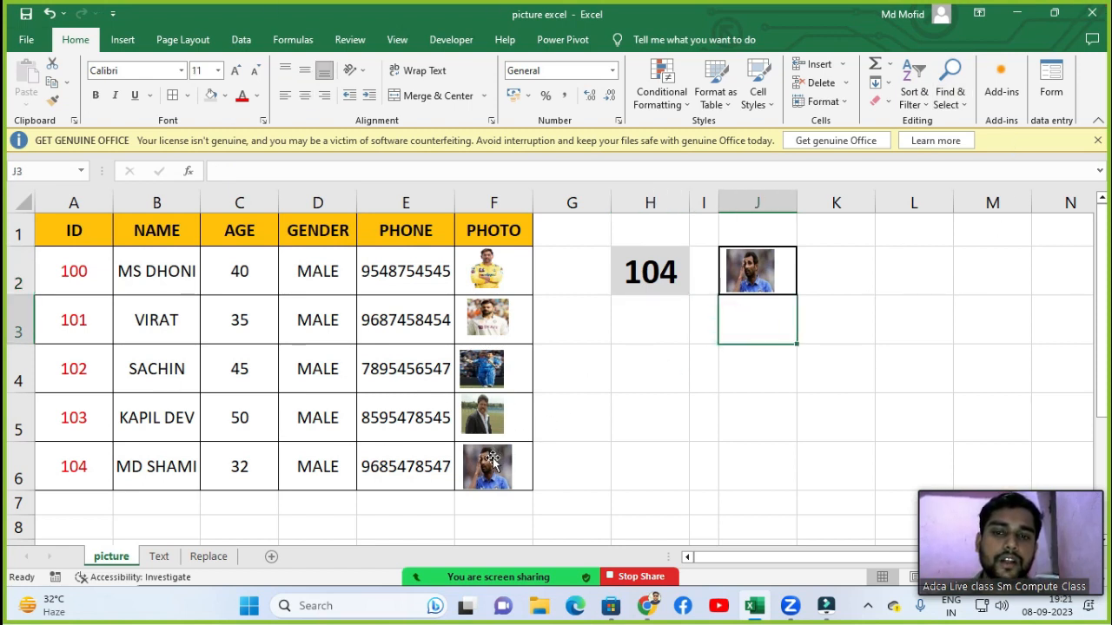
# Choose ID 100 in H2's dropdown to bring up the MS DHONI photo in J2.
pyautogui.click(667, 272)
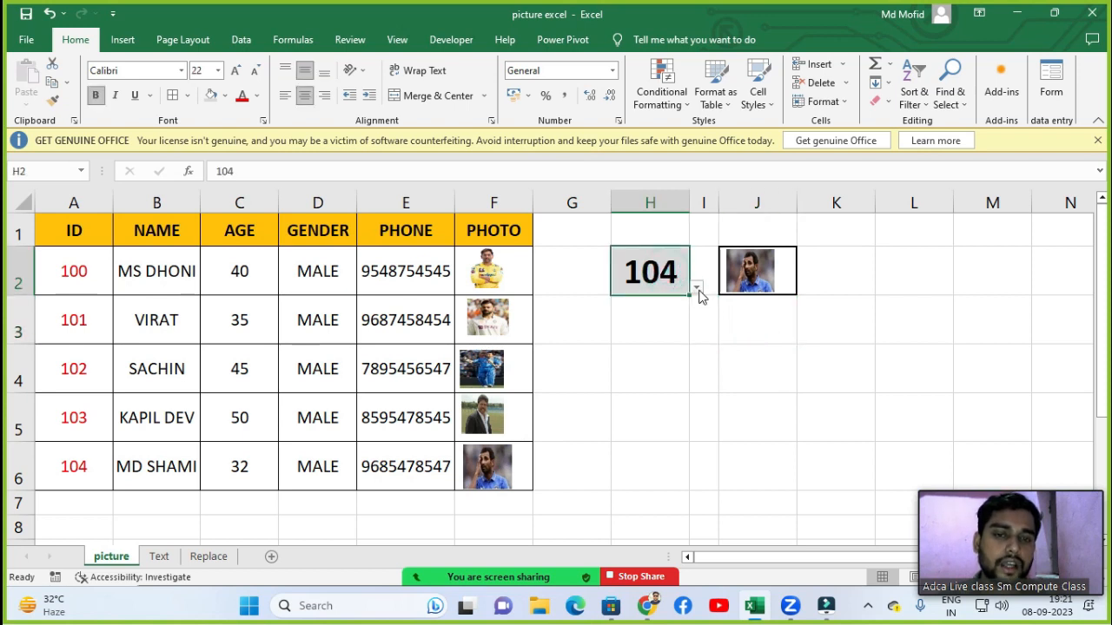
pyautogui.click(697, 287)
pyautogui.click(641, 307)
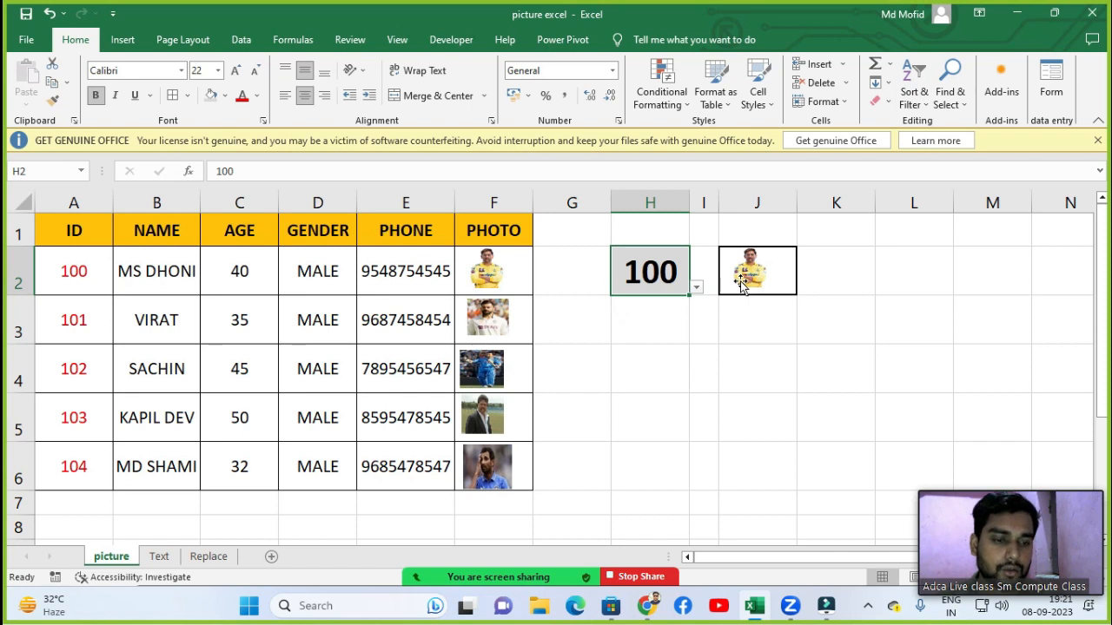
# Enlarge the MS DHONI photo in F2, trying a width that reaches into column G before narrowing it to fit column F.
pyautogui.click(500, 275)
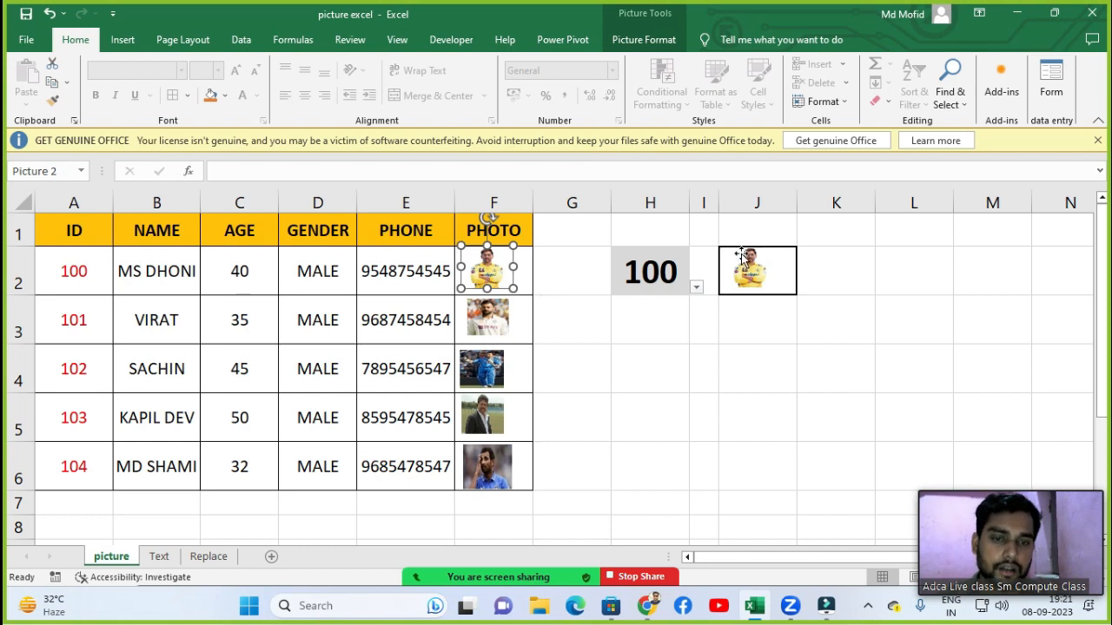
pyautogui.click(534, 271)
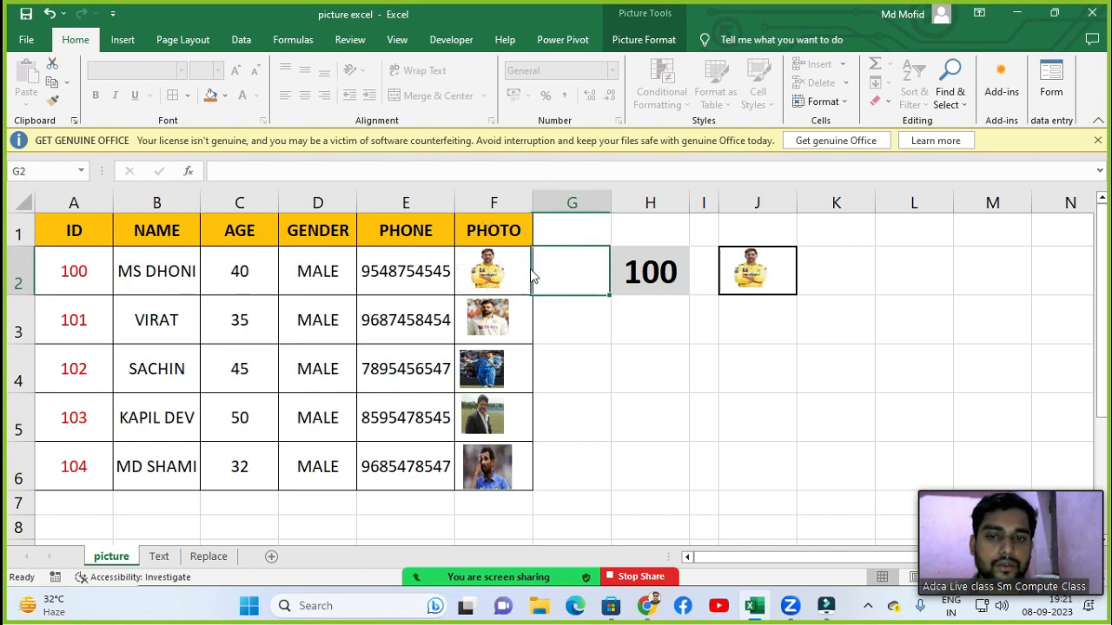
pyautogui.click(502, 271)
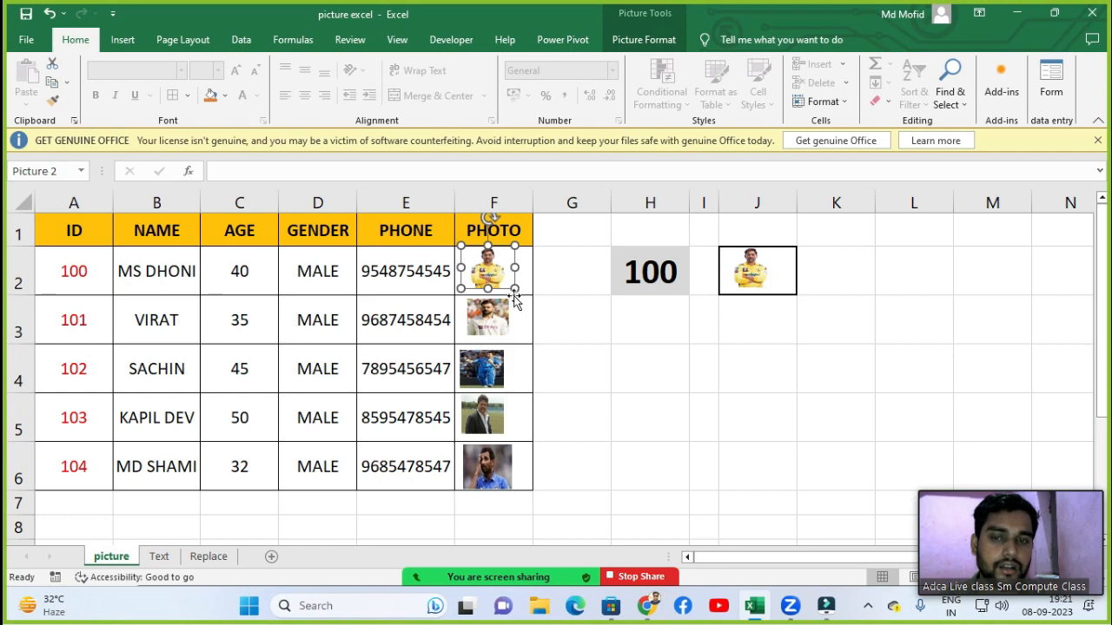
pyautogui.moveTo(514, 289); pyautogui.dragTo(527, 297)
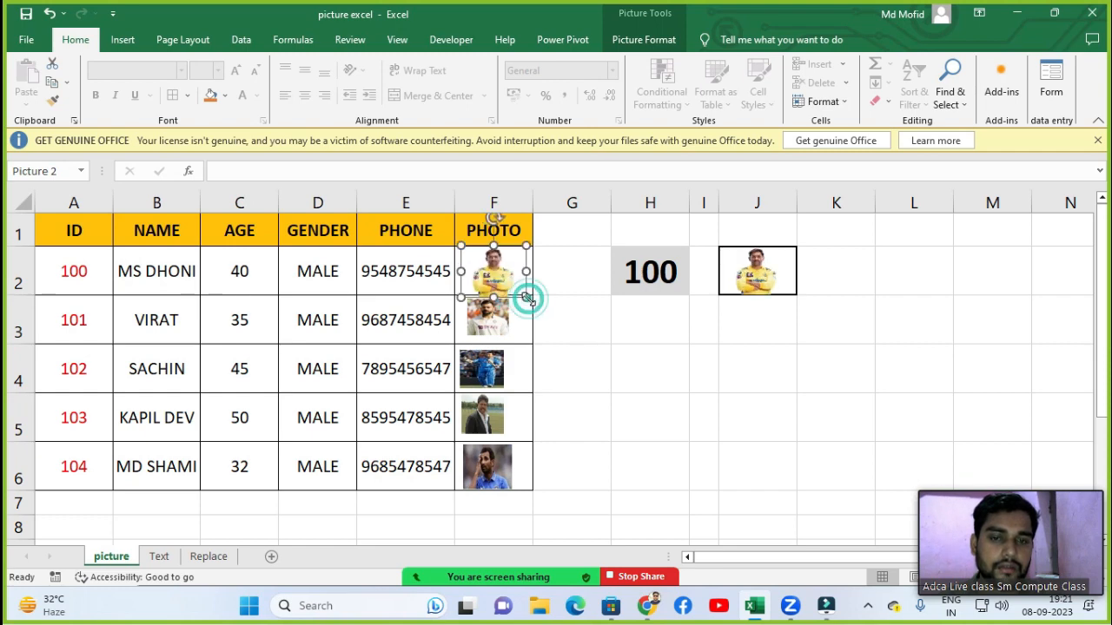
pyautogui.click(488, 277)
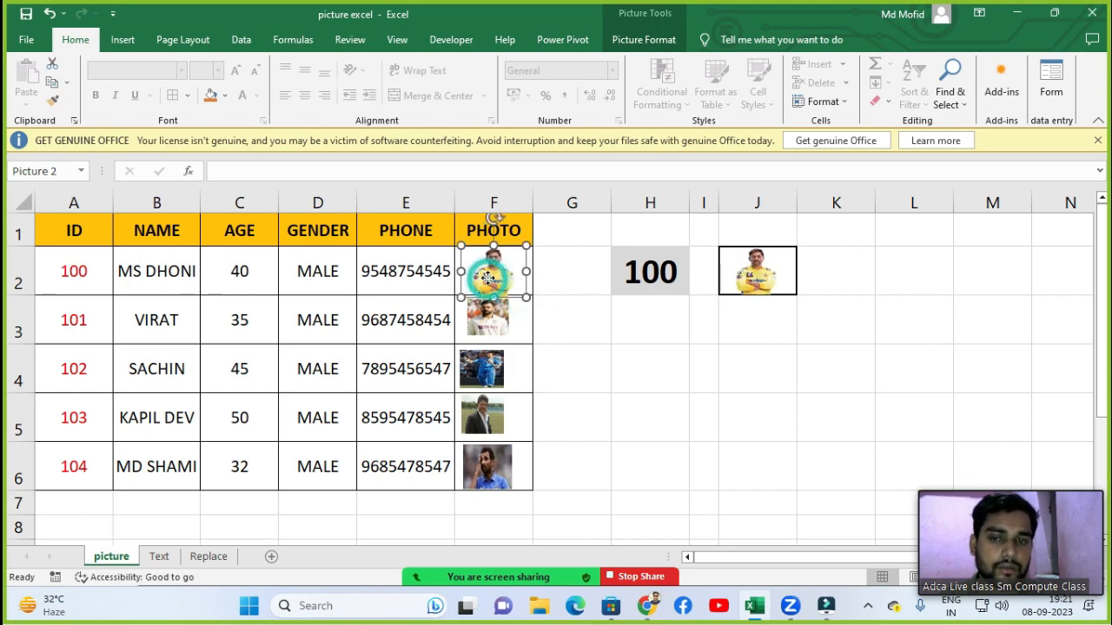
pyautogui.moveTo(488, 276); pyautogui.dragTo(603, 278)
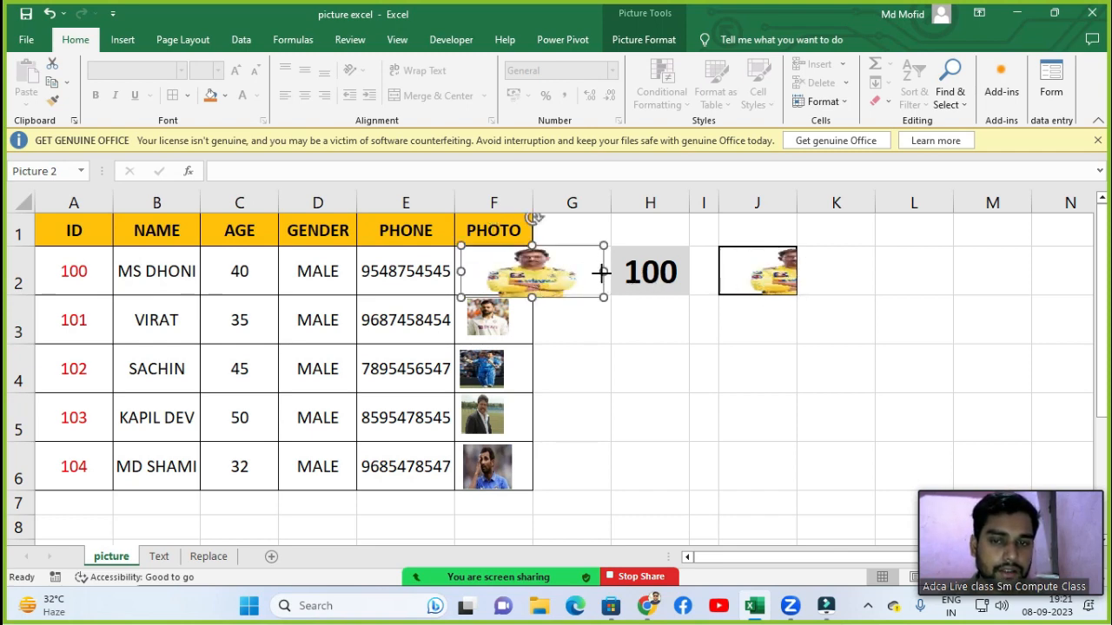
pyautogui.moveTo(603, 271); pyautogui.dragTo(519, 271)
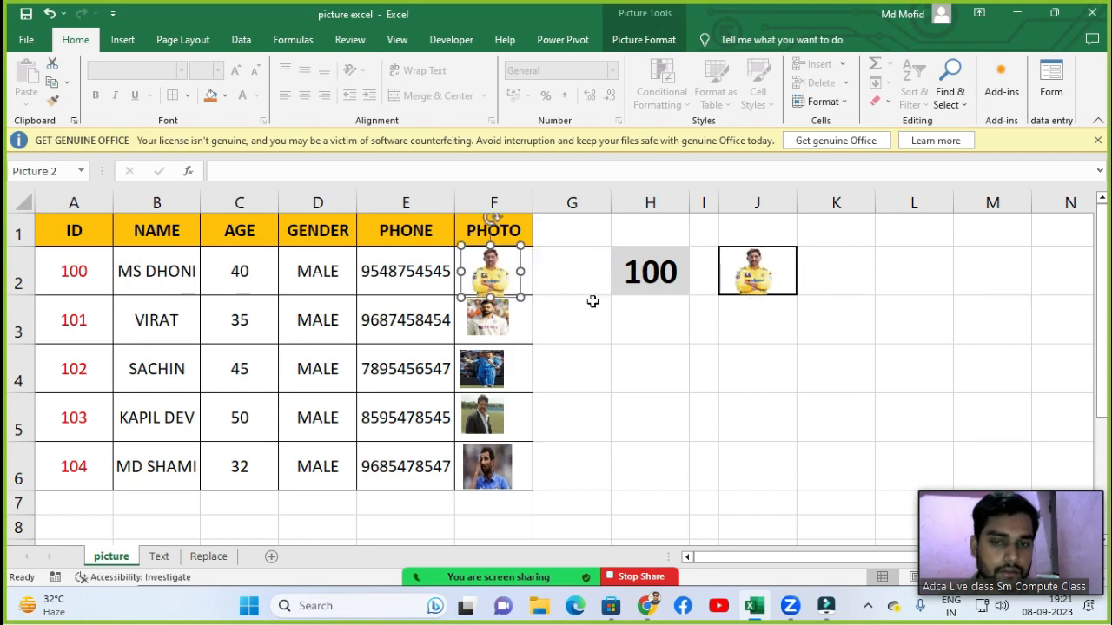
# Slightly shrink the MS DHONI photo and nudge it into place inside cell F2, leaving it deselected.
pyautogui.moveTo(491, 275); pyautogui.dragTo(493, 271)
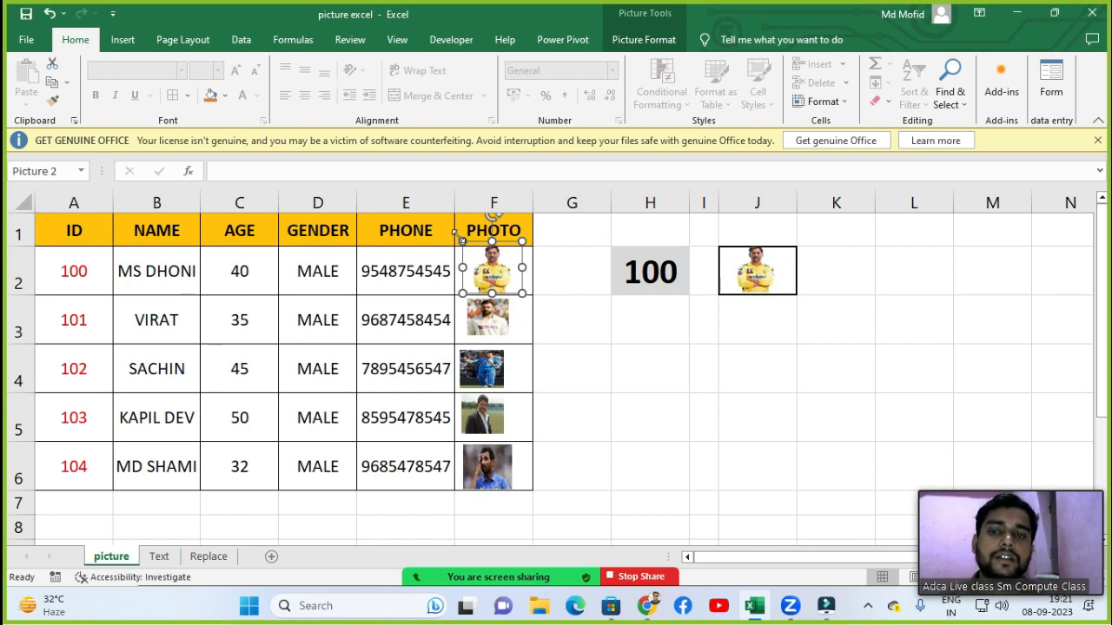
pyautogui.moveTo(452, 233); pyautogui.dragTo(456, 237)
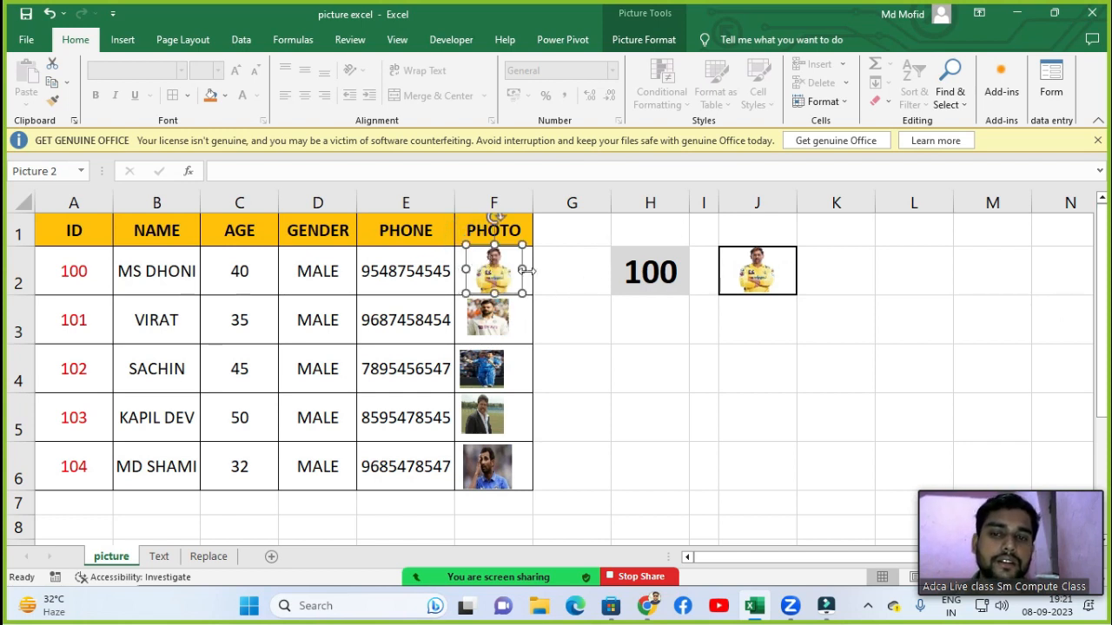
pyautogui.moveTo(508, 276); pyautogui.dragTo(503, 277)
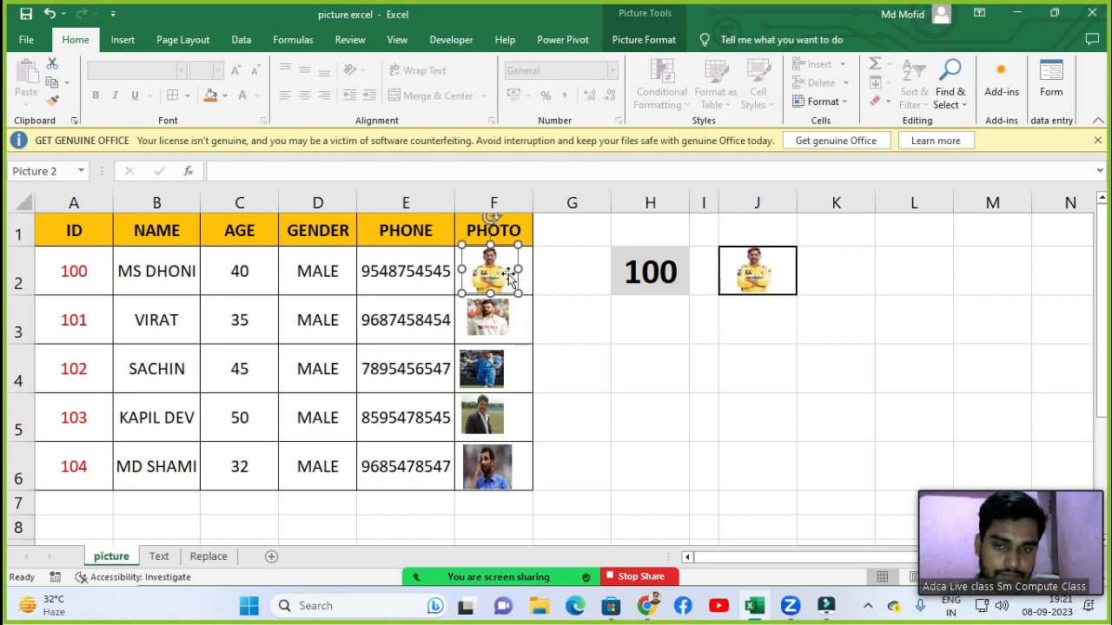
pyautogui.press('Down')
pyautogui.press('Down')
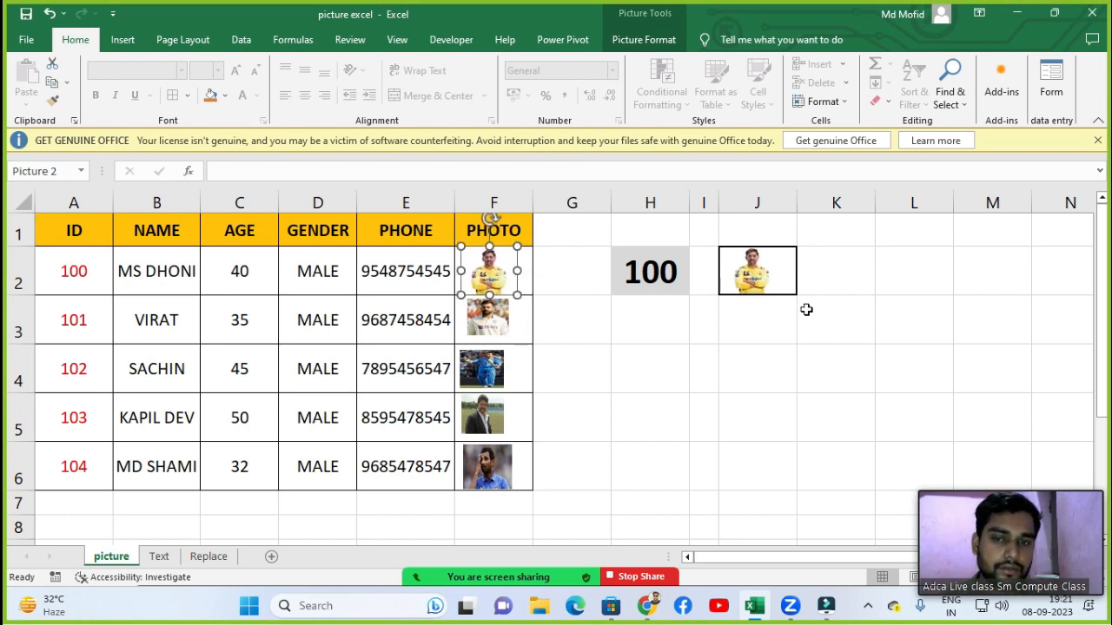
pyautogui.press('Up')
pyautogui.press('Up')
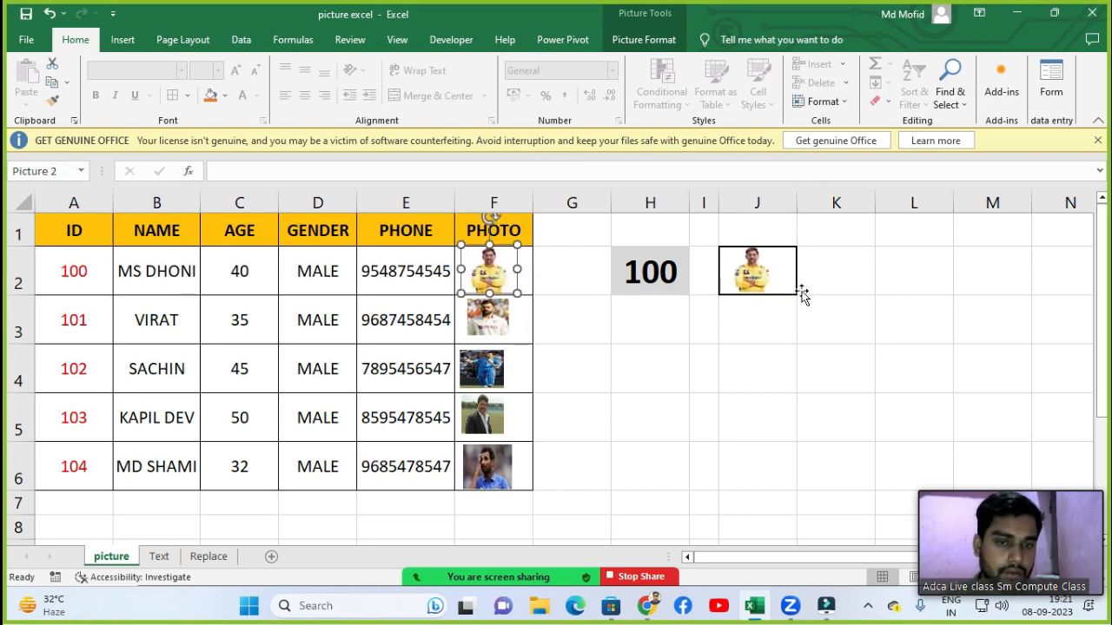
pyautogui.click(571, 345)
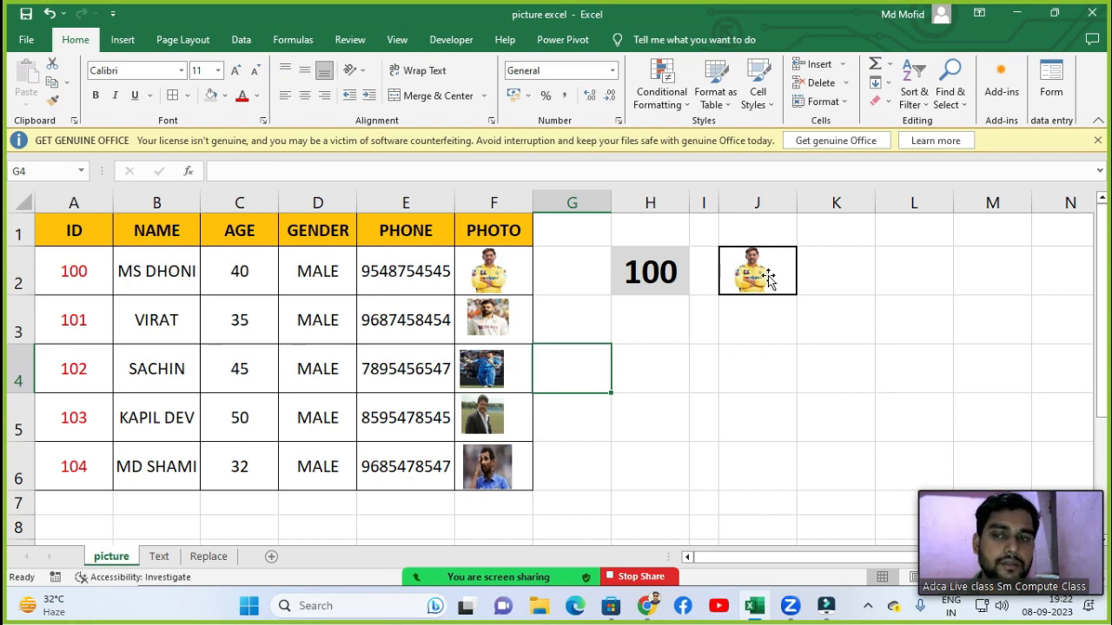
pyautogui.click(768, 336)
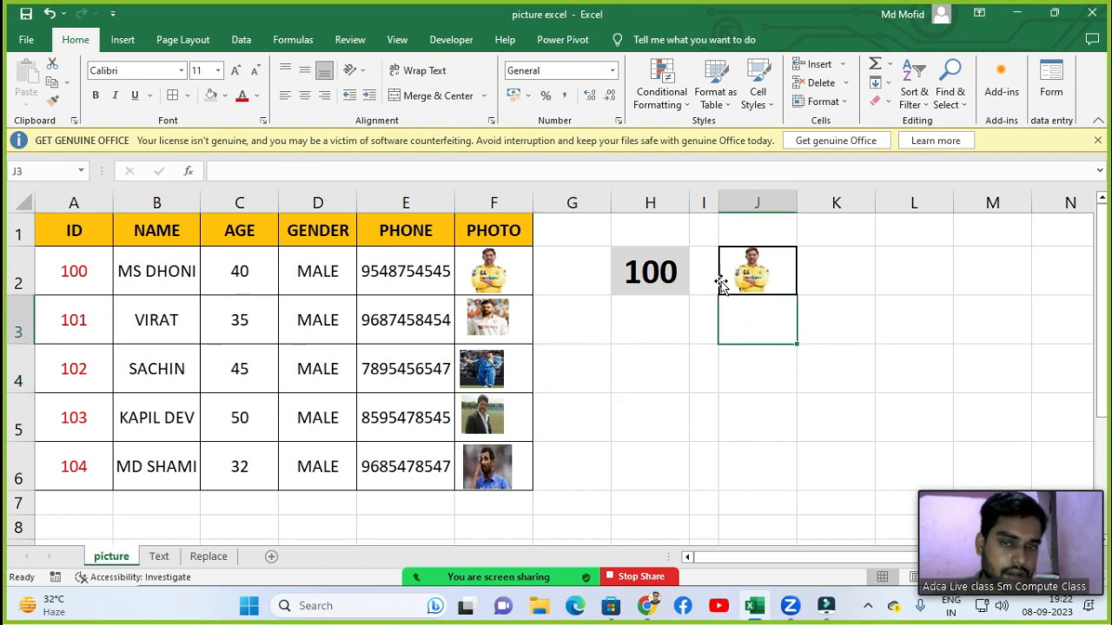
pyautogui.click(636, 223)
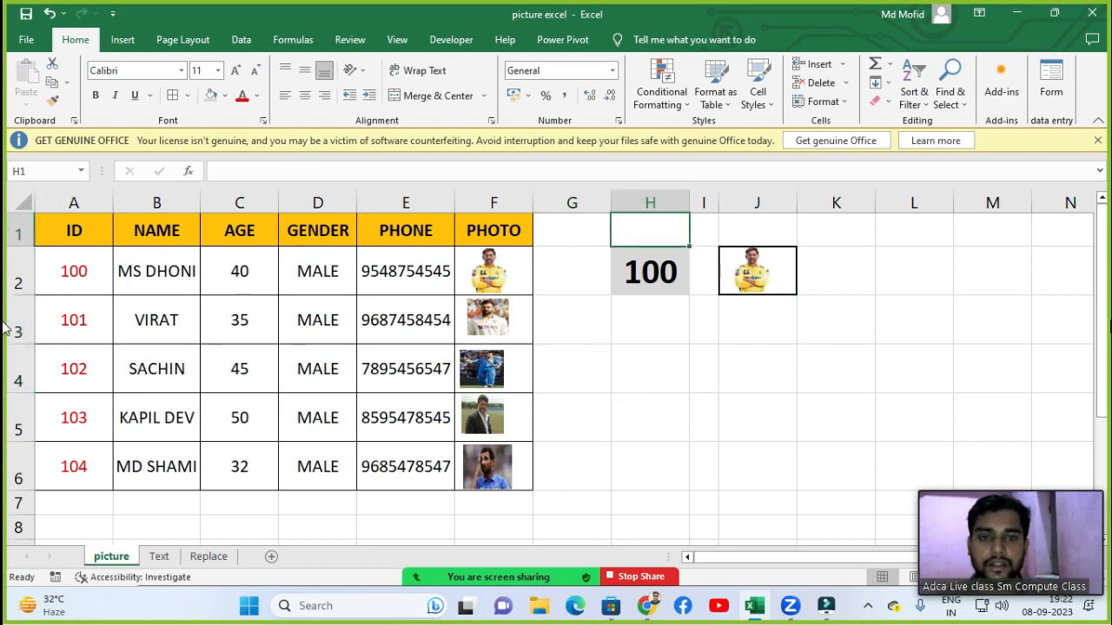
pyautogui.hotkey('shift', 'Right')
pyautogui.hotkey('shift', 'Right')
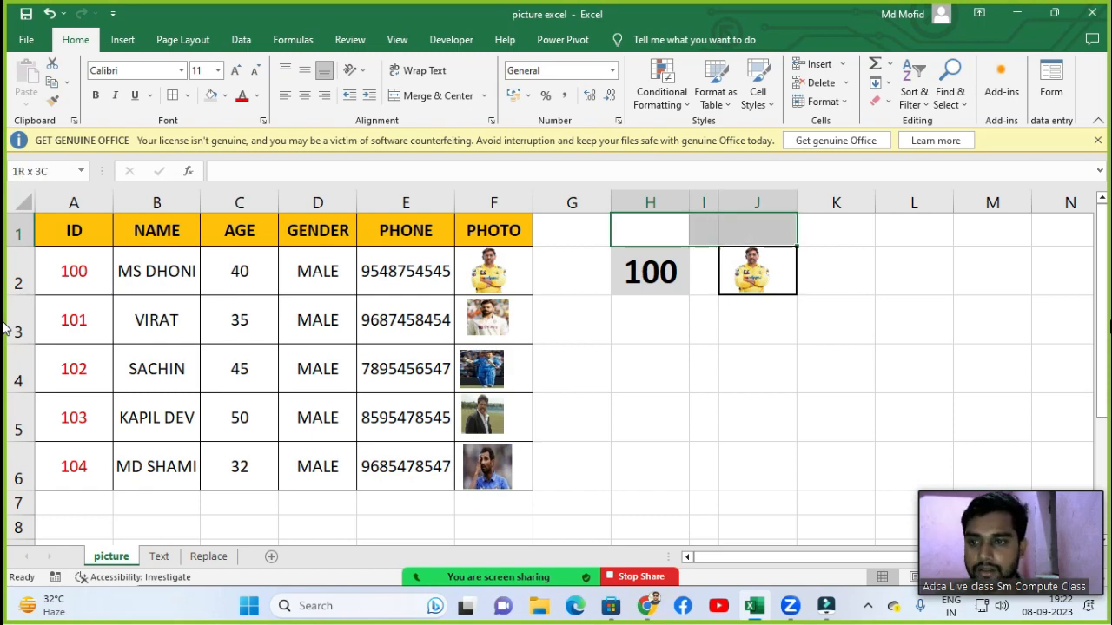
pyautogui.hotkey('shift', 'Down')
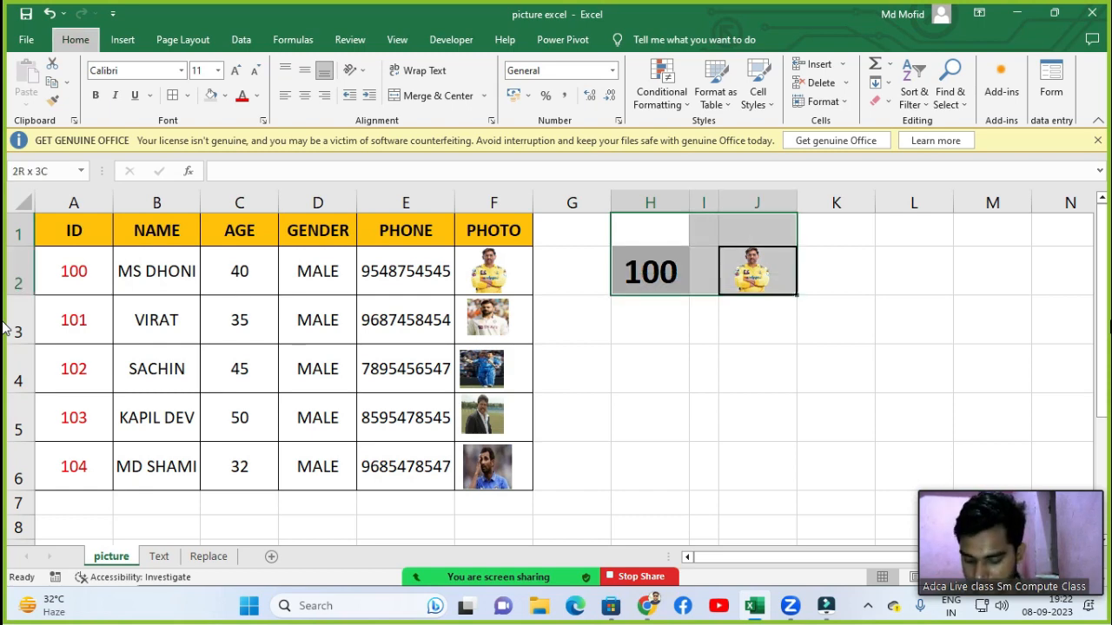
pyautogui.hotkey('shift', 'Left')
pyautogui.hotkey('shift', 'Left')
pyautogui.hotkey('shift', 'Up')
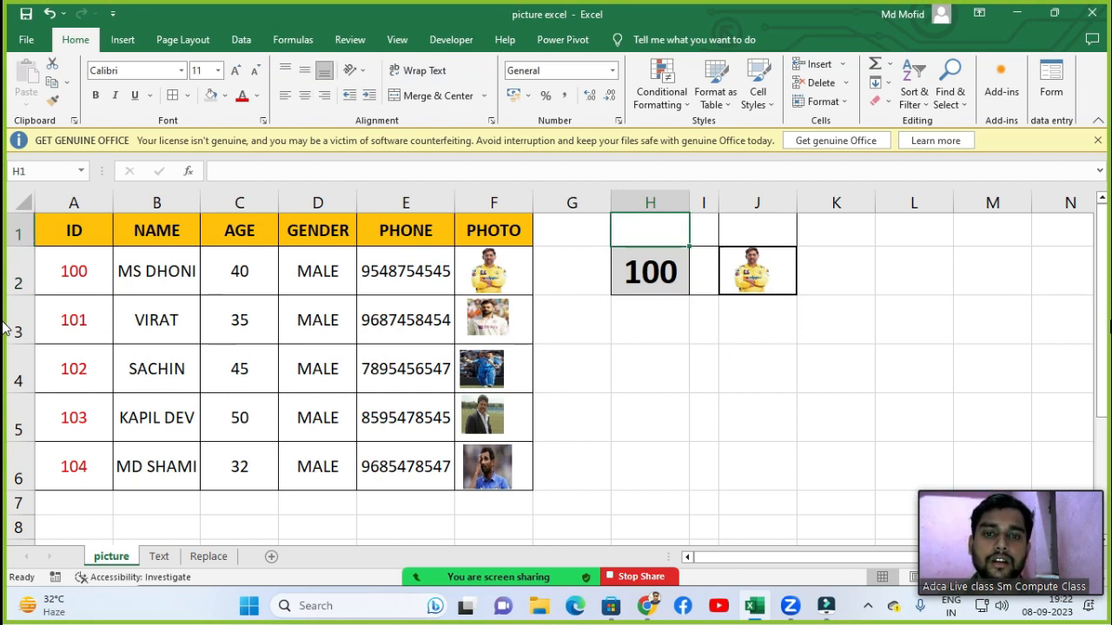
pyautogui.hotkey('shift', 'Right')
pyautogui.hotkey('shift', 'Right')
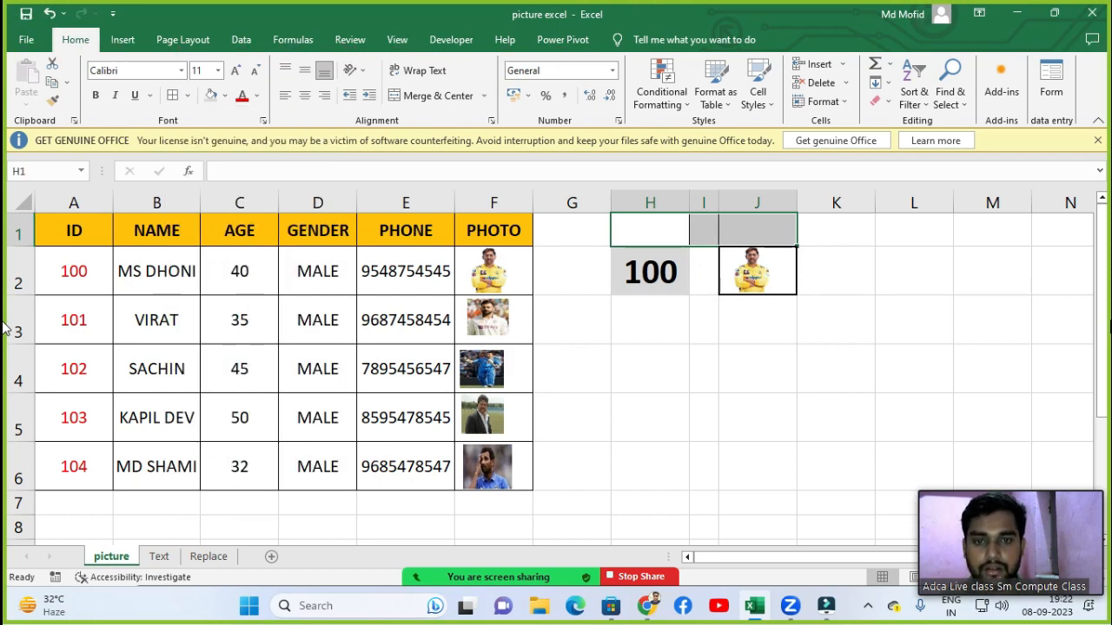
pyautogui.hotkey('shift', 'Left')
pyautogui.hotkey('shift', 'Left')
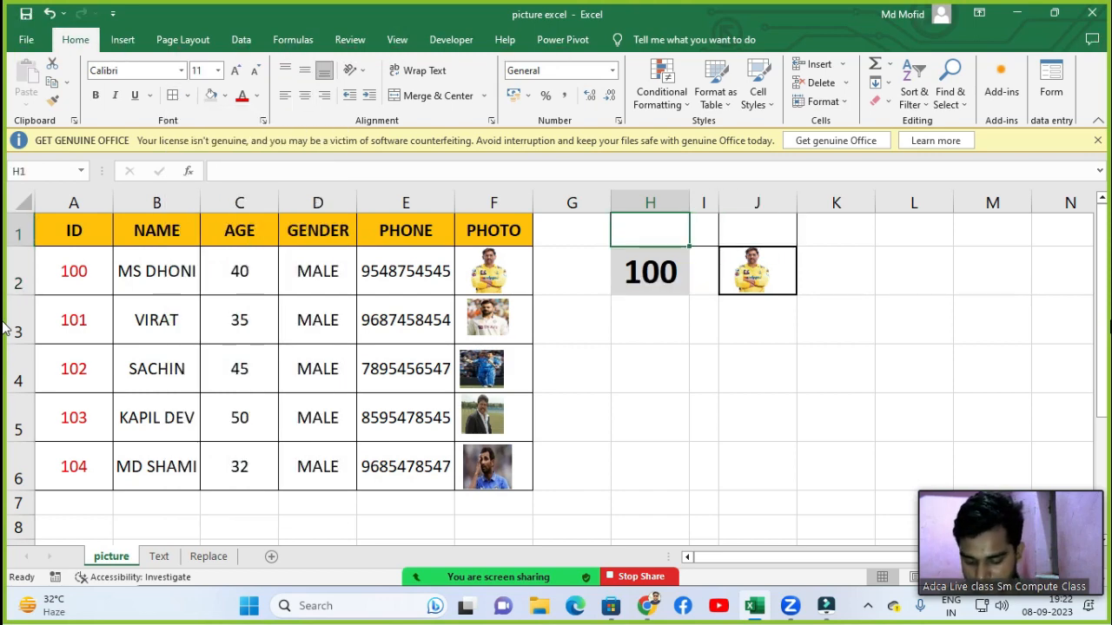
# Enter the heading ID in H1 and the all-caps heading PHOTO in J1 above the lookup cells.
pyautogui.write('ID')
pyautogui.press('Right')
pyautogui.press('Right')
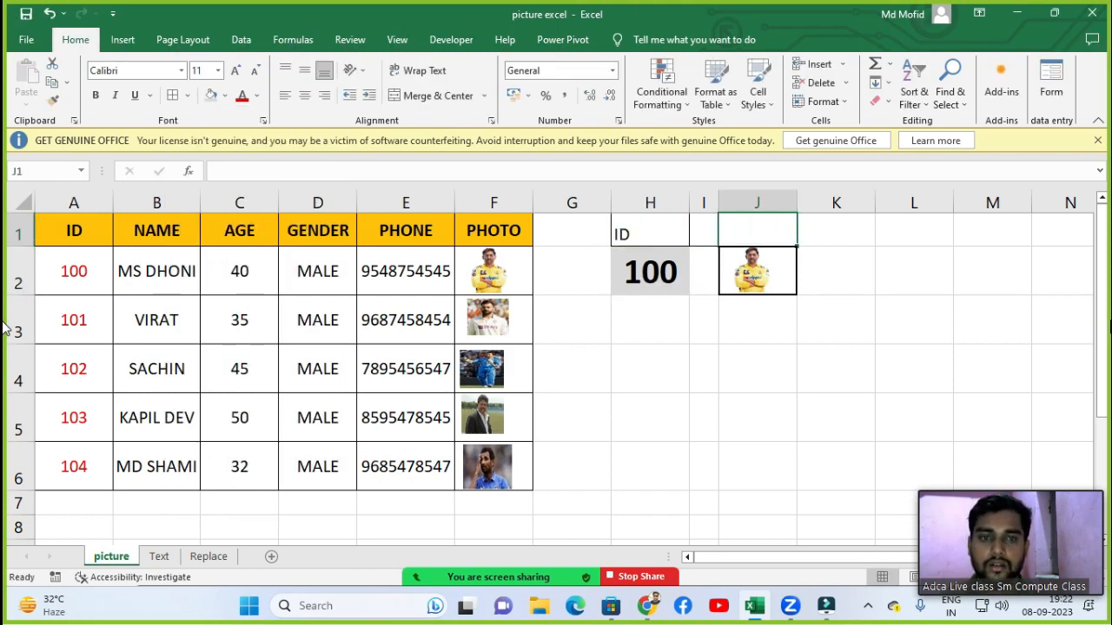
pyautogui.write('pHOTO')
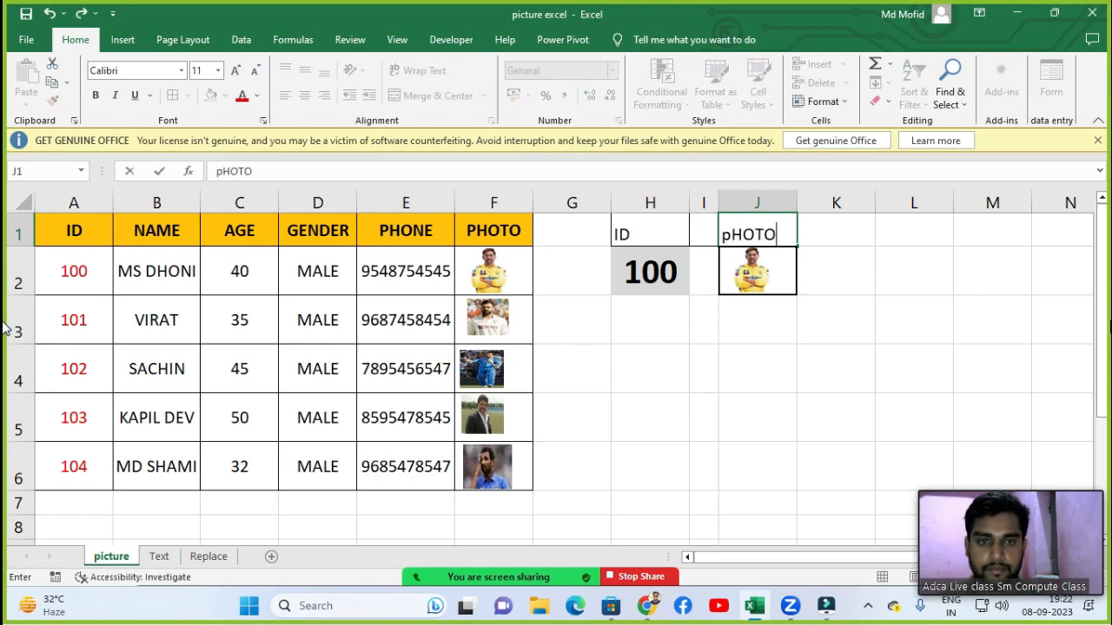
pyautogui.press('Return')
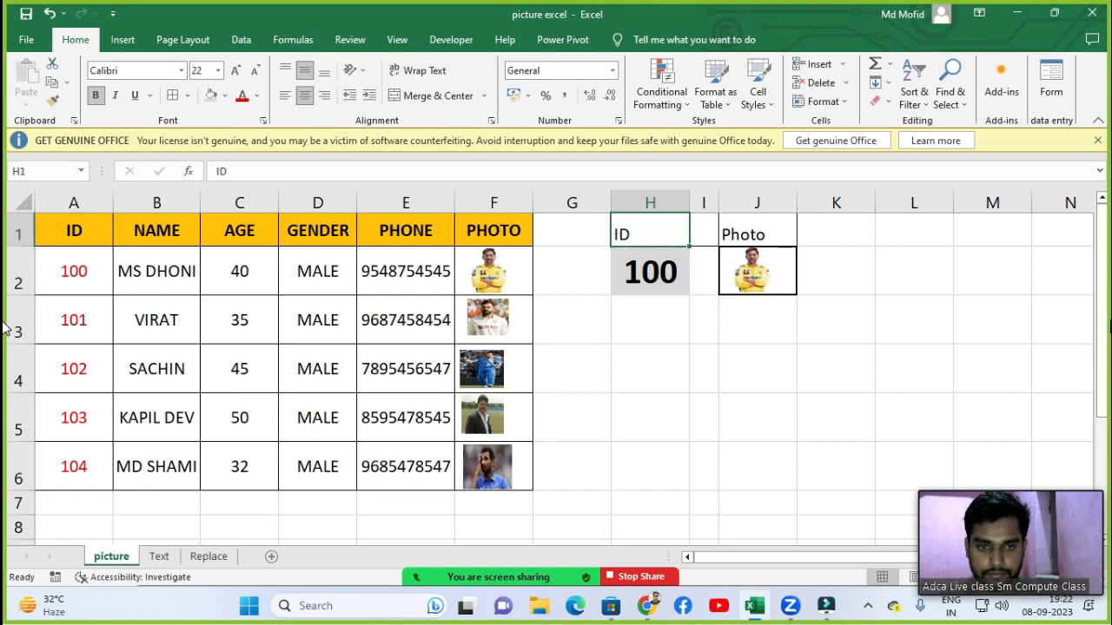
pyautogui.press('Up')
pyautogui.press('Right')
pyautogui.press('Right')
pyautogui.write('PHOTO')
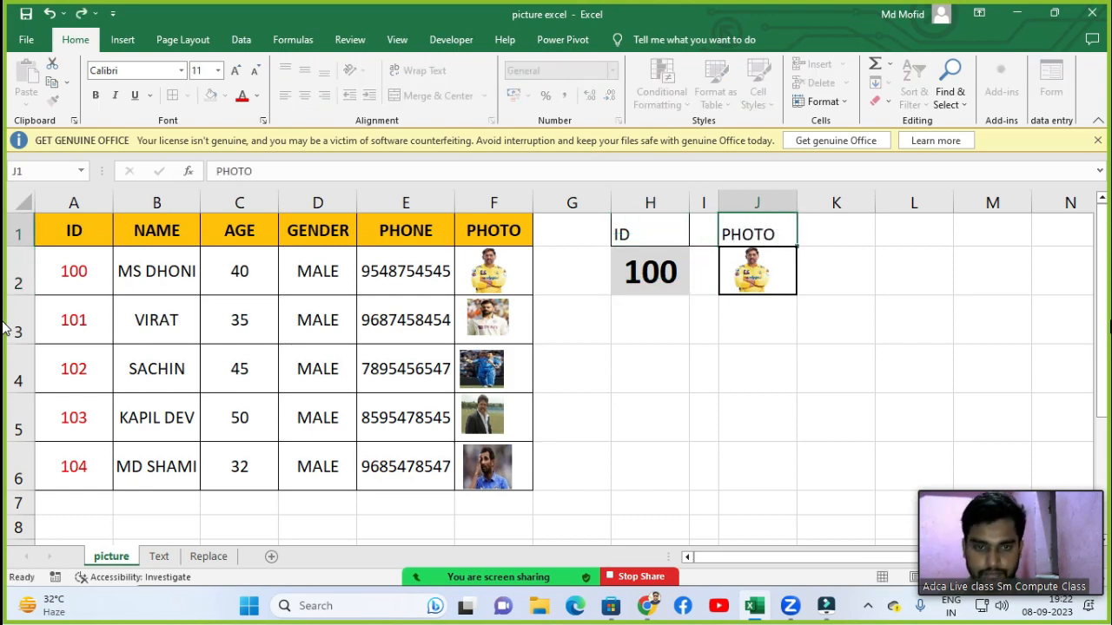
pyautogui.press('Return')
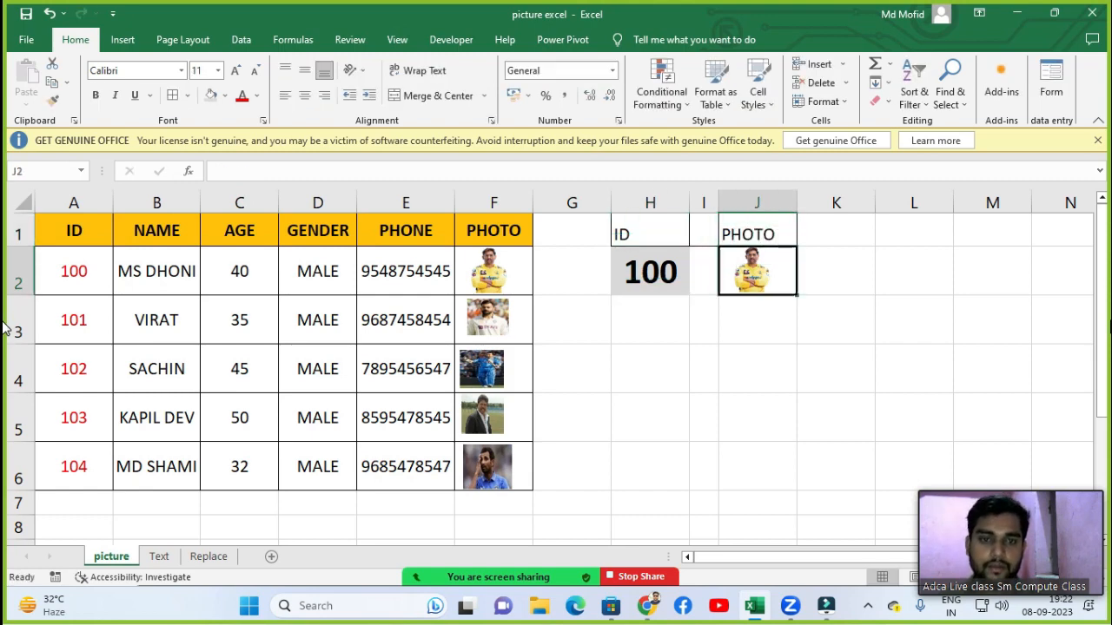
# Fill the lookup heading cells H1:J1 with the standard red colour.
pyautogui.press('Up')
pyautogui.press('Left')
pyautogui.press('Left')
pyautogui.hotkey('shift', 'Right')
pyautogui.hotkey('shift', 'Right')
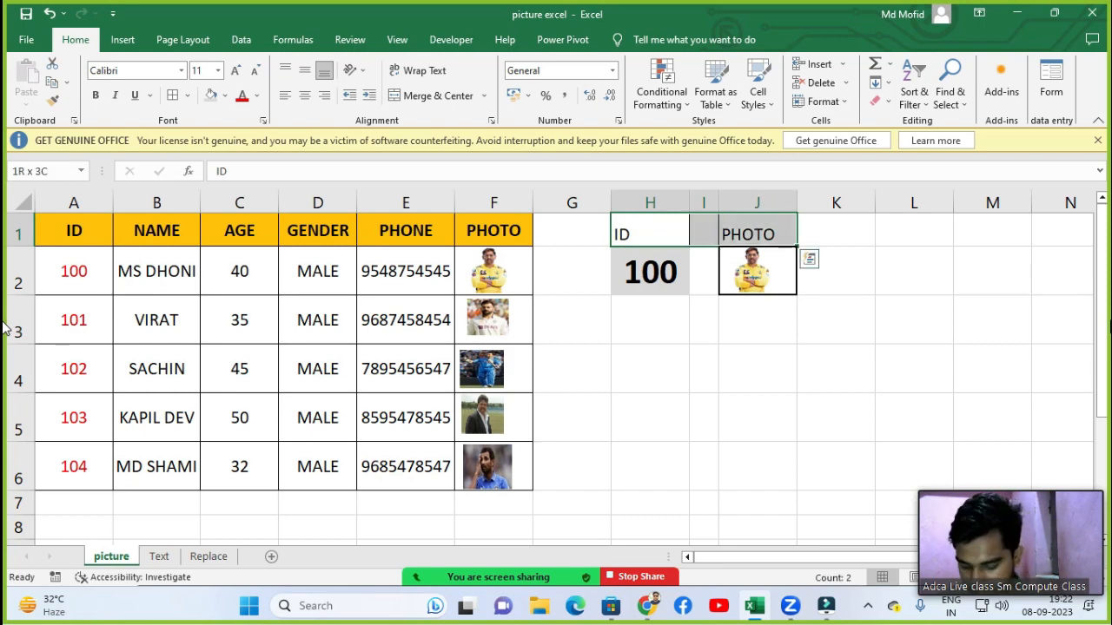
pyautogui.press('alt')
pyautogui.press('h')
pyautogui.press('h')
pyautogui.press('Down')
pyautogui.press('Down')
pyautogui.press('Down')
pyautogui.press('Down')
pyautogui.press('Down')
pyautogui.press('Down')
pyautogui.press('Down')
pyautogui.press('Down')
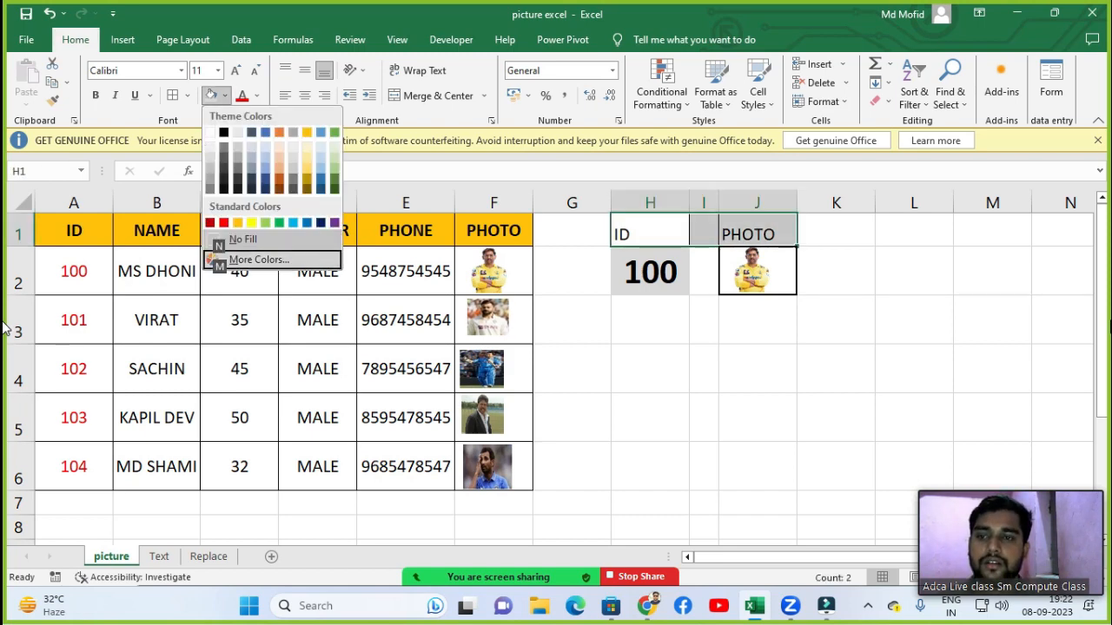
pyautogui.press('Up')
pyautogui.press('Up')
pyautogui.press('Left')
pyautogui.press('Left')
pyautogui.press('Left')
pyautogui.press('Left')
pyautogui.press('Left')
pyautogui.press('Left')
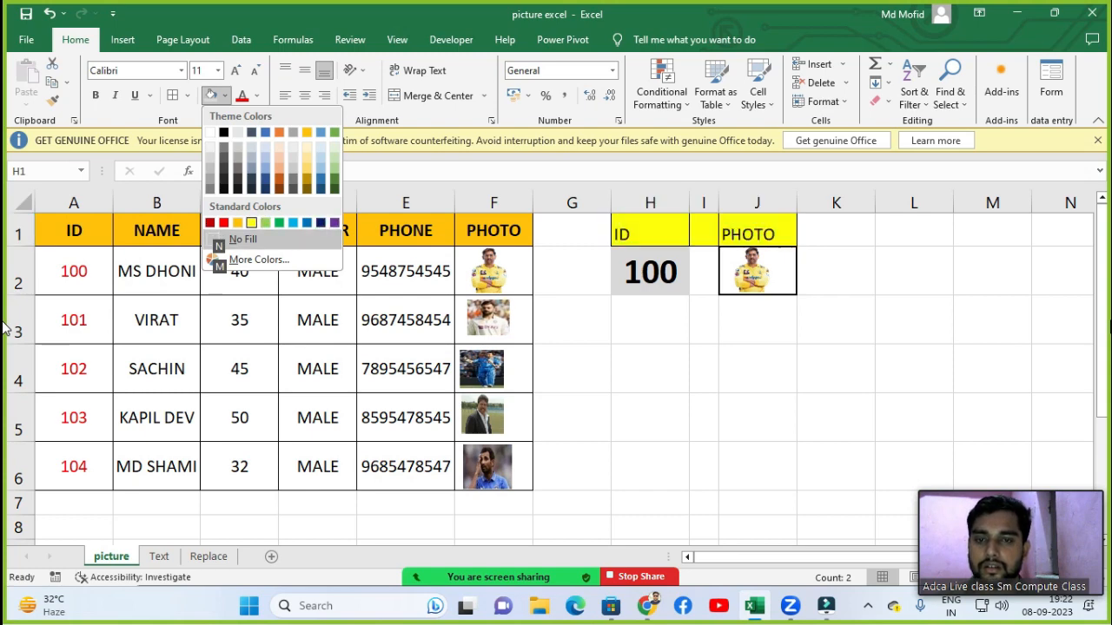
pyautogui.press('Left')
pyautogui.press('Left')
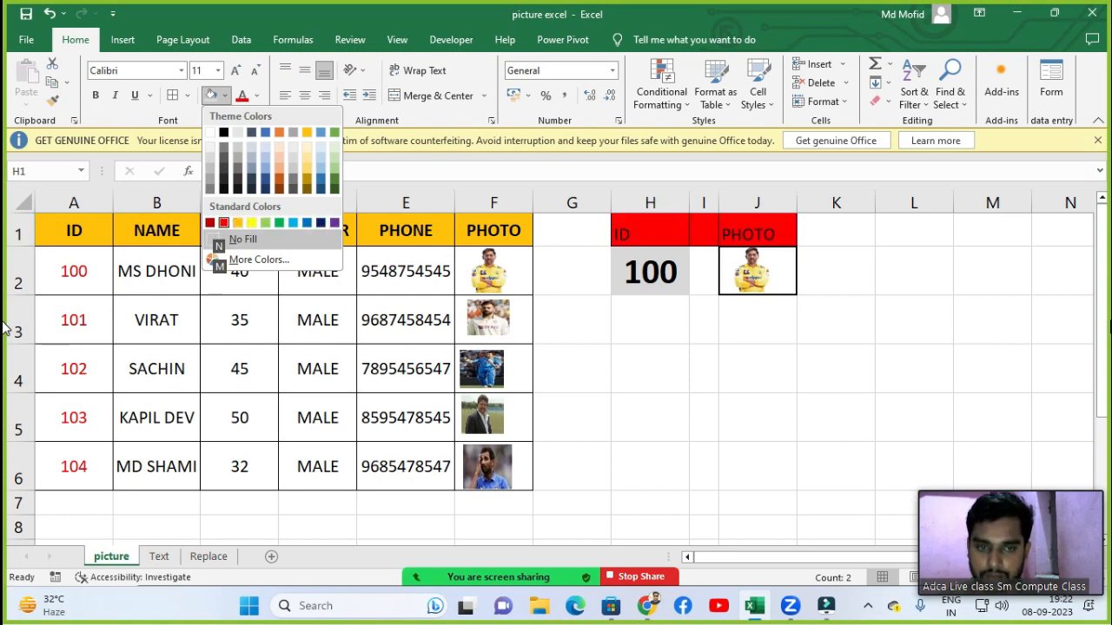
pyautogui.press('Return')
pyautogui.press('Down')
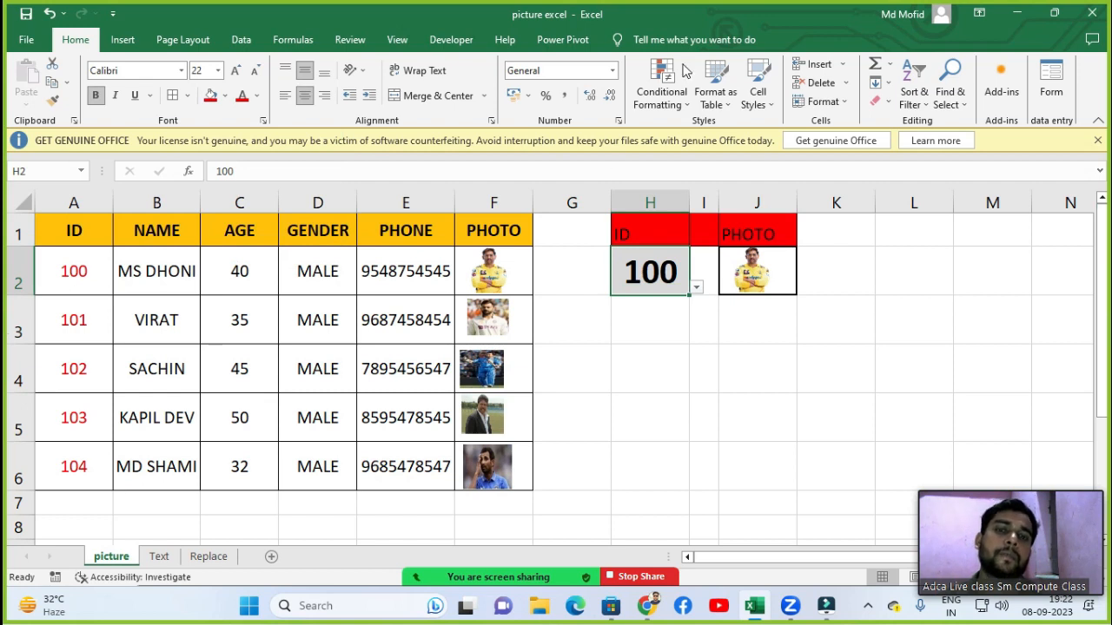
# Test the picture lookup by choosing ID 102 and then 103 in H2's dropdown.
pyautogui.click(877, 372)
pyautogui.click(650, 250)
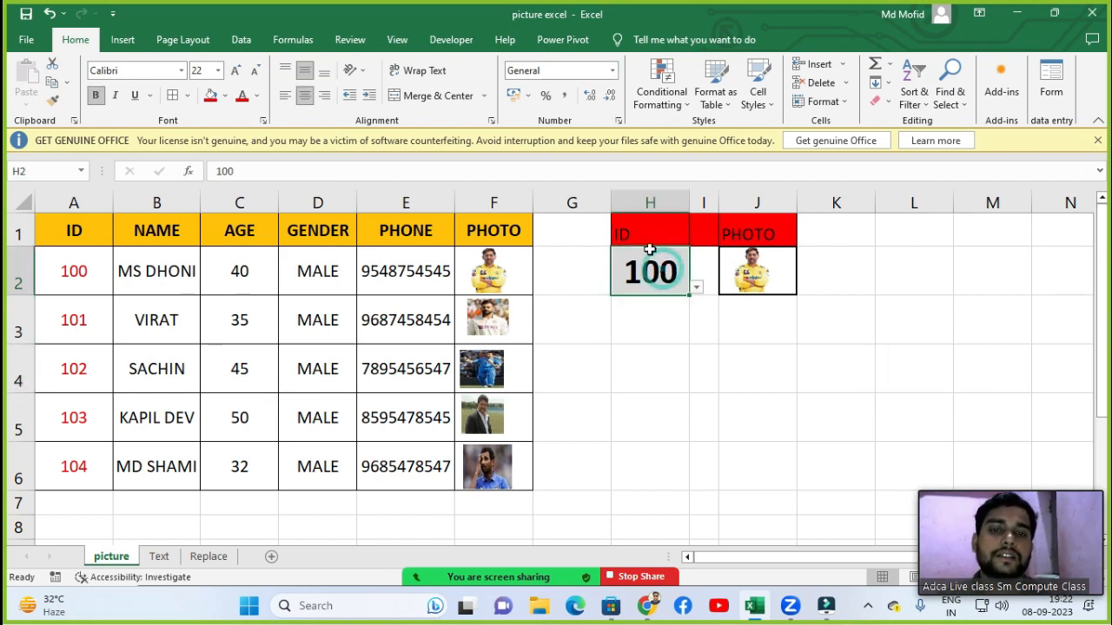
pyautogui.click(696, 287)
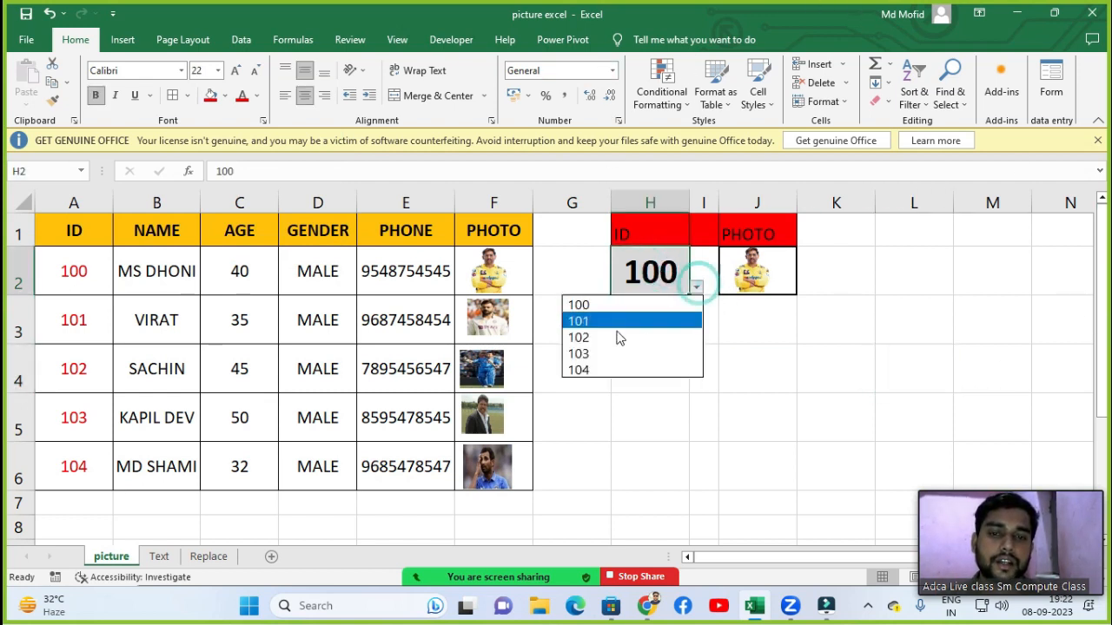
pyautogui.click(615, 338)
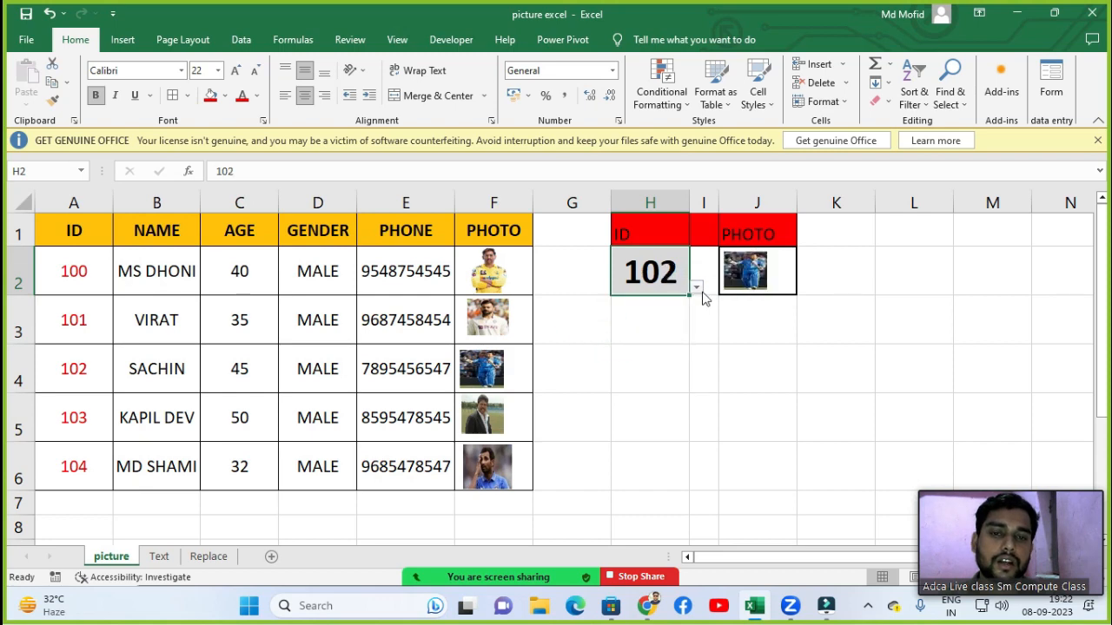
pyautogui.click(696, 286)
pyautogui.click(633, 356)
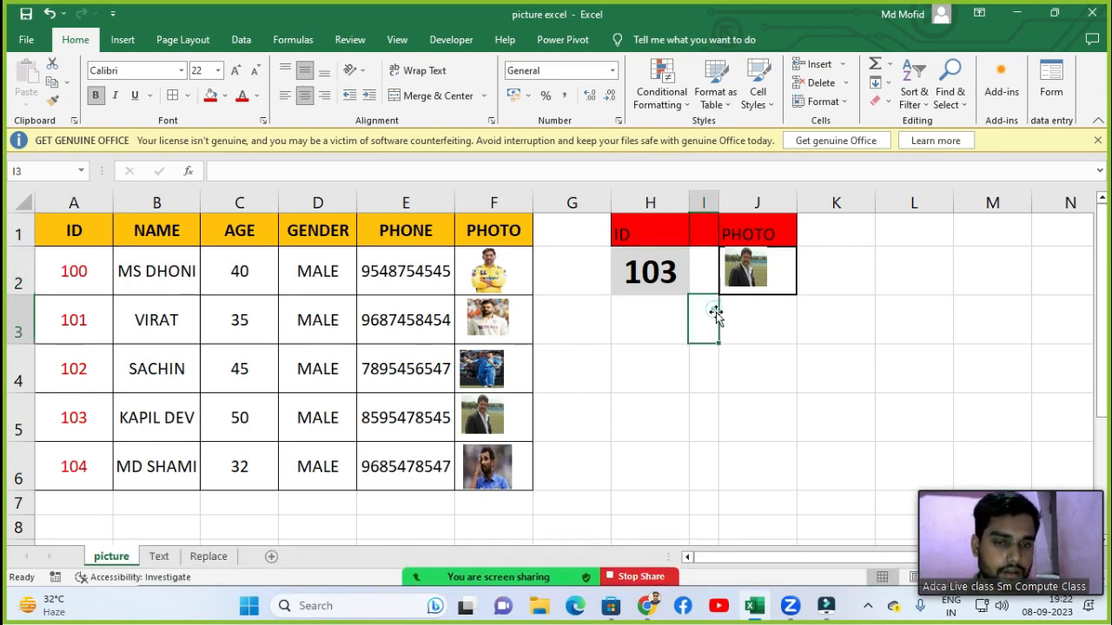
pyautogui.click(771, 353)
pyautogui.click(578, 356)
pyautogui.click(641, 364)
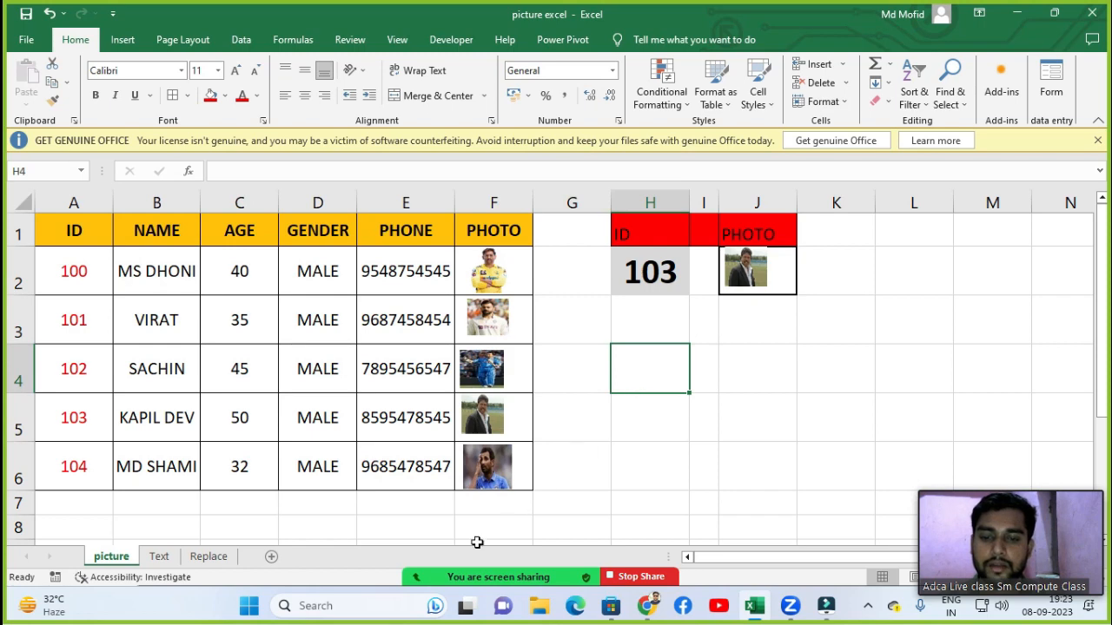
# Switch to Zoom's participants list and ask all participants to unmute.
pyautogui.click(425, 573)
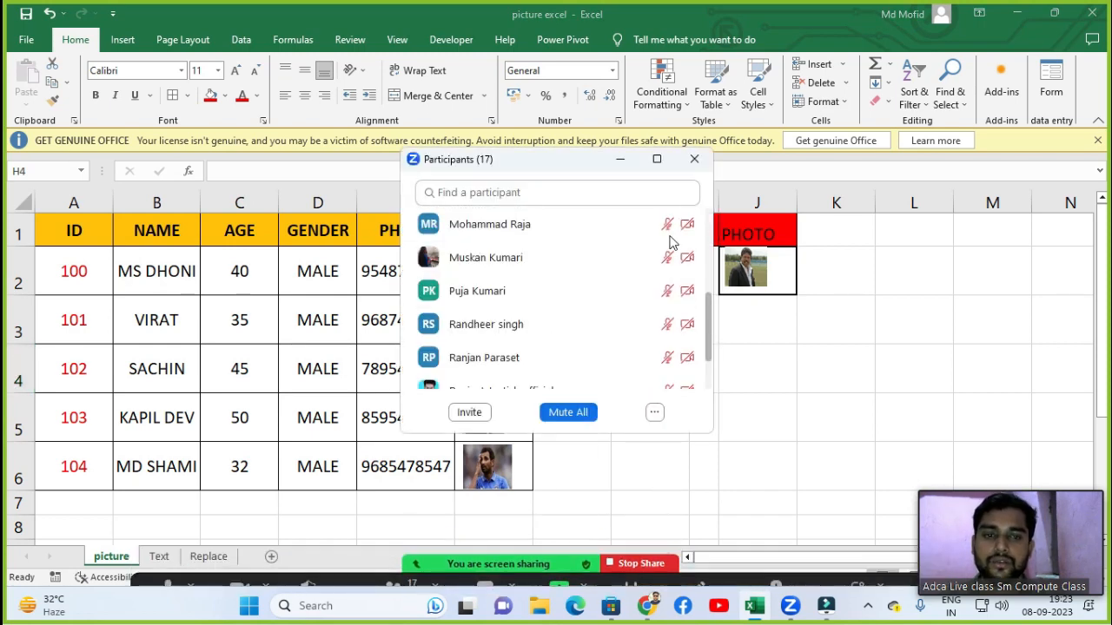
pyautogui.scroll(5, 563, 309)
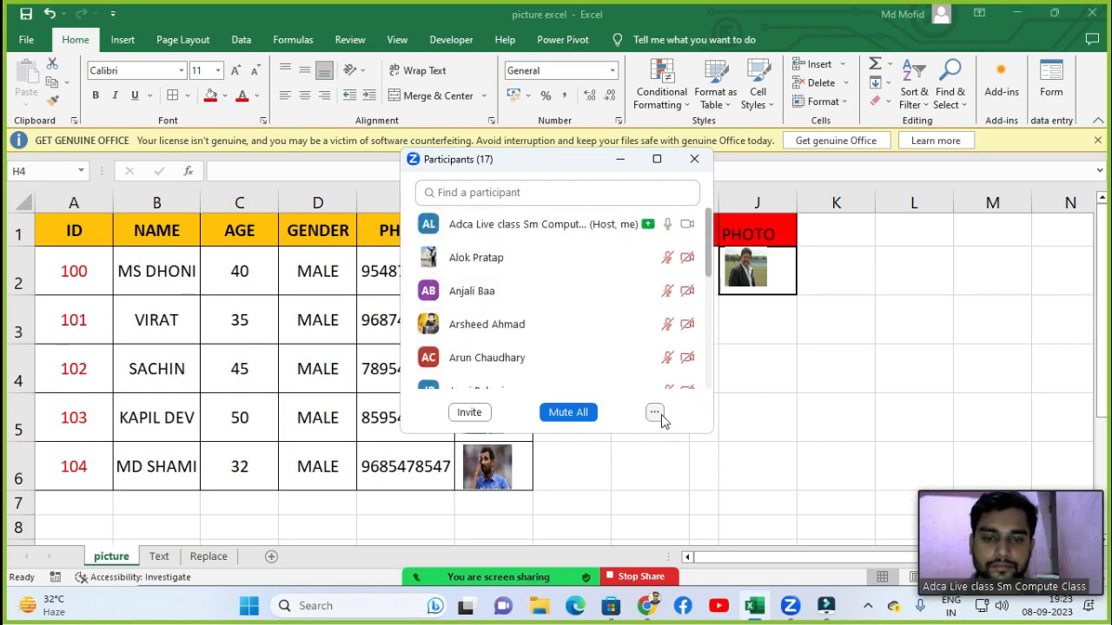
pyautogui.click(656, 413)
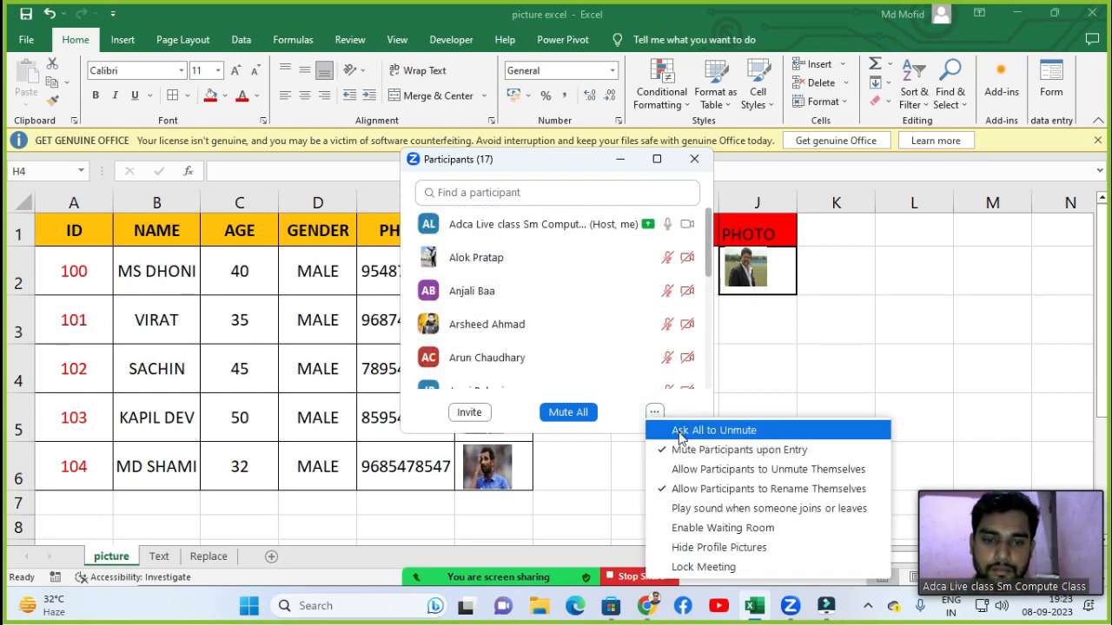
pyautogui.click(678, 431)
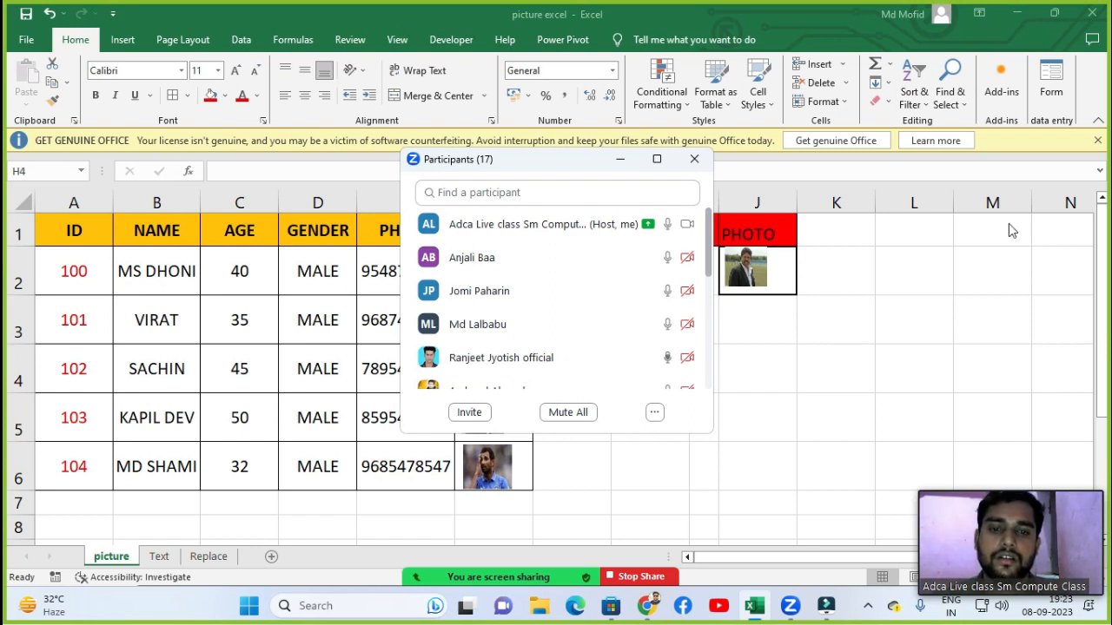
# Move the participants window off the lookup cells, check the participants' microphone status throughout the list, and close it.
pyautogui.moveTo(531, 165); pyautogui.dragTo(401, 174)
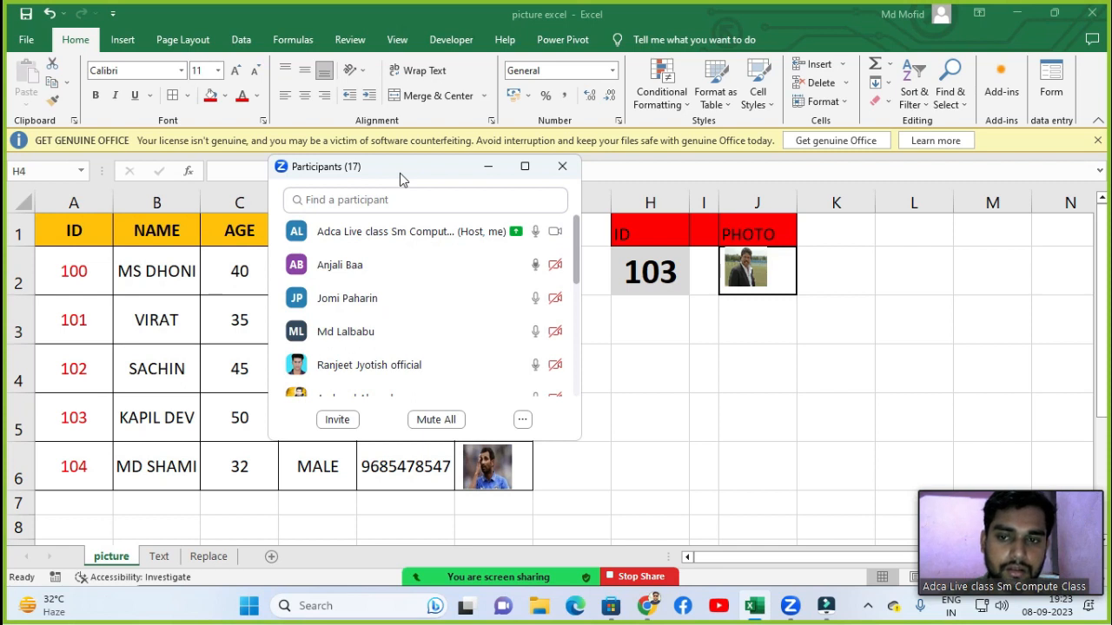
pyautogui.scroll(-5, 448, 272)
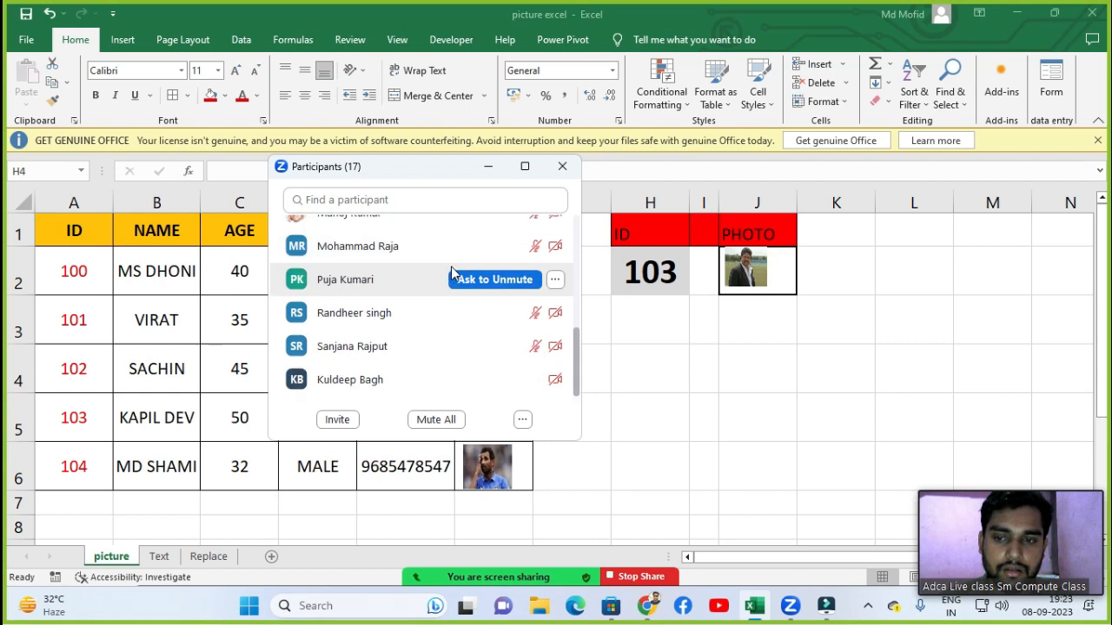
pyautogui.scroll(3, 451, 272)
pyautogui.scroll(-2, 451, 276)
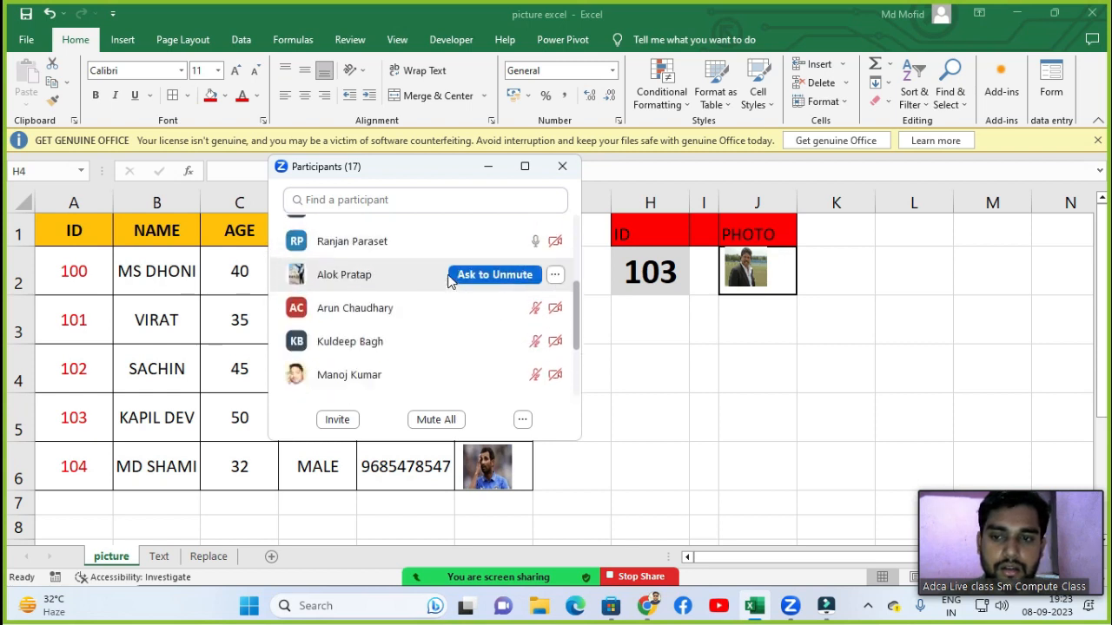
pyautogui.scroll(-1, 450, 283)
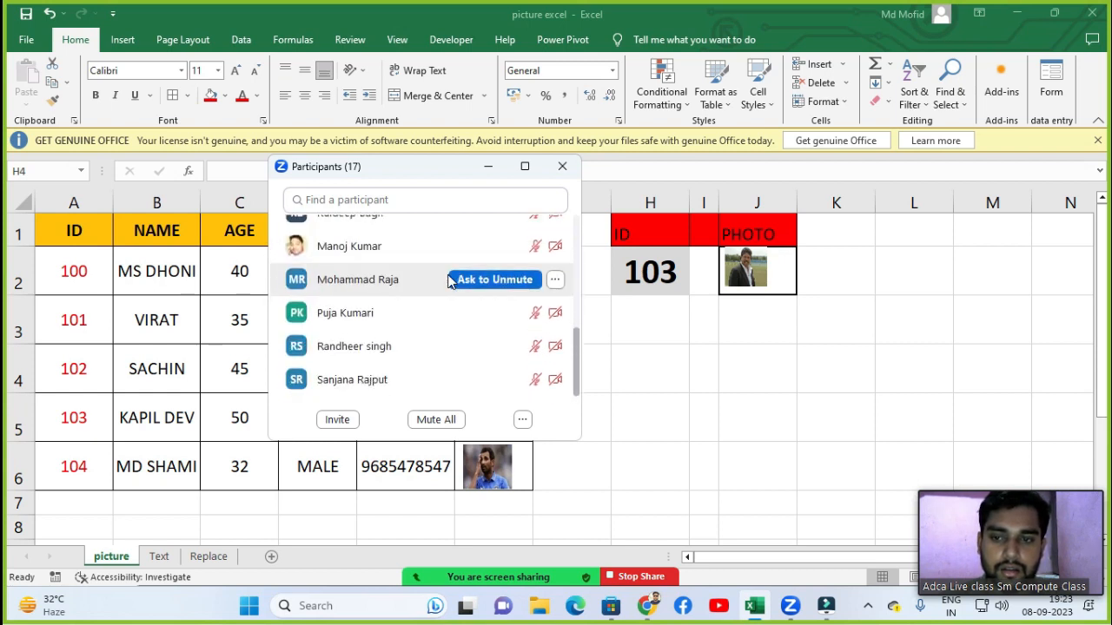
pyautogui.scroll(5, 449, 280)
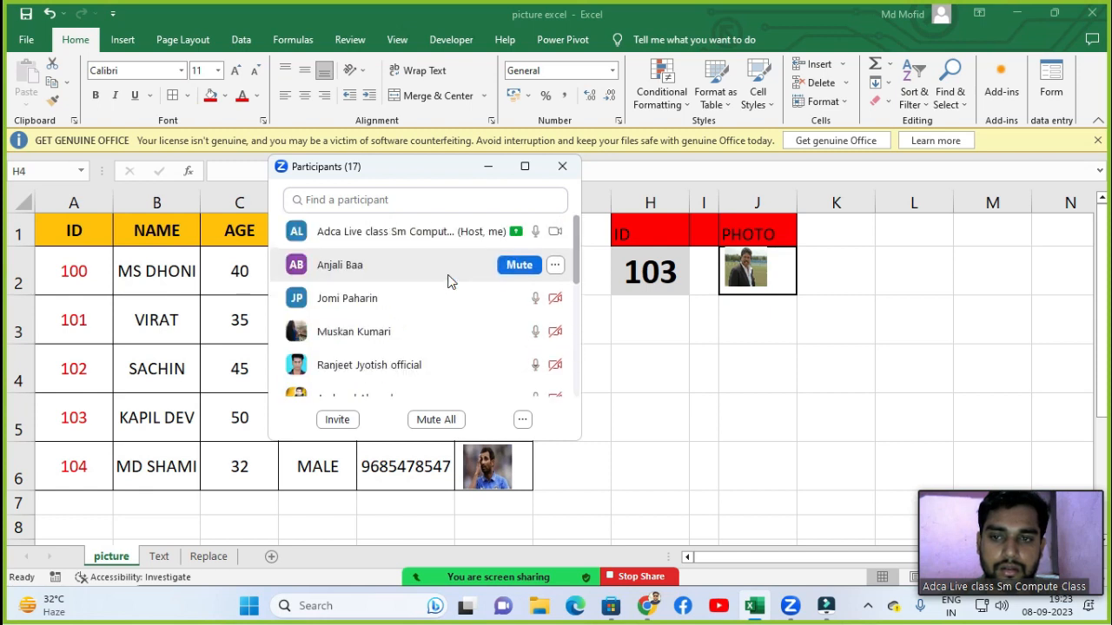
pyautogui.click(554, 165)
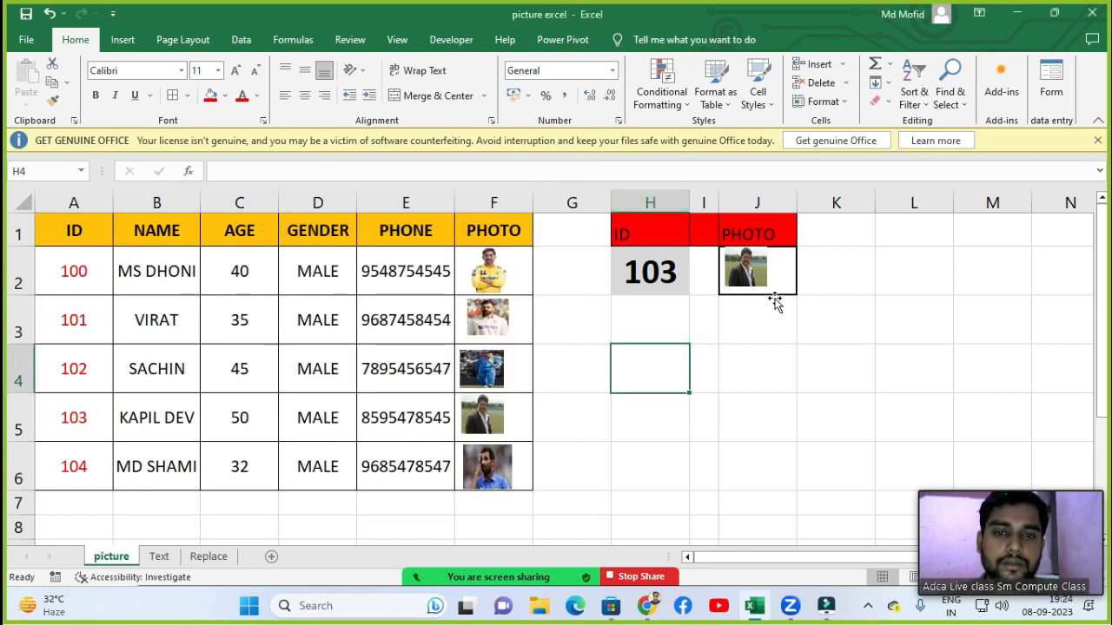
# Select the linked picture in J2 to inspect its =picture reference.
pyautogui.click(776, 307)
pyautogui.click(754, 273)
pyautogui.click(750, 355)
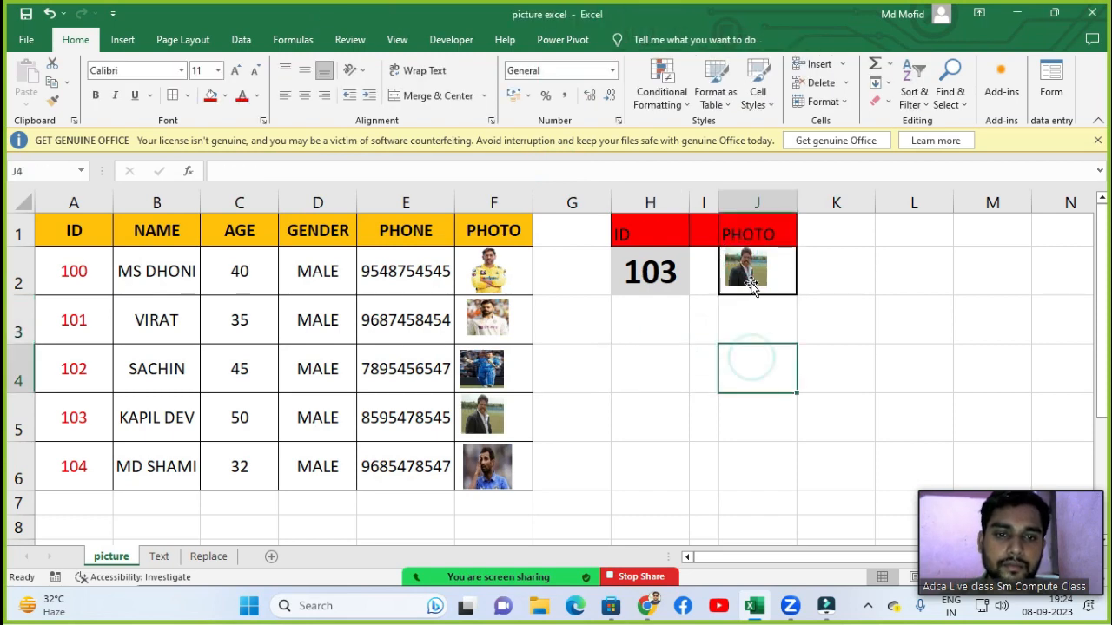
pyautogui.click(756, 276)
pyautogui.click(797, 367)
pyautogui.click(770, 315)
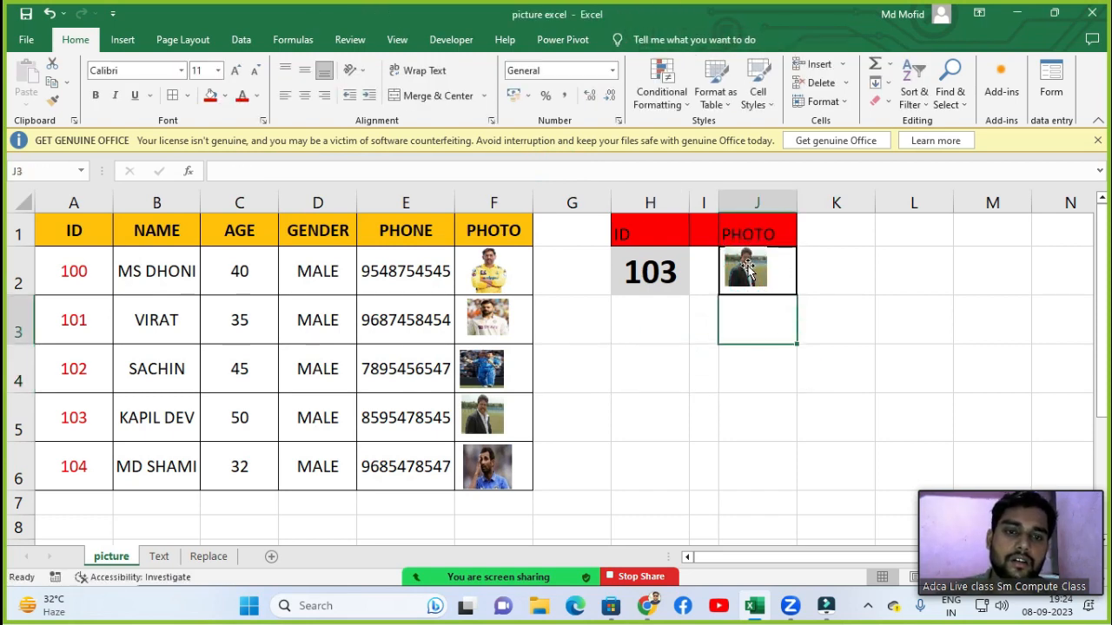
pyautogui.click(747, 271)
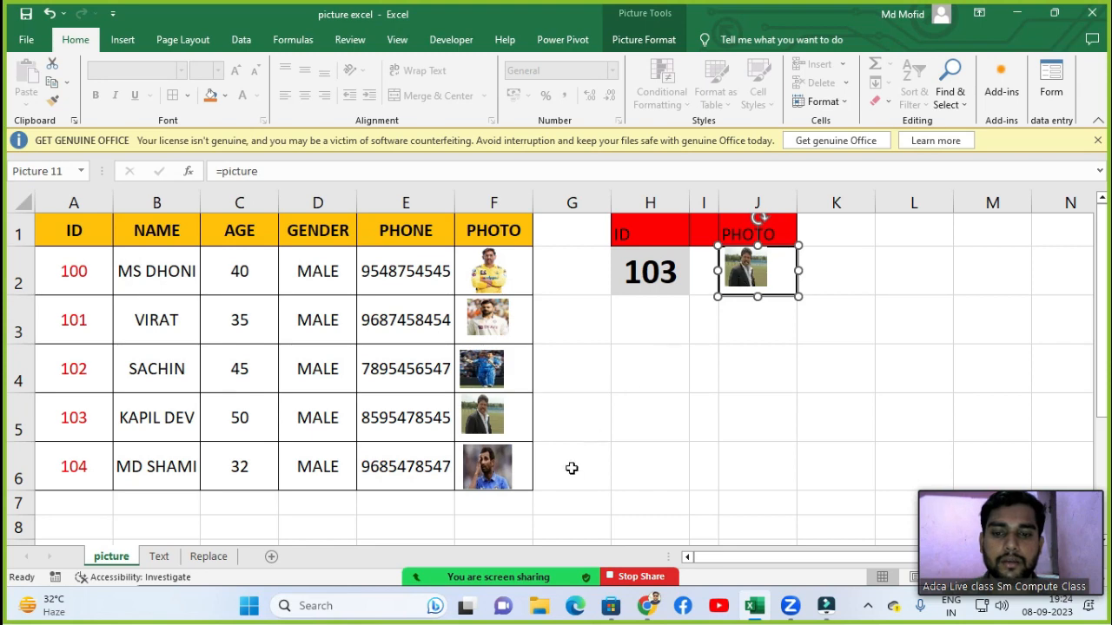
# Reopen the Zoom meeting's participants list over the worksheet.
pyautogui.moveTo(465, 573)
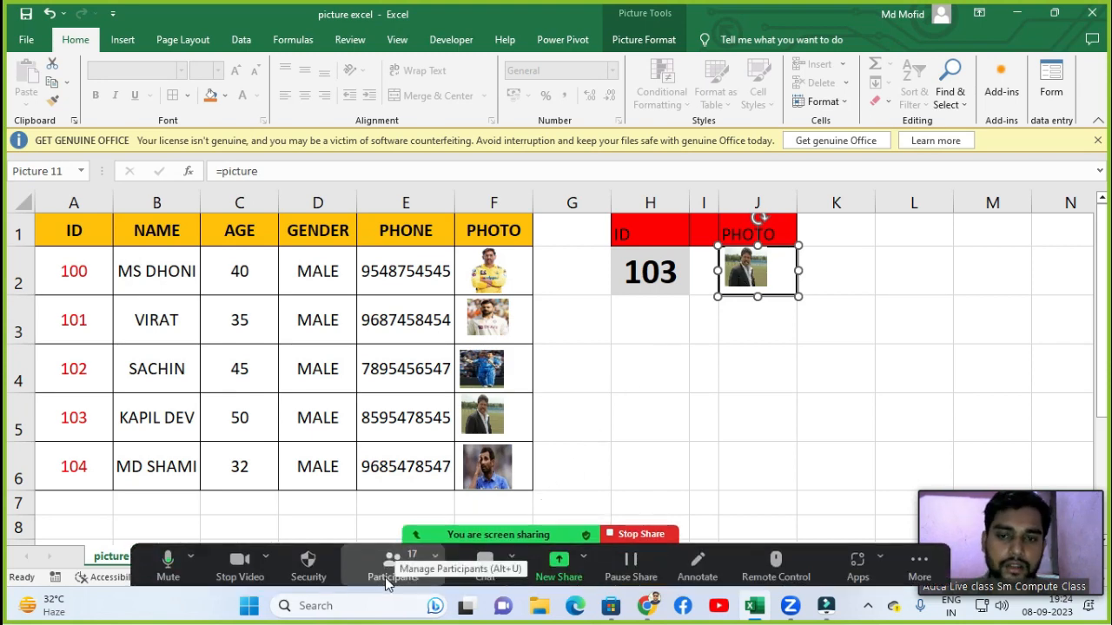
pyautogui.click(390, 576)
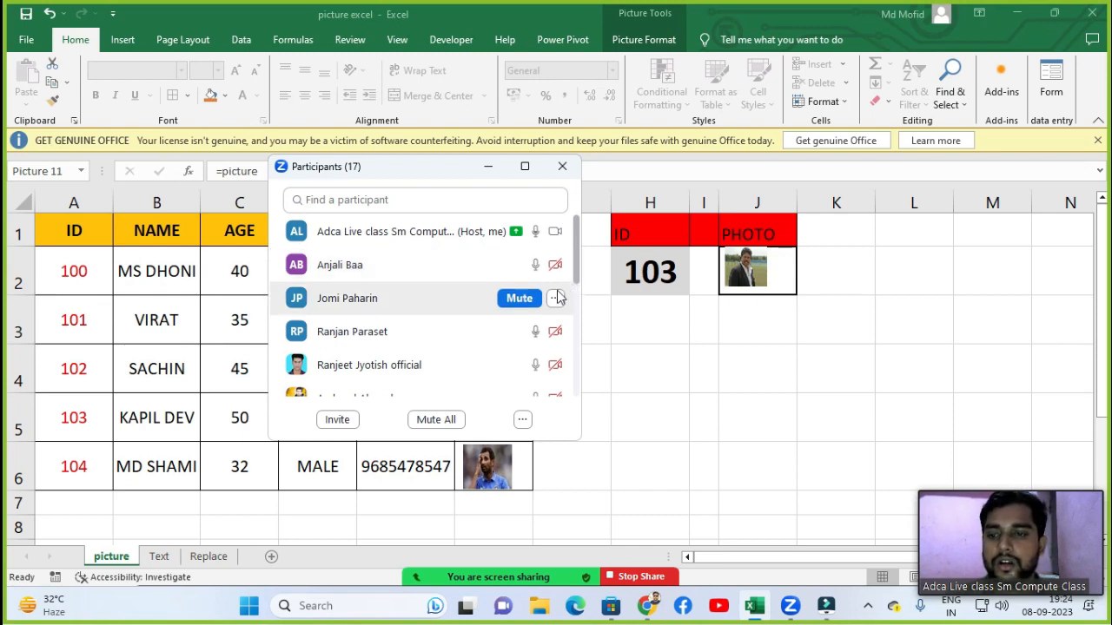
# Look through the participants list to check who is muted.
pyautogui.scroll(-2, 463, 297)
pyautogui.scroll(-5, 463, 298)
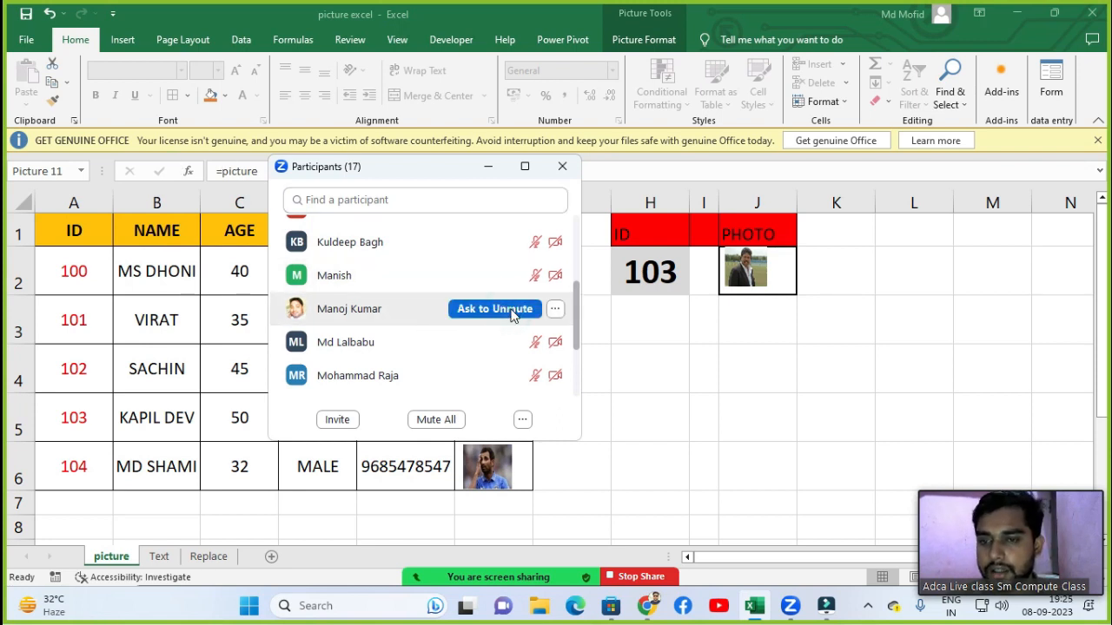
pyautogui.scroll(2, 512, 315)
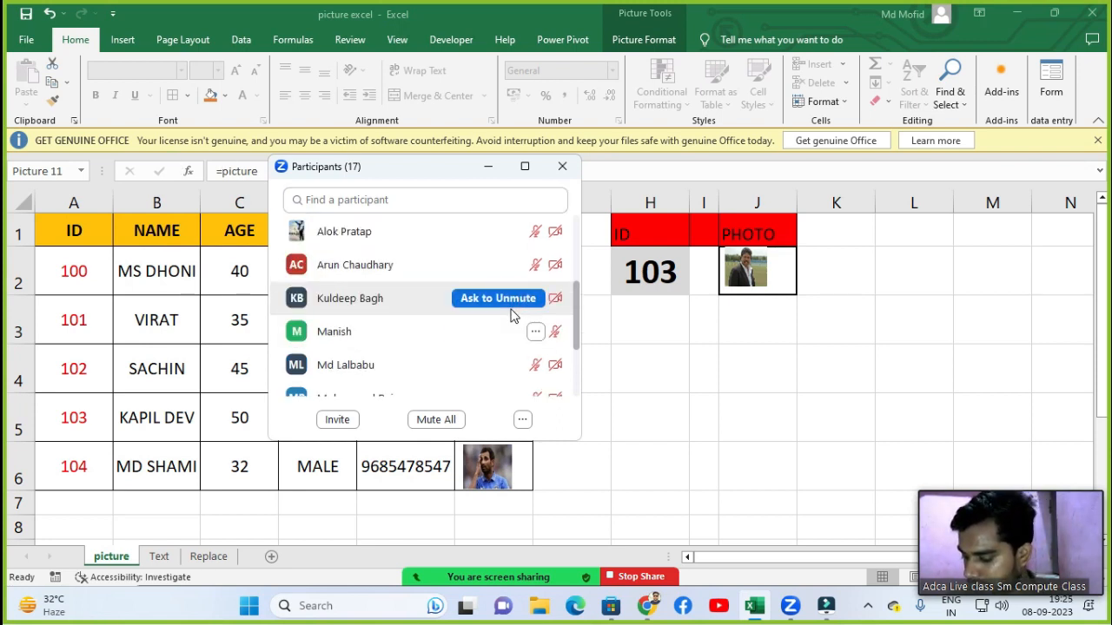
pyautogui.scroll(1, 513, 315)
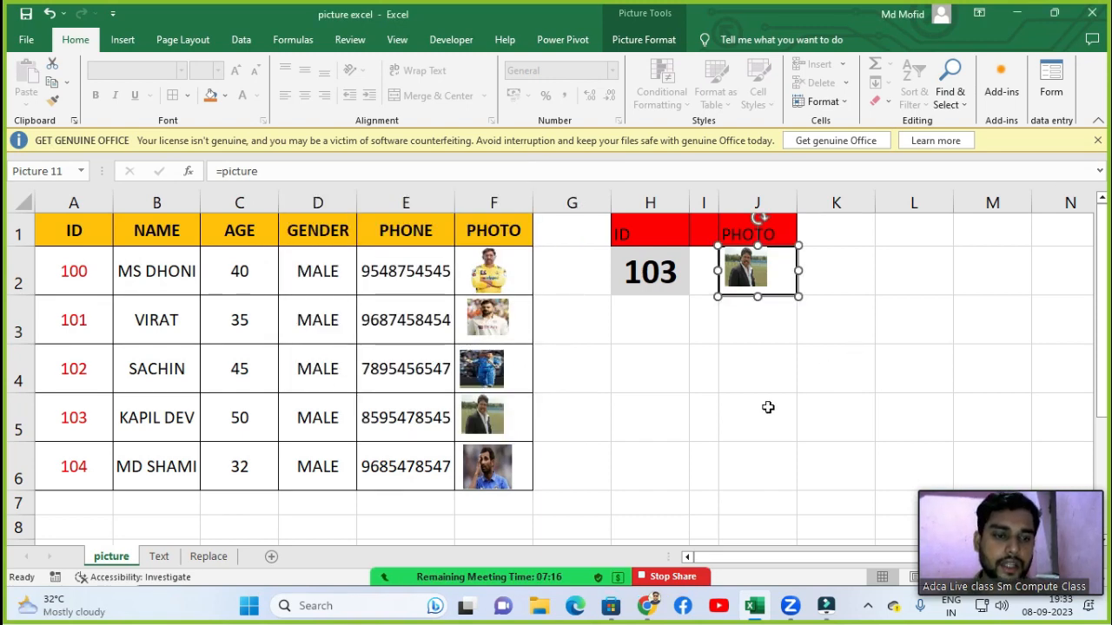
# Clear all contents, formatting and validation from G2:J3, including the ID in H2.
pyautogui.click(759, 408)
pyautogui.moveTo(591, 260); pyautogui.dragTo(795, 326)
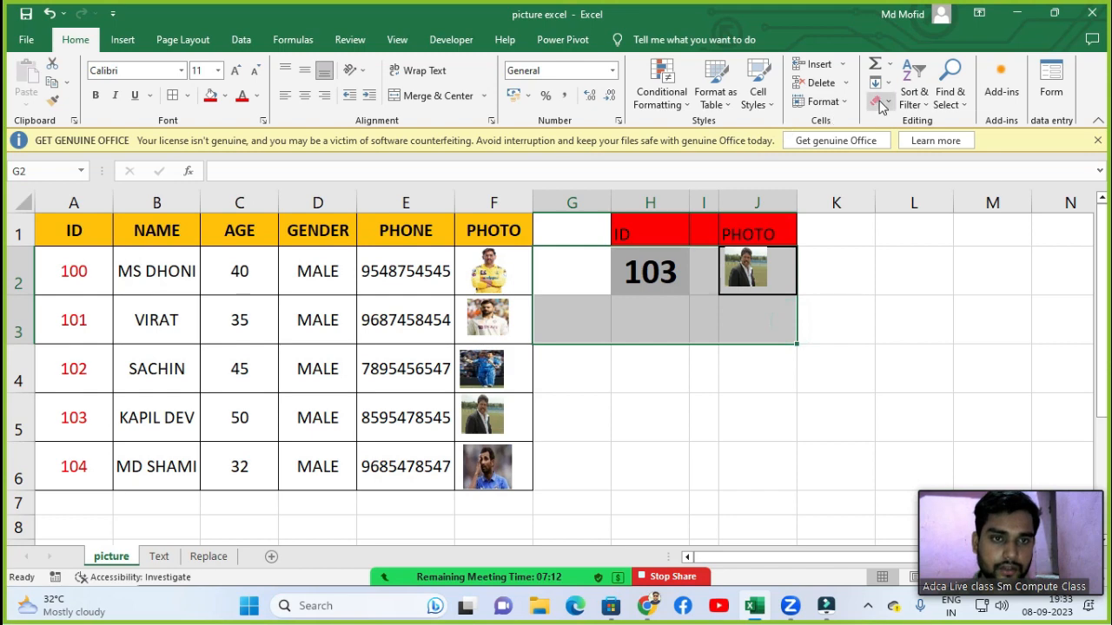
pyautogui.click(876, 101)
pyautogui.click(881, 123)
pyautogui.click(679, 363)
# Delete the linked picture from J2.
pyautogui.click(740, 277)
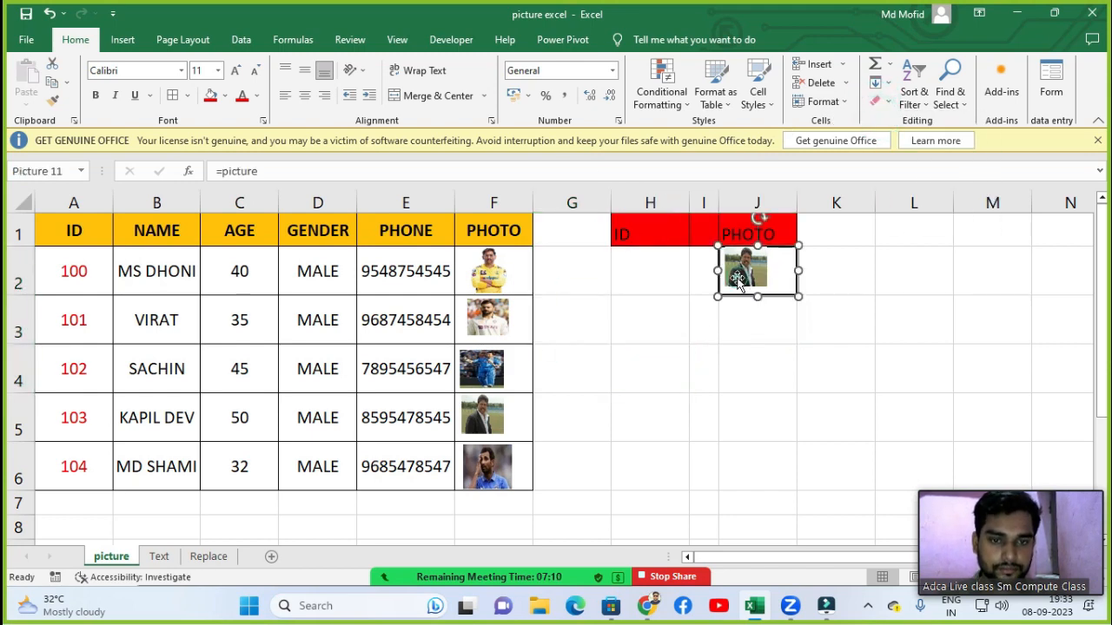
pyautogui.press('Delete')
pyautogui.click(737, 283)
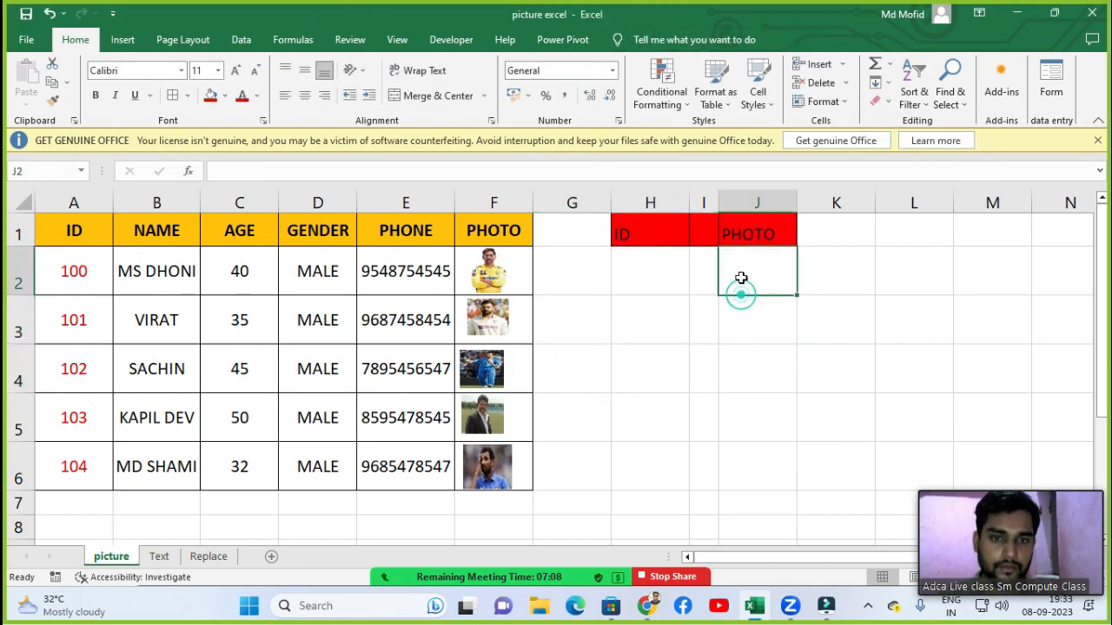
# Add a List data validation to H2 with the IDs in =$A$2:$A$6 as its source.
pyautogui.click(653, 282)
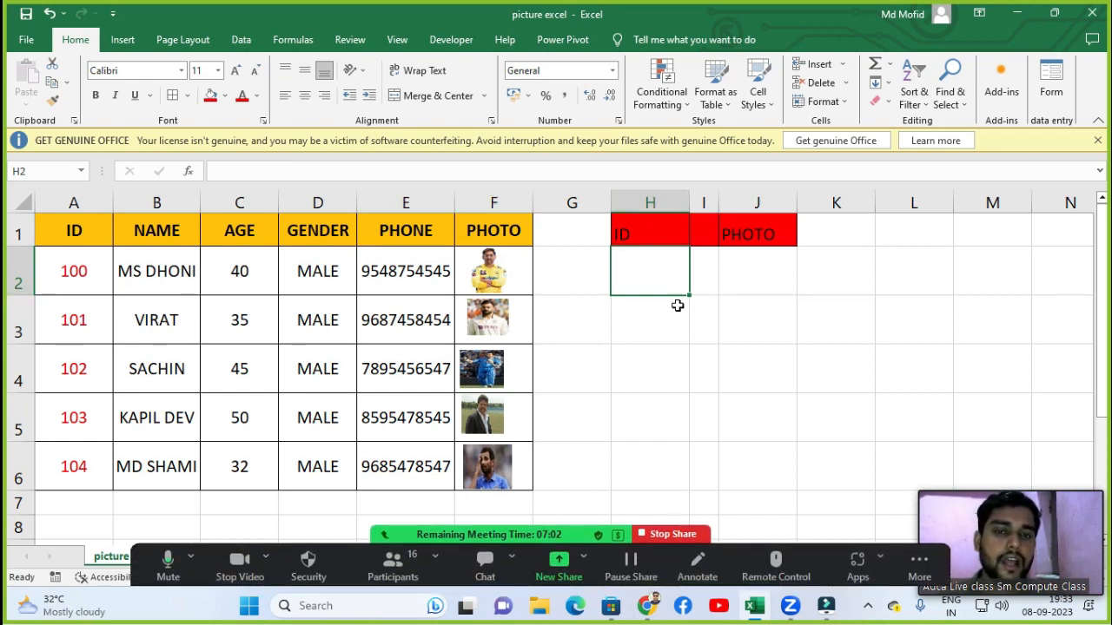
pyautogui.click(766, 276)
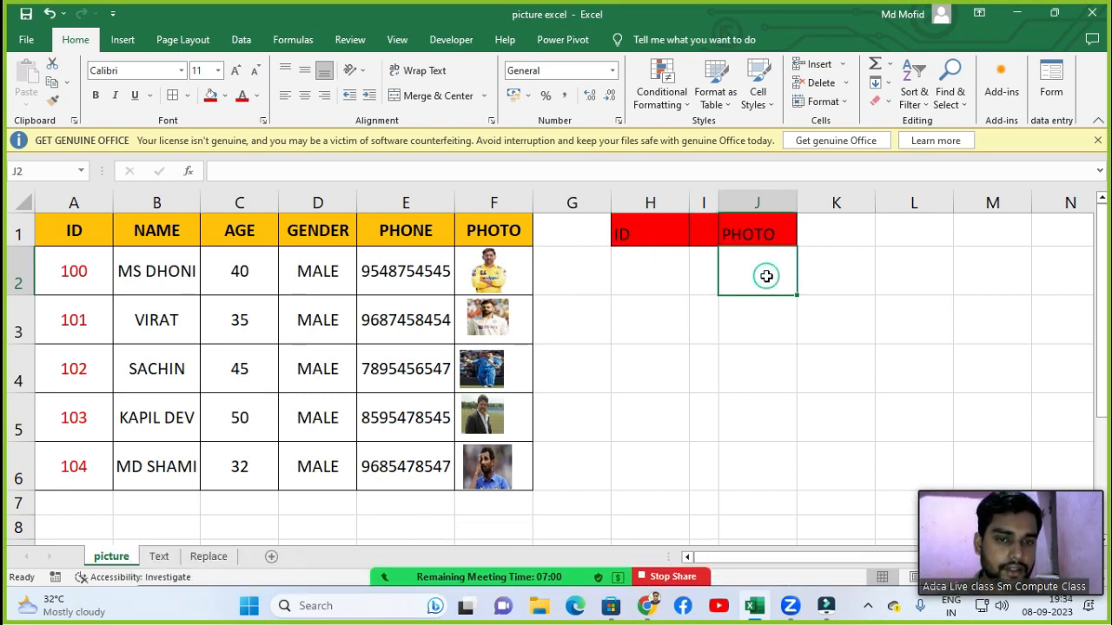
pyautogui.click(642, 290)
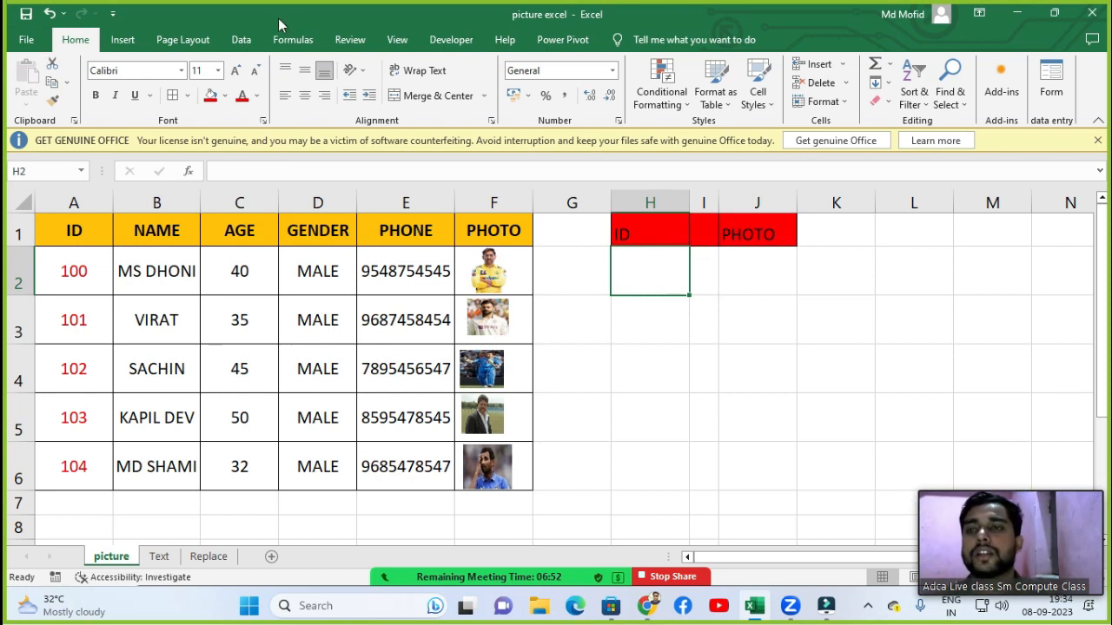
pyautogui.click(257, 39)
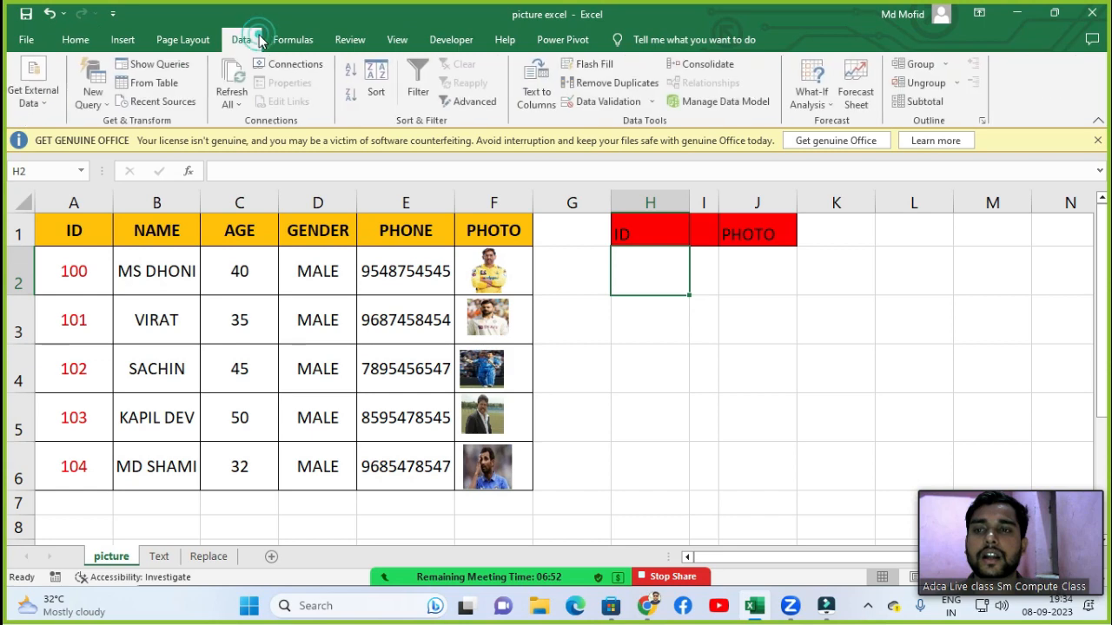
pyautogui.click(653, 102)
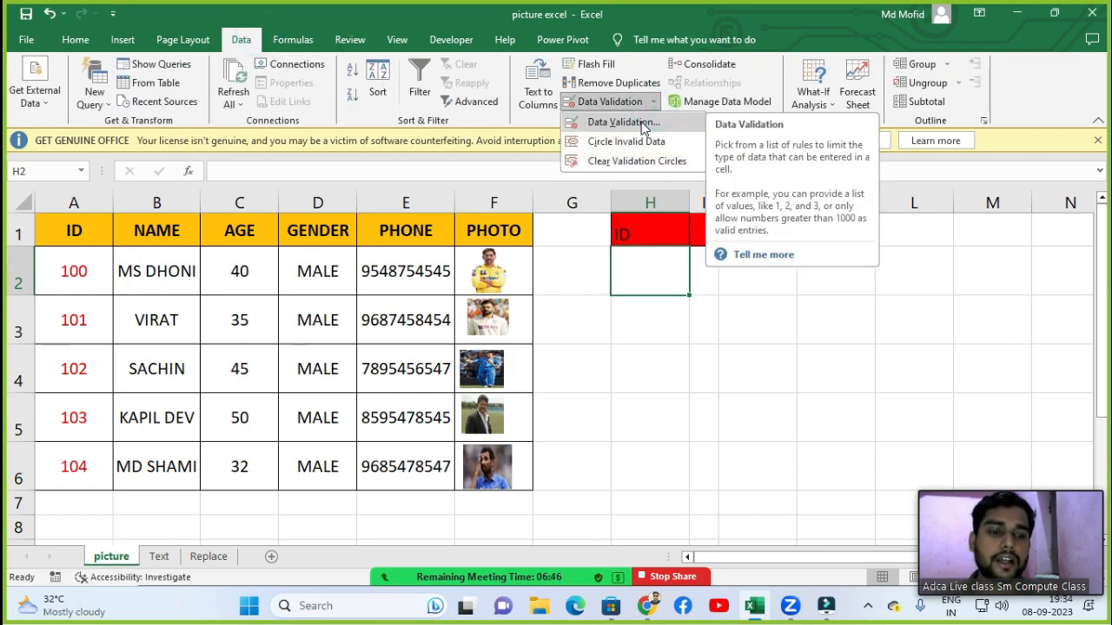
pyautogui.click(644, 126)
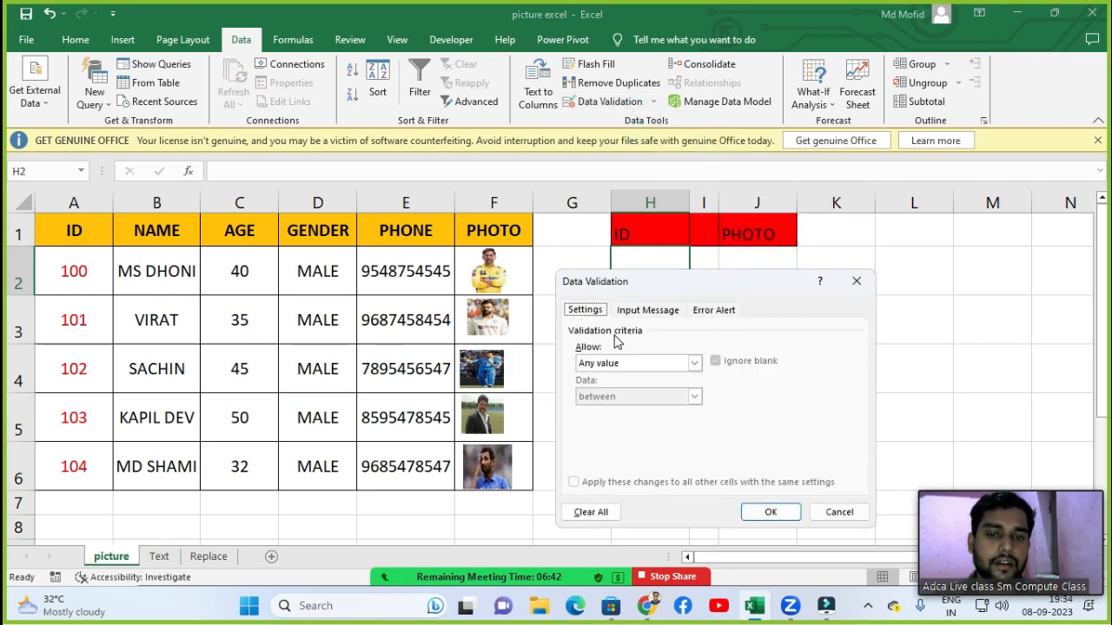
pyautogui.click(627, 362)
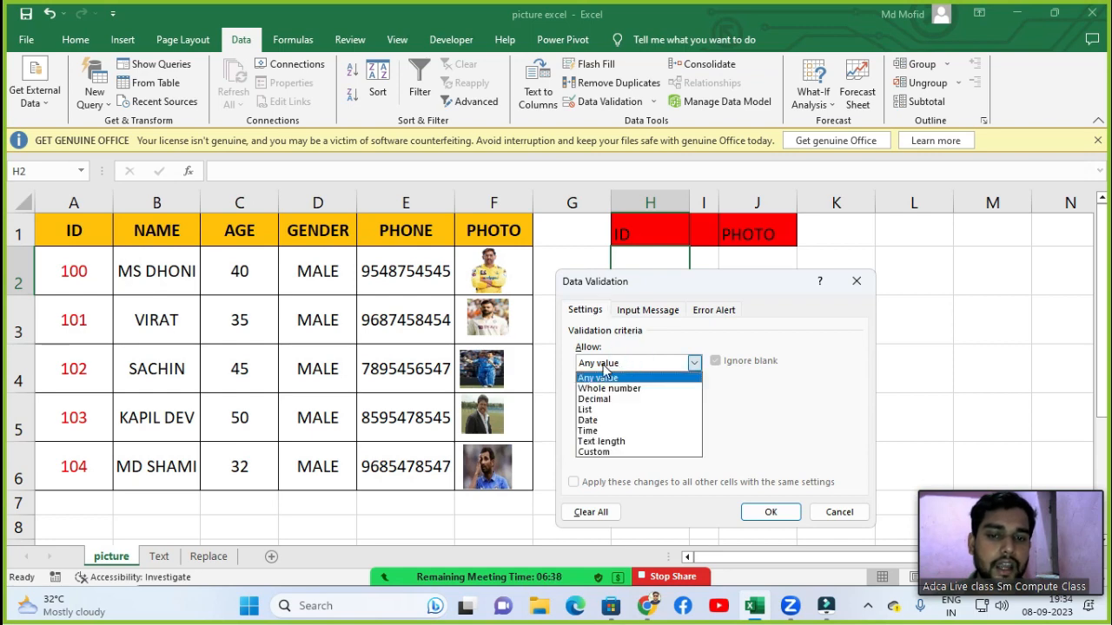
pyautogui.click(599, 410)
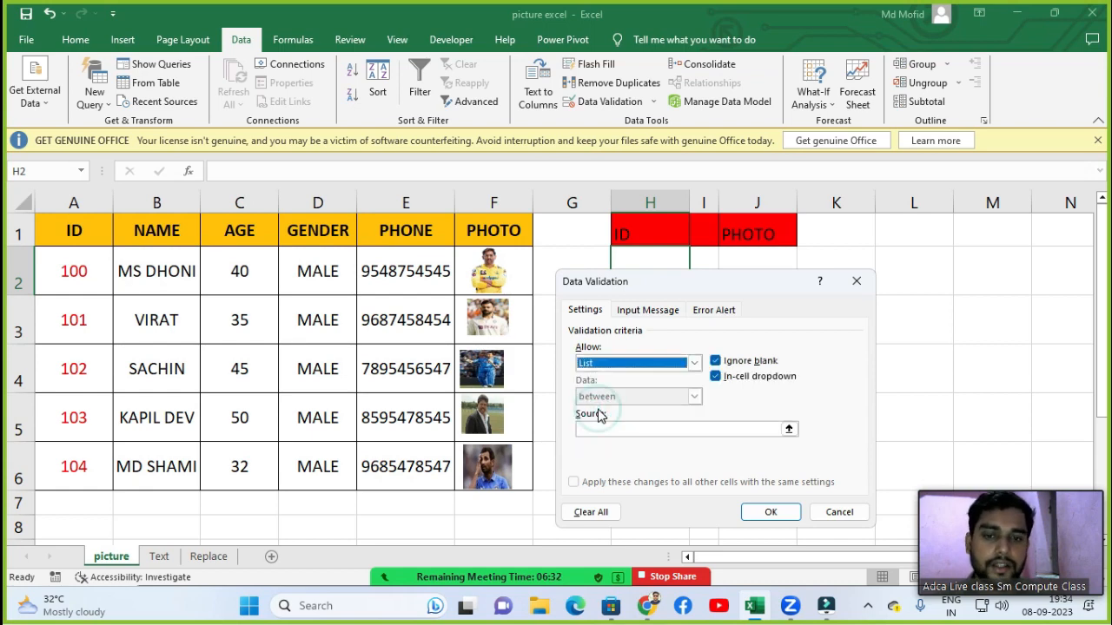
pyautogui.click(596, 427)
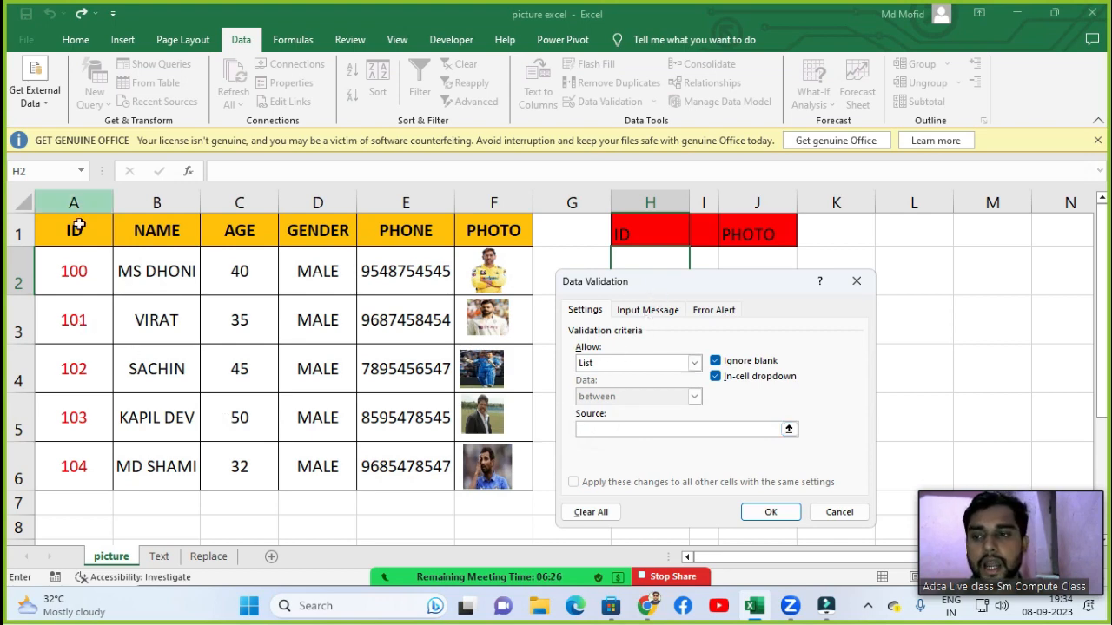
pyautogui.moveTo(67, 270); pyautogui.dragTo(60, 461)
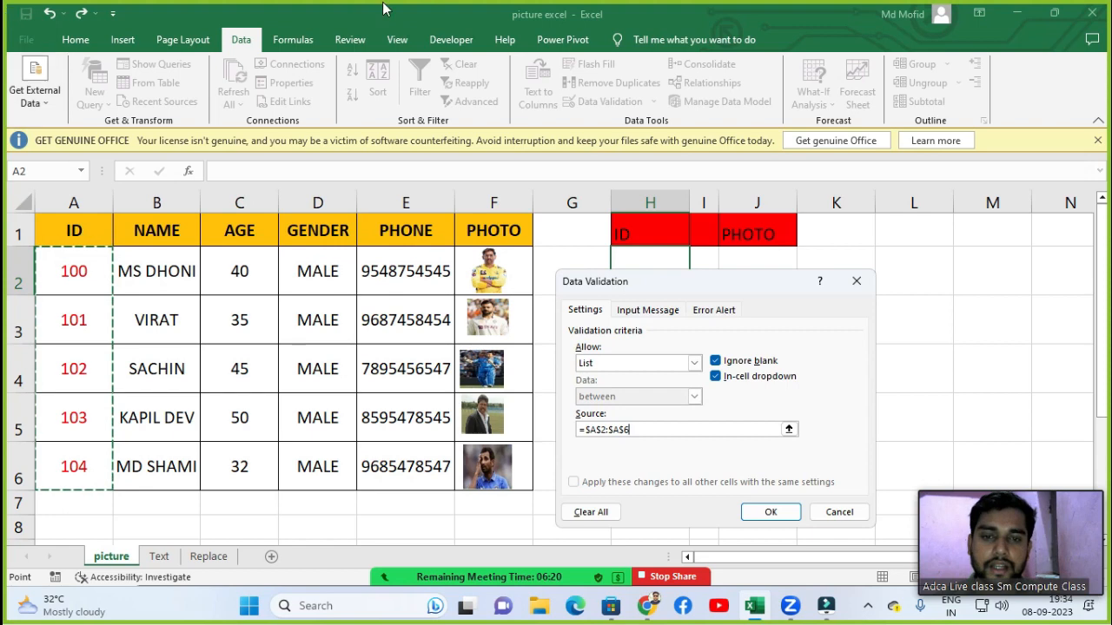
pyautogui.click(757, 512)
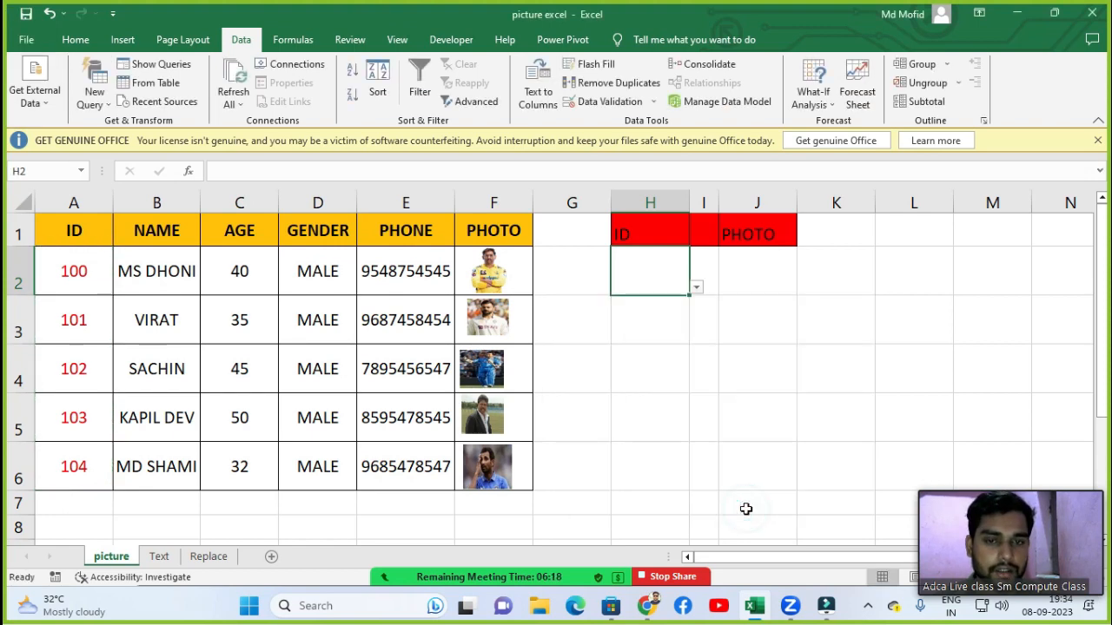
# Choose ID 101 from H2's validation list.
pyautogui.click(697, 288)
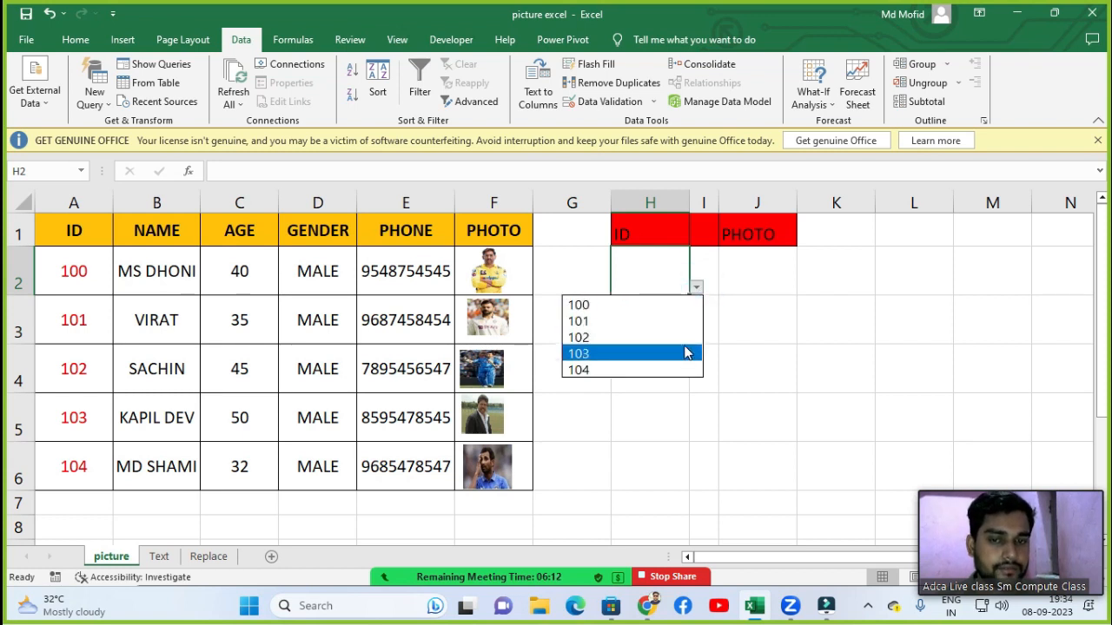
pyautogui.click(646, 321)
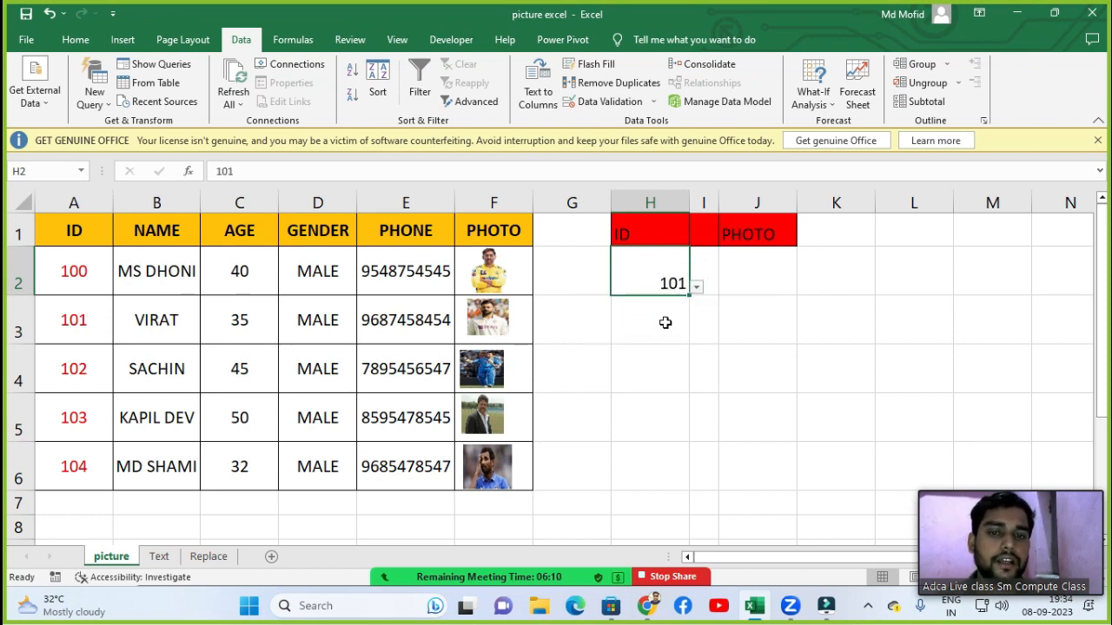
pyautogui.click(665, 321)
pyautogui.click(665, 276)
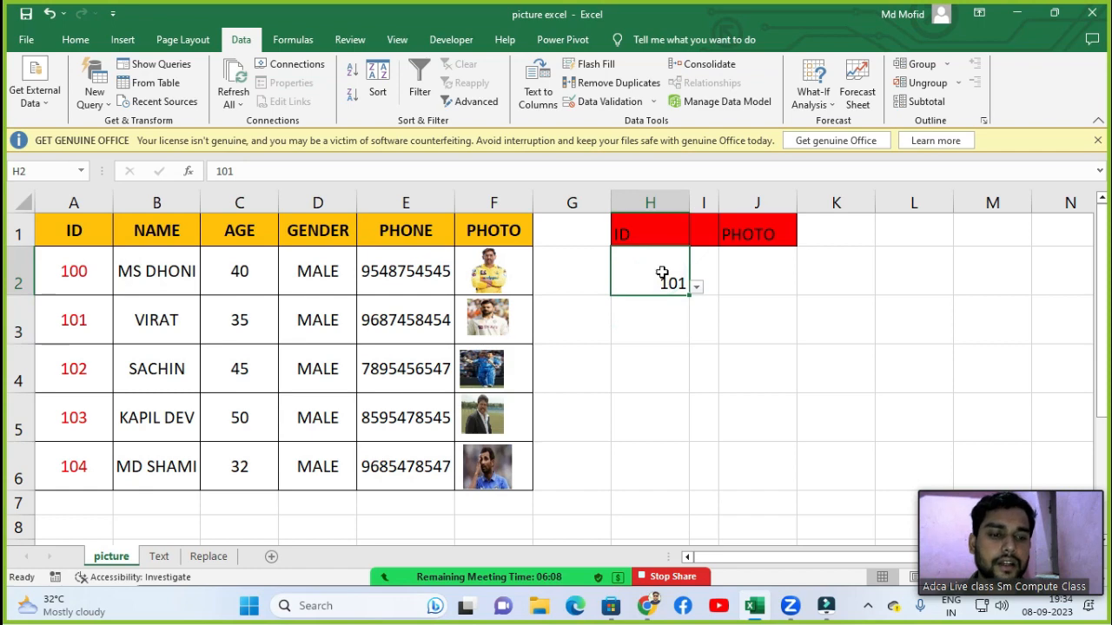
# Format the ID in H2 as bold, size 20, with a light gray fill.
pyautogui.click(75, 39)
pyautogui.click(234, 71)
pyautogui.click(234, 70)
pyautogui.click(234, 70)
pyautogui.click(234, 71)
pyautogui.click(235, 71)
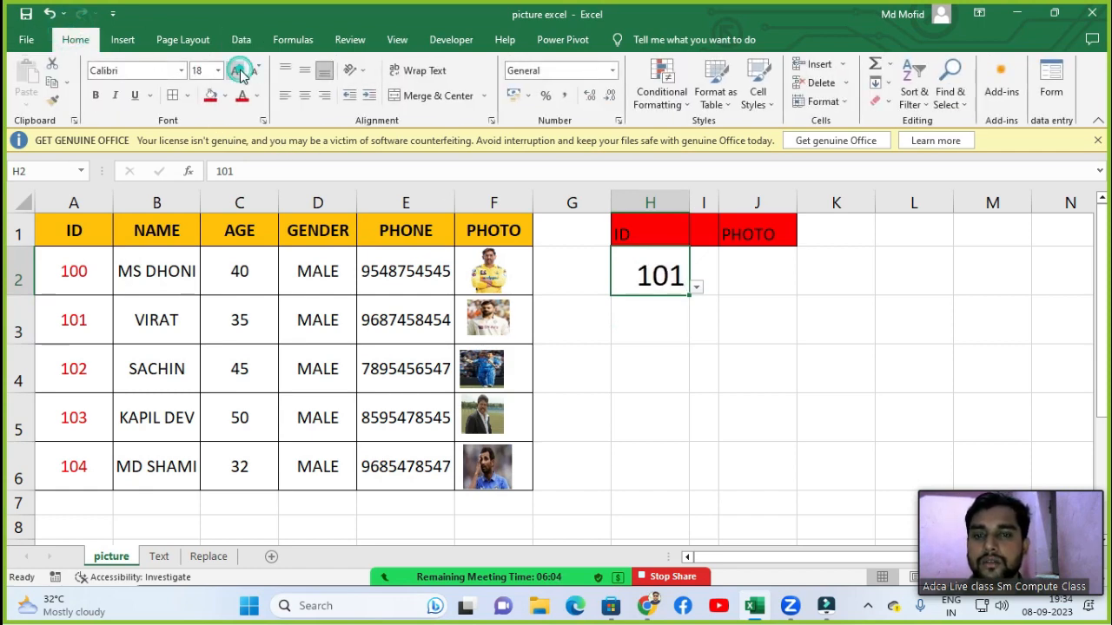
pyautogui.click(95, 96)
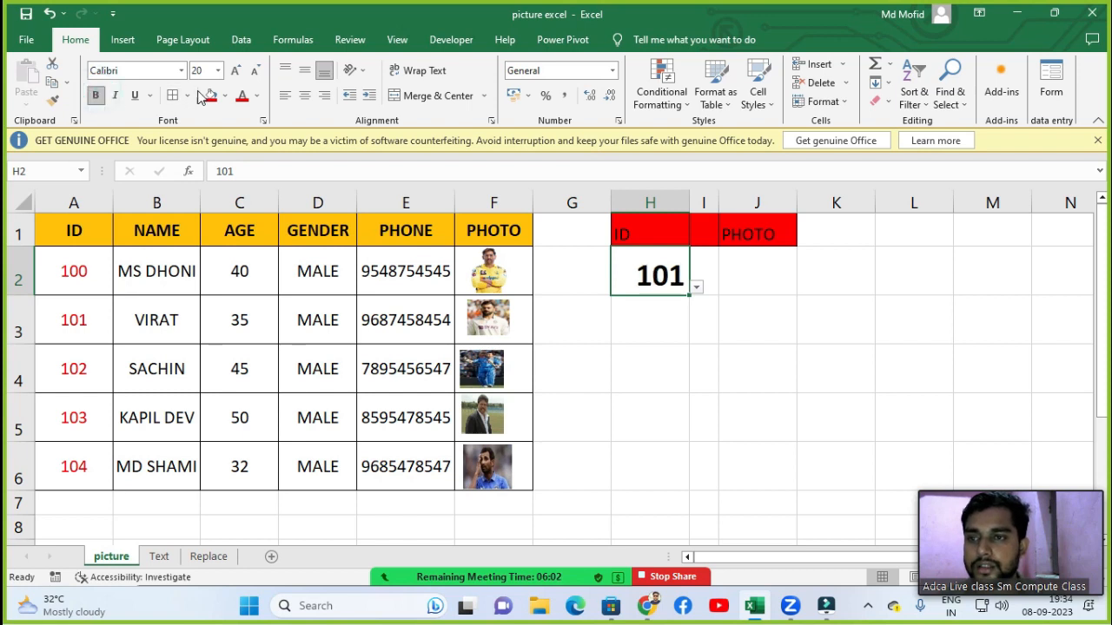
pyautogui.click(224, 95)
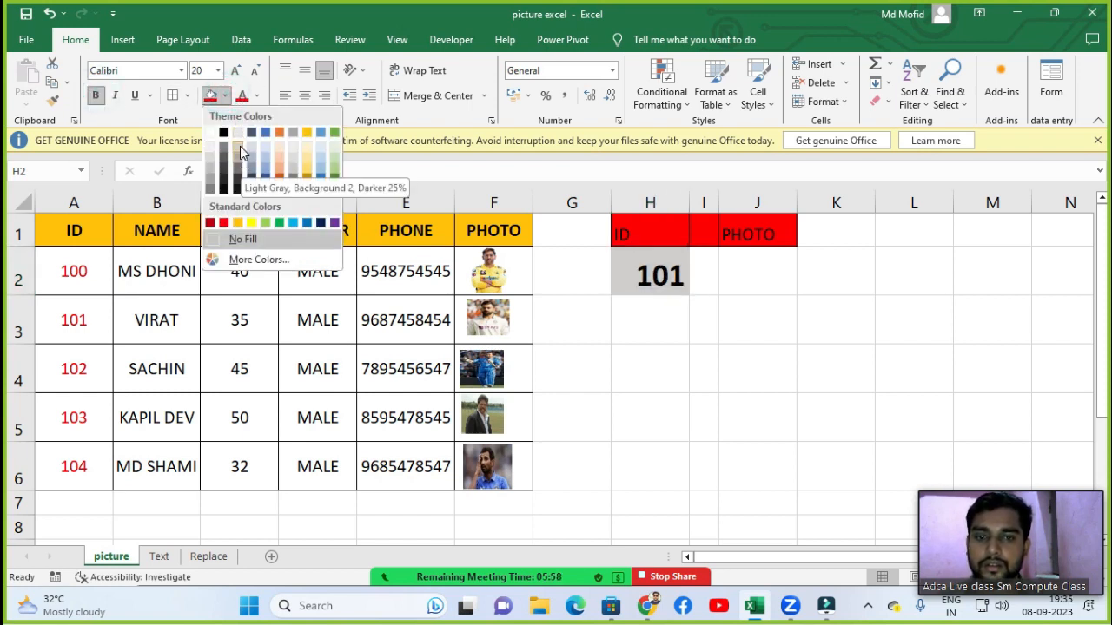
pyautogui.click(240, 146)
# With J2 selected, start a new workbook-scoped defined name PHOTO in the Name Manager.
pyautogui.click(728, 283)
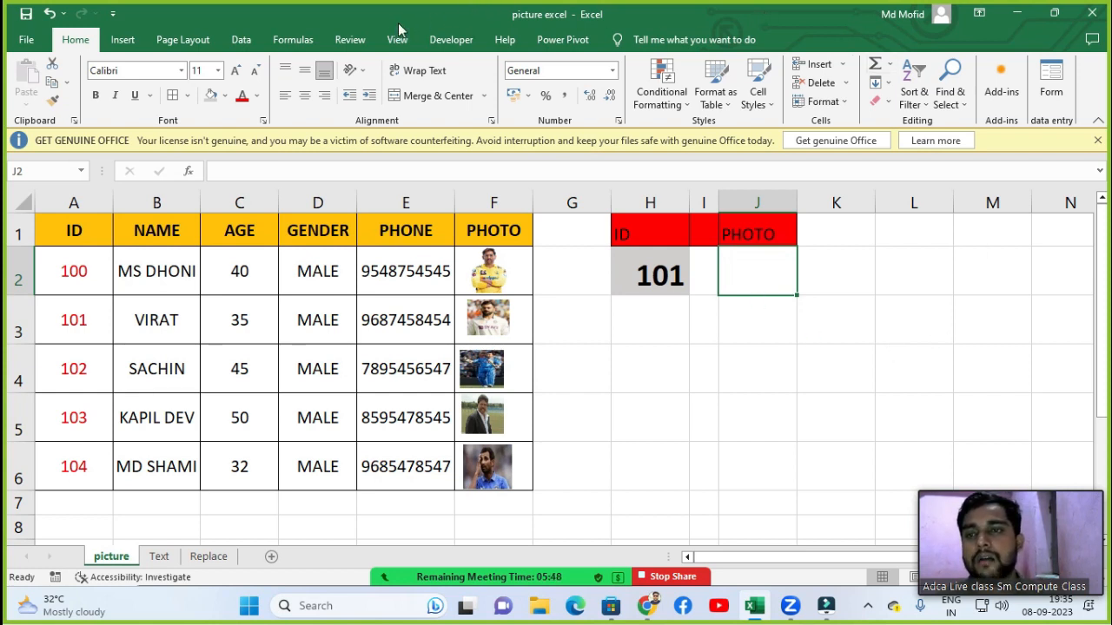
pyautogui.click(314, 36)
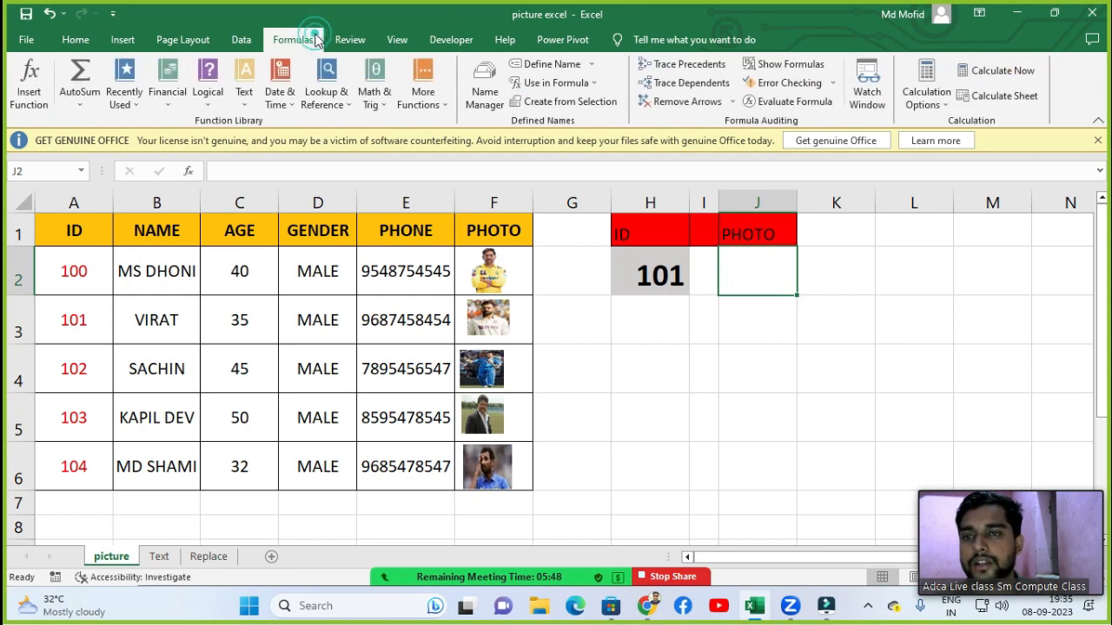
pyautogui.click(487, 100)
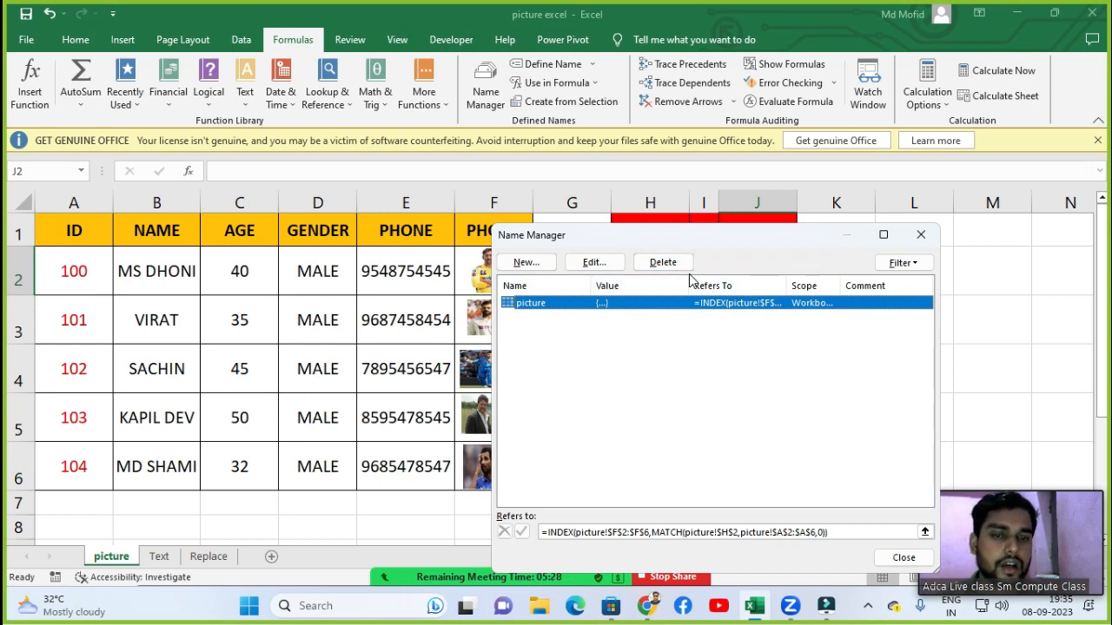
pyautogui.click(526, 263)
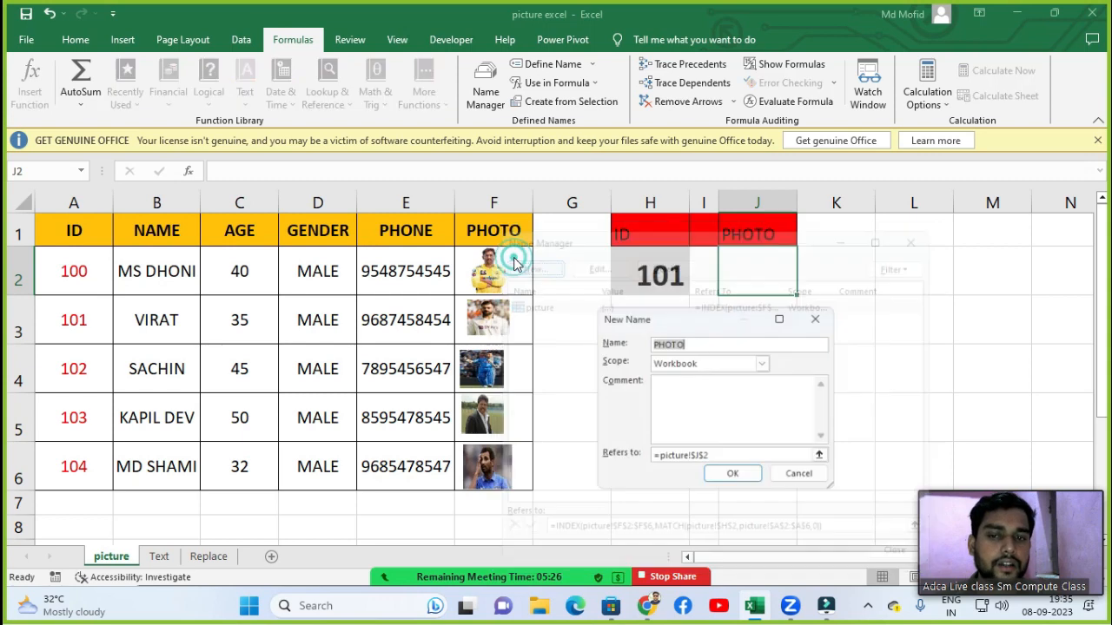
pyautogui.click(739, 340)
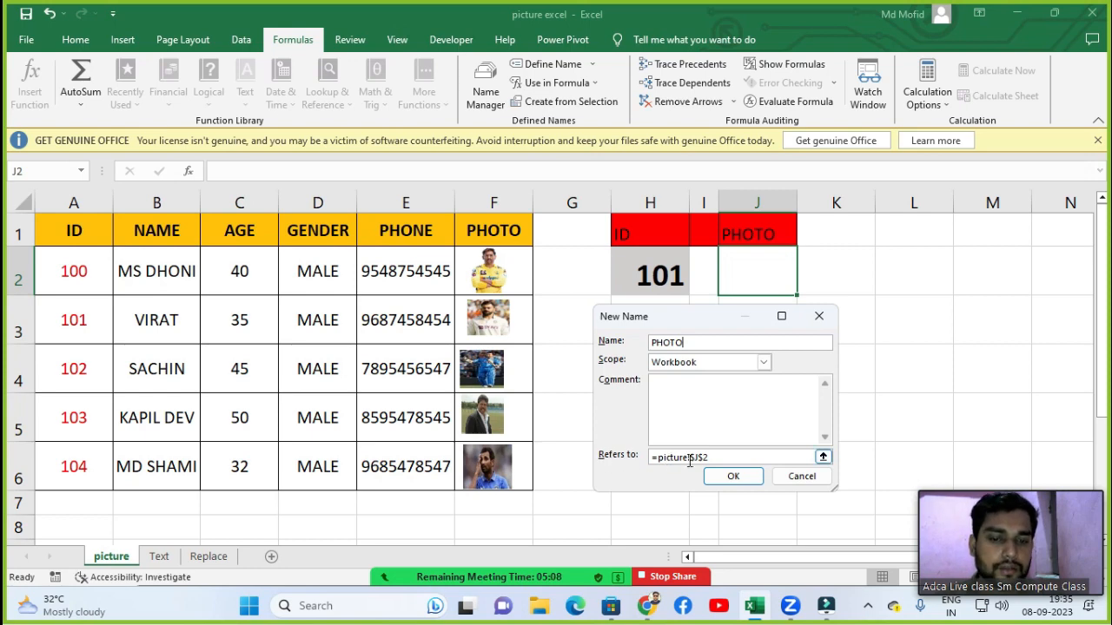
# Replace the PHOTO name's reference with the start of an INDEX formula over the photo cells, =INDEX(picture!$F$2:$F$6.
pyautogui.click(723, 458)
pyautogui.press('BackSpace')
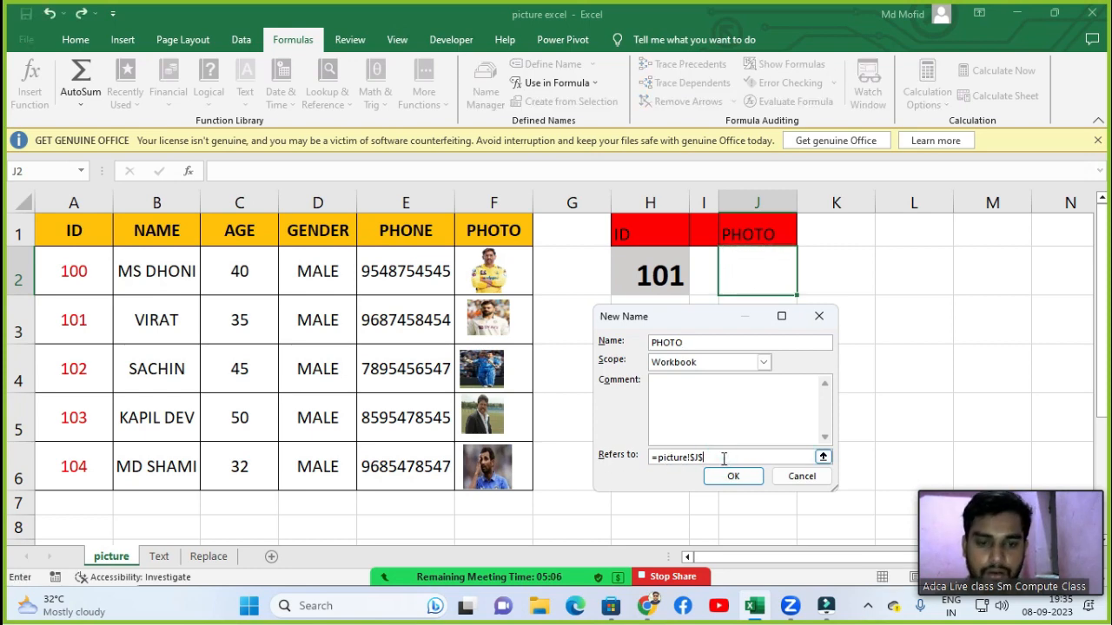
pyautogui.press('BackSpace')
pyautogui.press('BackSpace')
pyautogui.press('BackSpace')
pyautogui.press('BackSpace')
pyautogui.press('BackSpace')
pyautogui.press('BackSpace')
pyautogui.press('BackSpace')
pyautogui.press('BackSpace')
pyautogui.press('BackSpace')
pyautogui.press('BackSpace')
pyautogui.press('BackSpace')
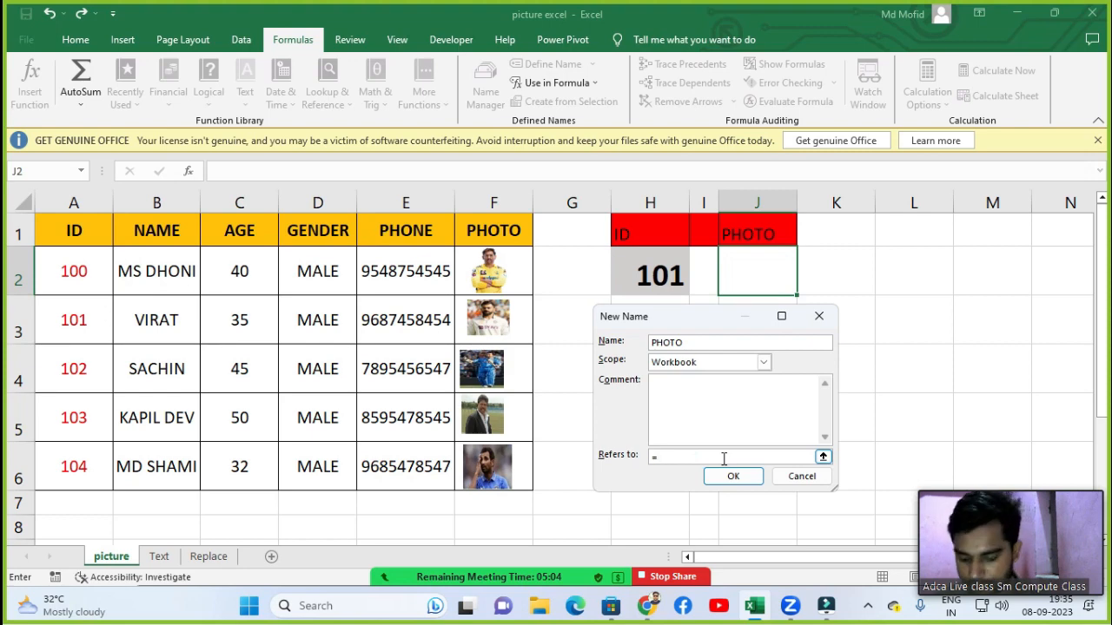
pyautogui.write('INDEX')
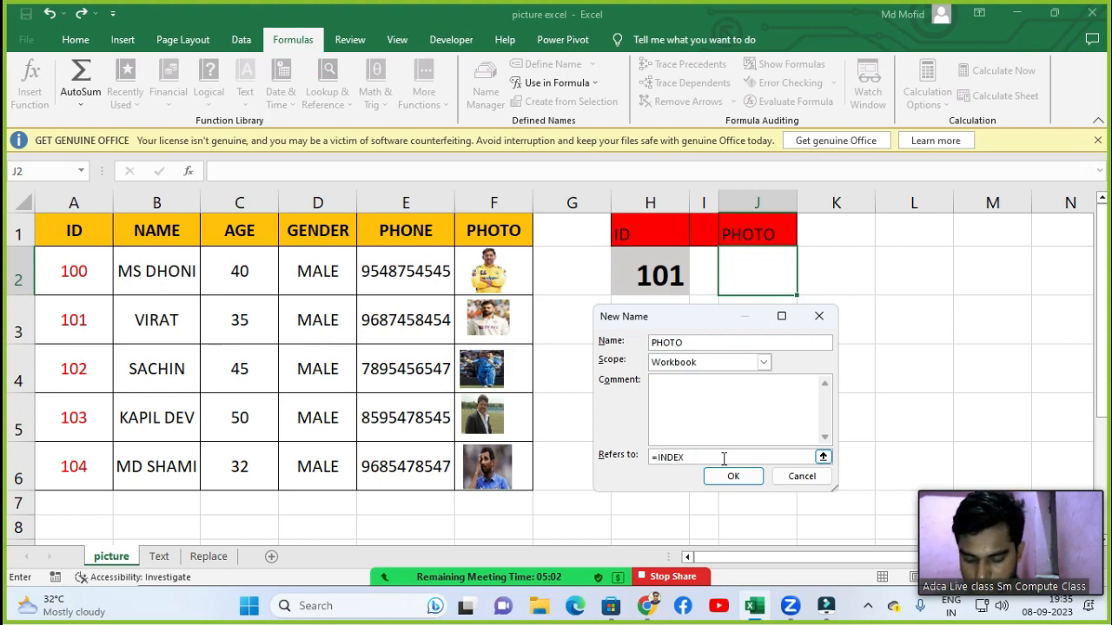
pyautogui.write('(')
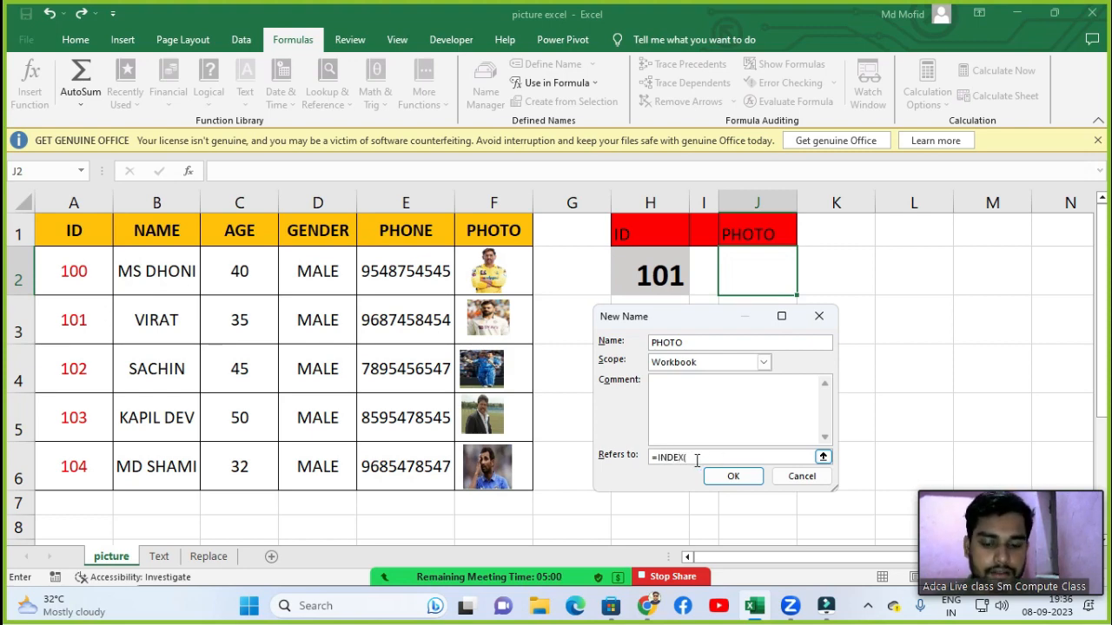
pyautogui.press('BackSpace')
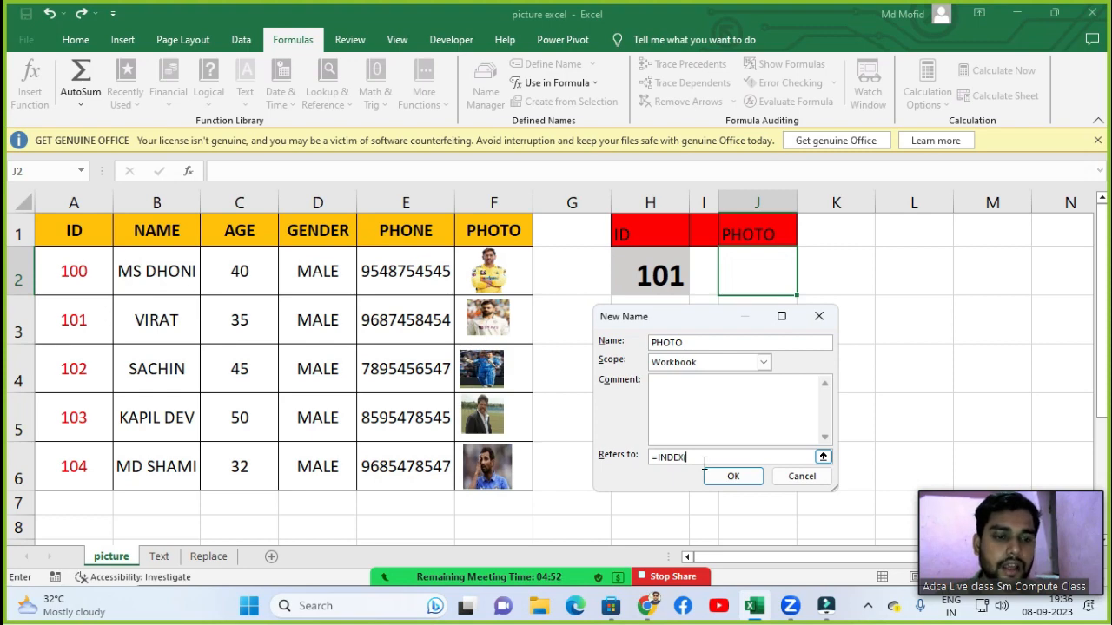
pyautogui.write('(picture!$F$2')
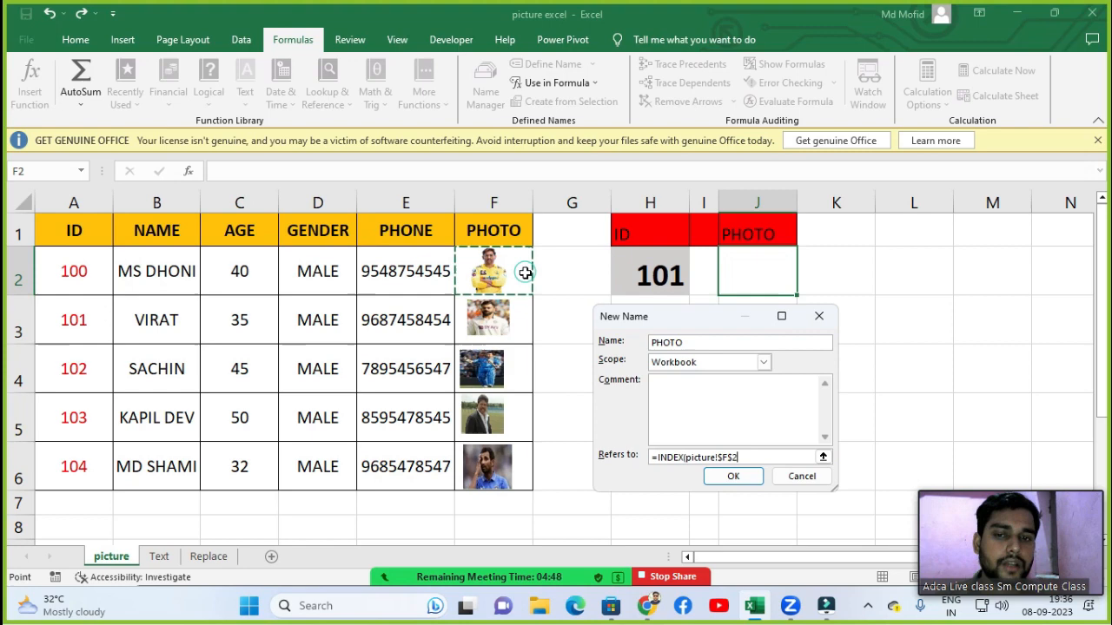
pyautogui.moveTo(525, 273); pyautogui.dragTo(525, 405)
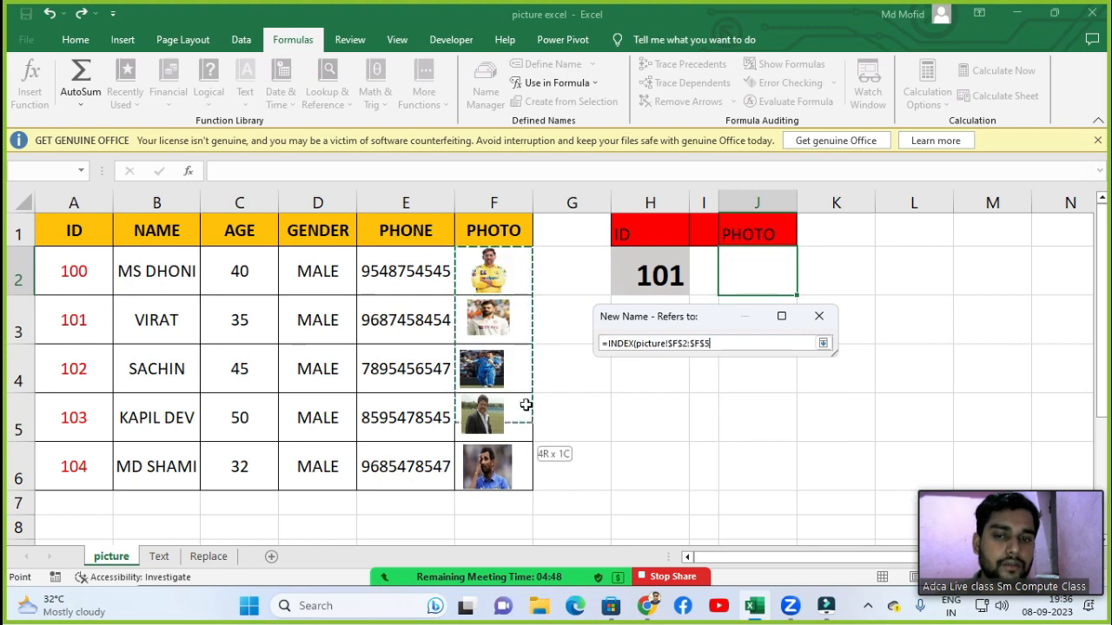
pyautogui.click(524, 465)
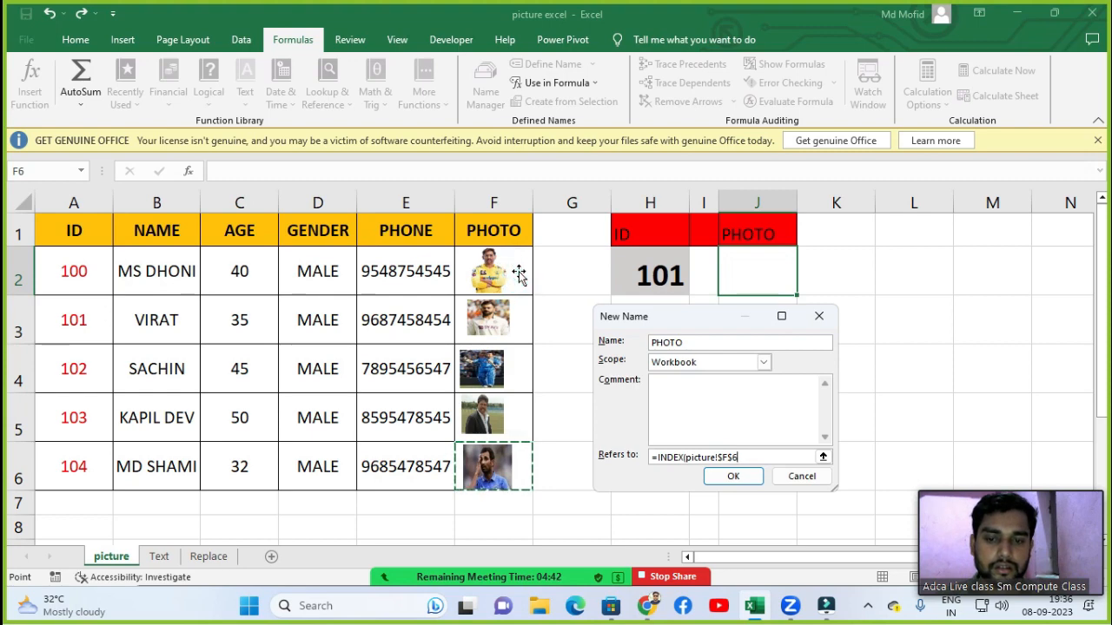
pyautogui.hotkey('shift', 'Up')
pyautogui.hotkey('shift', 'Up')
pyautogui.hotkey('shift', 'Up')
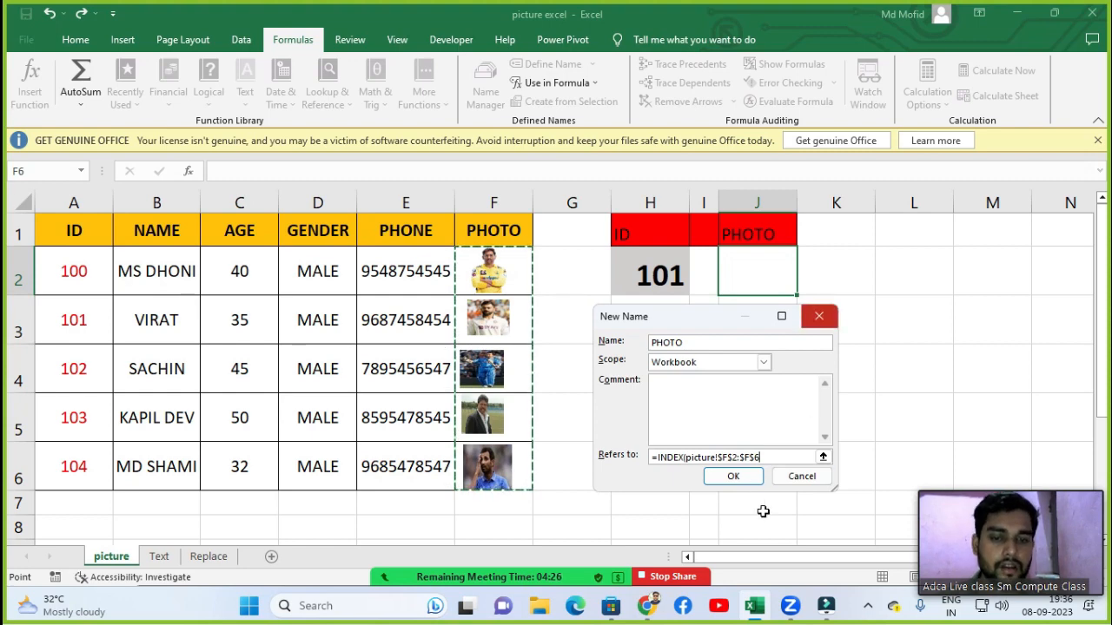
# Complete the formula with ,MATCH(picture!$H$2,picture!$A$2:$A$6,0)), save the PHOTO name and close the Name Manager.
pyautogui.write(',')
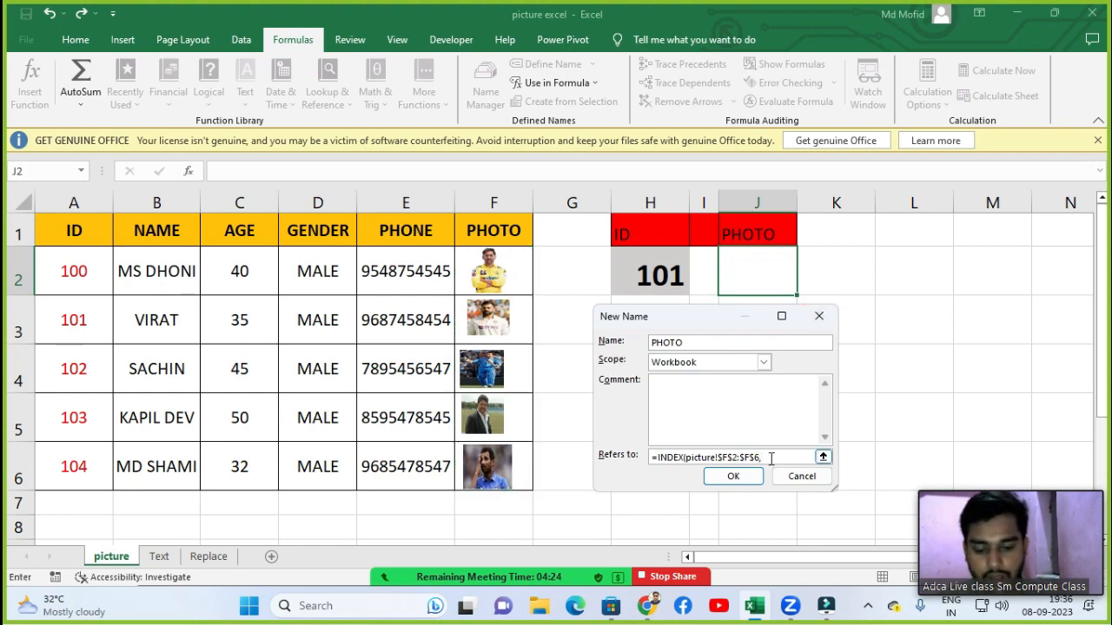
pyautogui.write('MATC')
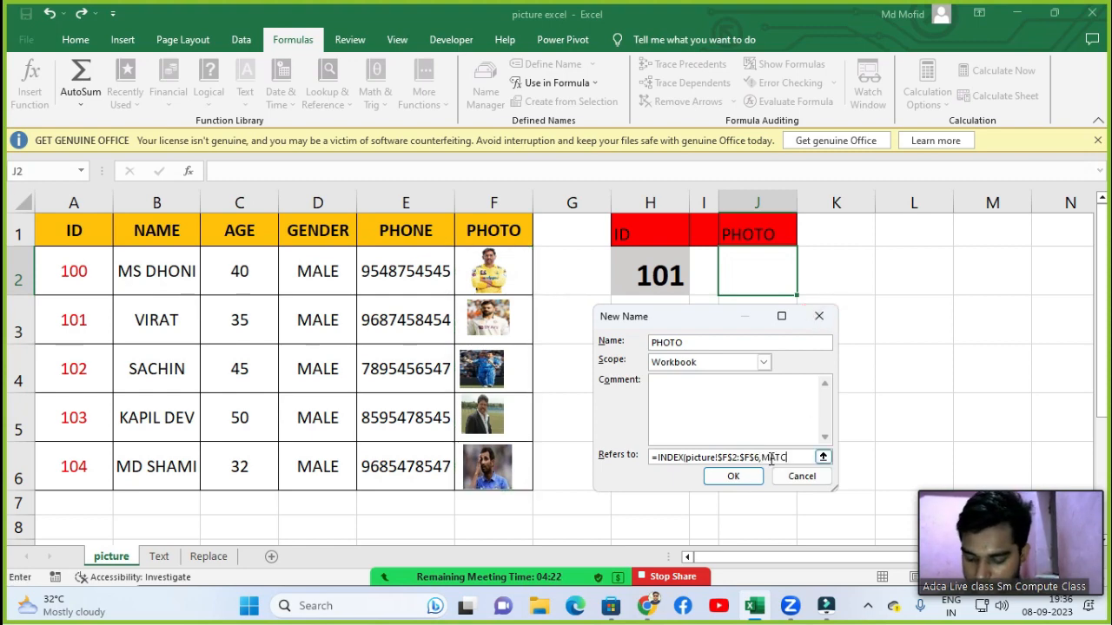
pyautogui.write('H')
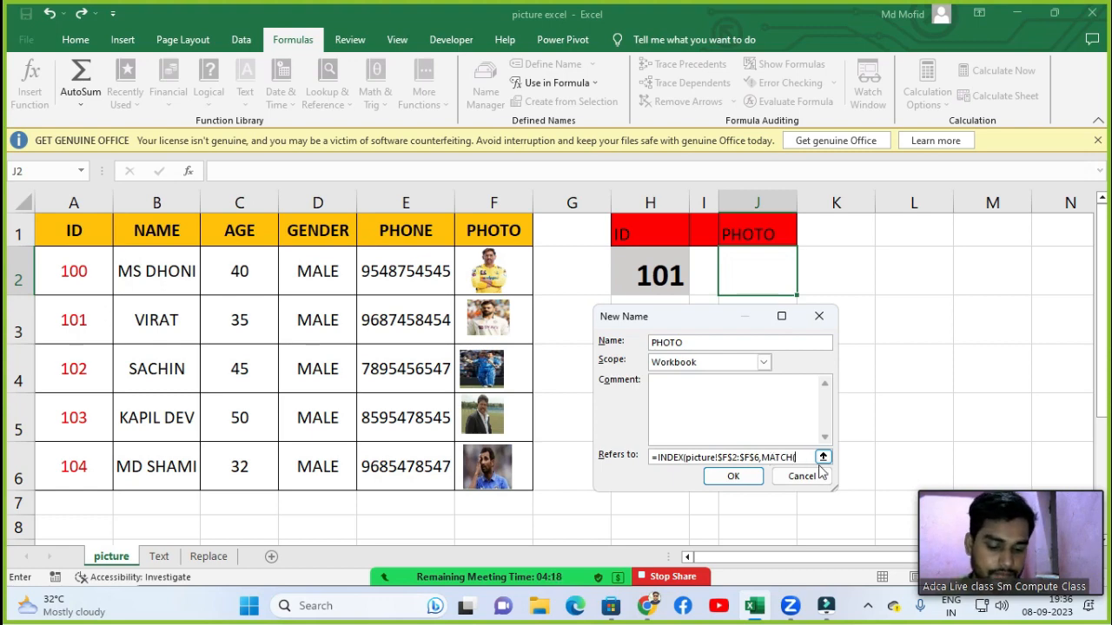
pyautogui.write('(')
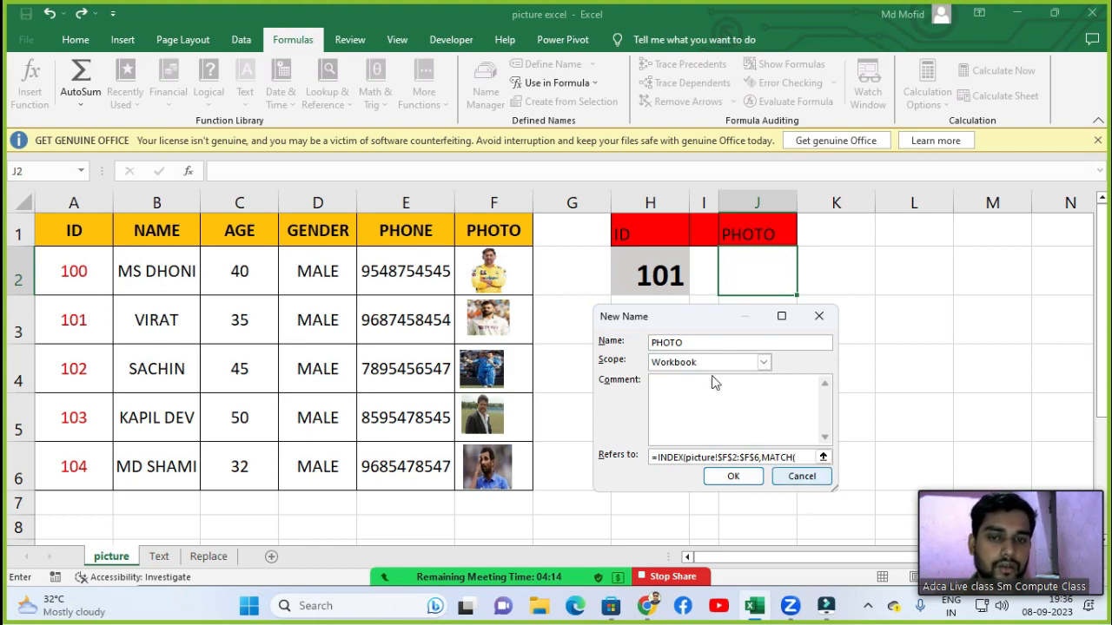
pyautogui.click(642, 271)
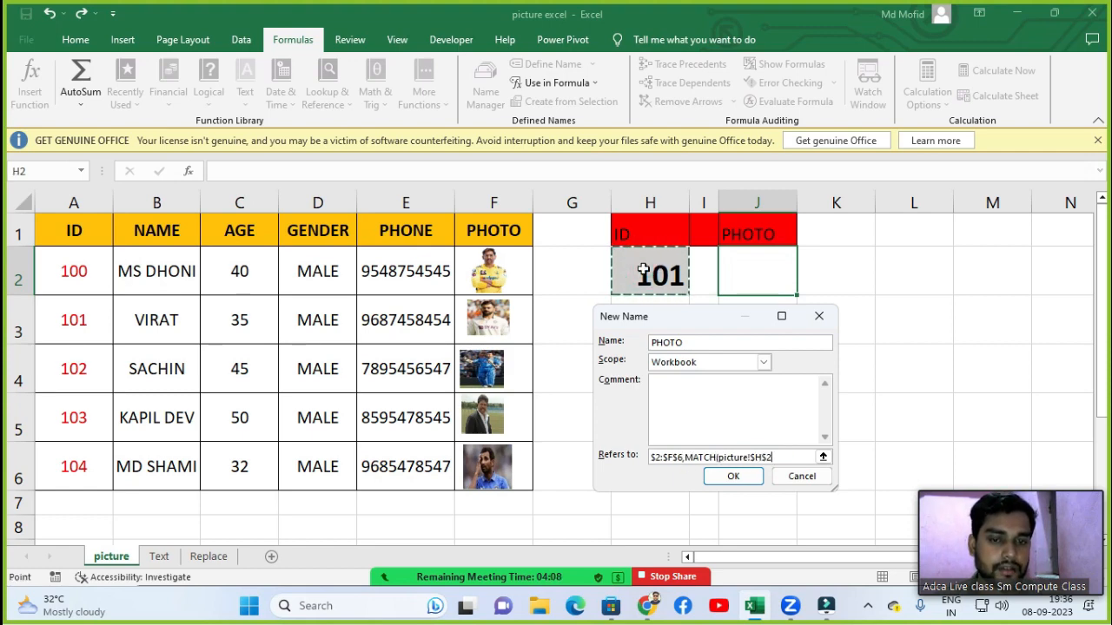
pyautogui.write(',')
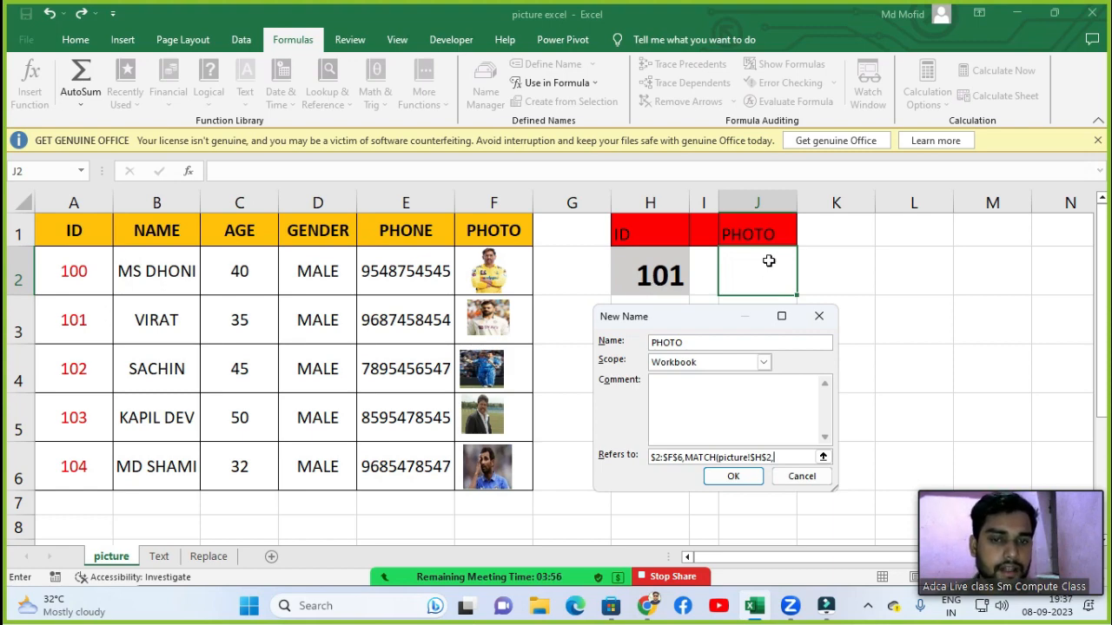
pyautogui.moveTo(89, 271); pyautogui.dragTo(65, 453)
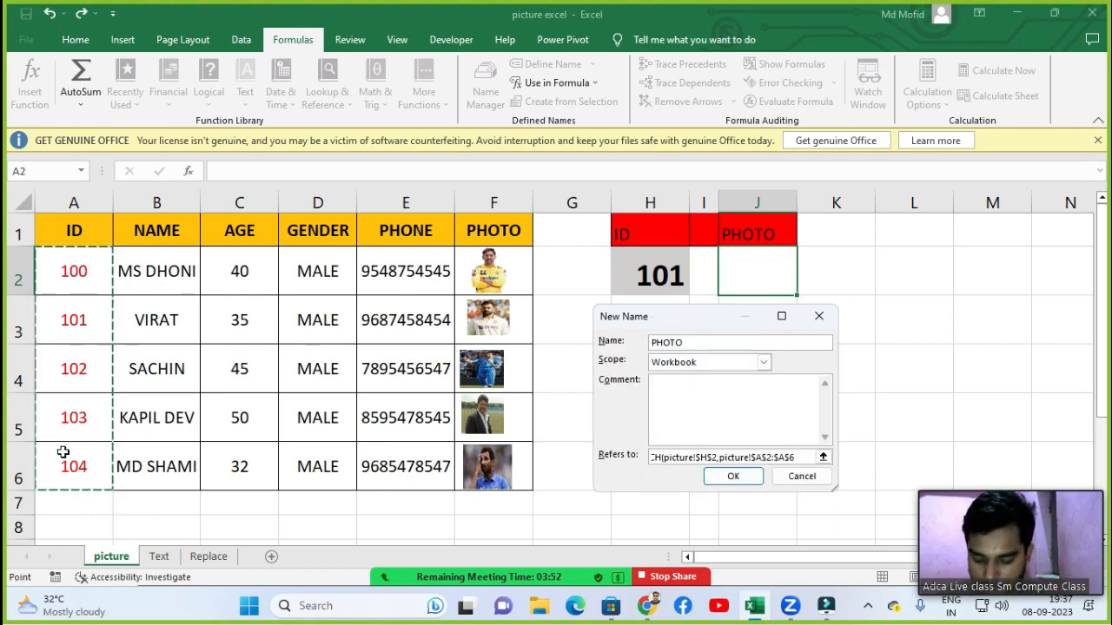
pyautogui.write(',0))')
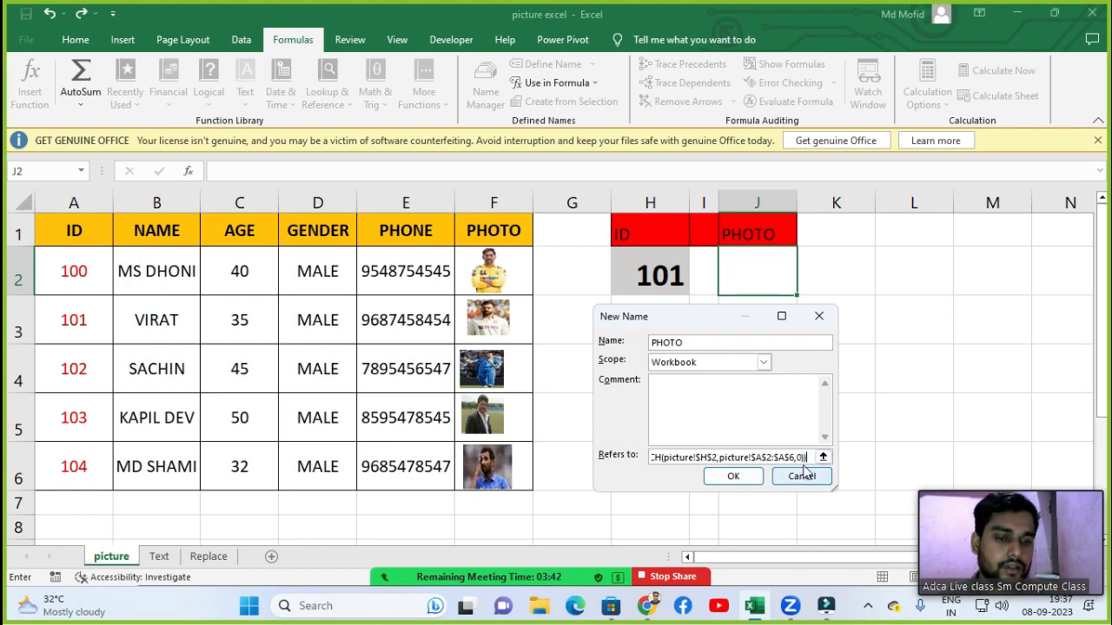
pyautogui.click(737, 479)
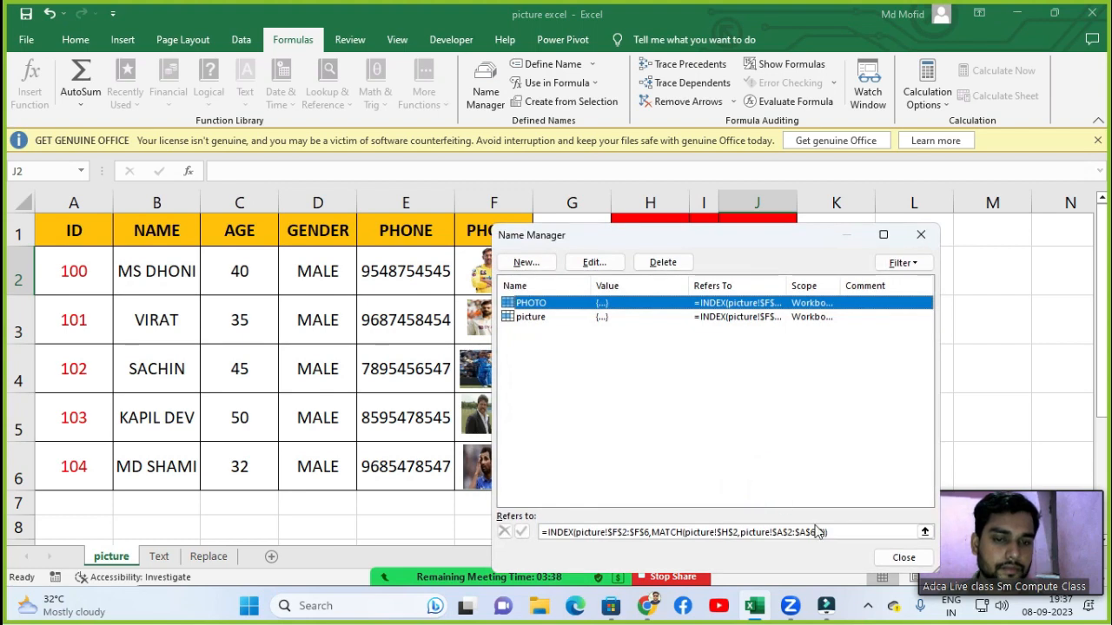
pyautogui.click(921, 237)
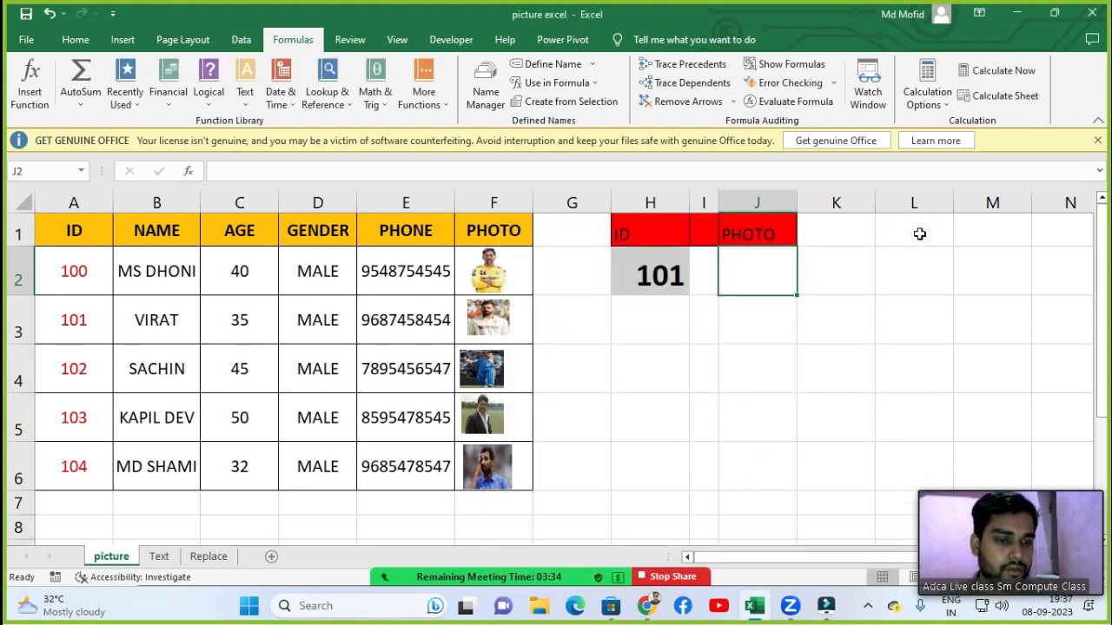
# Copy photo cell F2 and paste it onto J2 as a linked picture.
pyautogui.click(529, 265)
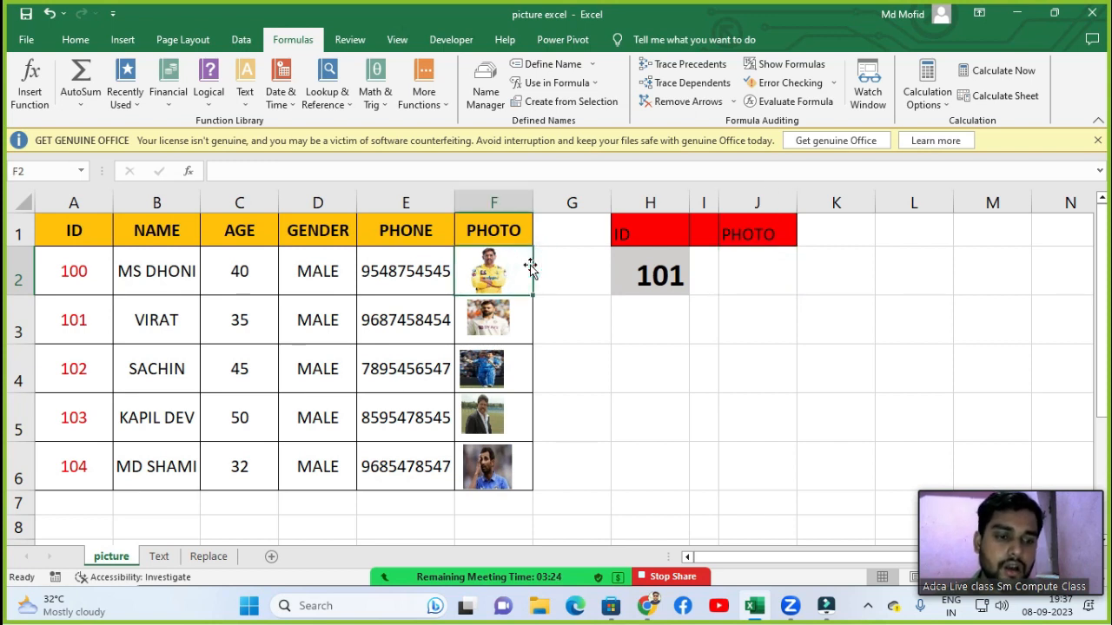
pyautogui.hotkey('ctrl', 'c')
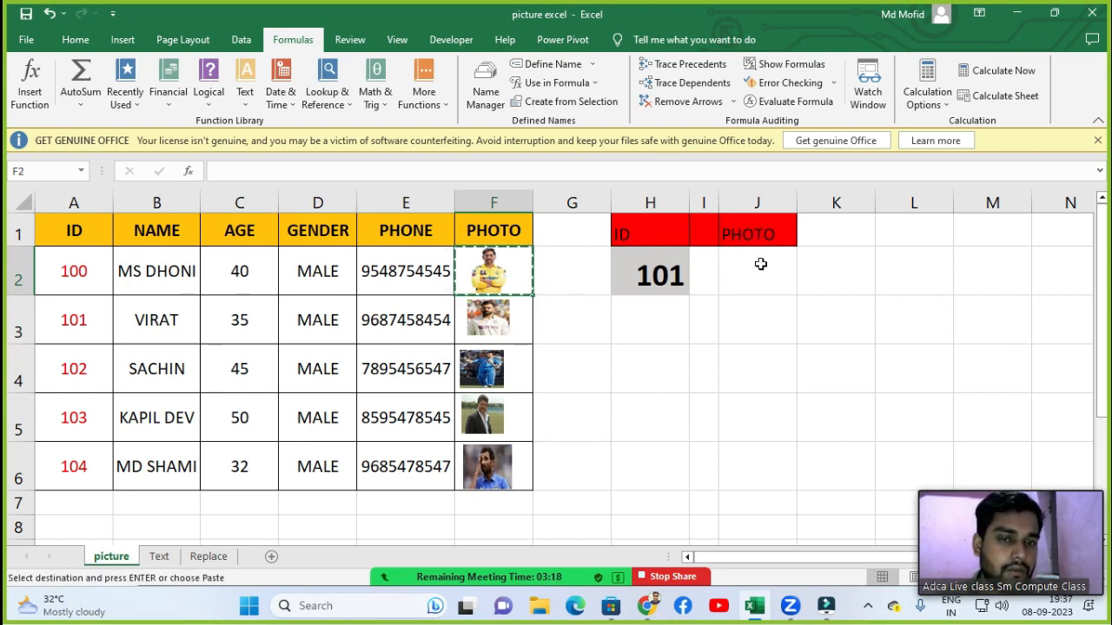
pyautogui.click(760, 264)
pyautogui.rightClick(761, 269)
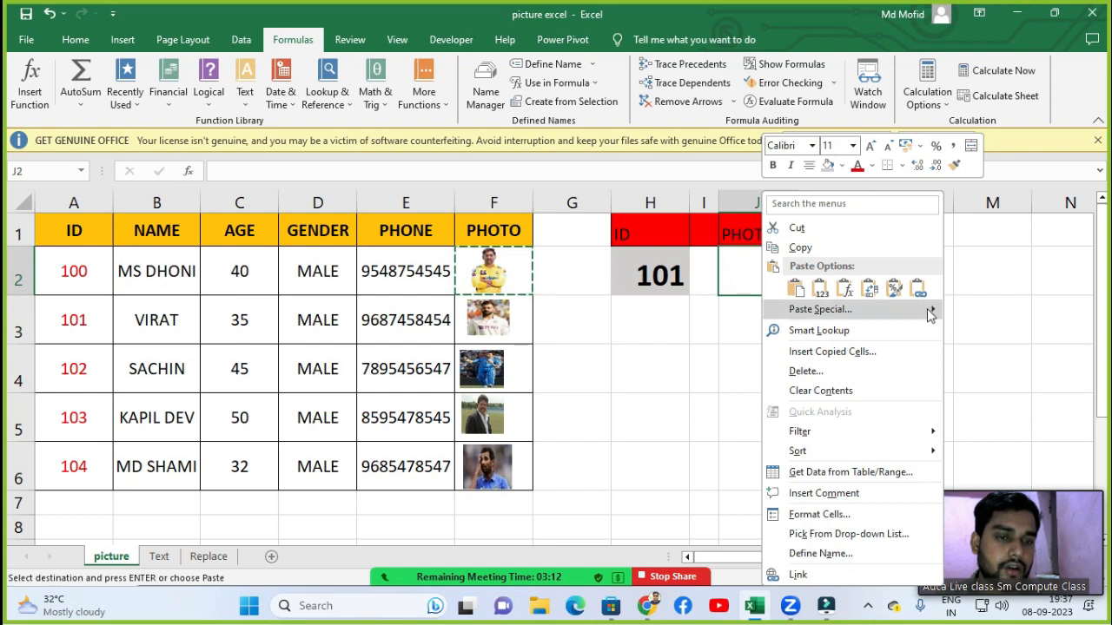
pyautogui.moveTo(931, 314)
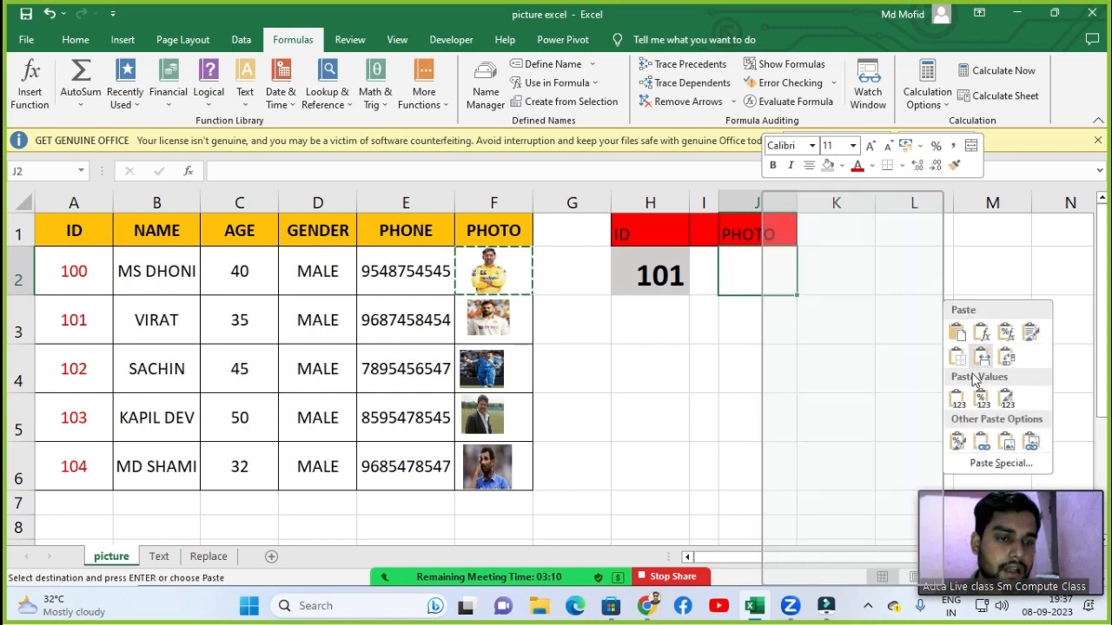
pyautogui.click(1030, 445)
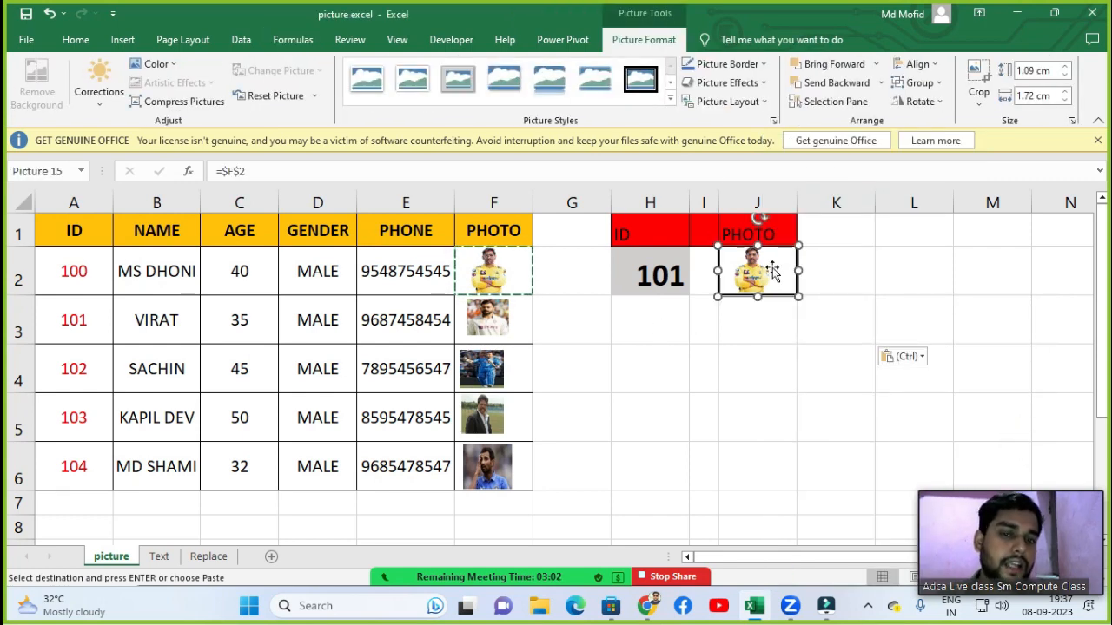
pyautogui.click(771, 301)
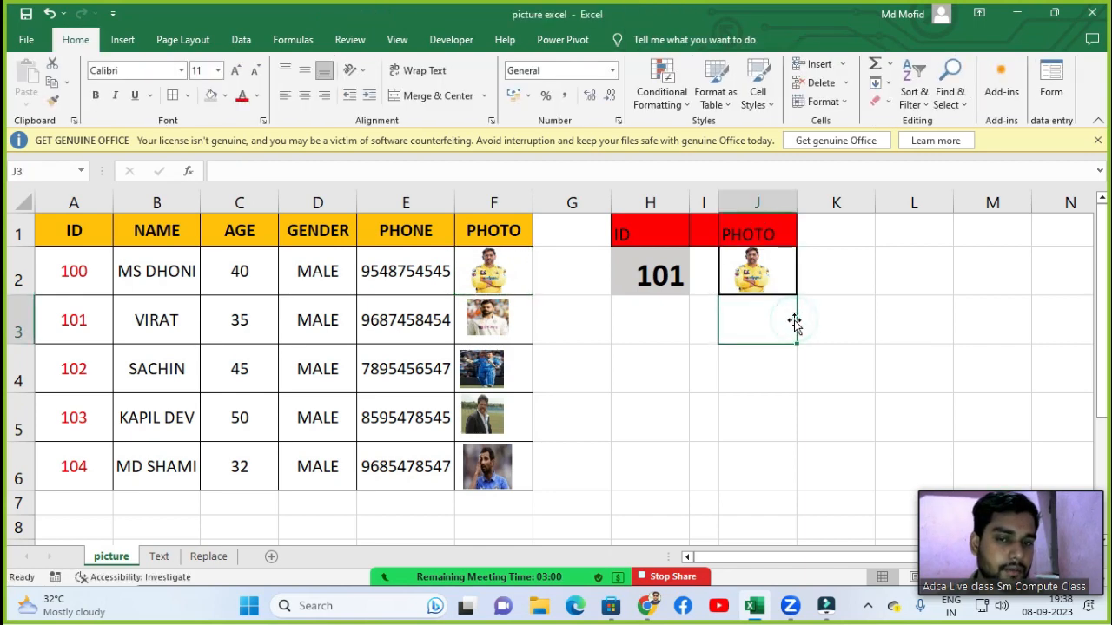
pyautogui.click(812, 353)
pyautogui.click(772, 338)
# Switch the ID in H2 to 103 and back to 101 to test whether the picture in J2 responds.
pyautogui.click(662, 275)
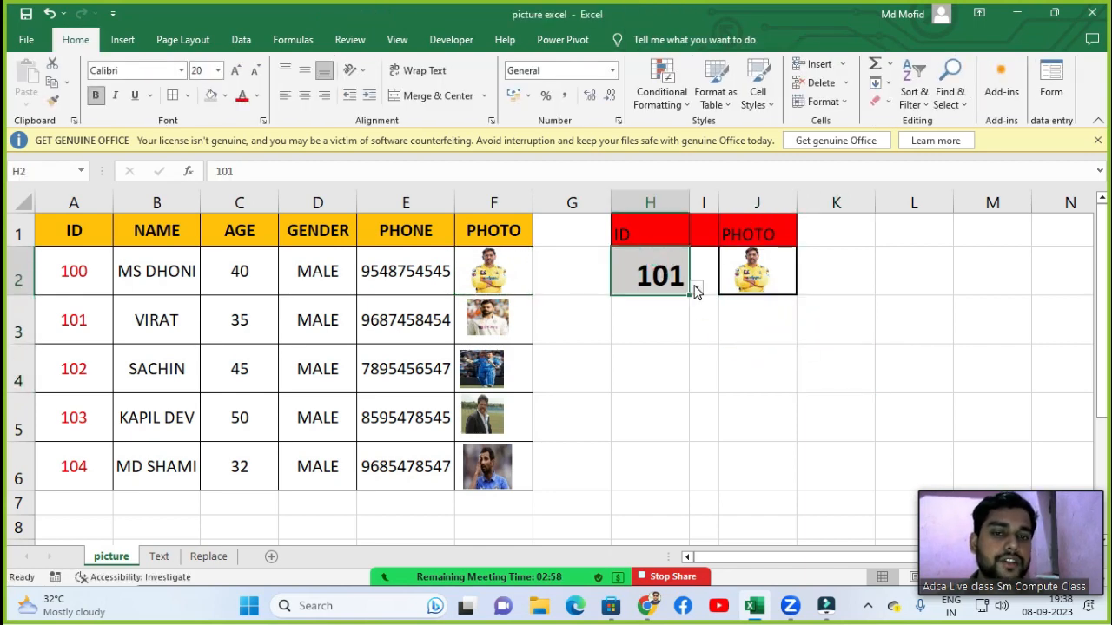
pyautogui.click(696, 286)
pyautogui.click(627, 352)
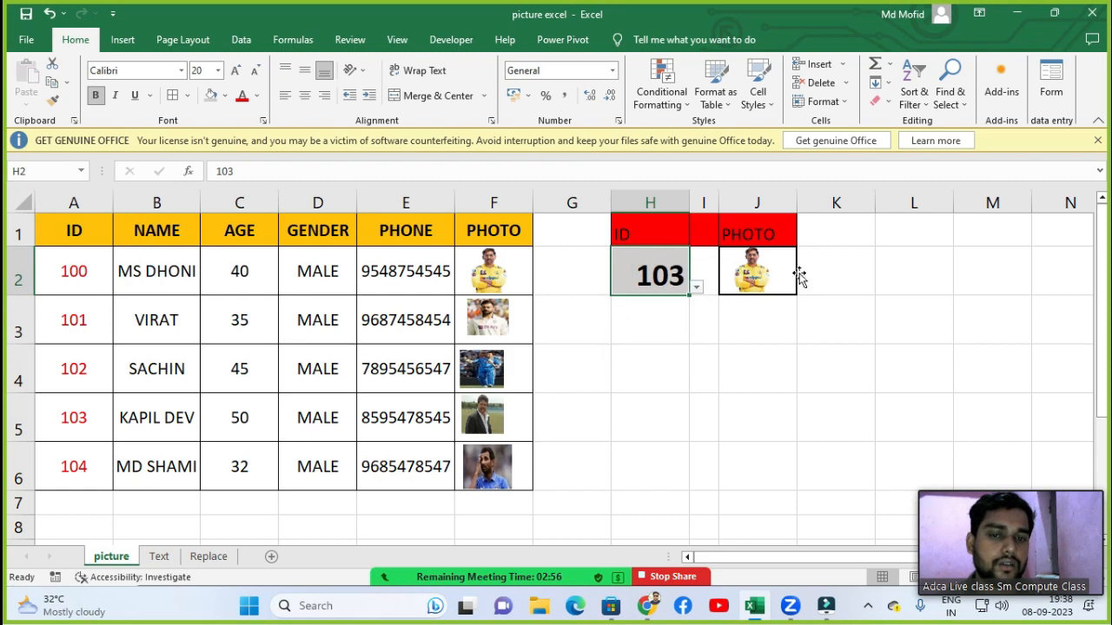
pyautogui.click(696, 287)
pyautogui.click(612, 322)
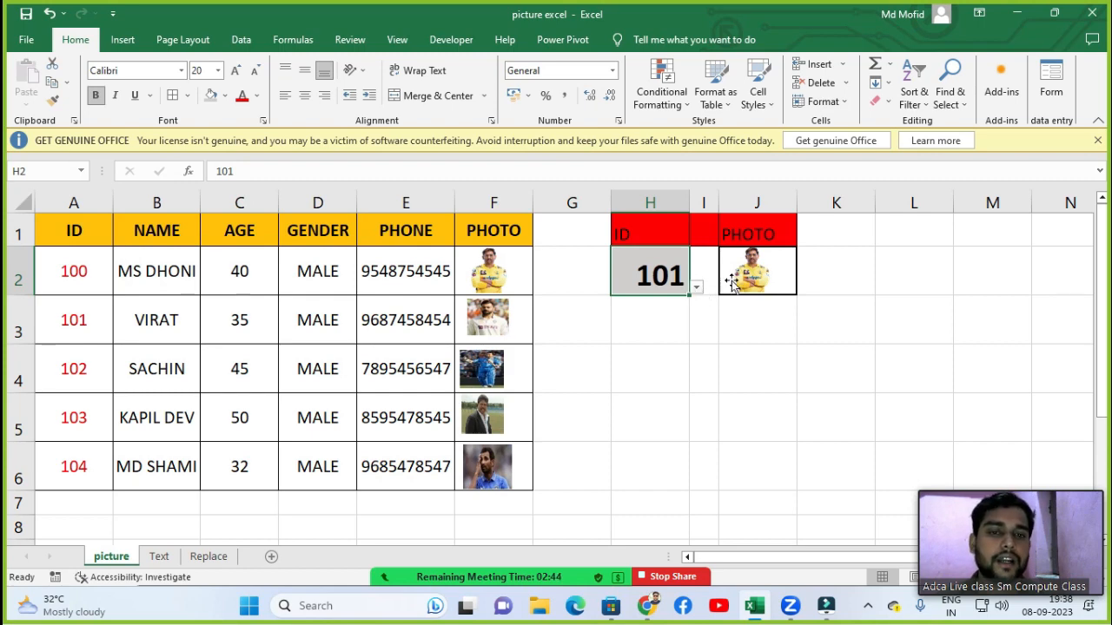
# Change the formula of the linked picture over J2 to =PHOTO.
pyautogui.click(753, 265)
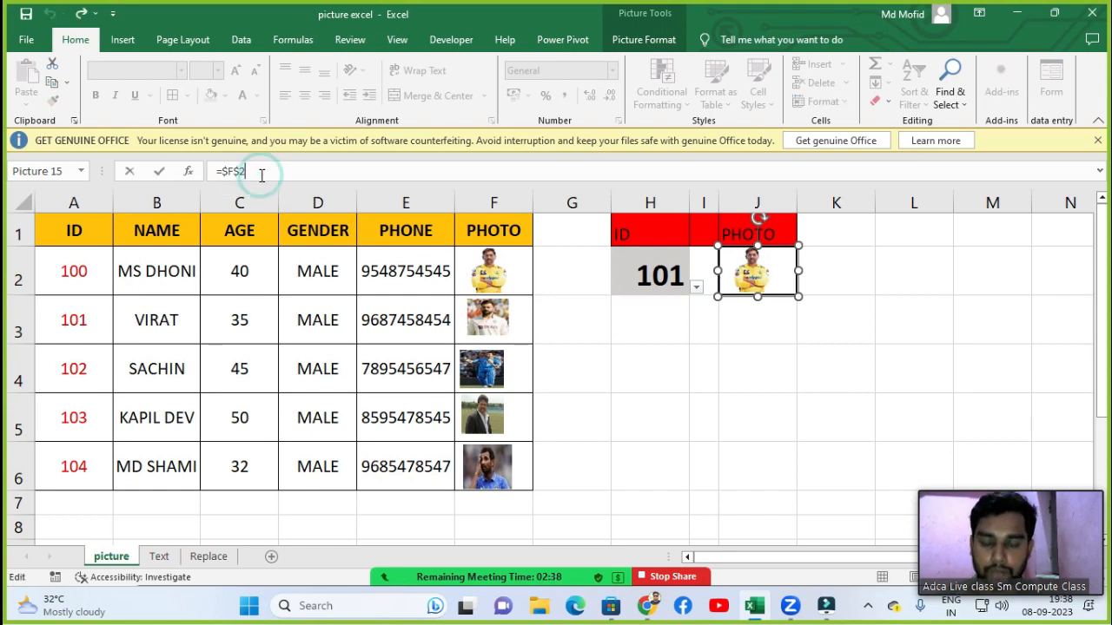
pyautogui.click(262, 174)
pyautogui.press('BackSpace')
pyautogui.press('BackSpace')
pyautogui.press('BackSpace')
pyautogui.press('BackSpace')
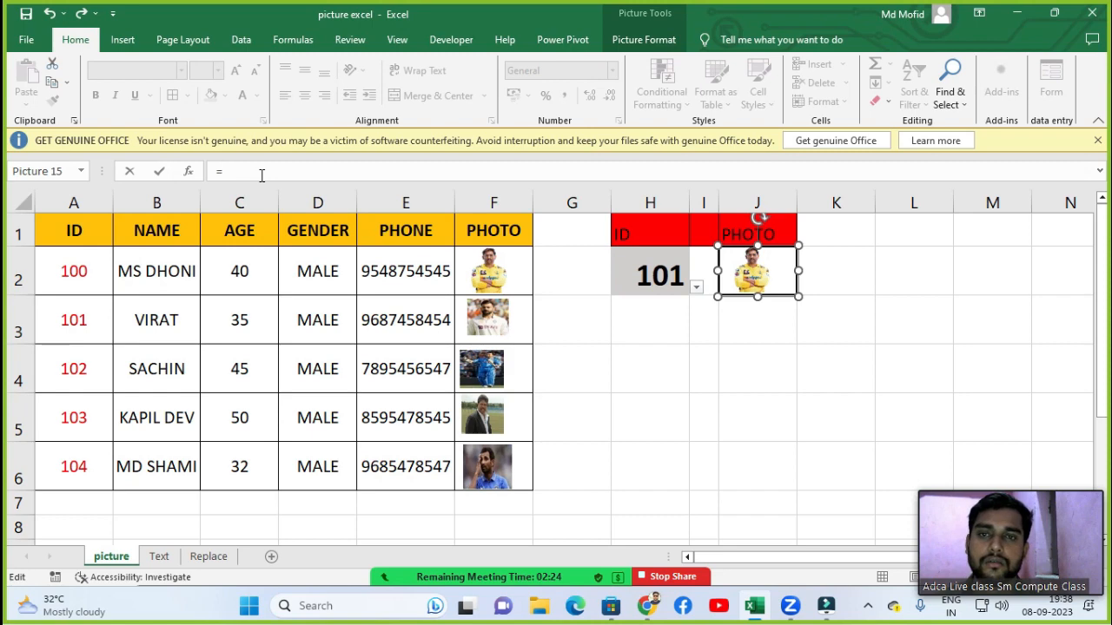
pyautogui.write('PH')
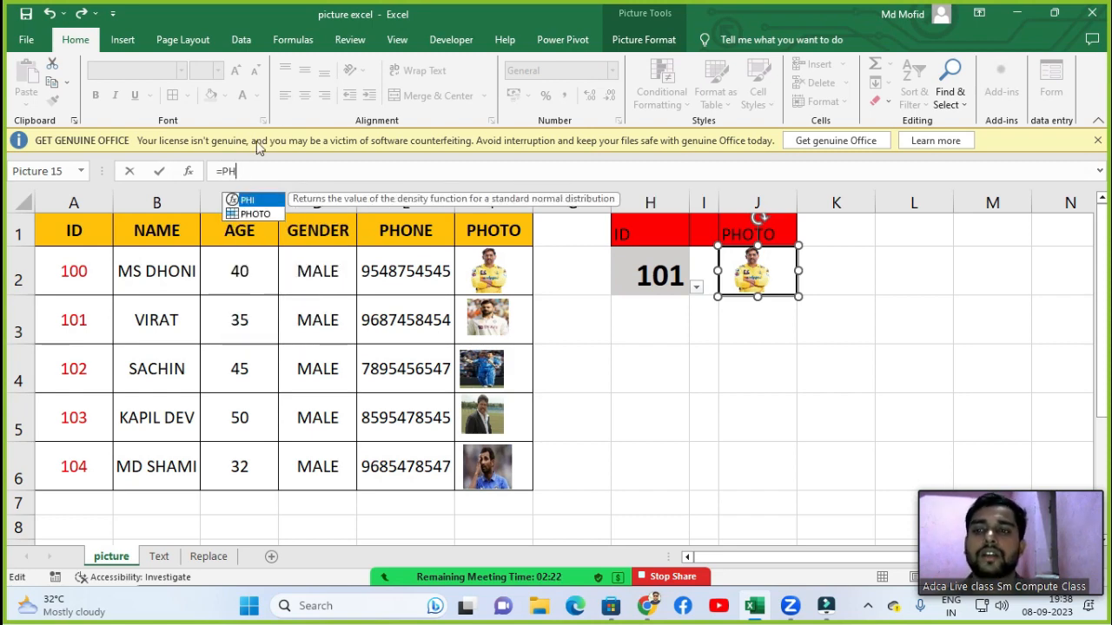
pyautogui.click(247, 215)
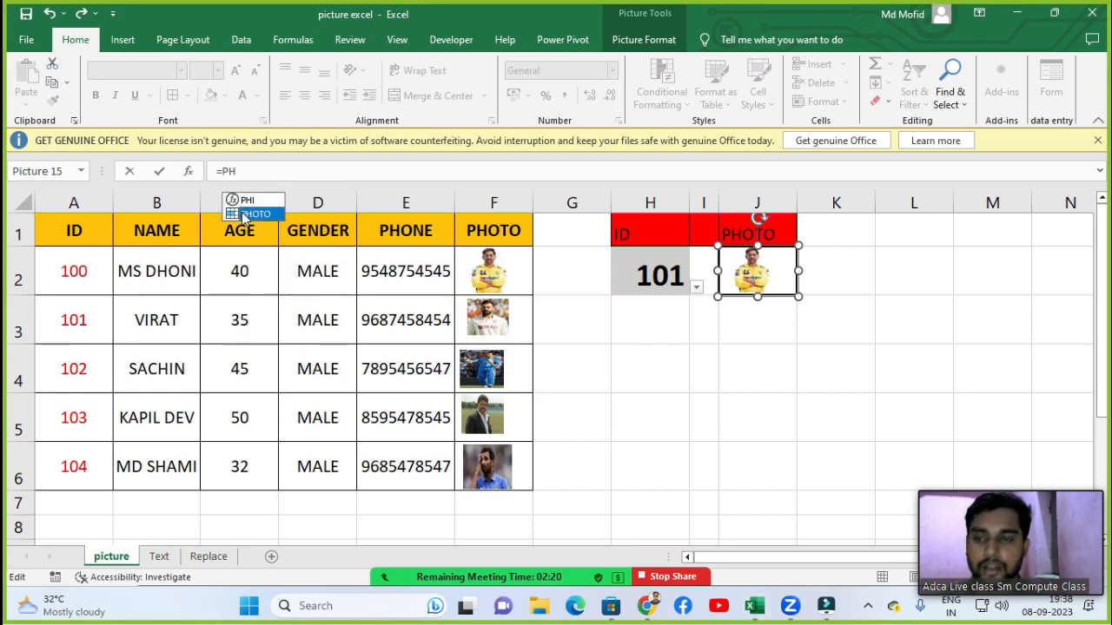
pyautogui.doubleClick(247, 214)
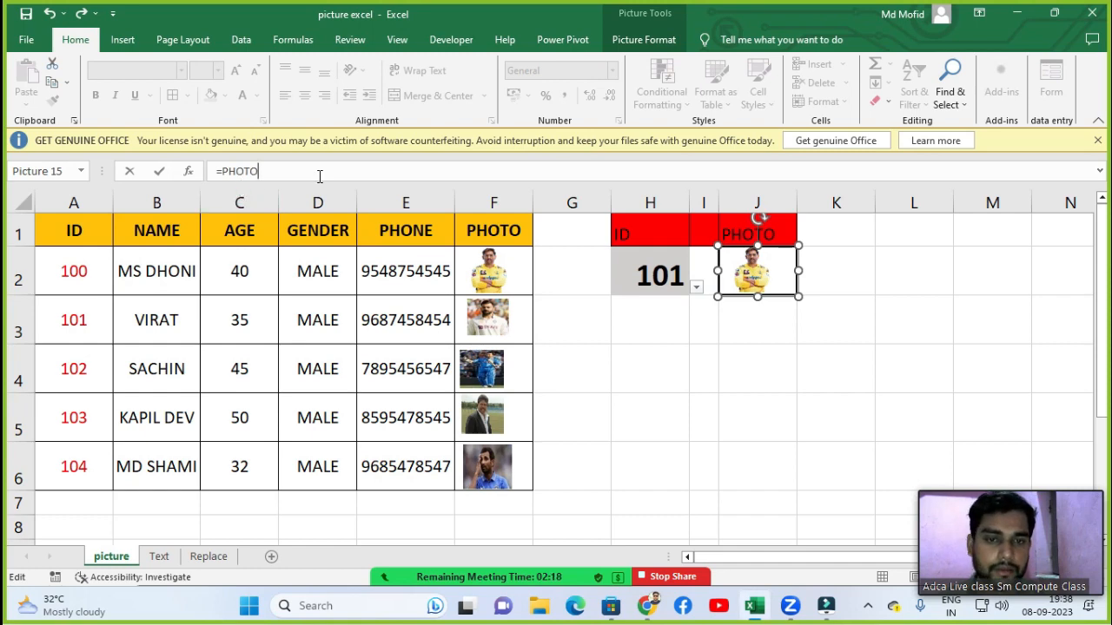
pyautogui.press('Return')
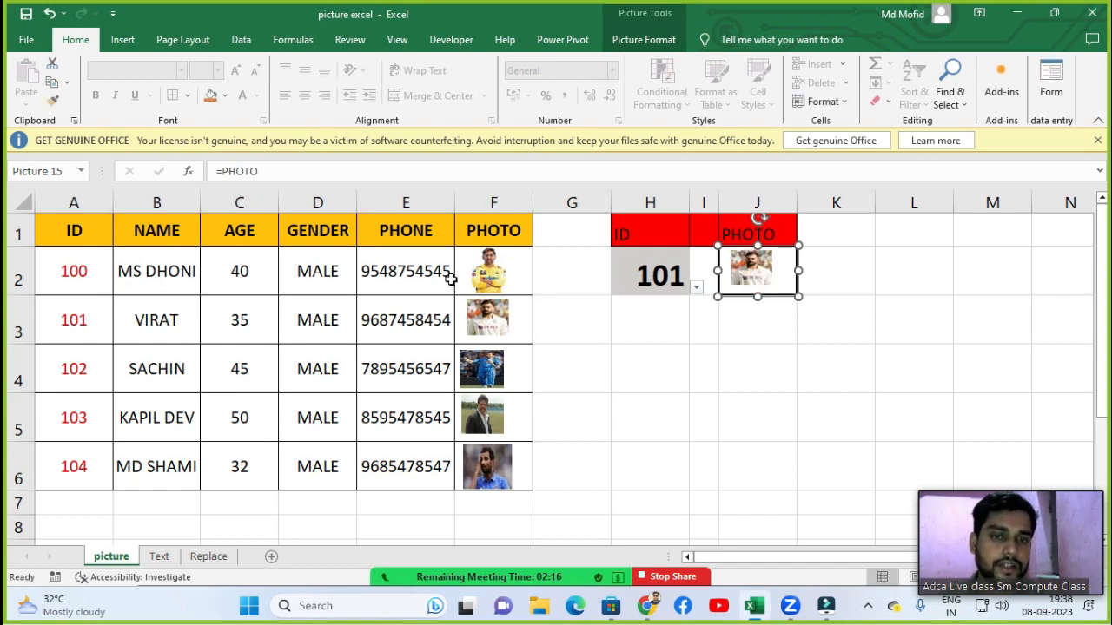
# Switch the ID in H2 to 103 and then to 104 to test the linked picture over J2.
pyautogui.click(739, 349)
pyautogui.click(649, 269)
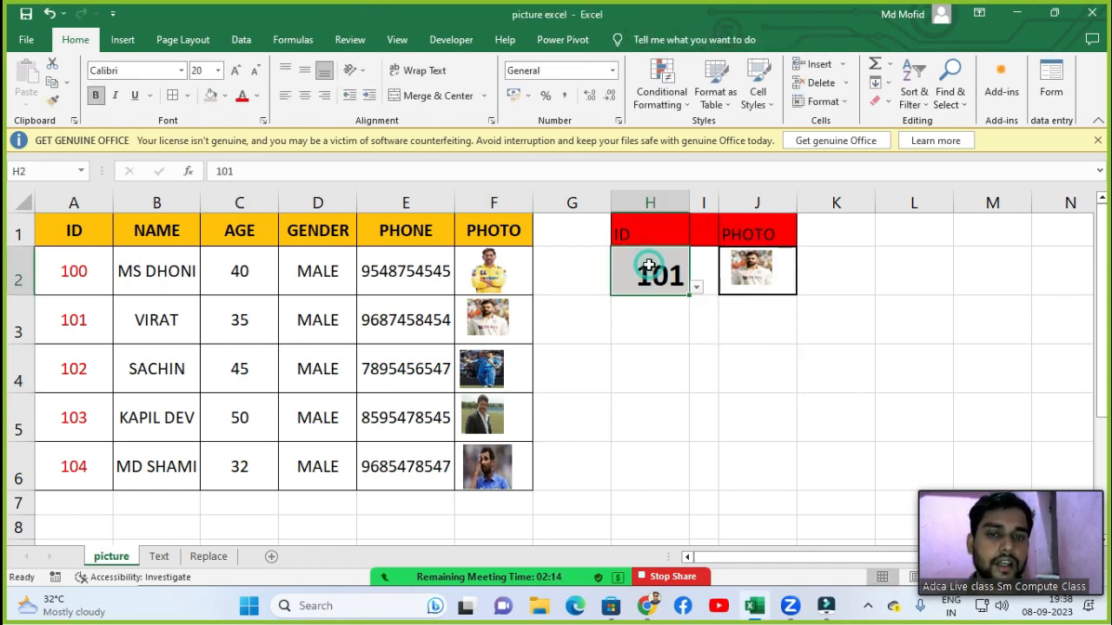
pyautogui.click(789, 269)
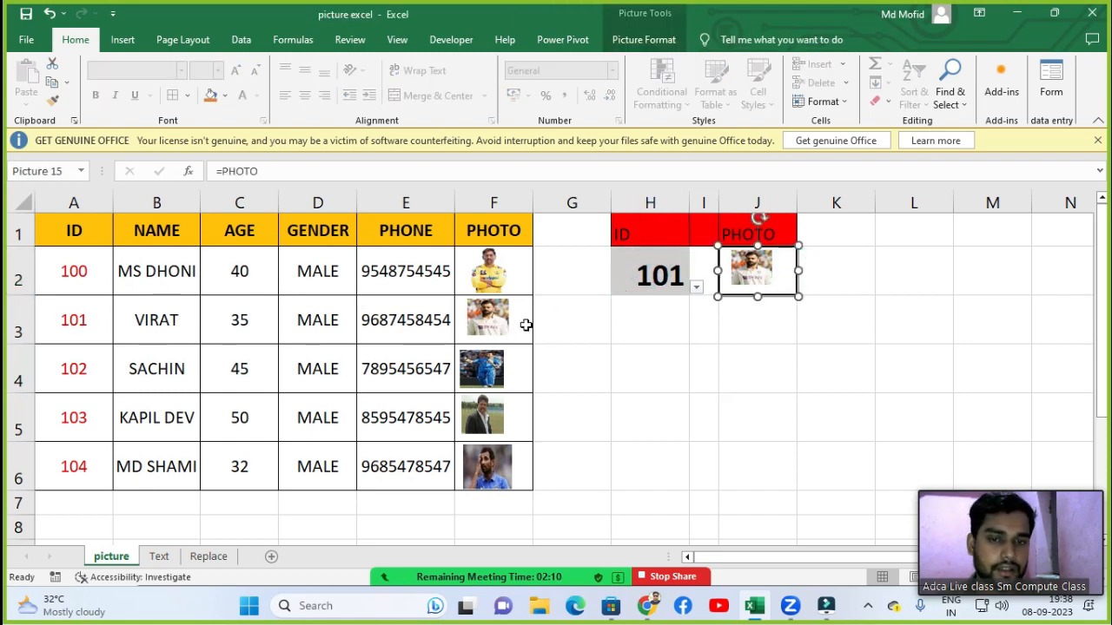
pyautogui.click(695, 288)
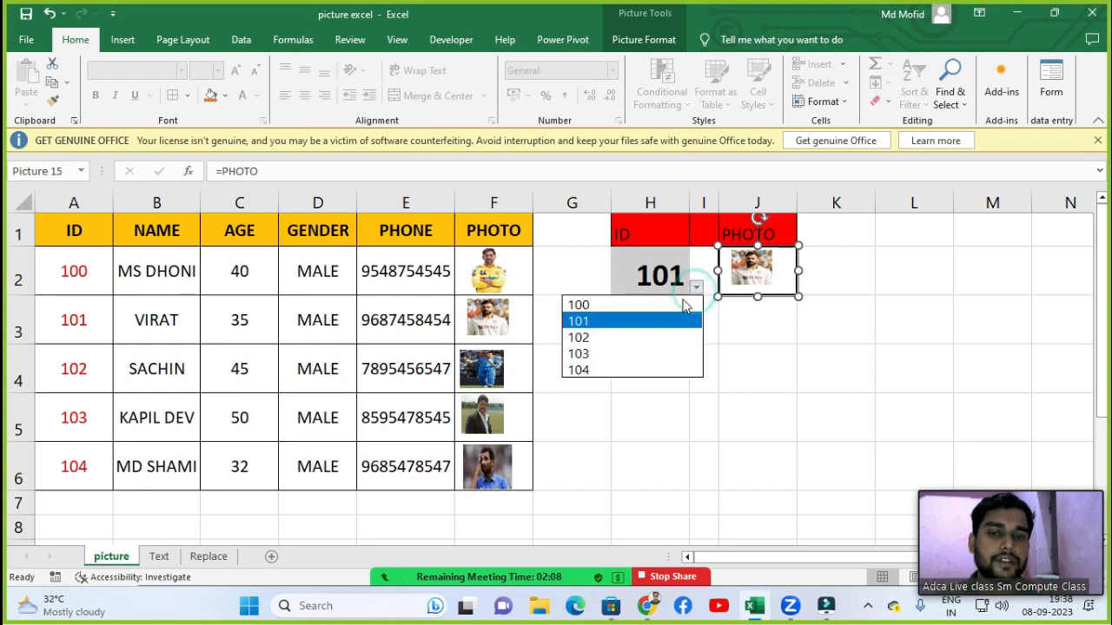
pyautogui.click(612, 354)
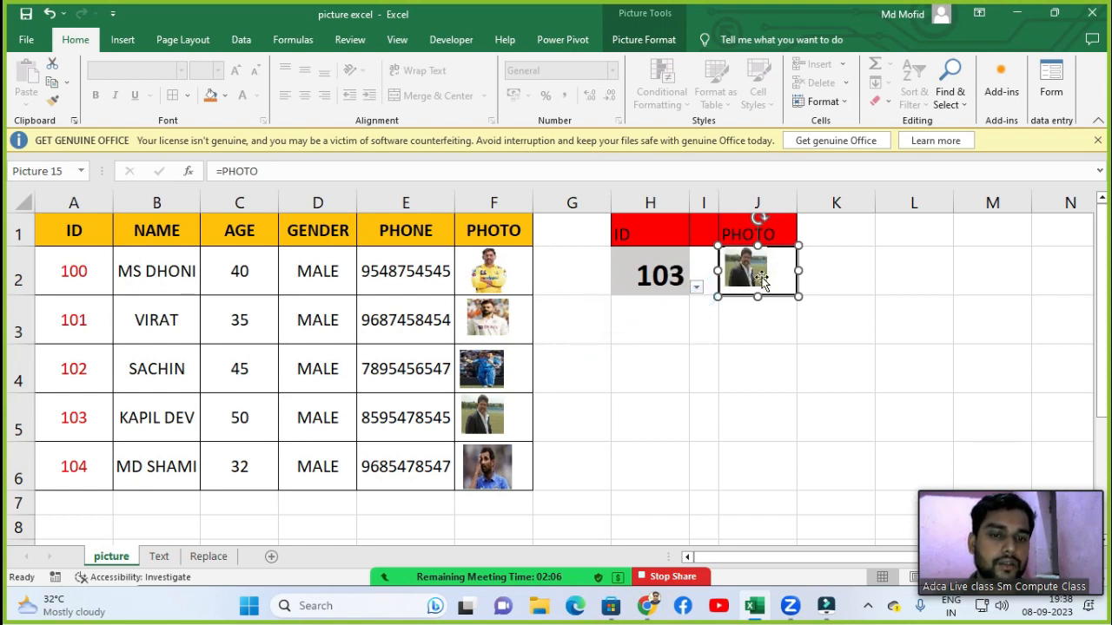
pyautogui.click(696, 288)
pyautogui.click(596, 369)
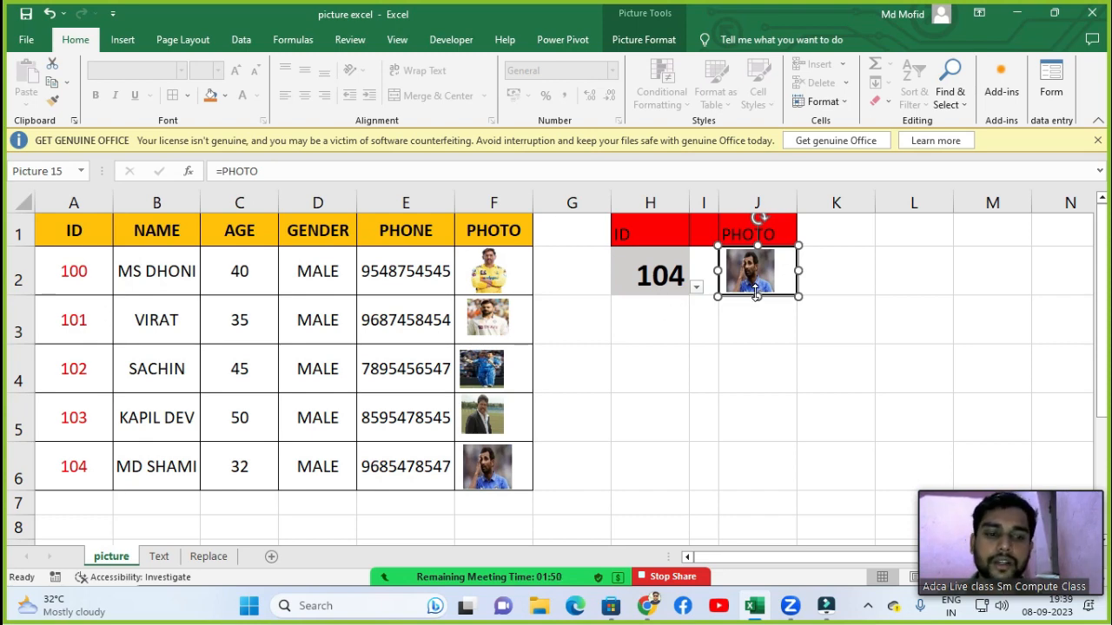
pyautogui.click(764, 352)
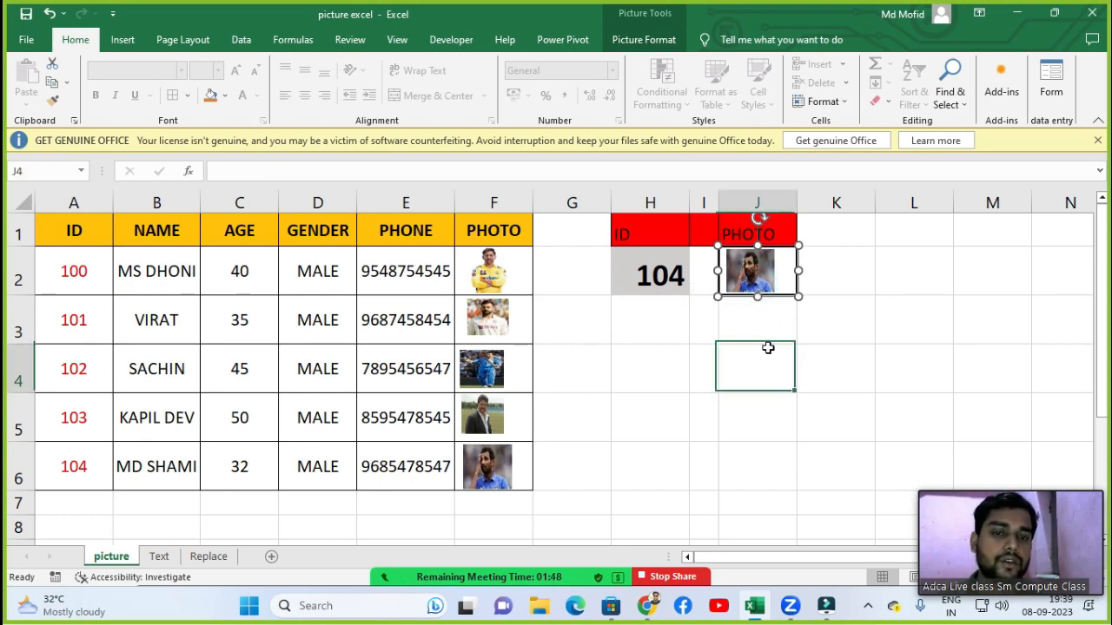
pyautogui.click(761, 287)
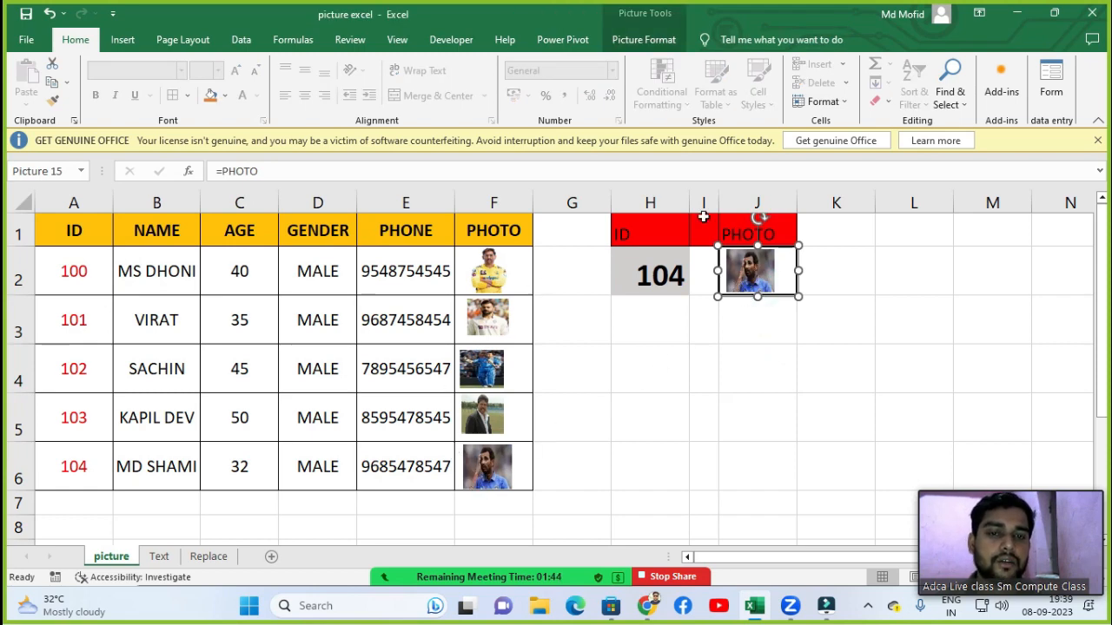
# Enlarge ID 104's photo in F6 well beyond its cell, then shrink and reposition it inside F6 to test the lookup picture.
pyautogui.click(495, 473)
pyautogui.moveTo(495, 474); pyautogui.dragTo(627, 564)
pyautogui.scroll(1, 801, 262)
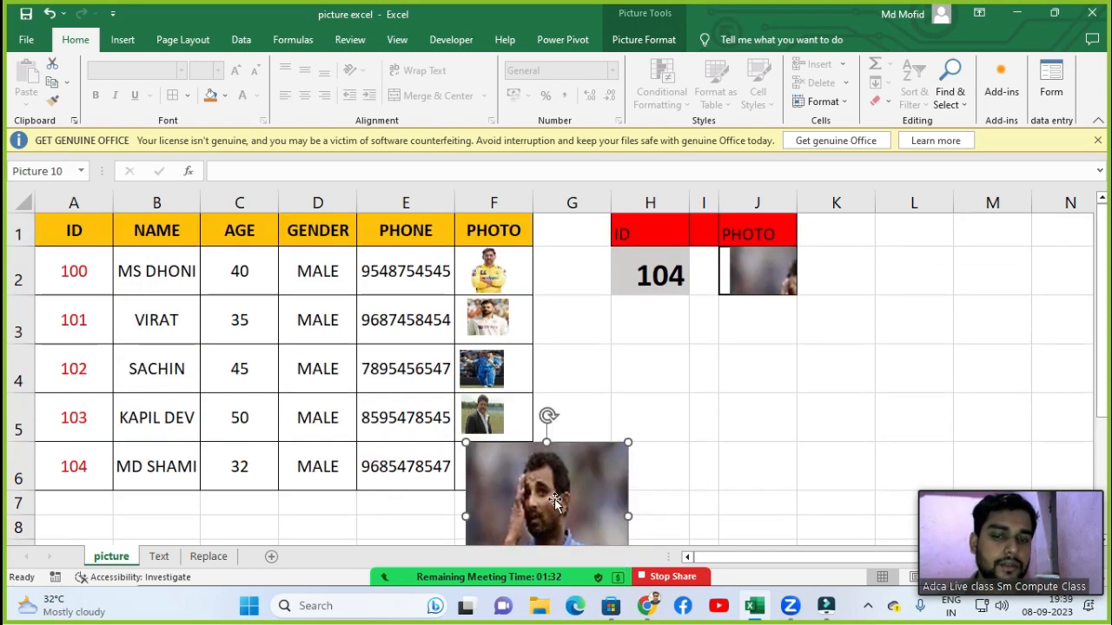
pyautogui.moveTo(551, 496); pyautogui.dragTo(430, 343)
pyautogui.moveTo(503, 430); pyautogui.dragTo(405, 342)
pyautogui.moveTo(474, 448); pyautogui.dragTo(494, 488)
pyautogui.click(842, 424)
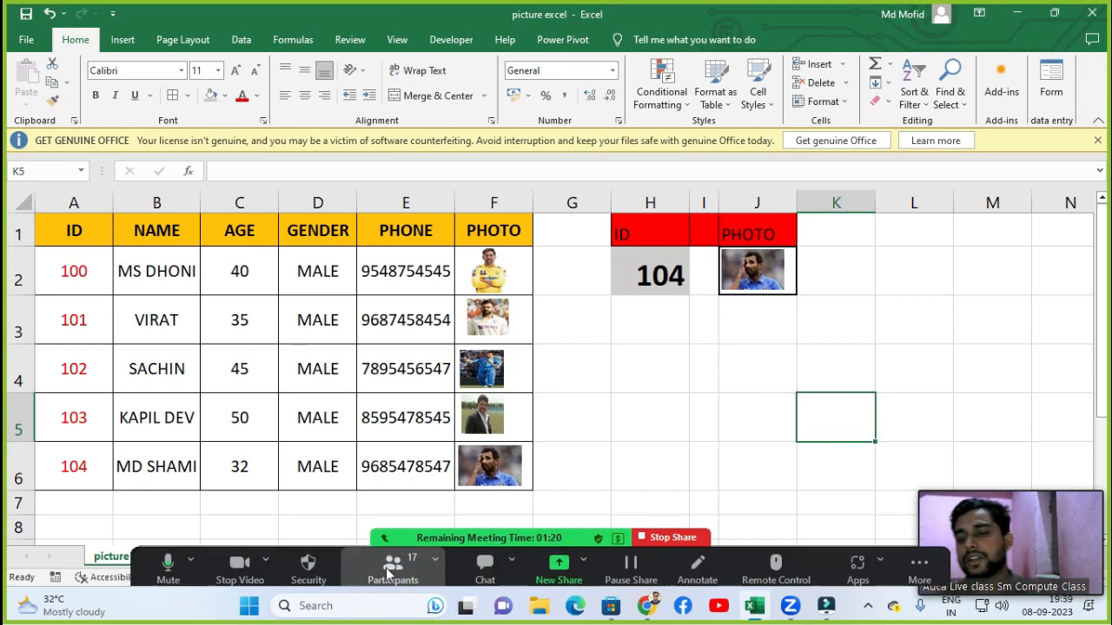
# In Zoom's participants list, mute all current and new participants without allowing them to unmute themselves, then close the list and return to the worksheet.
pyautogui.click(391, 561)
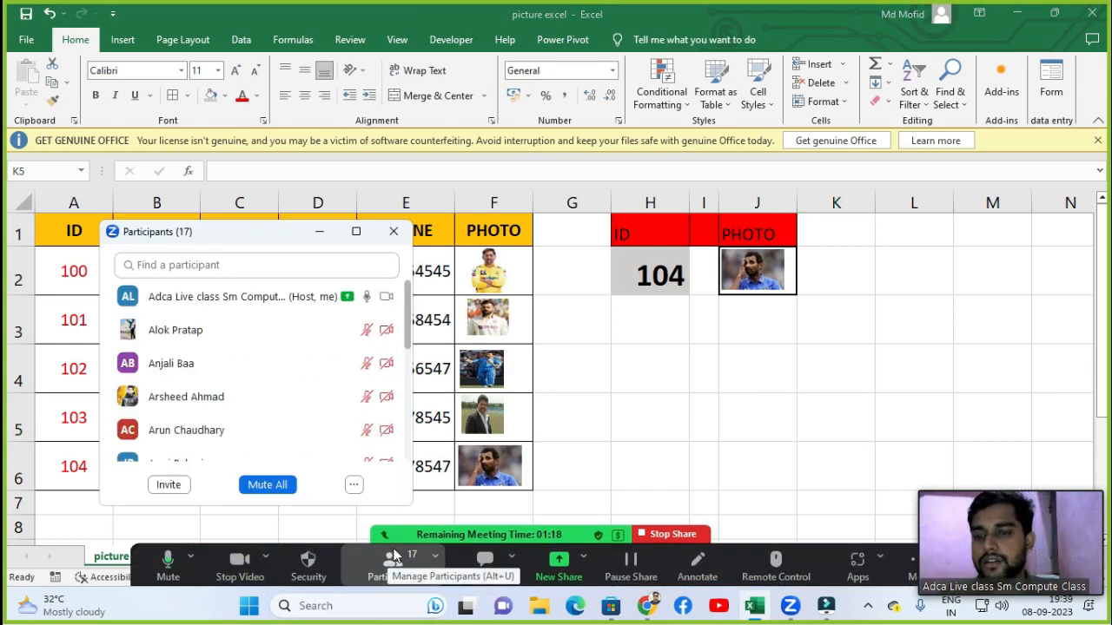
pyautogui.click(351, 489)
pyautogui.click(433, 433)
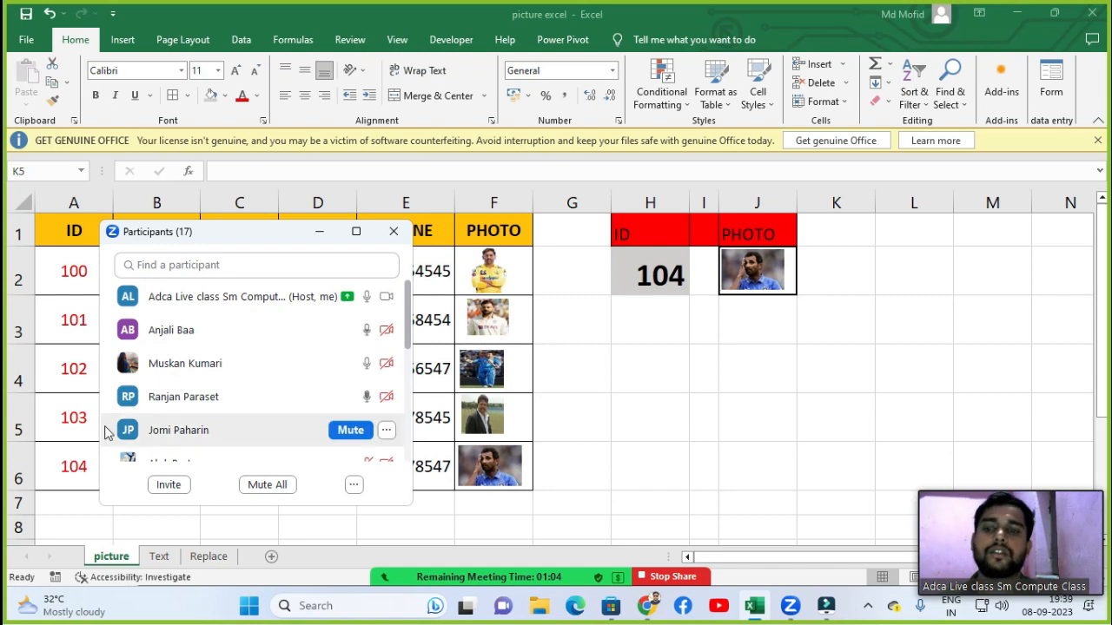
pyautogui.click(260, 485)
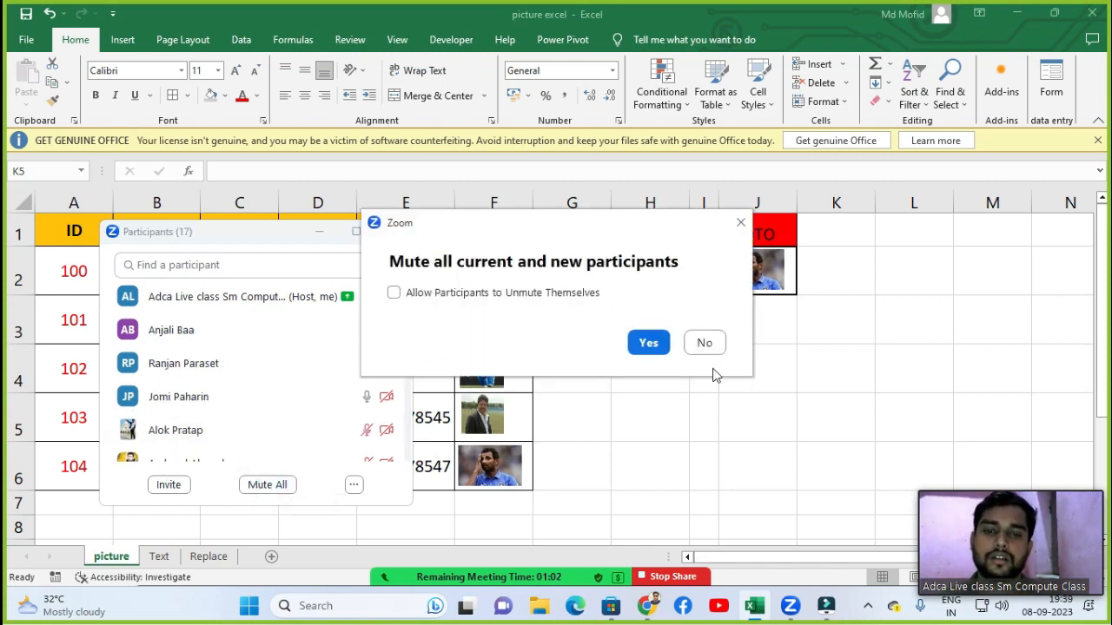
pyautogui.click(633, 343)
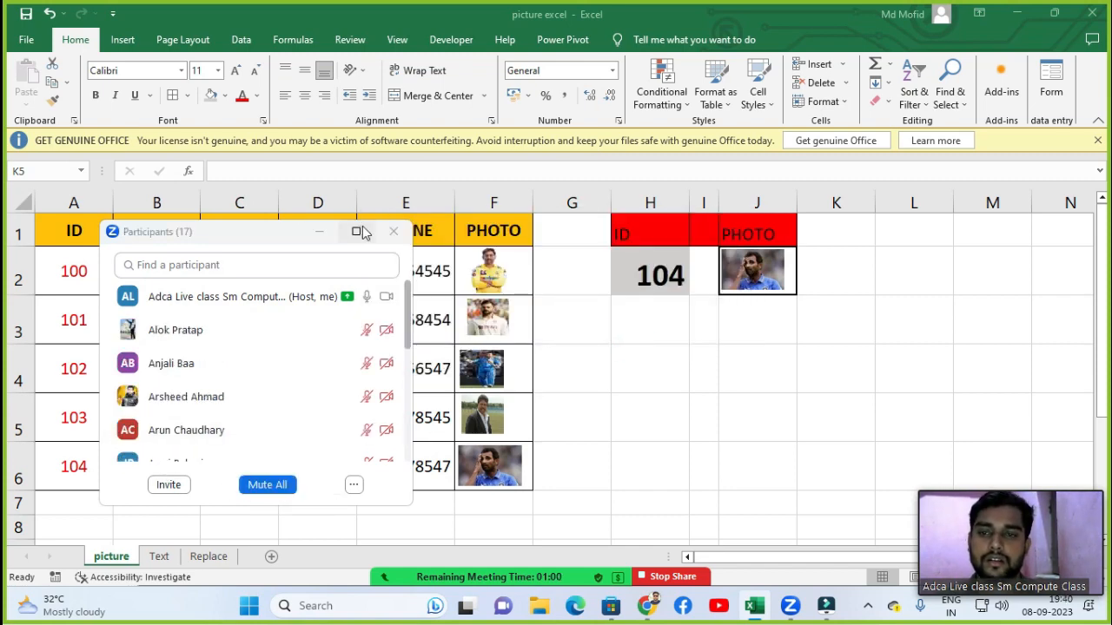
pyautogui.click(393, 231)
pyautogui.click(649, 369)
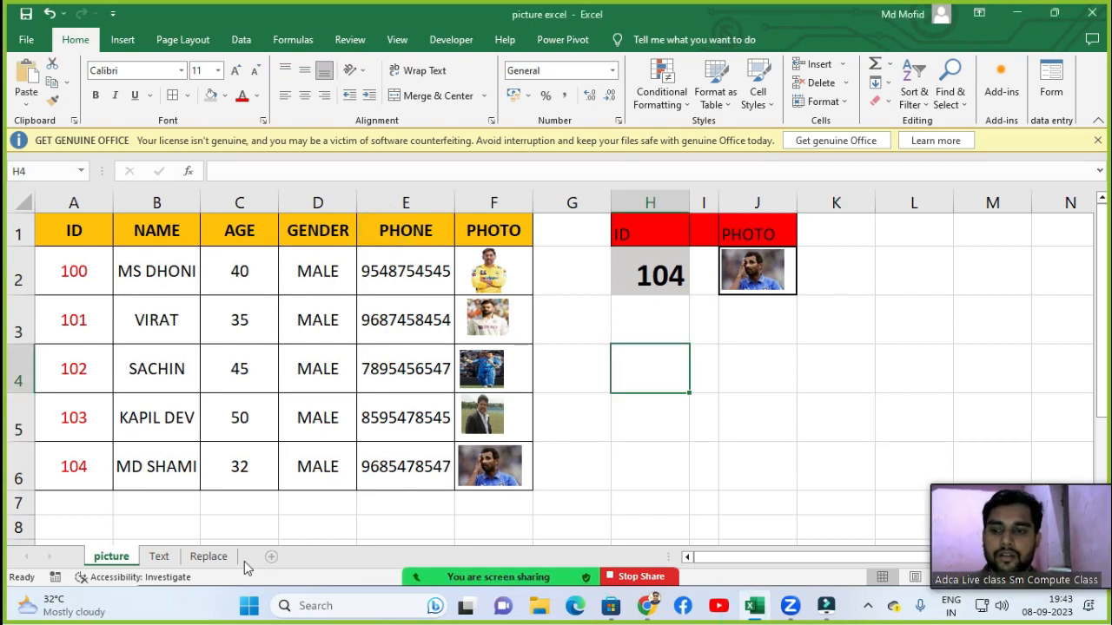
# Open the Text sheet and look over the Convert Dates to Months table.
pyautogui.click(161, 559)
pyautogui.click(569, 274)
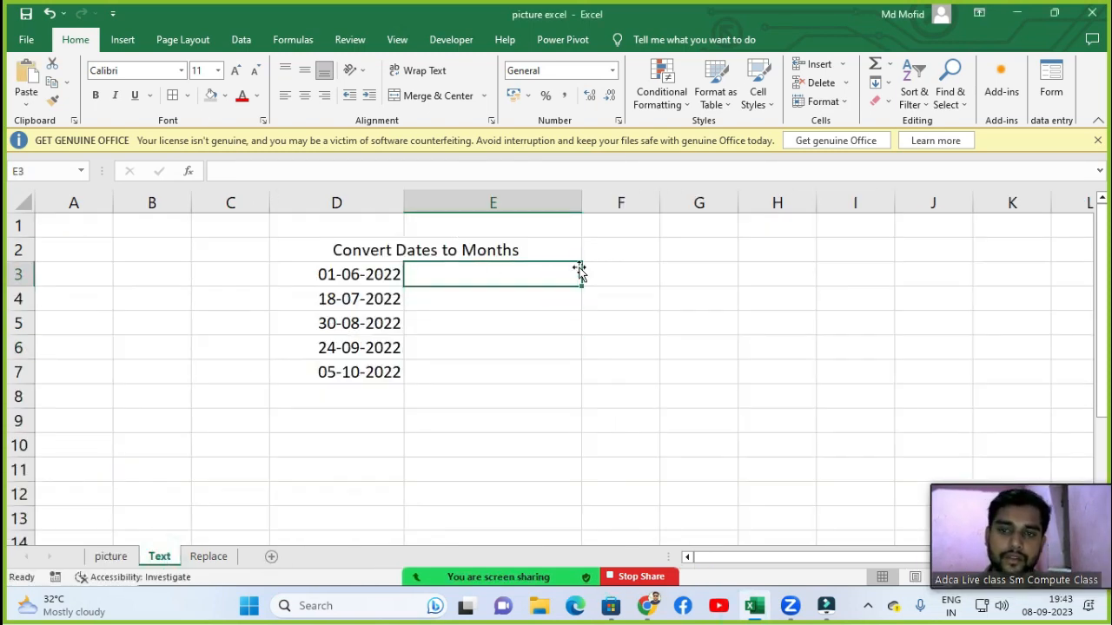
pyautogui.click(392, 249)
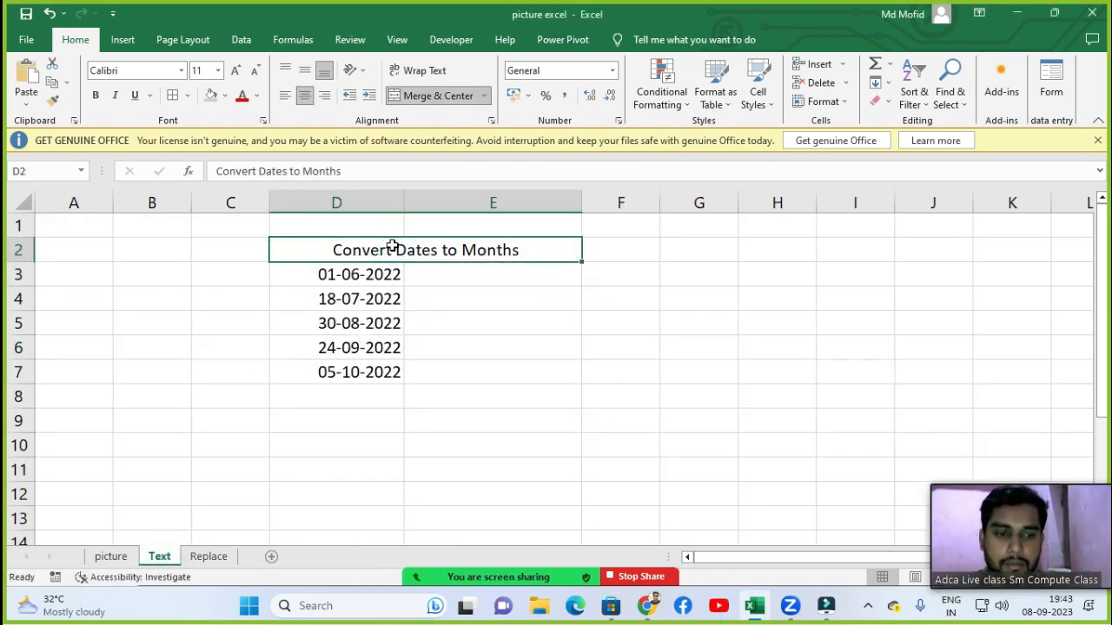
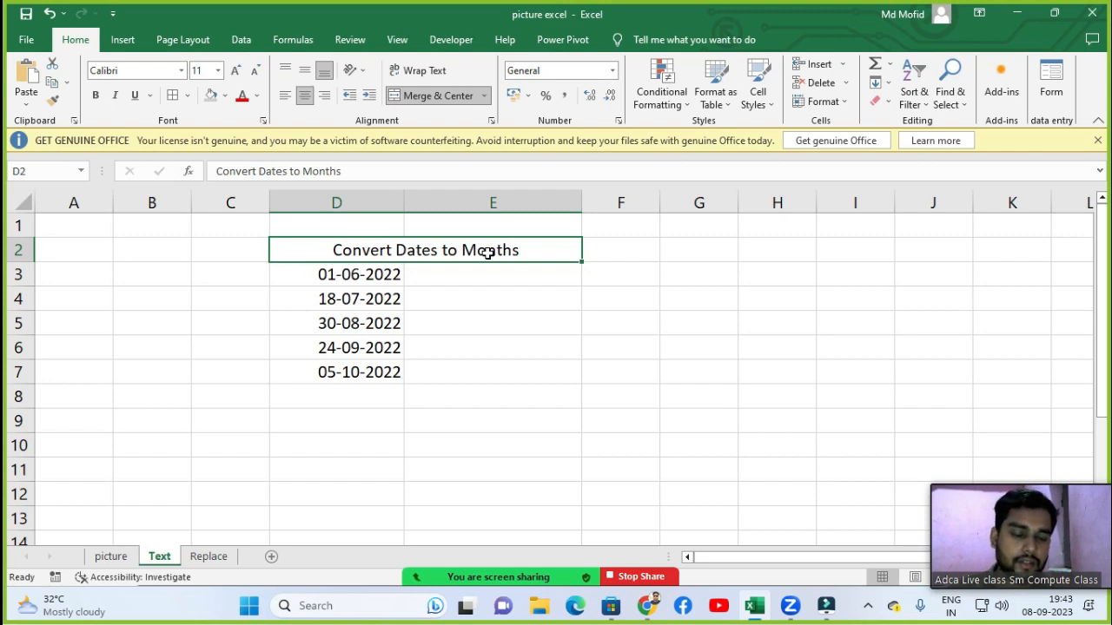
pyautogui.click(479, 299)
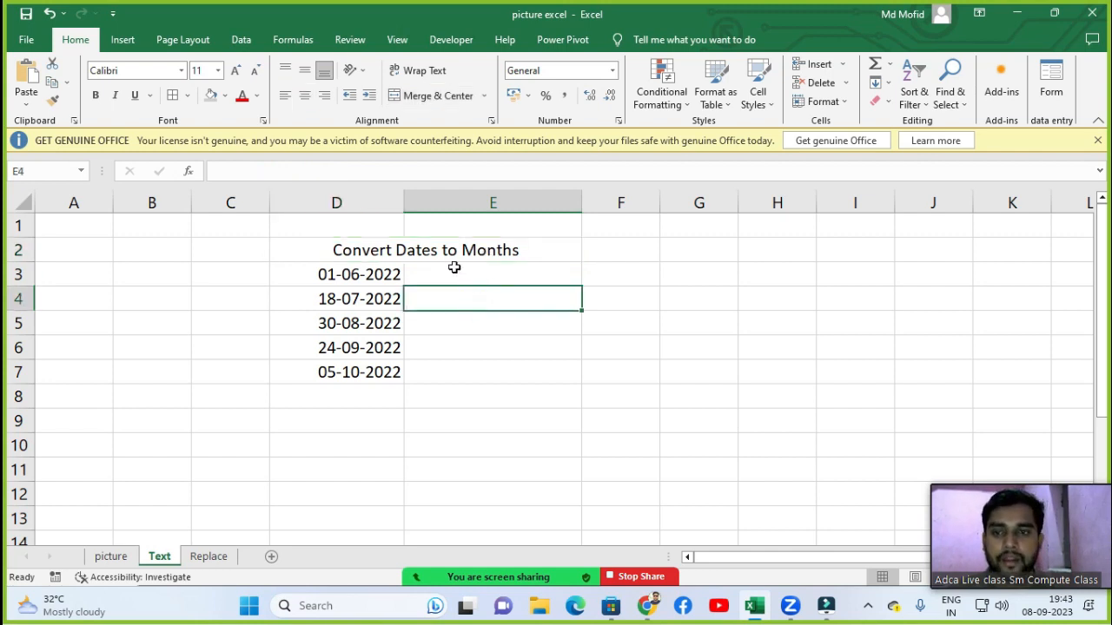
# Apply all borders to the Convert Dates to Months table in D2:E7.
pyautogui.click(400, 249)
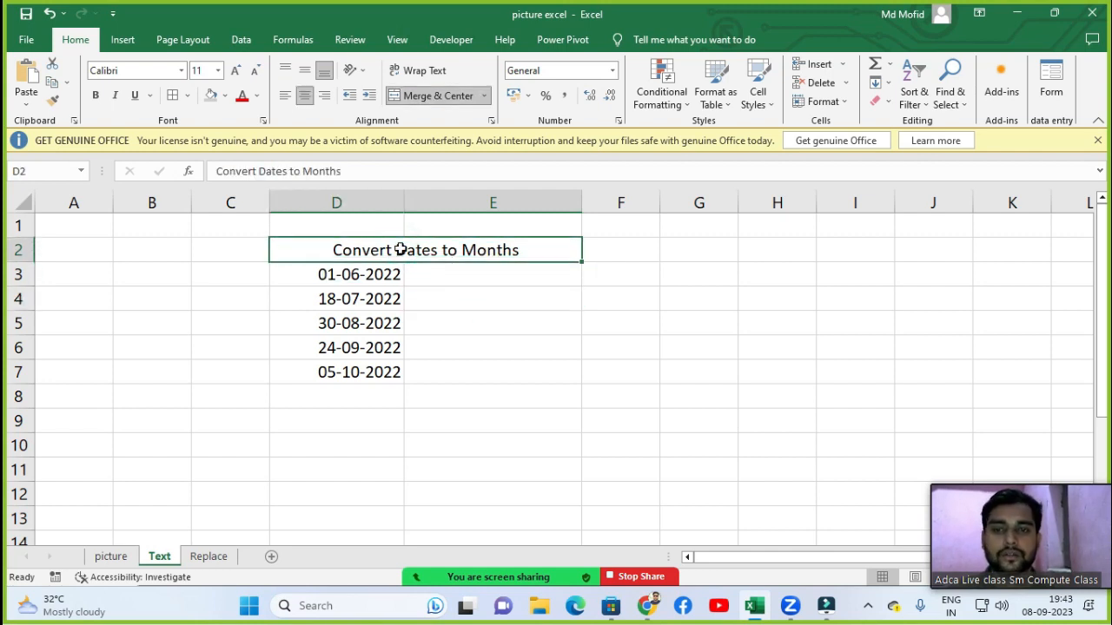
pyautogui.hotkey('shift', 'Down')
pyautogui.hotkey('shift', 'Down')
pyautogui.hotkey('shift', 'Down')
pyautogui.hotkey('shift', 'Down')
pyautogui.hotkey('shift', 'Down')
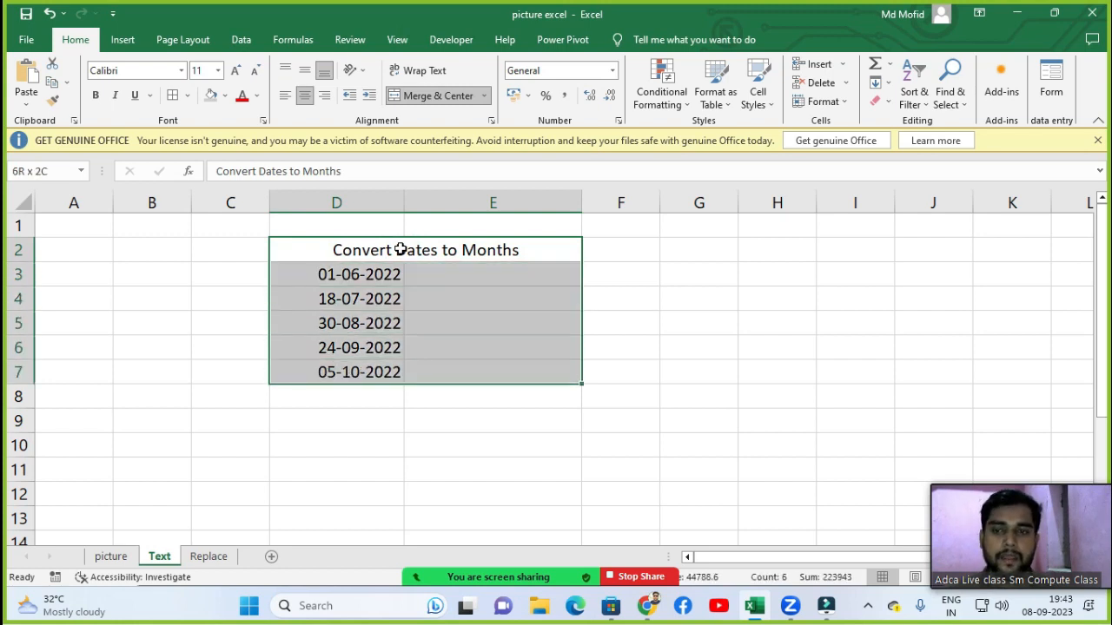
pyautogui.press('alt')
pyautogui.press('h')
pyautogui.press('b')
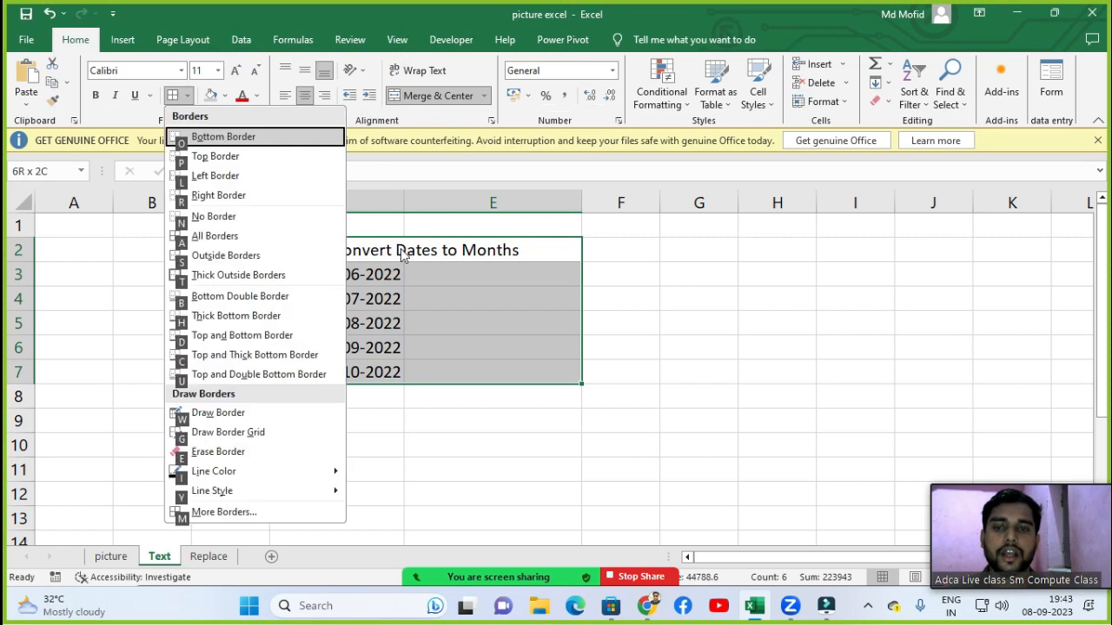
pyautogui.press('a')
pyautogui.press('Down')
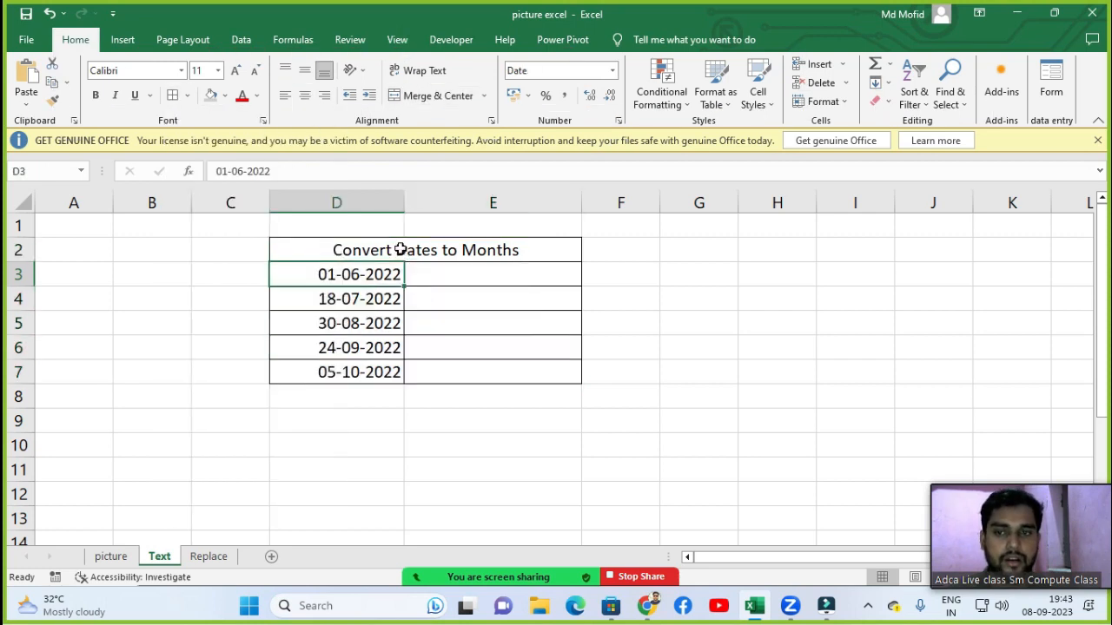
# Format the Convert Dates to Months heading in D2 as 16 pt bold with a gold fill.
pyautogui.press('Up')
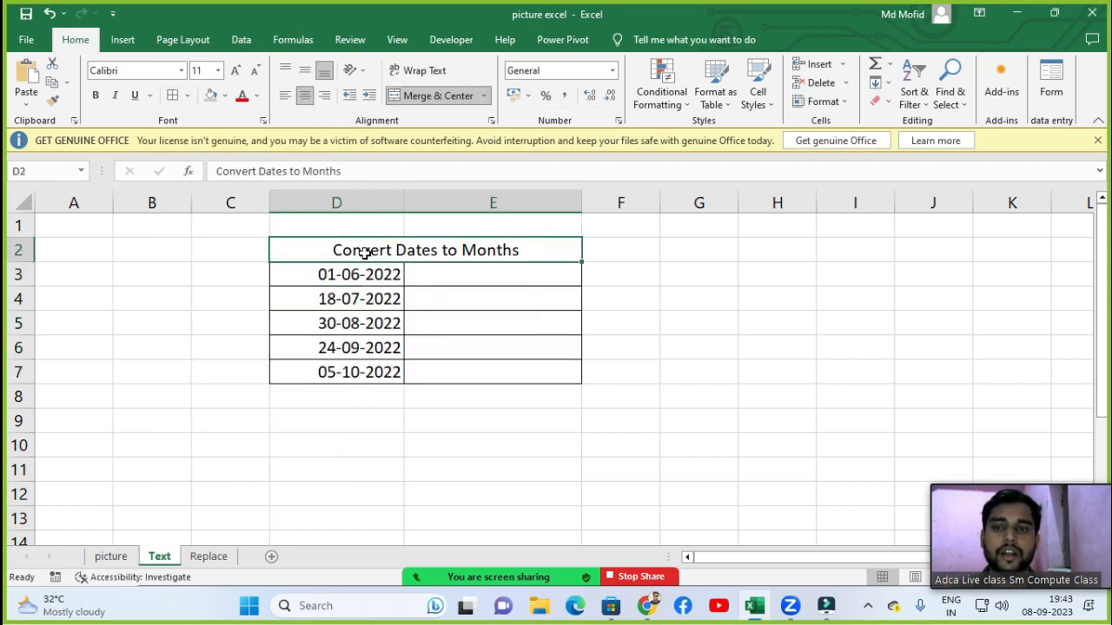
pyautogui.click(235, 71)
pyautogui.click(235, 71)
pyautogui.click(235, 72)
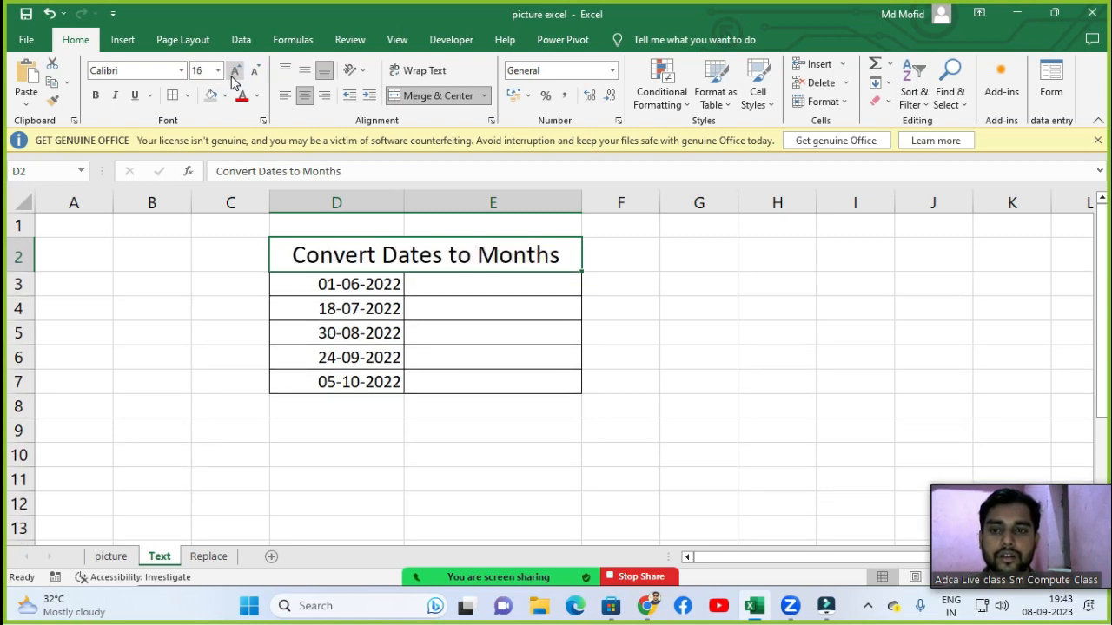
pyautogui.click(96, 95)
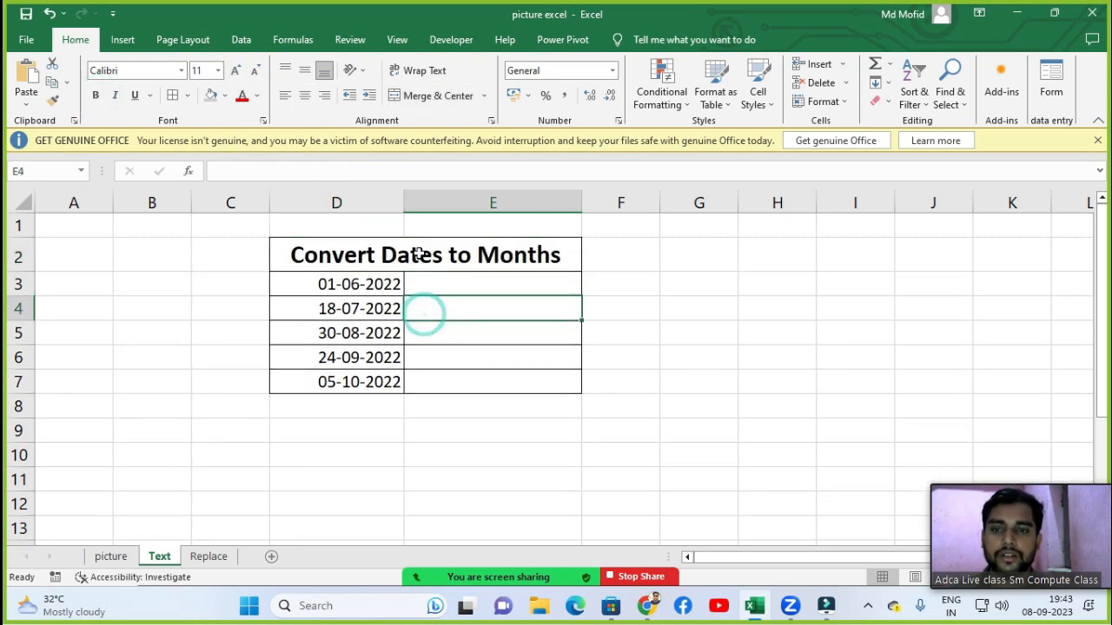
pyautogui.click(225, 95)
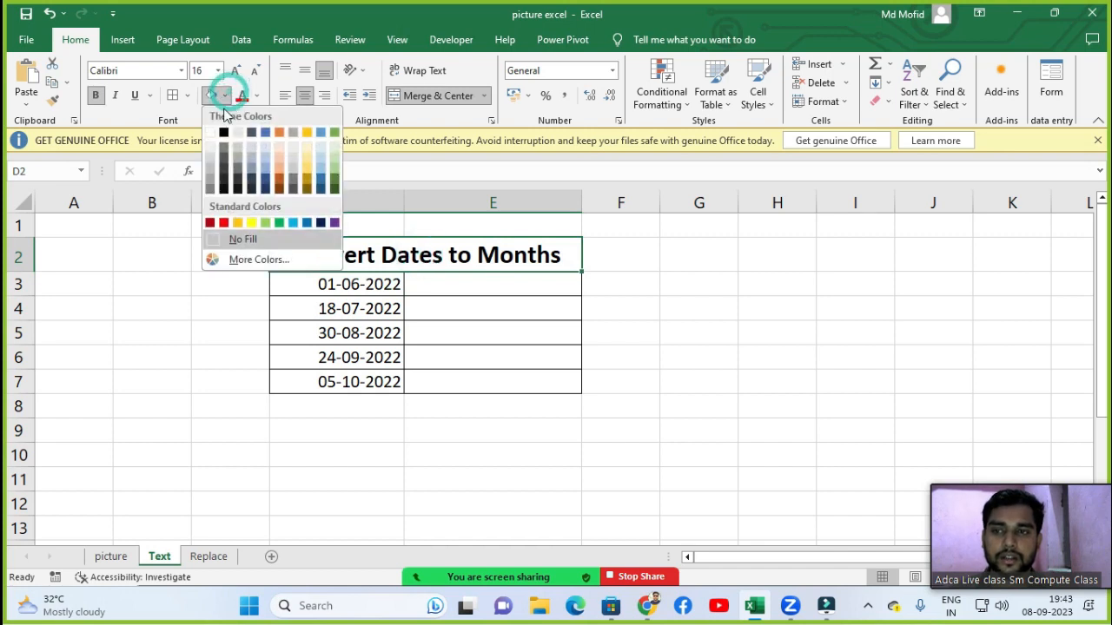
pyautogui.click(244, 224)
pyautogui.click(441, 288)
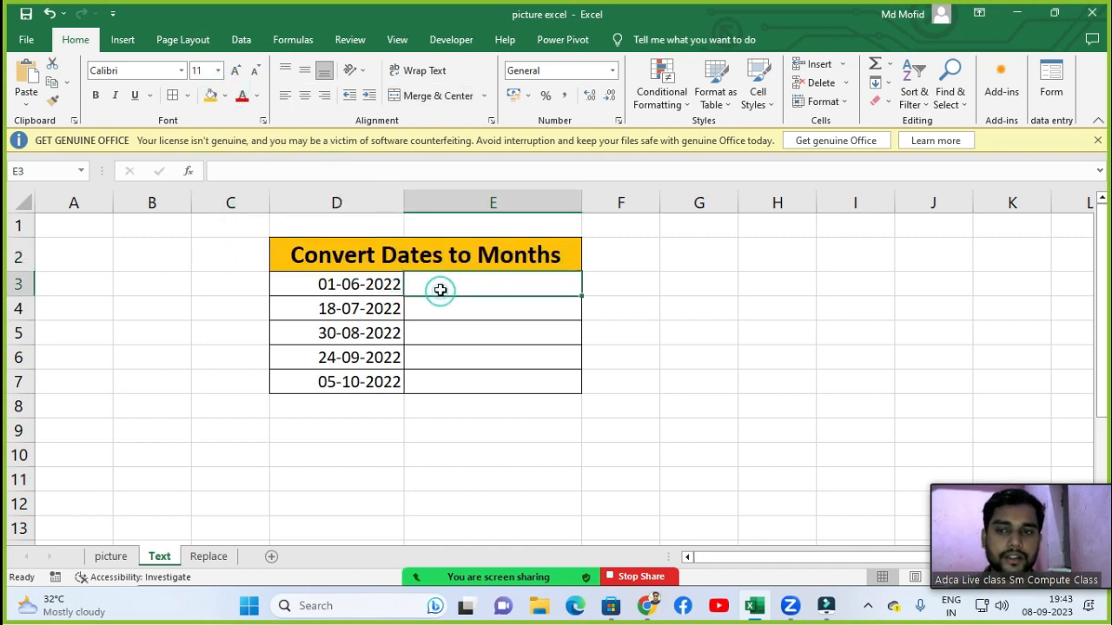
pyautogui.click(309, 293)
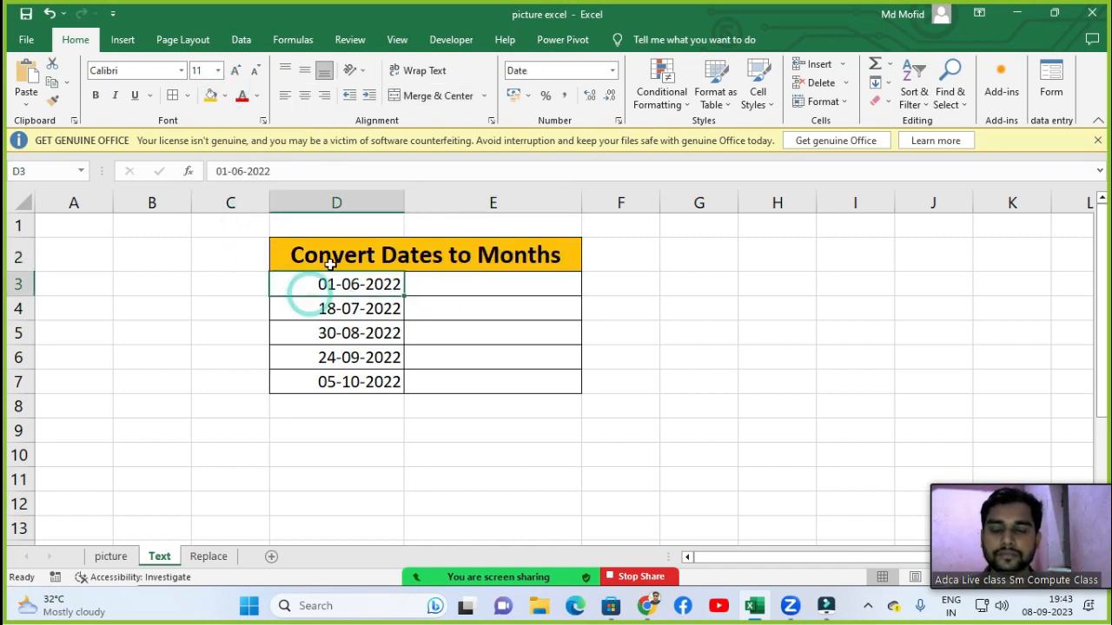
pyautogui.click(442, 282)
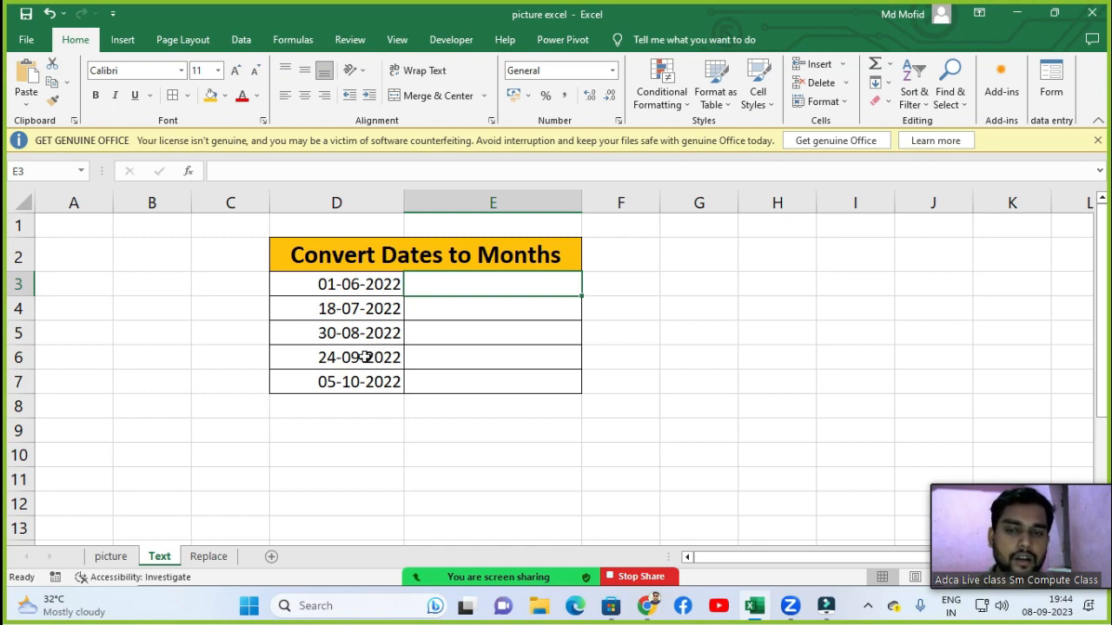
pyautogui.click(479, 312)
pyautogui.click(458, 280)
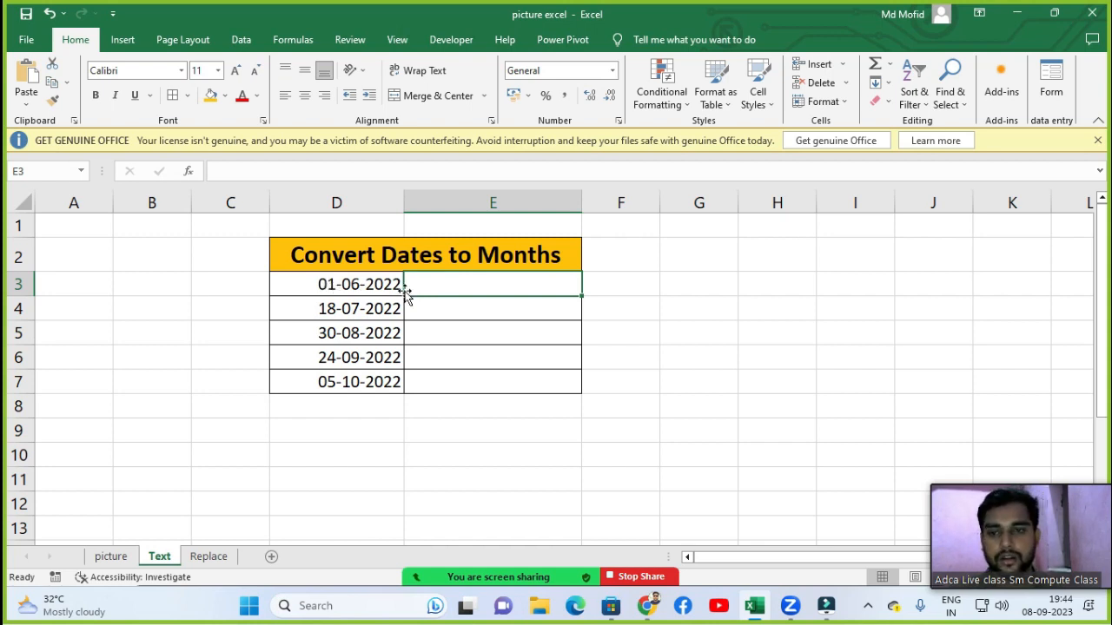
pyautogui.click(440, 302)
pyautogui.click(440, 288)
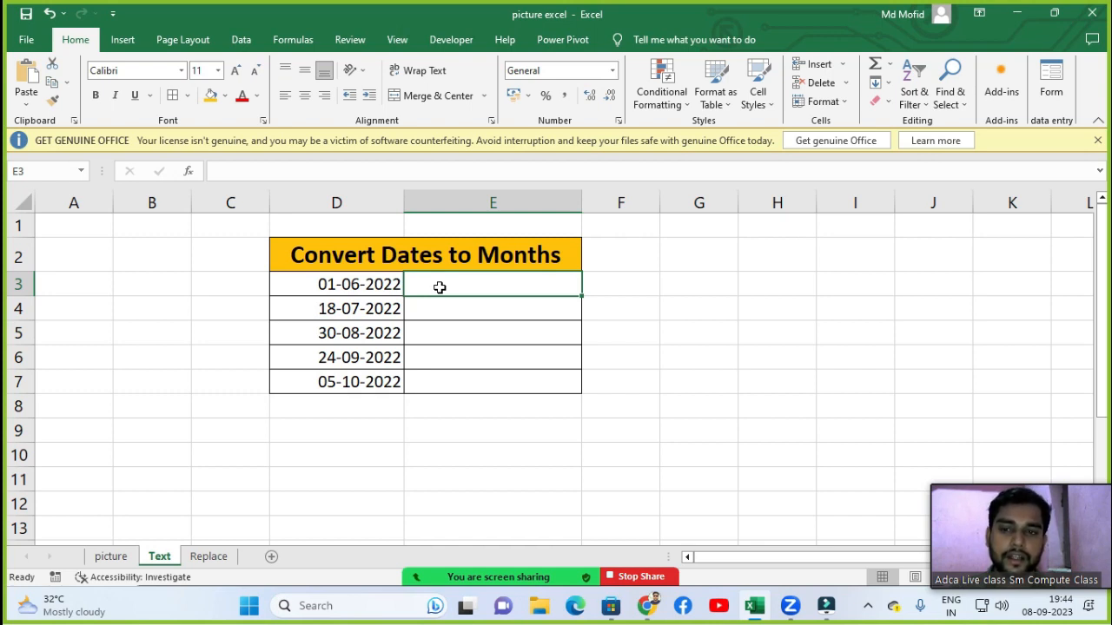
pyautogui.click(317, 290)
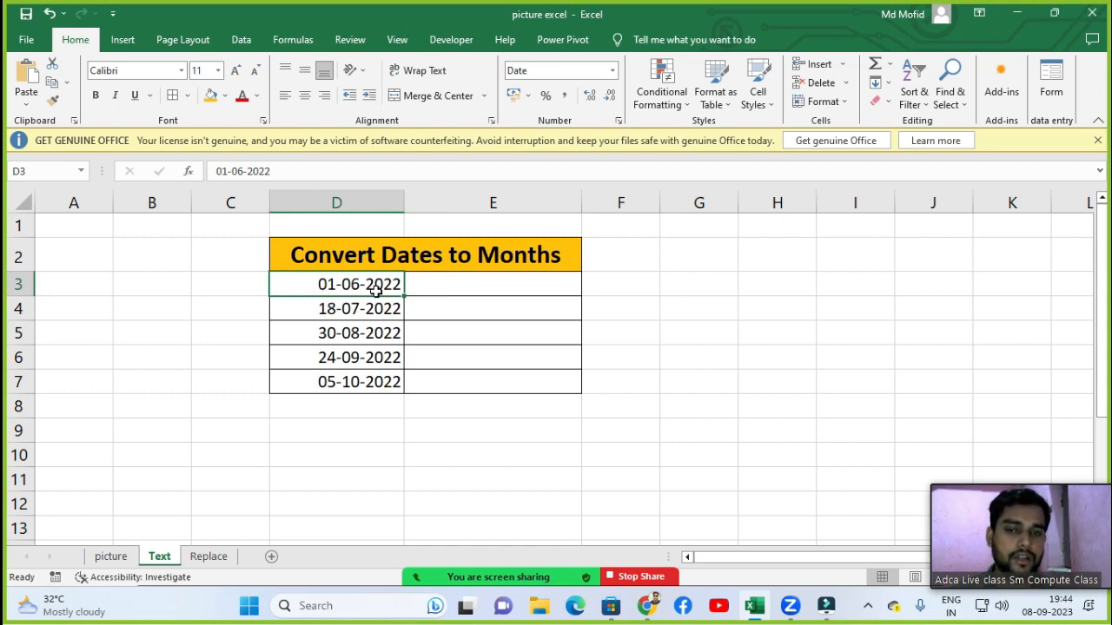
pyautogui.click(434, 284)
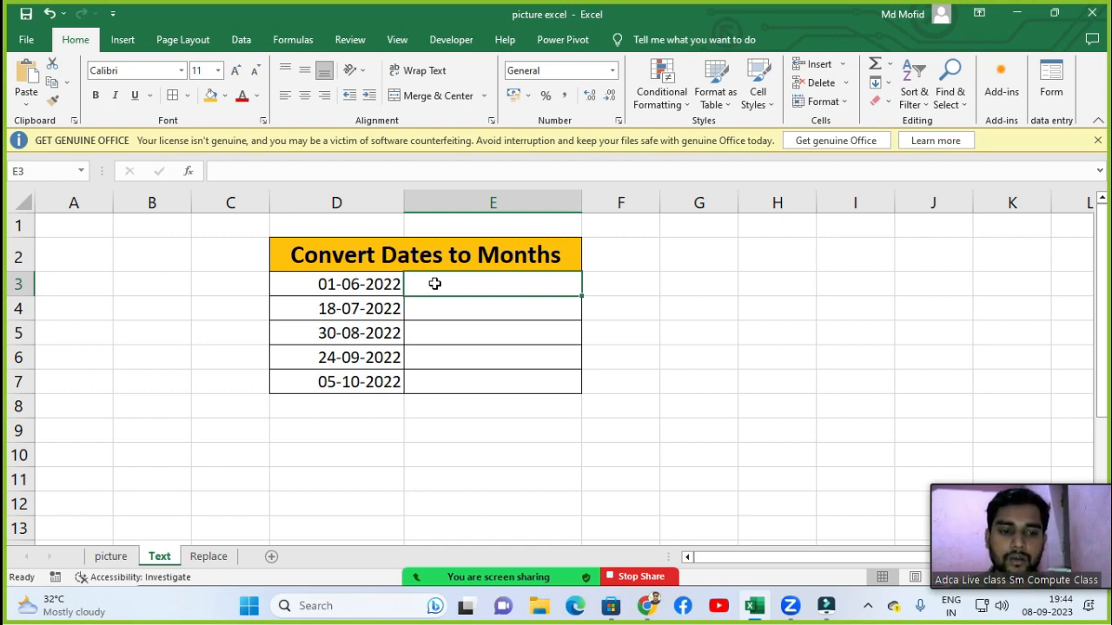
pyautogui.click(426, 301)
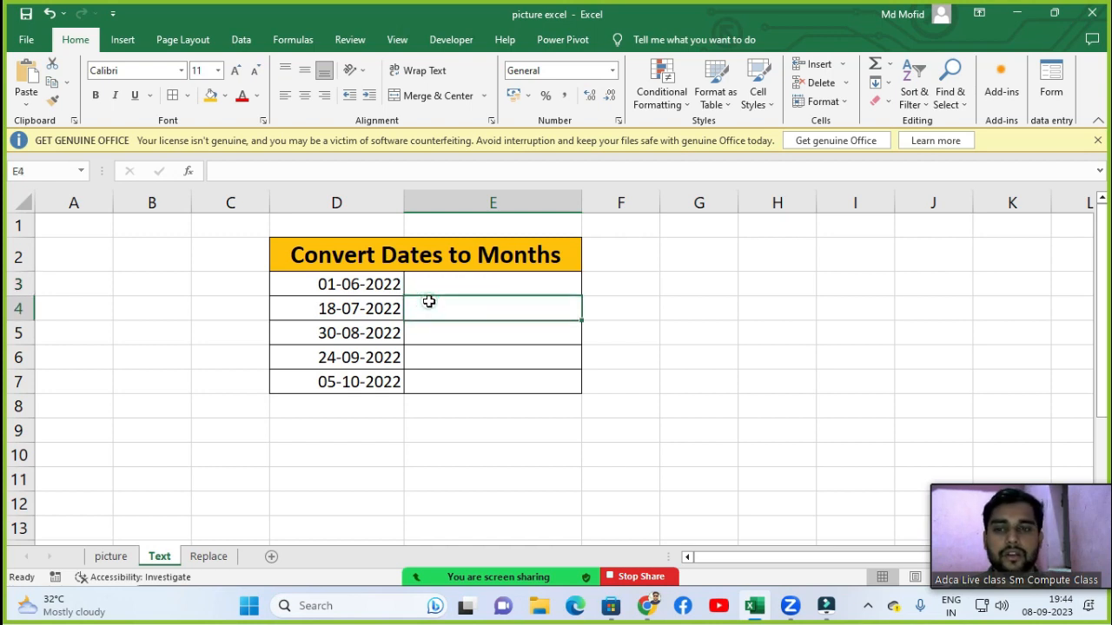
pyautogui.click(430, 284)
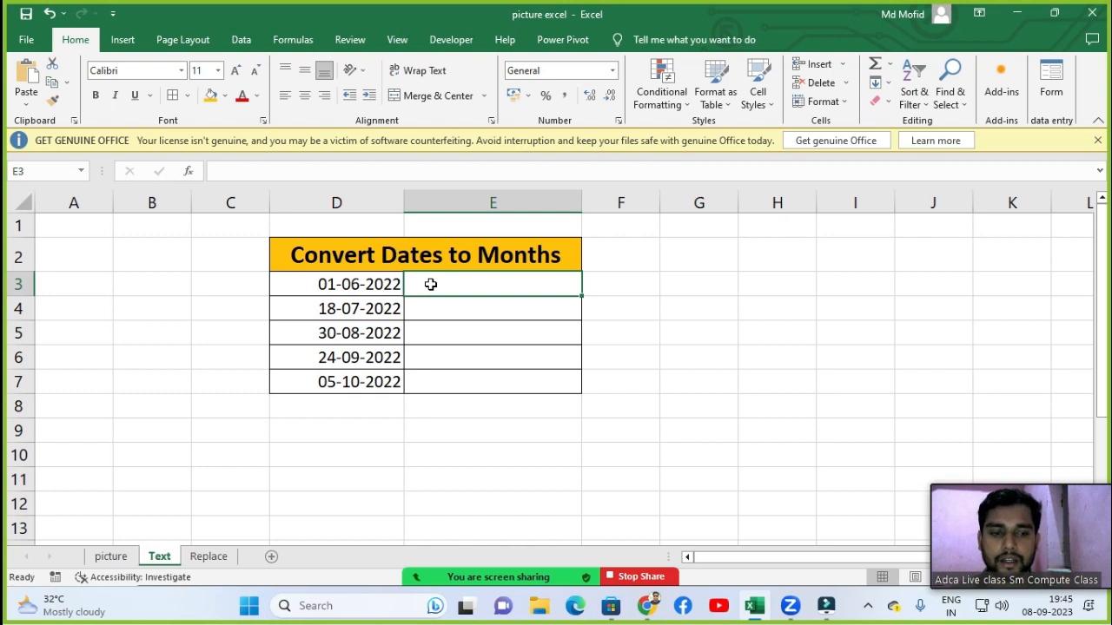
# Enter the formula =TEXT(D3,"DD") in E3 to extract the two-digit day from the first date.
pyautogui.write('=TE')
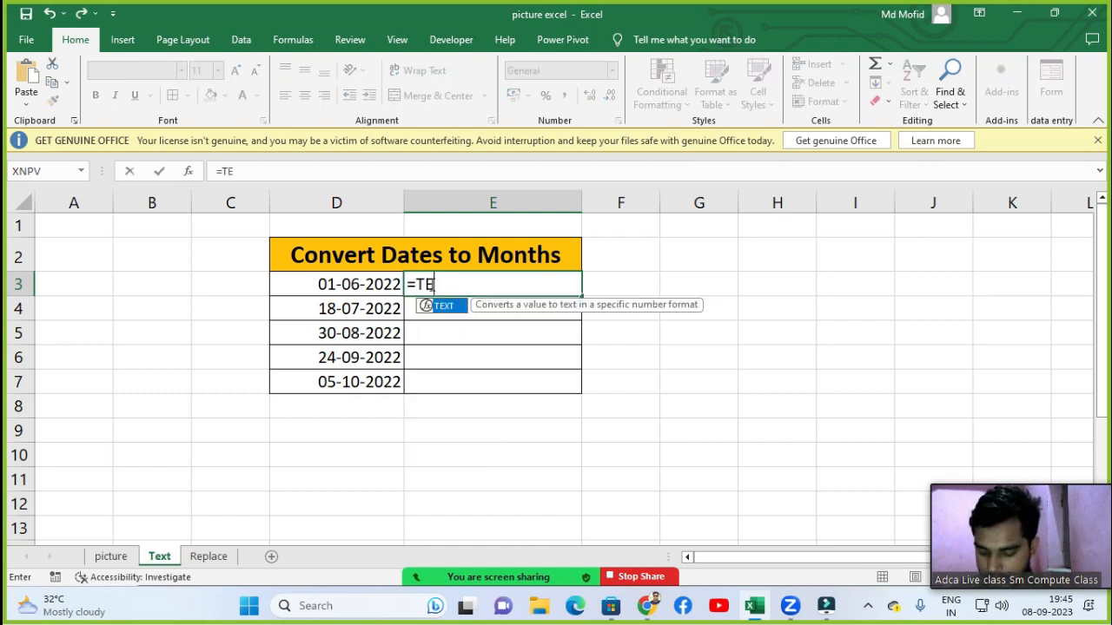
pyautogui.write('XT(')
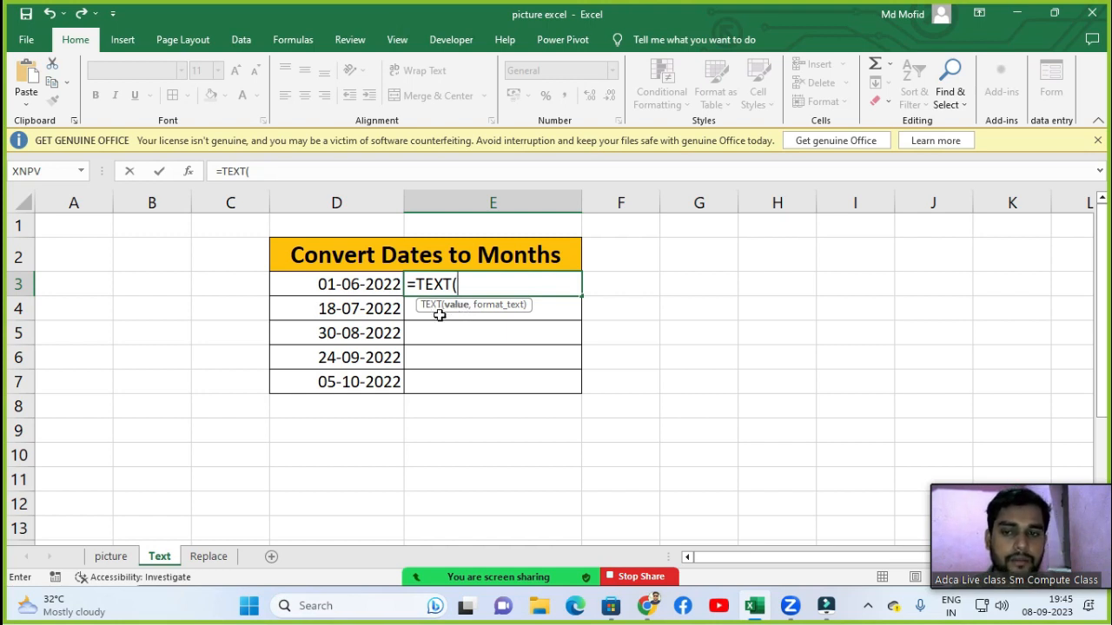
pyautogui.click(355, 291)
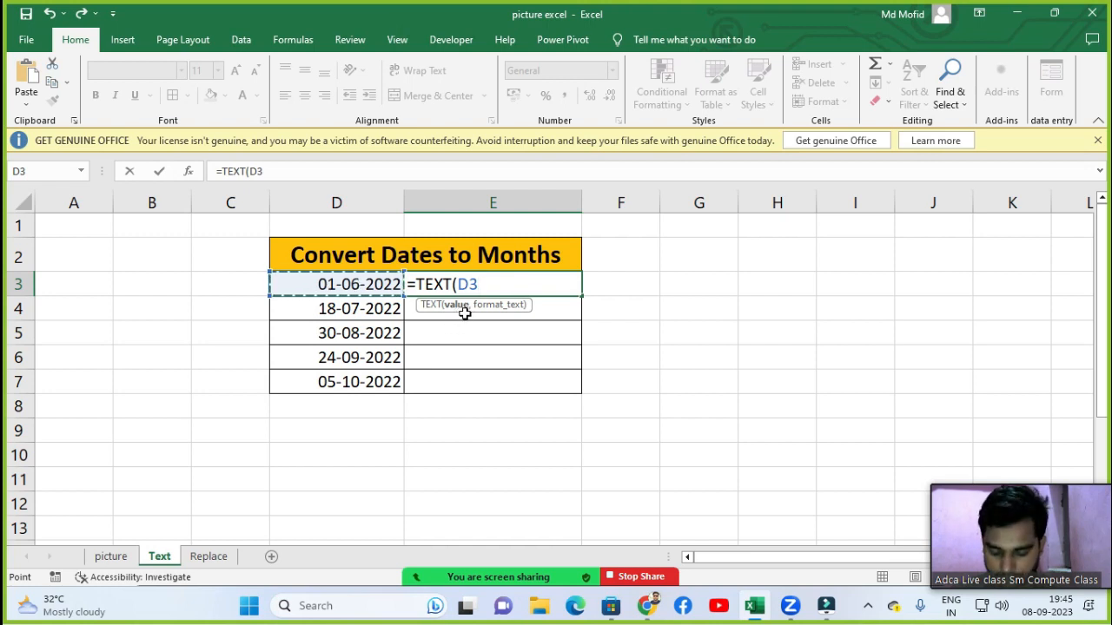
pyautogui.write(',')
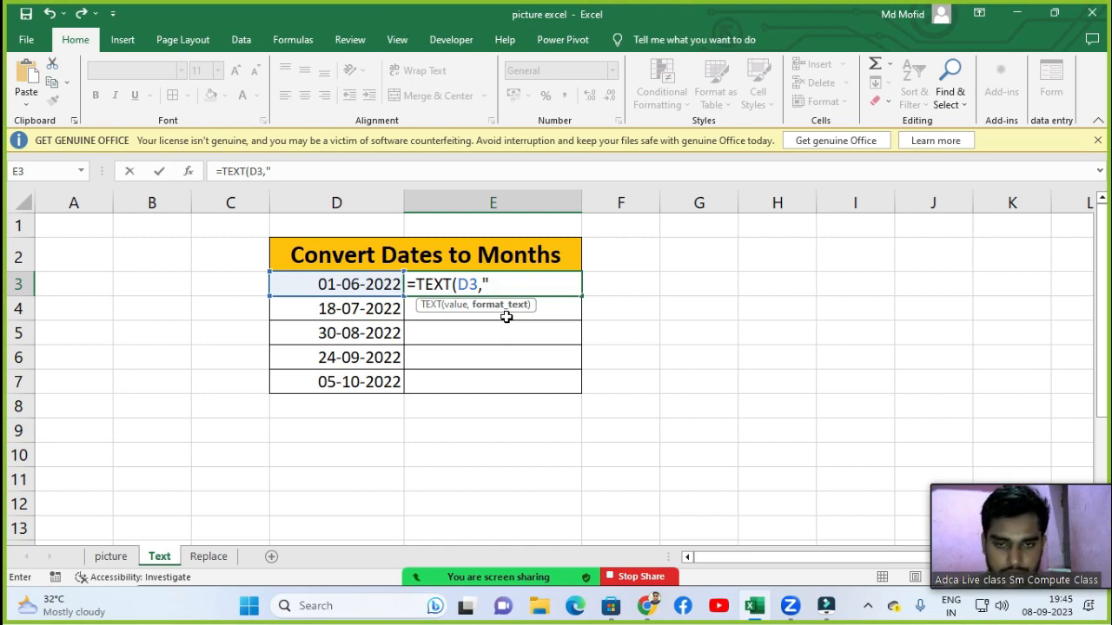
pyautogui.write('DD')
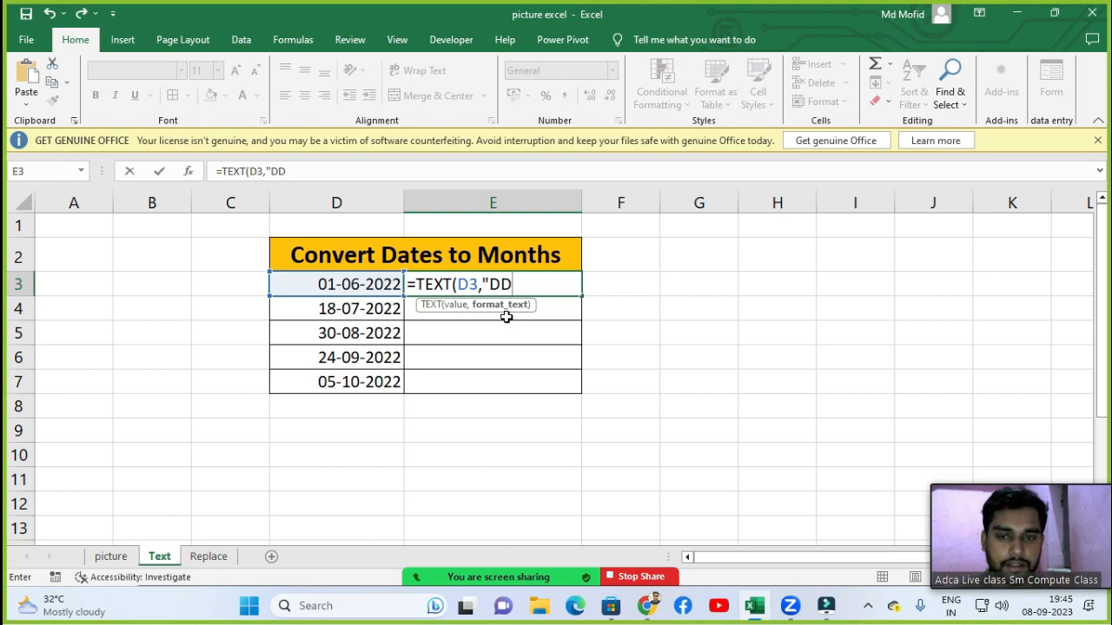
pyautogui.write('"')
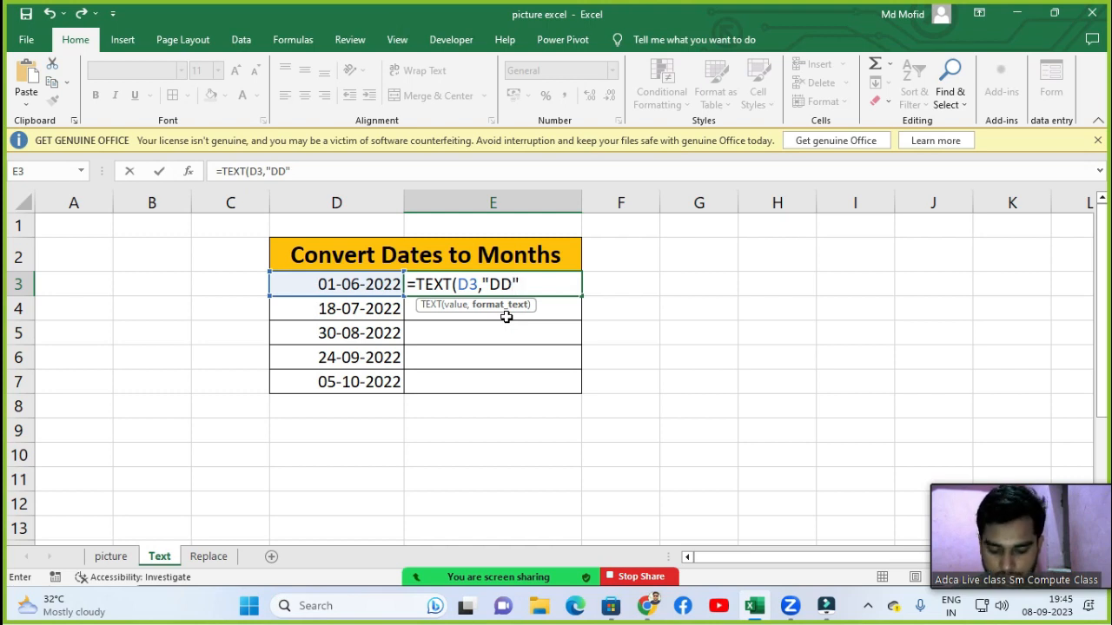
pyautogui.write(')')
pyautogui.press('Return')
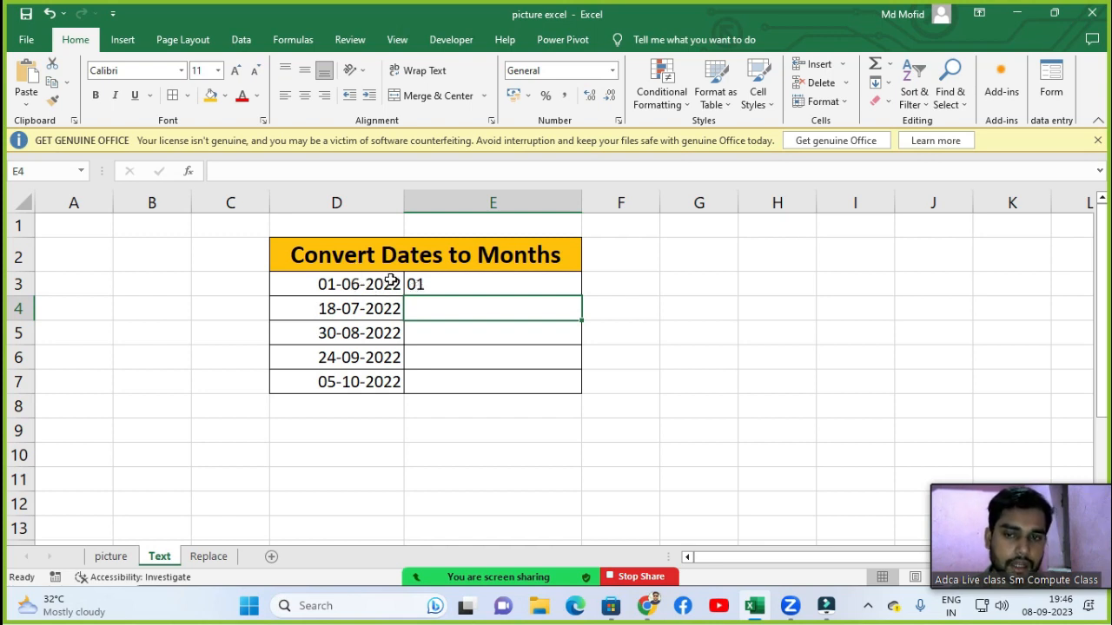
# Clear E3 and enter =TEXT(D3,"MM") to extract the two-digit month from the first date.
pyautogui.click(410, 285)
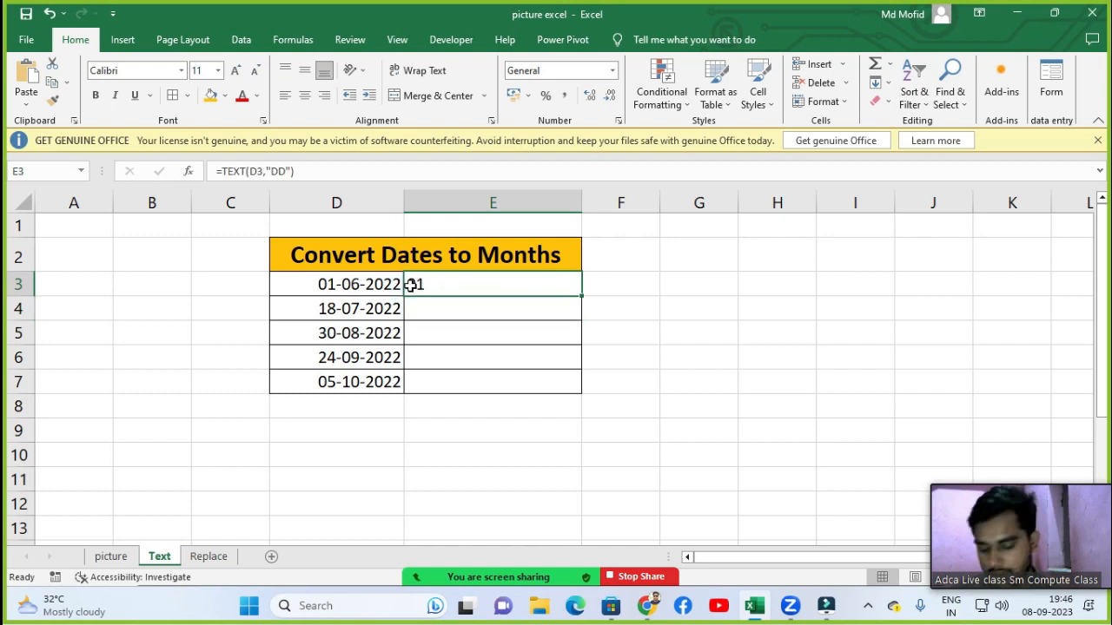
pyautogui.press('Delete')
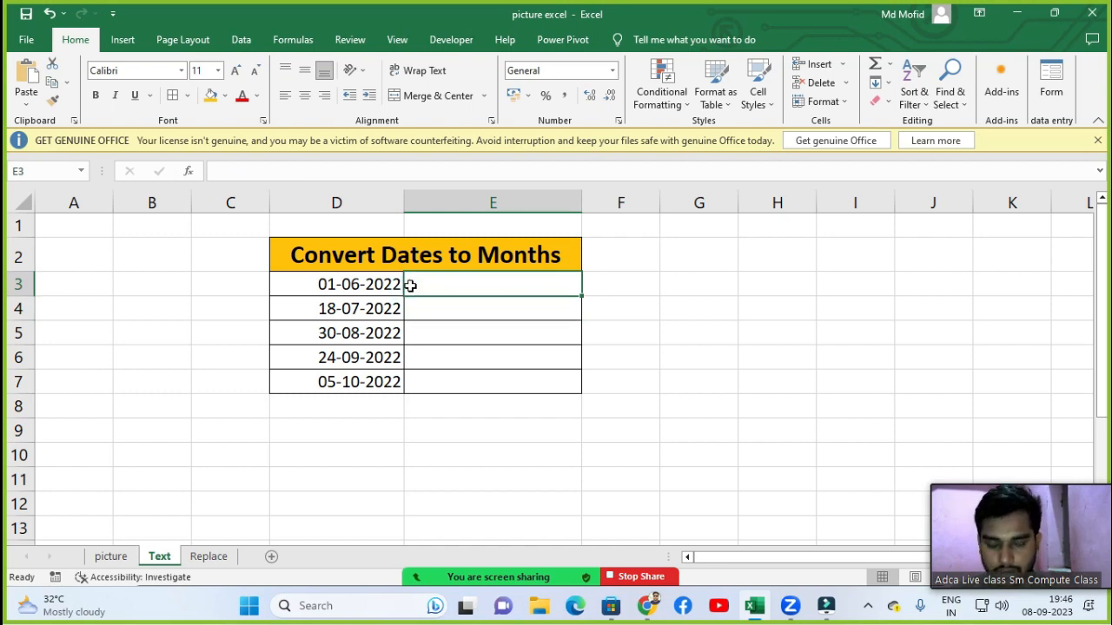
pyautogui.write('=')
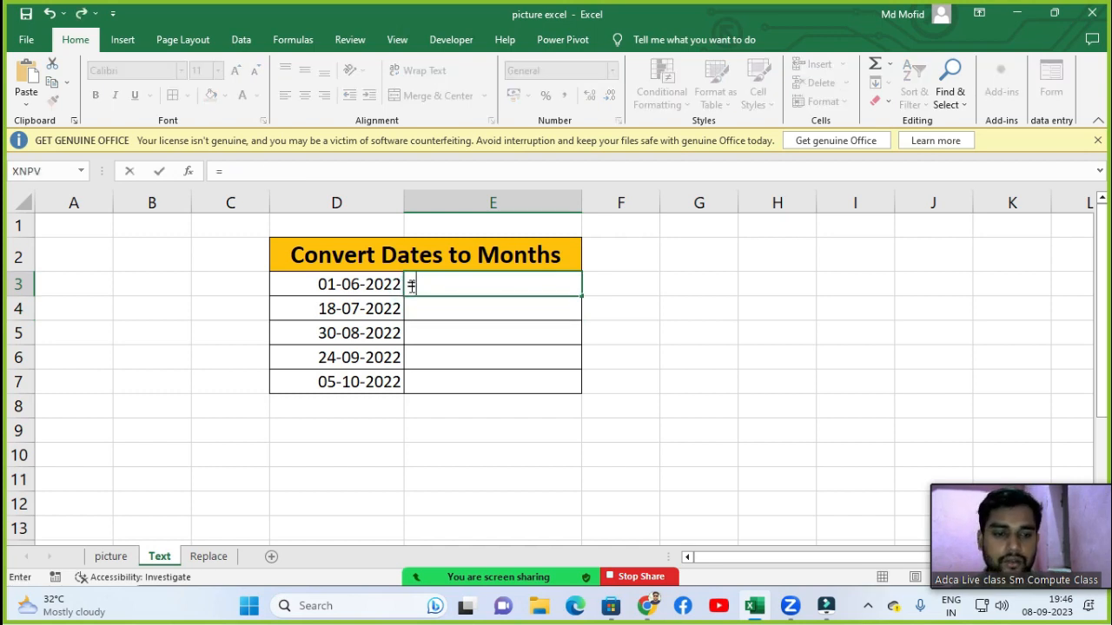
pyautogui.write('TEXT')
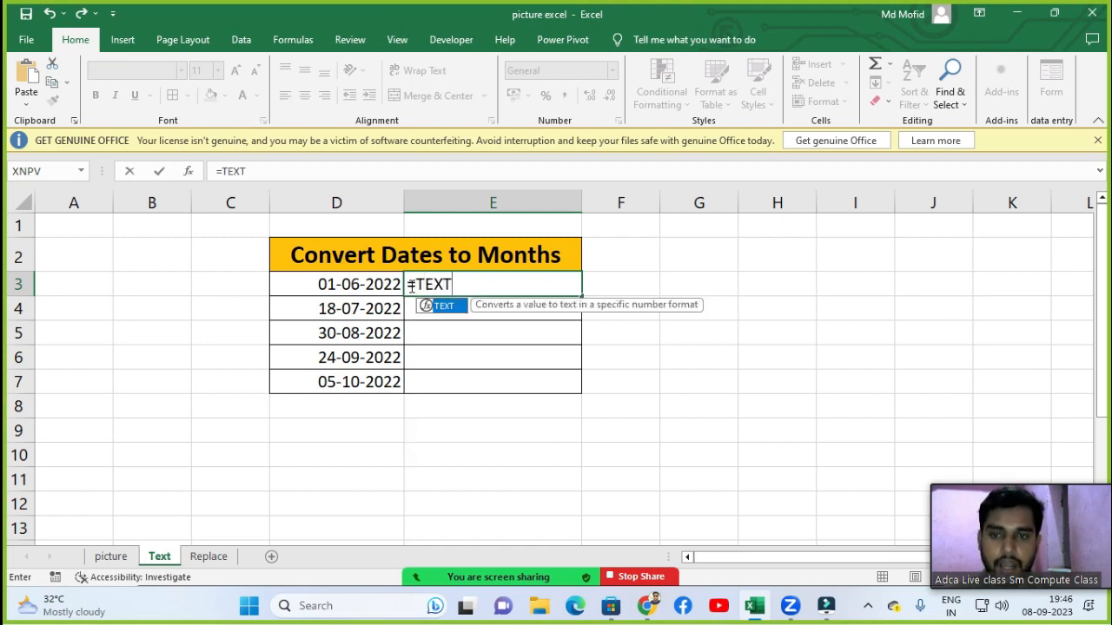
pyautogui.write('(')
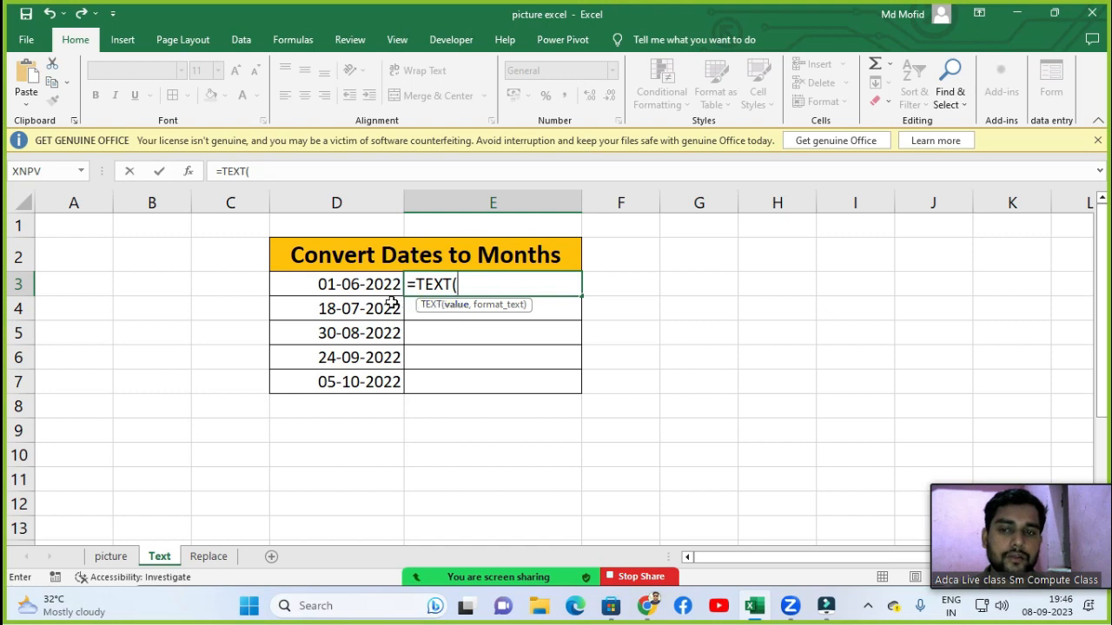
pyautogui.click(360, 284)
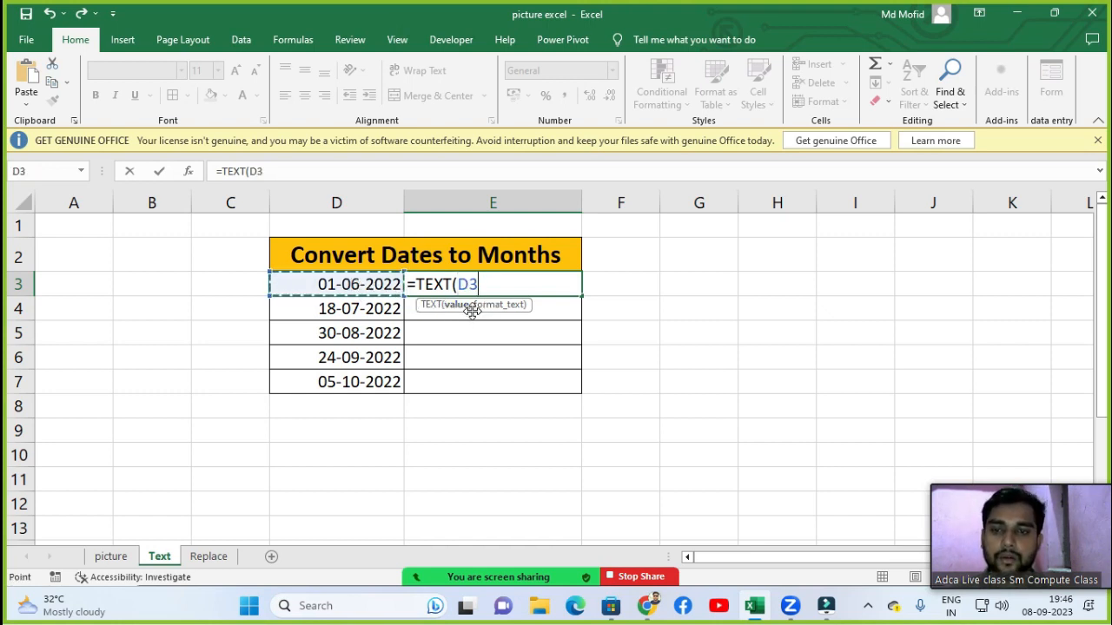
pyautogui.write(',')
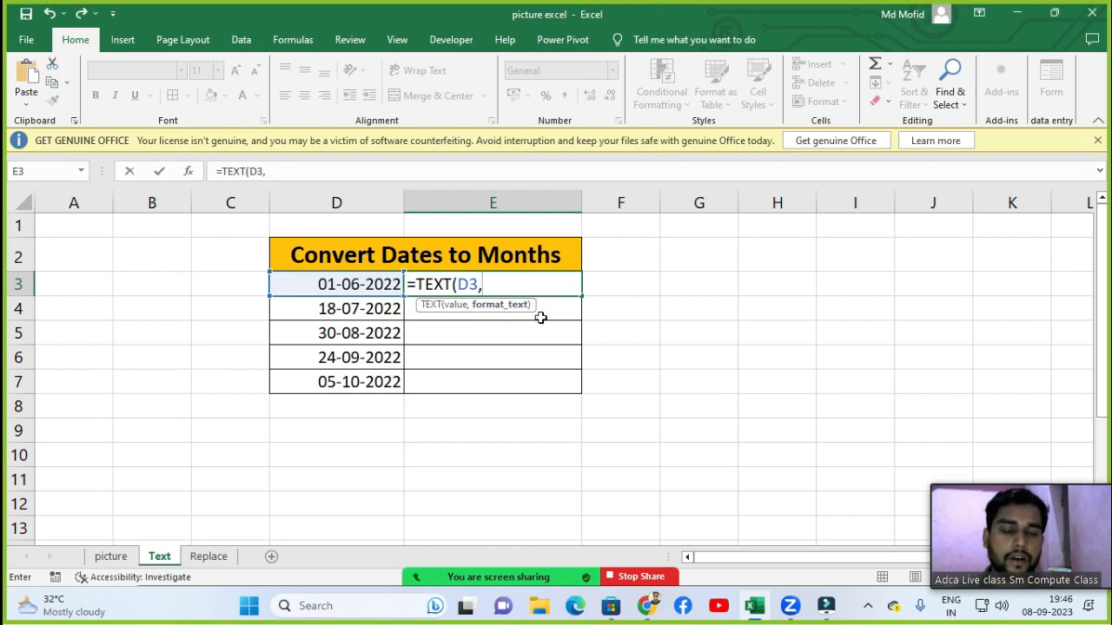
pyautogui.write('"')
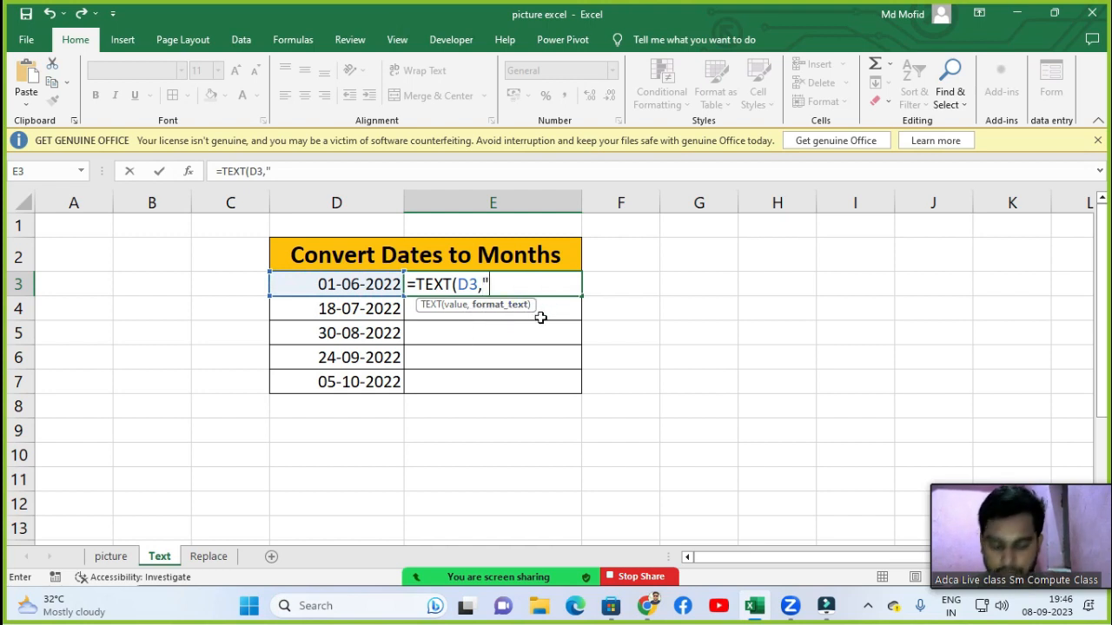
pyautogui.write('MM')
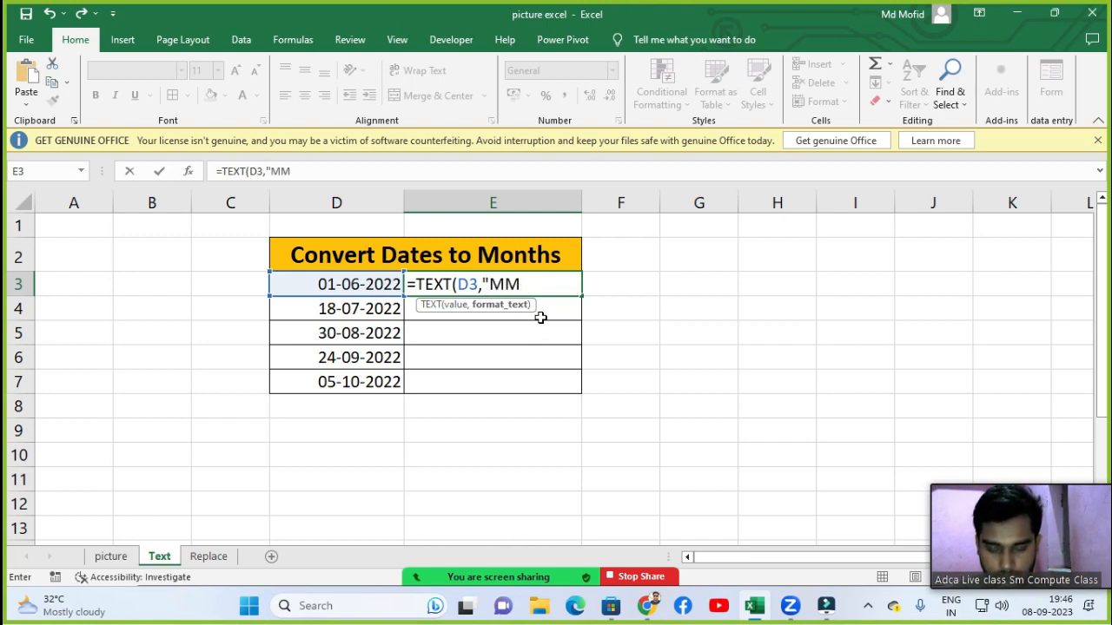
pyautogui.write('")')
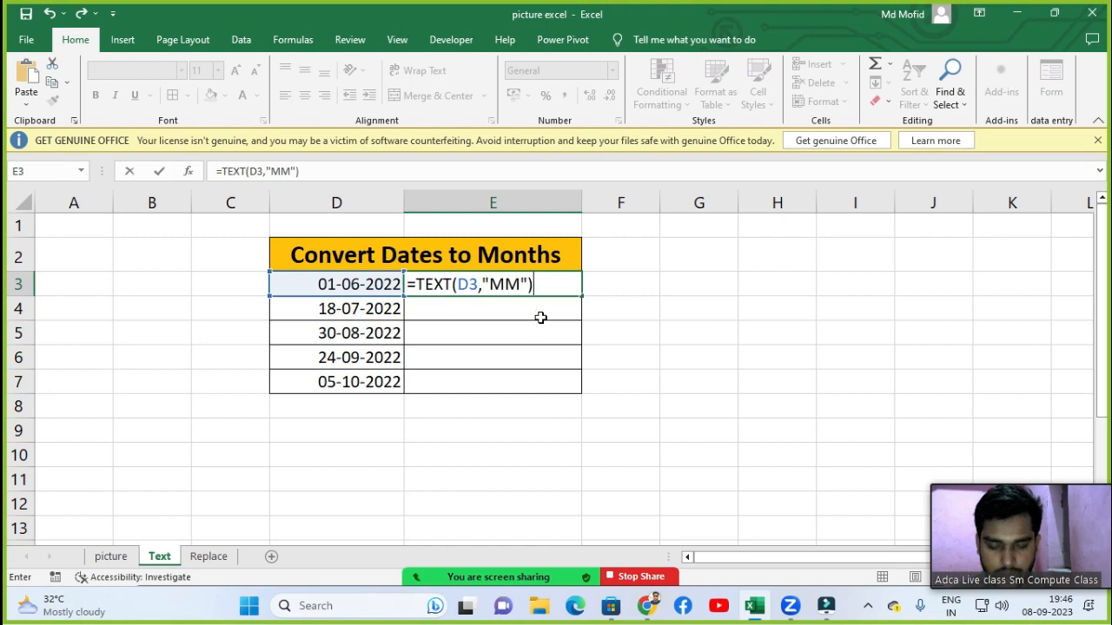
pyautogui.press('Return')
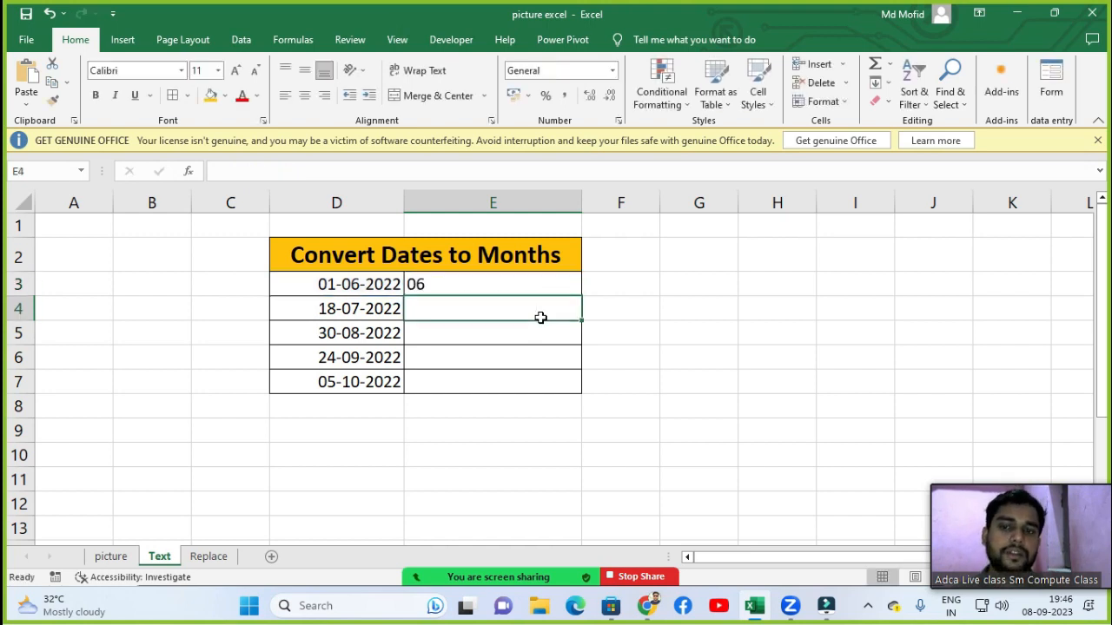
# Clear E3 and enter =TEXT(D3,"YY") to extract the two-digit year from the first date.
pyautogui.click(451, 284)
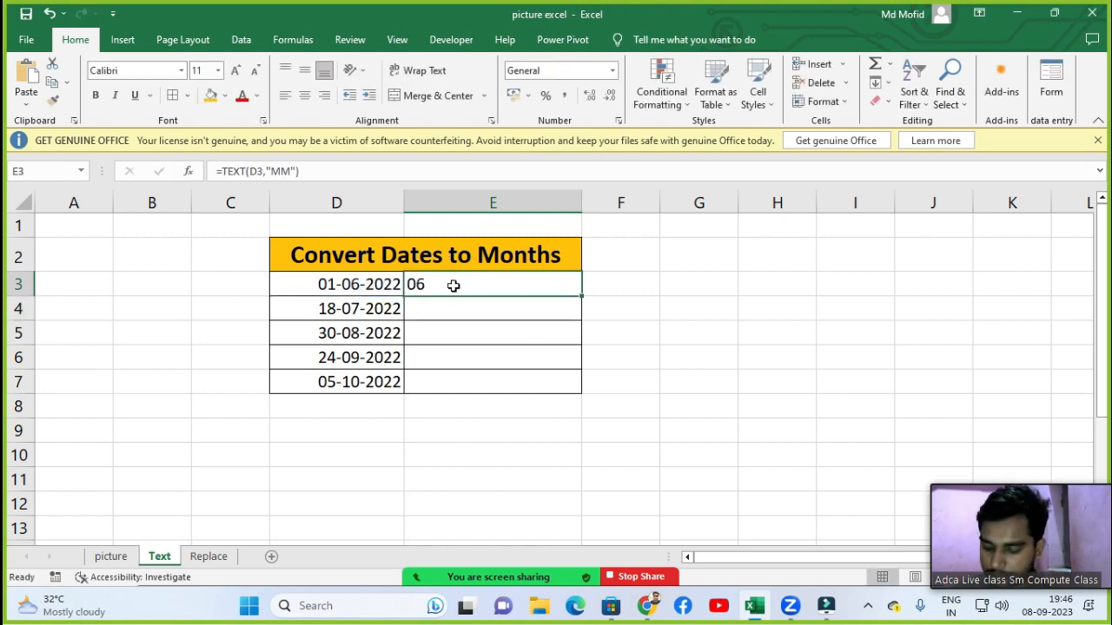
pyautogui.press('F2')
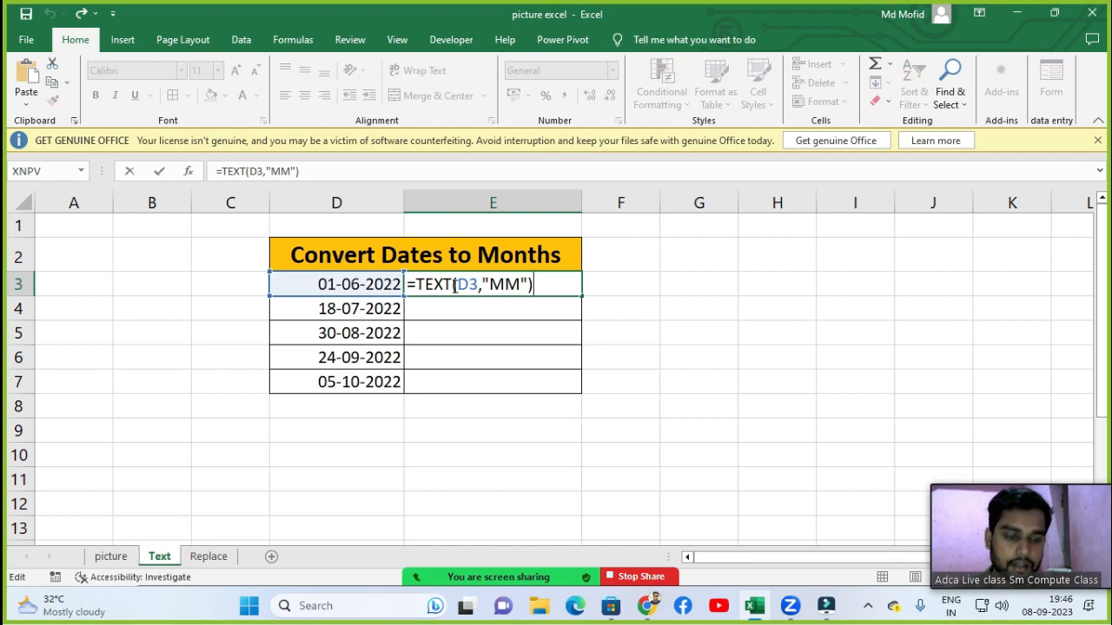
pyautogui.press('Escape')
pyautogui.press('Delete')
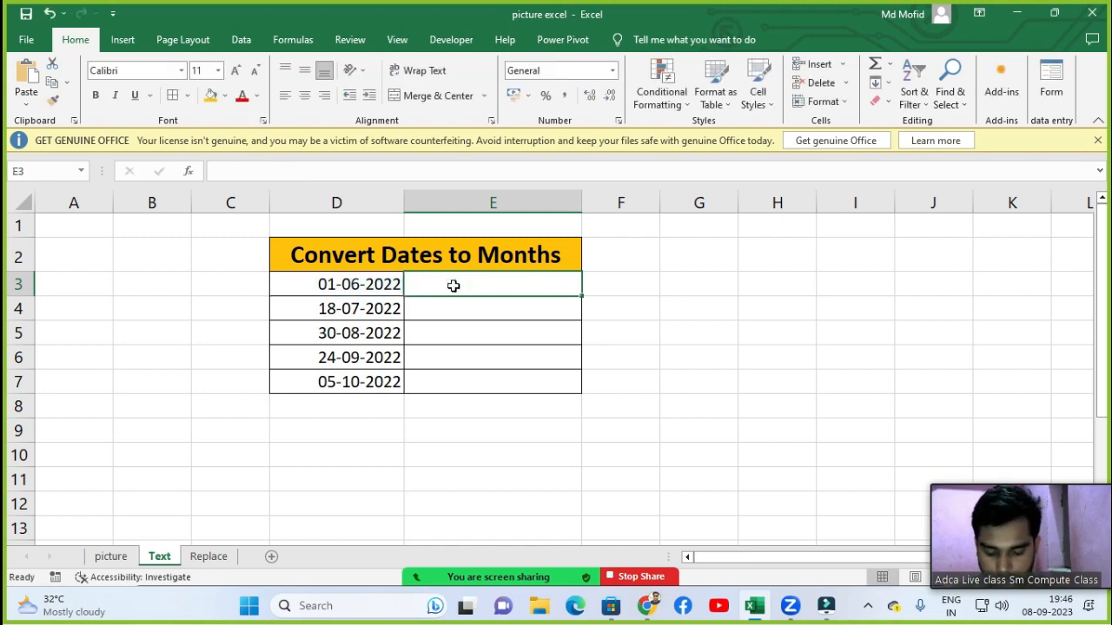
pyautogui.write('=TEXT(')
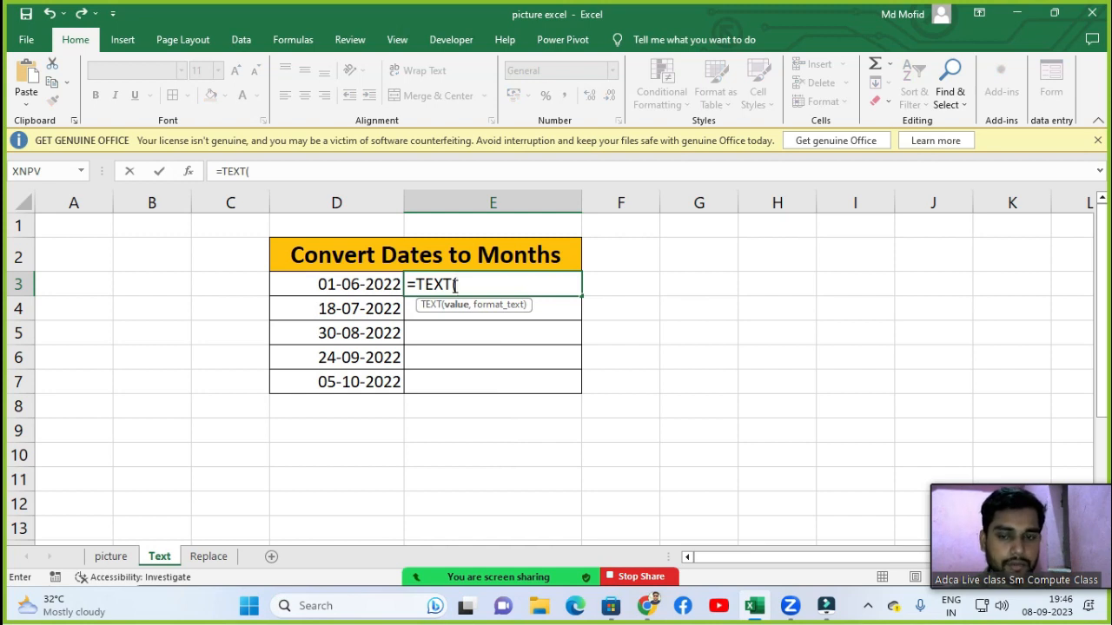
pyautogui.click(365, 278)
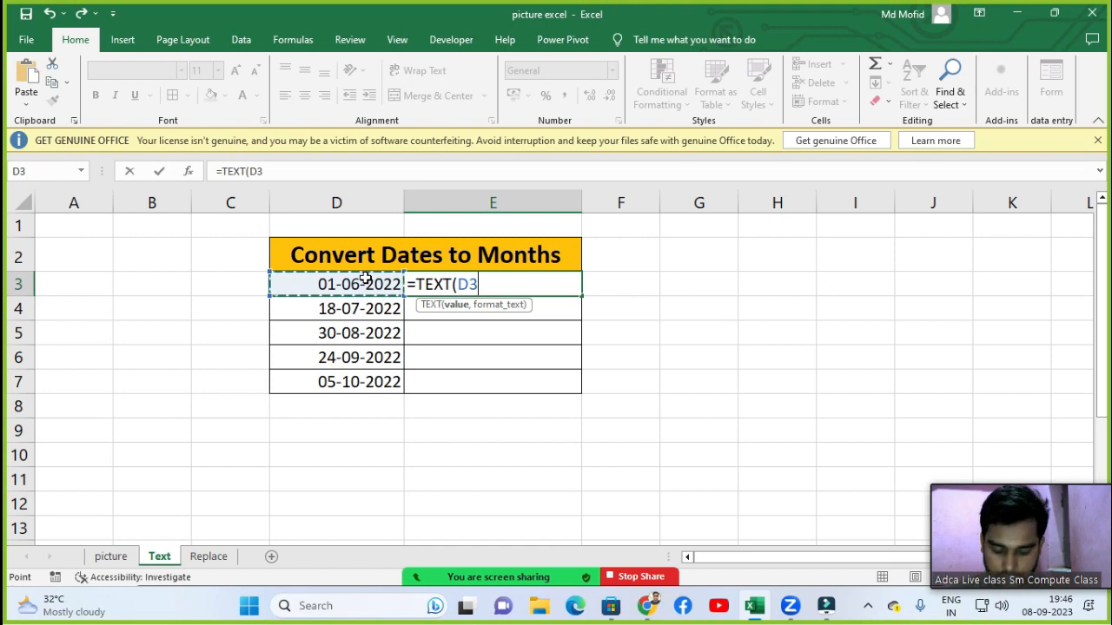
pyautogui.write(',')
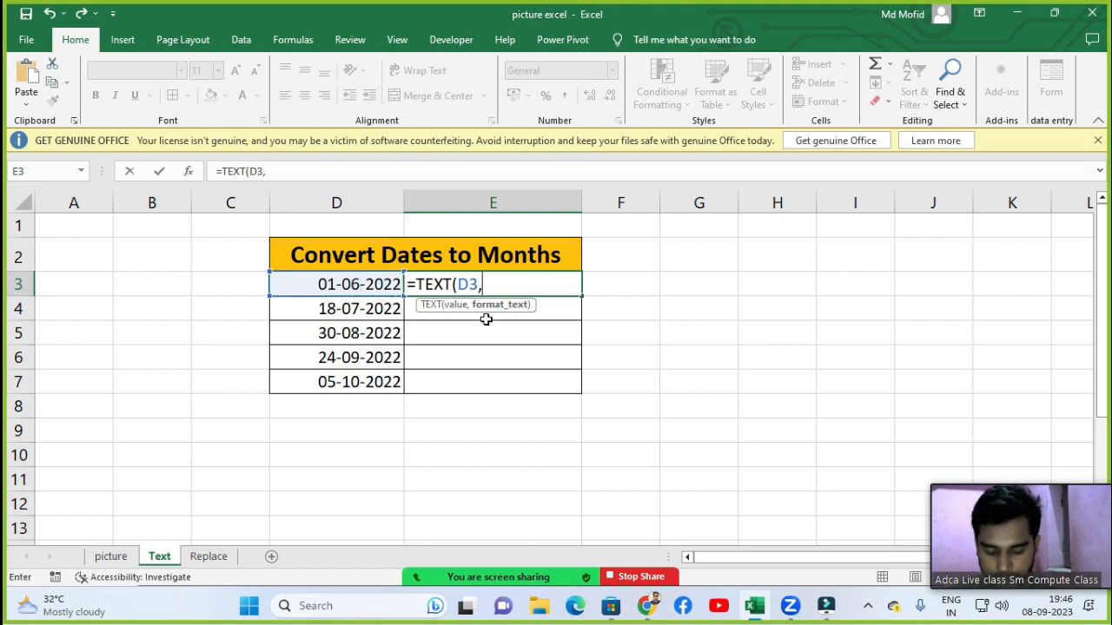
pyautogui.write('"YY')
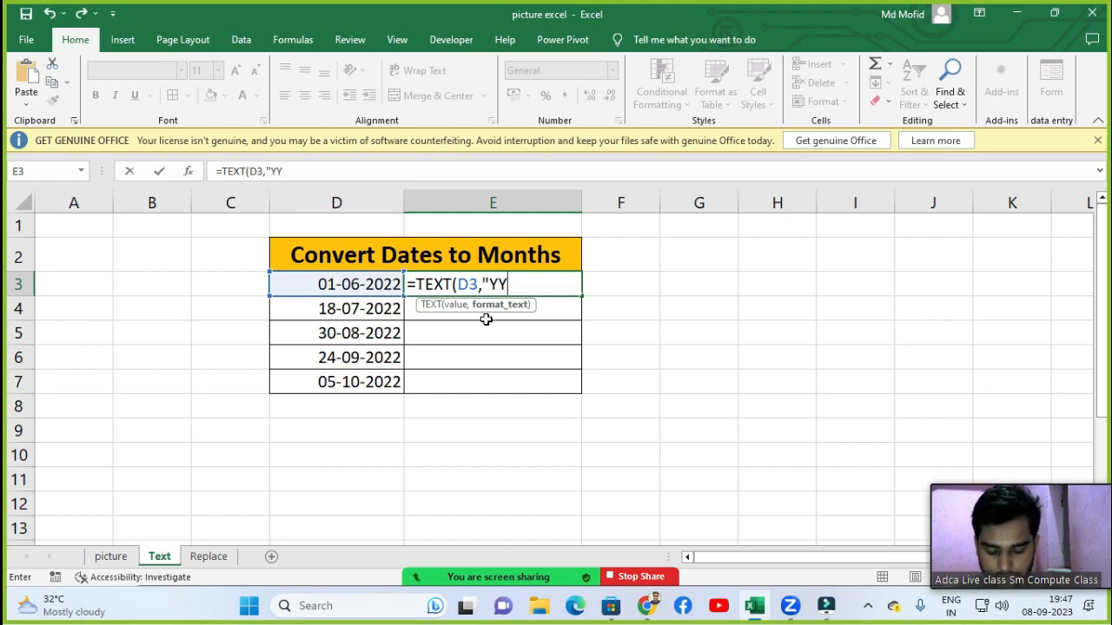
pyautogui.write('")')
pyautogui.press('Return')
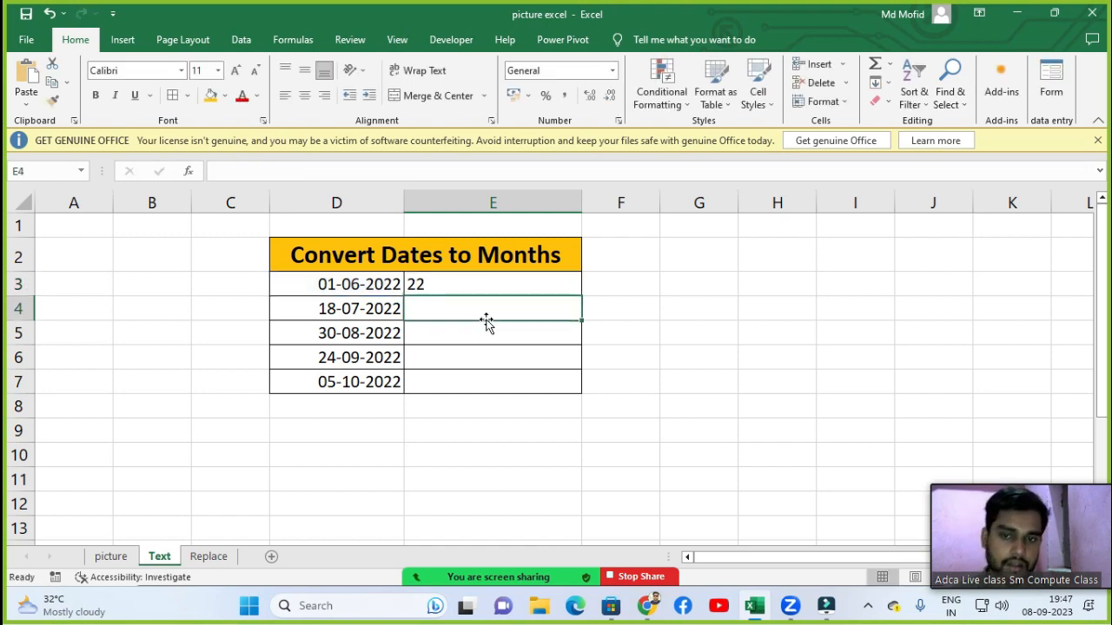
# Clear E3 and enter =TEXT(D3,"DDDD") to return the full weekday name of the first date.
pyautogui.click(472, 291)
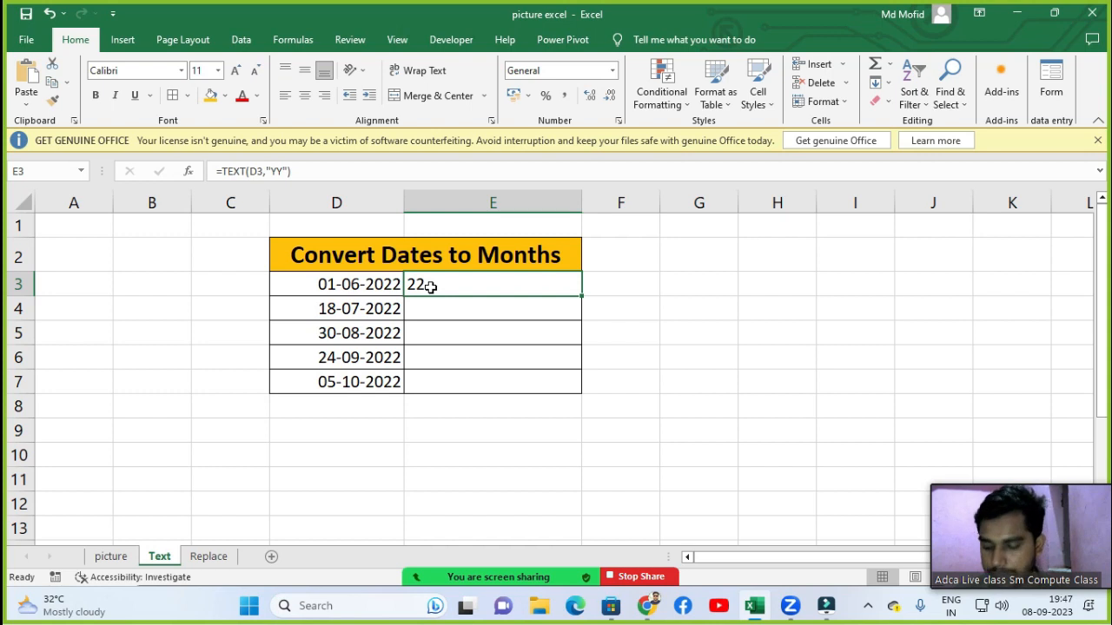
pyautogui.press('Delete')
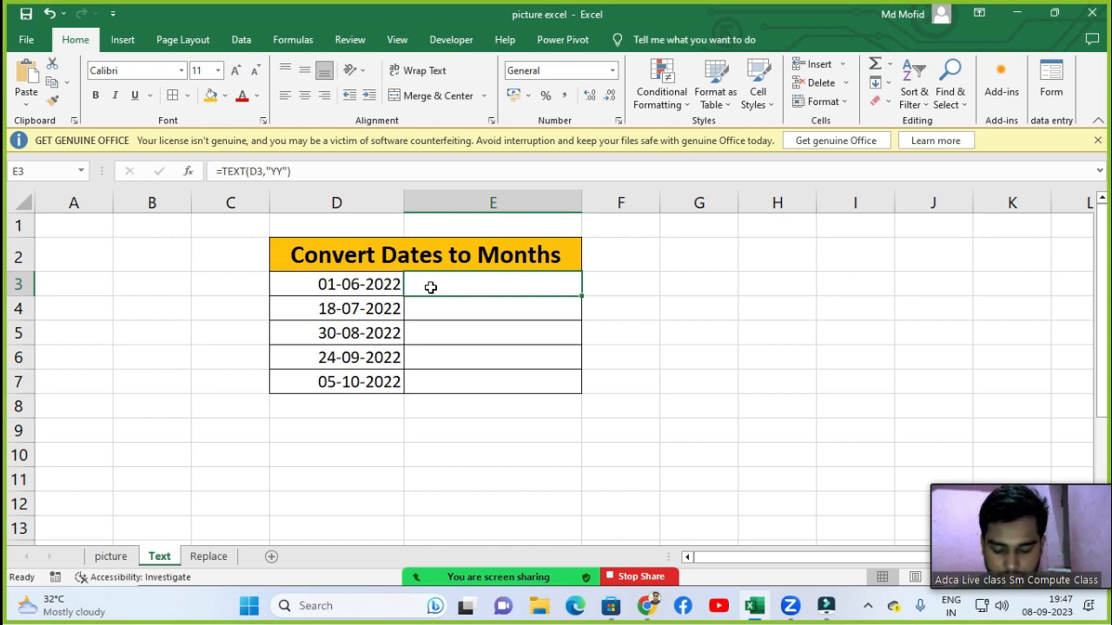
pyautogui.write('=TEXT')
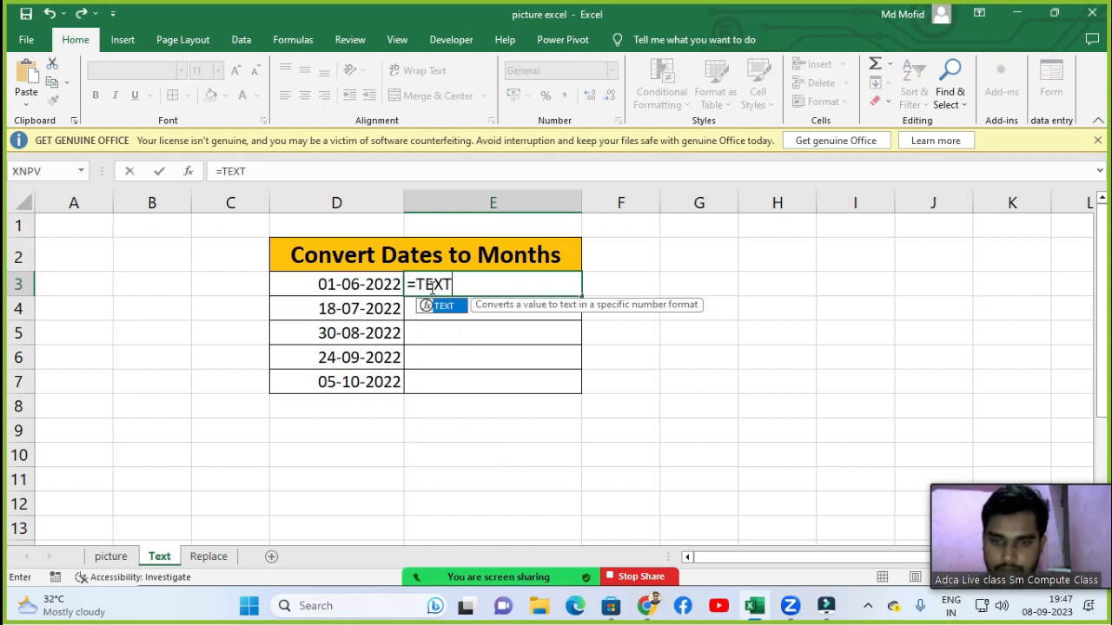
pyautogui.write('(')
pyautogui.press('Left')
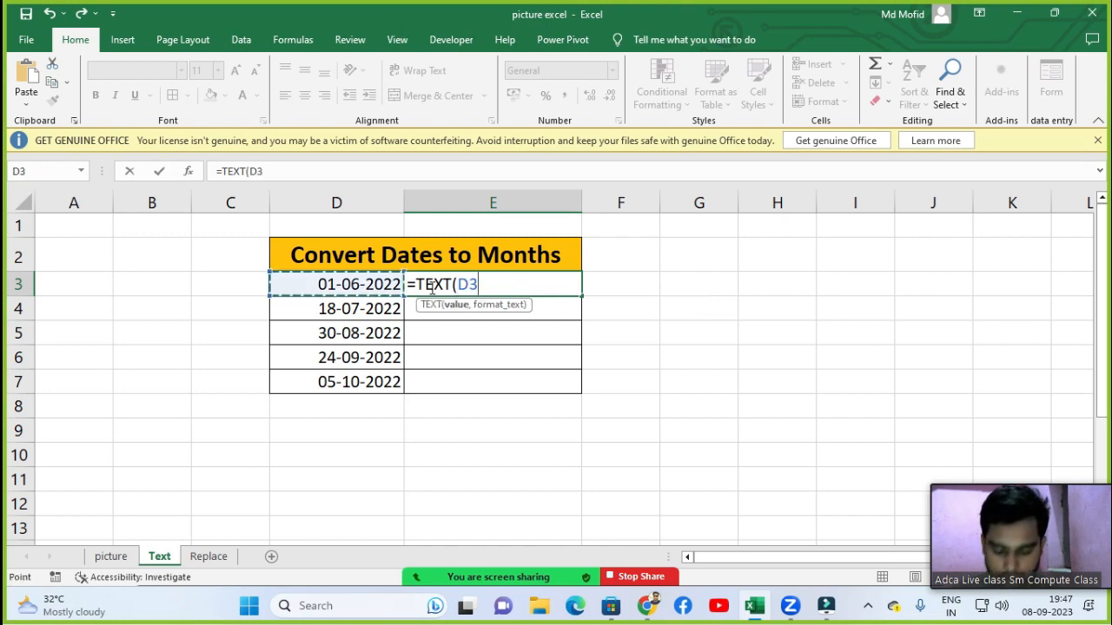
pyautogui.write(',')
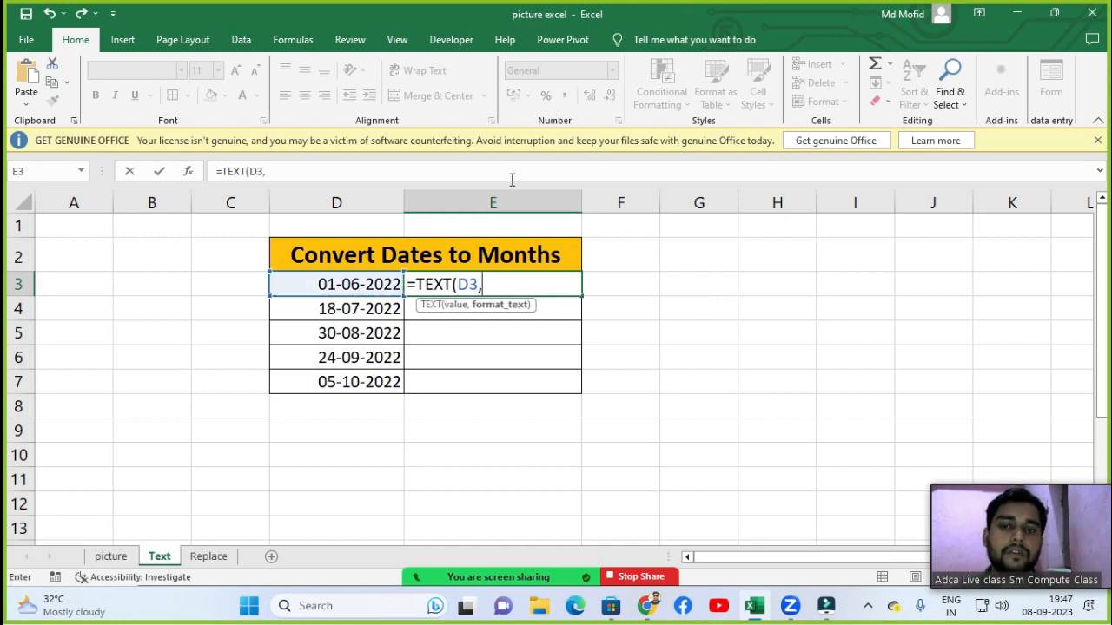
pyautogui.write('"')
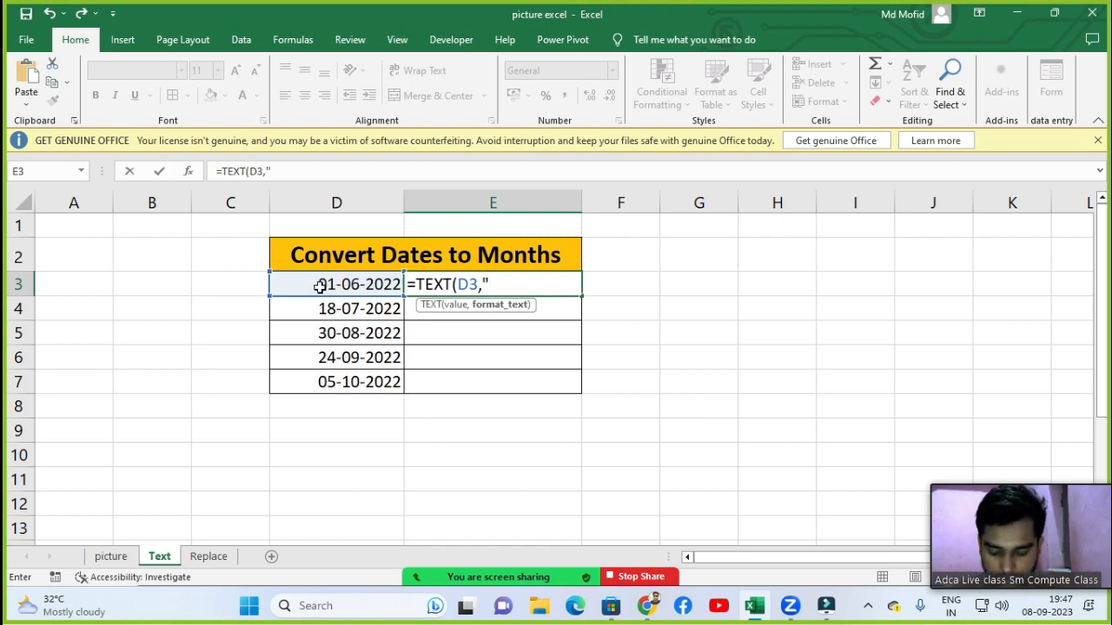
pyautogui.write('DDDD')
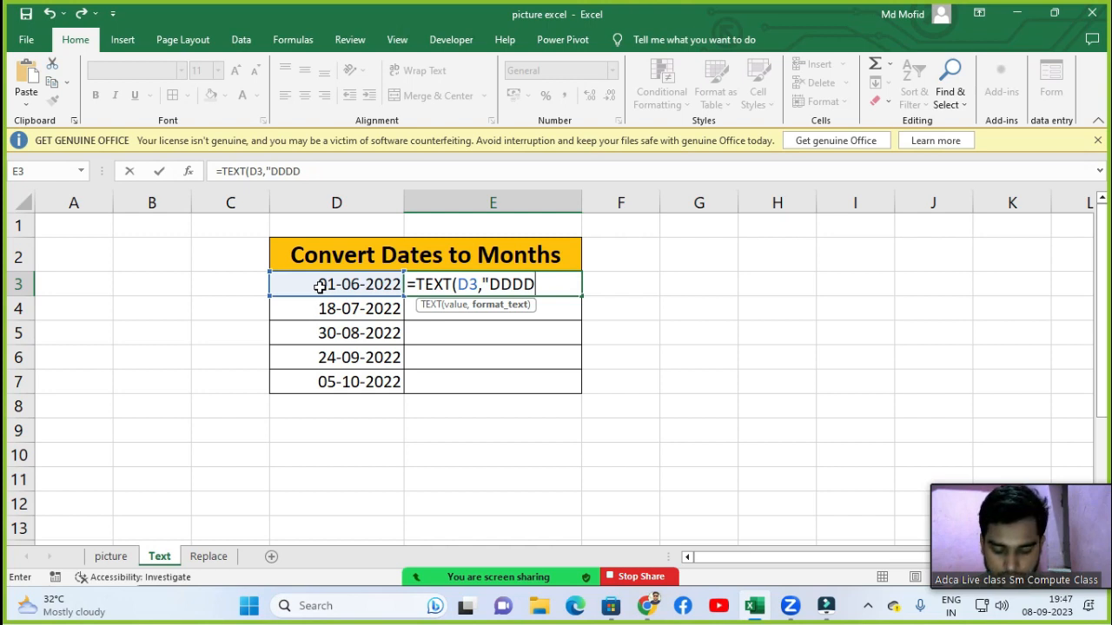
pyautogui.write('")')
pyautogui.press('Return')
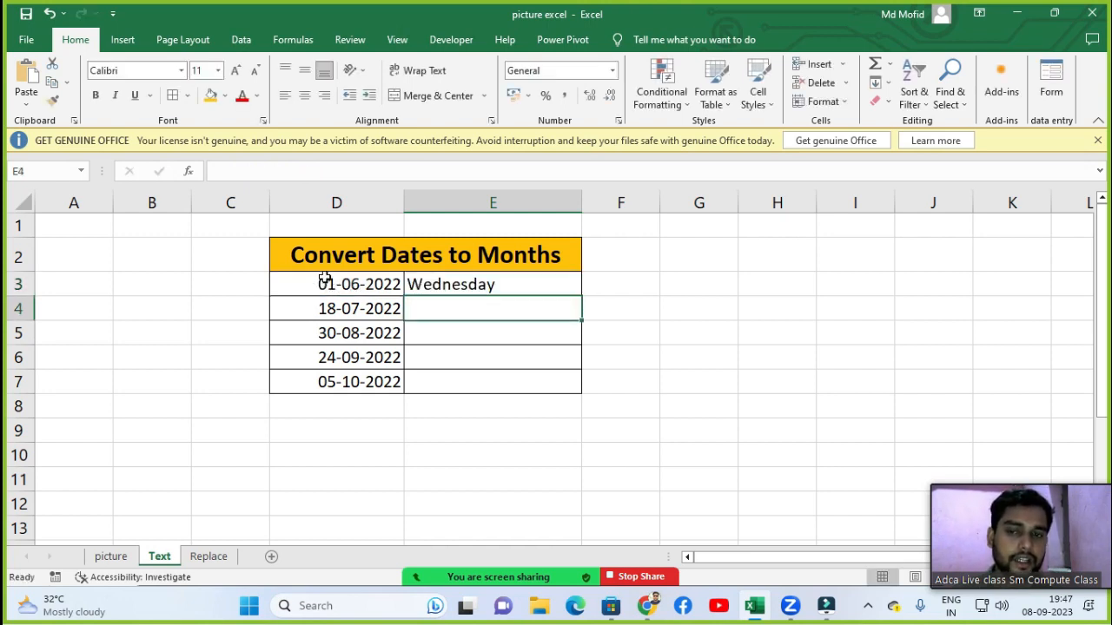
pyautogui.click(471, 284)
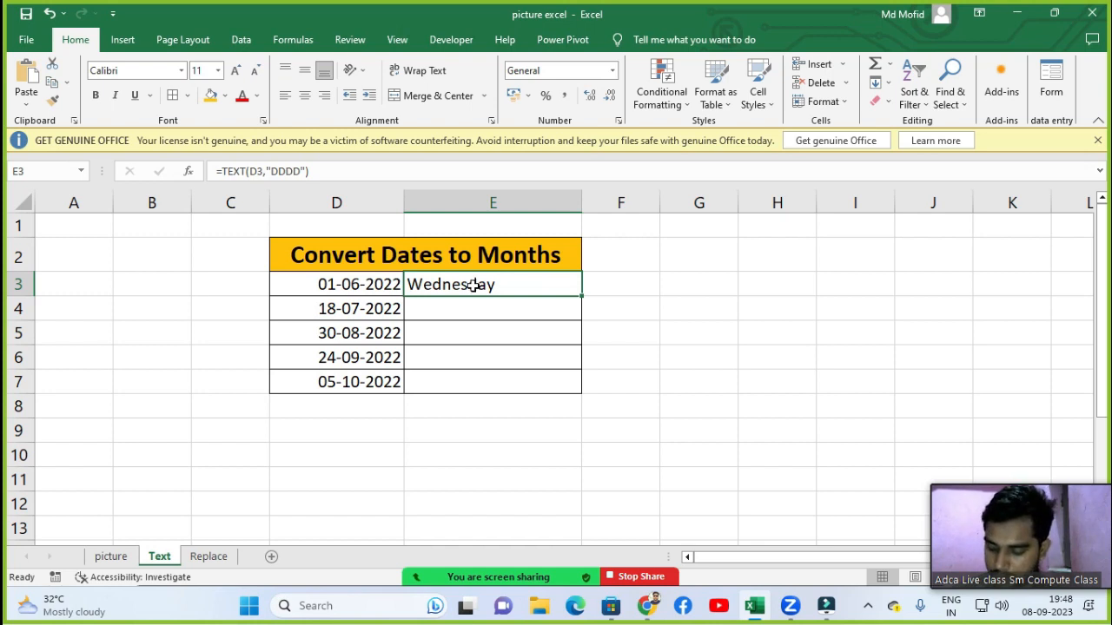
# Open the custom number format settings for cell E3.
pyautogui.hotkey('ctrl', 'F1')
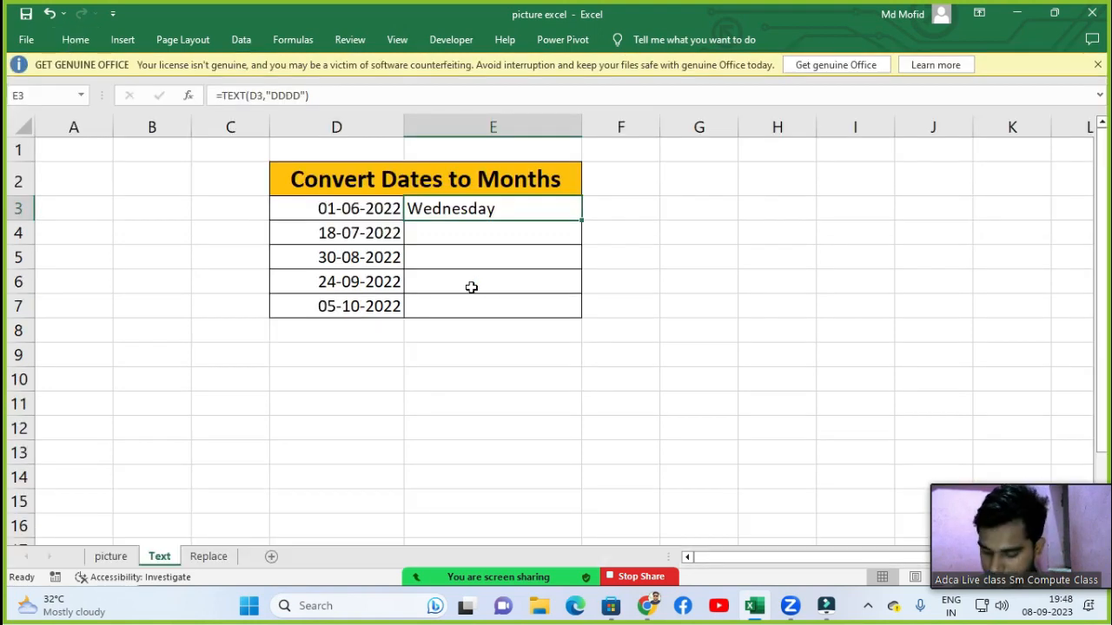
pyautogui.hotkey('ctrl', 'F1')
pyautogui.hotkey('ctrl', '1')
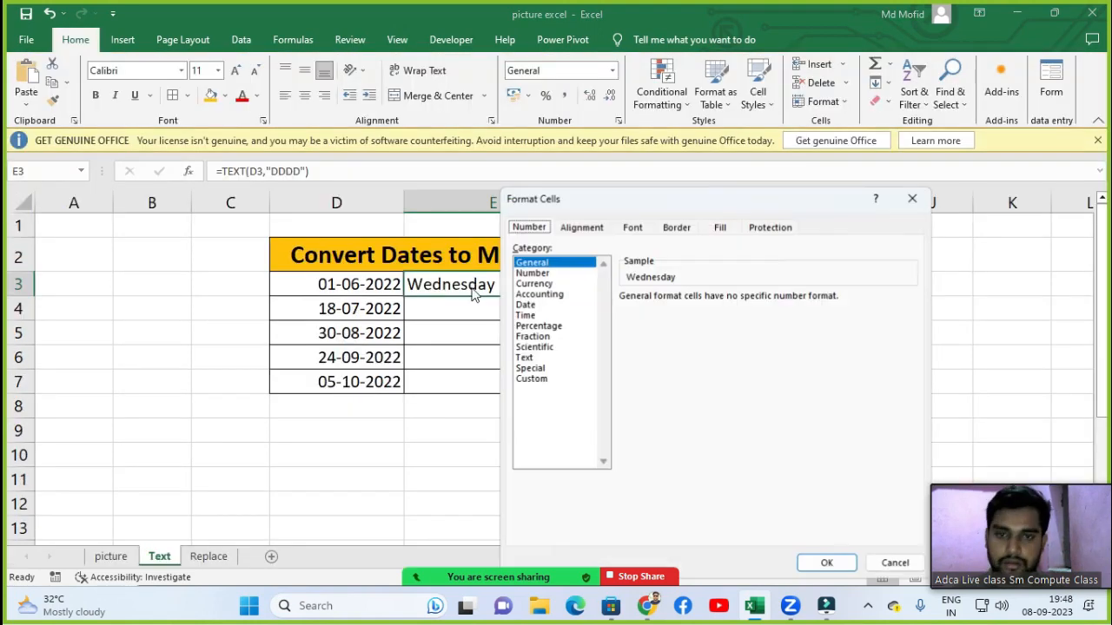
pyautogui.moveTo(611, 199); pyautogui.dragTo(743, 115)
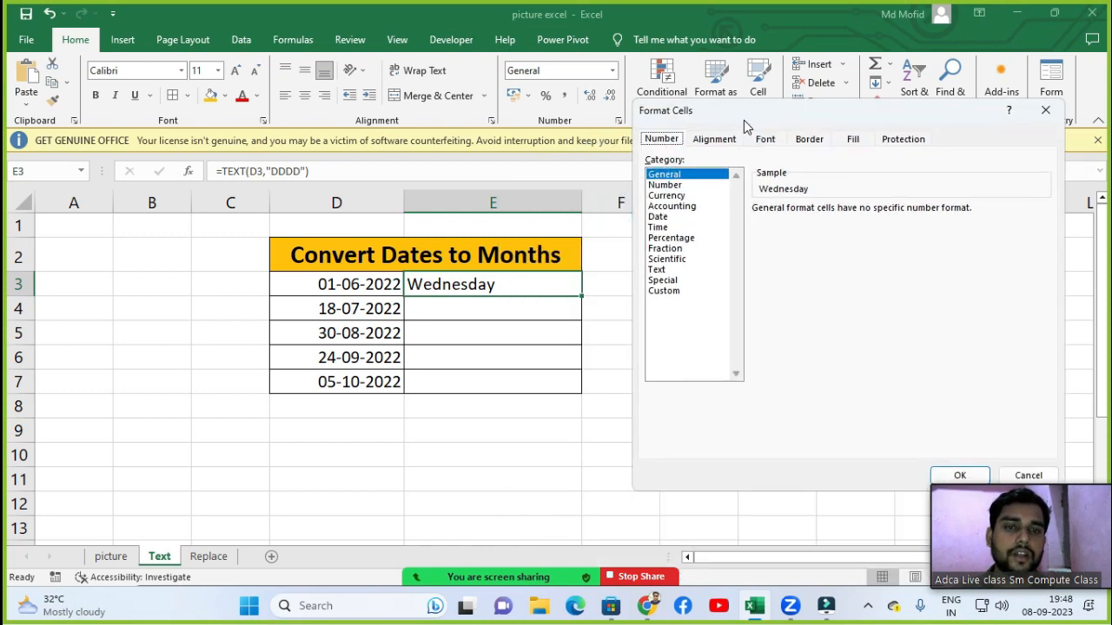
pyautogui.click(663, 292)
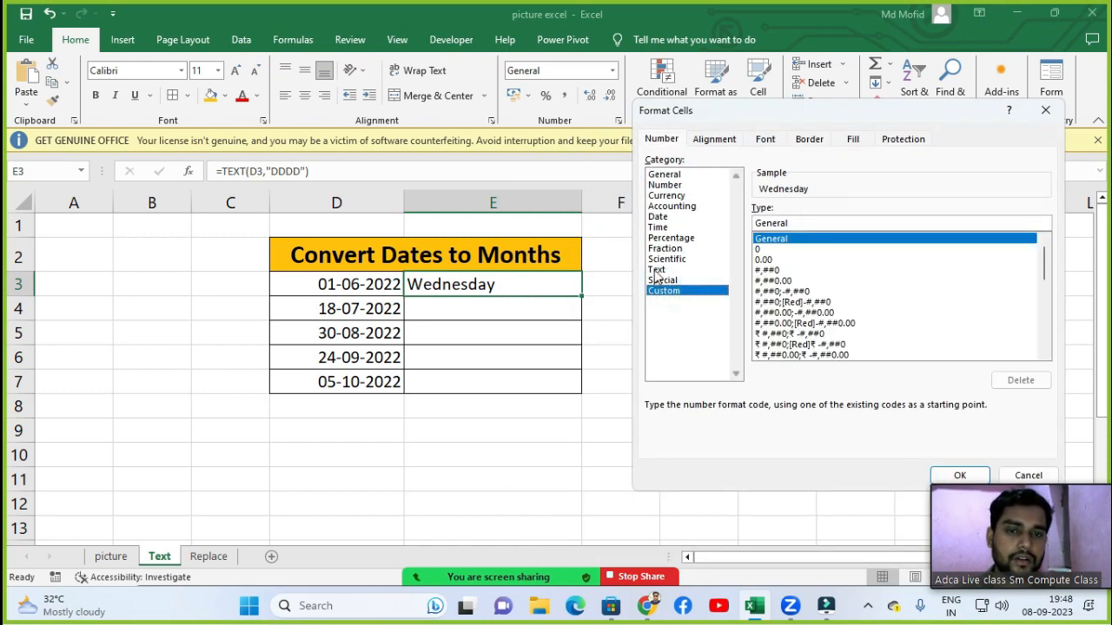
pyautogui.click(657, 271)
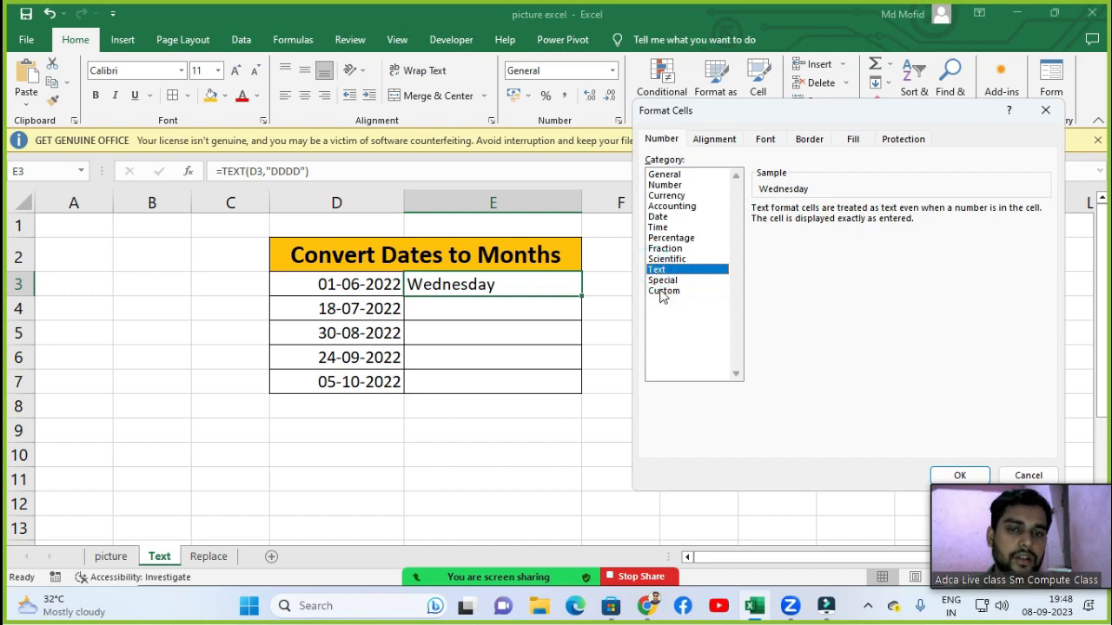
pyautogui.click(664, 292)
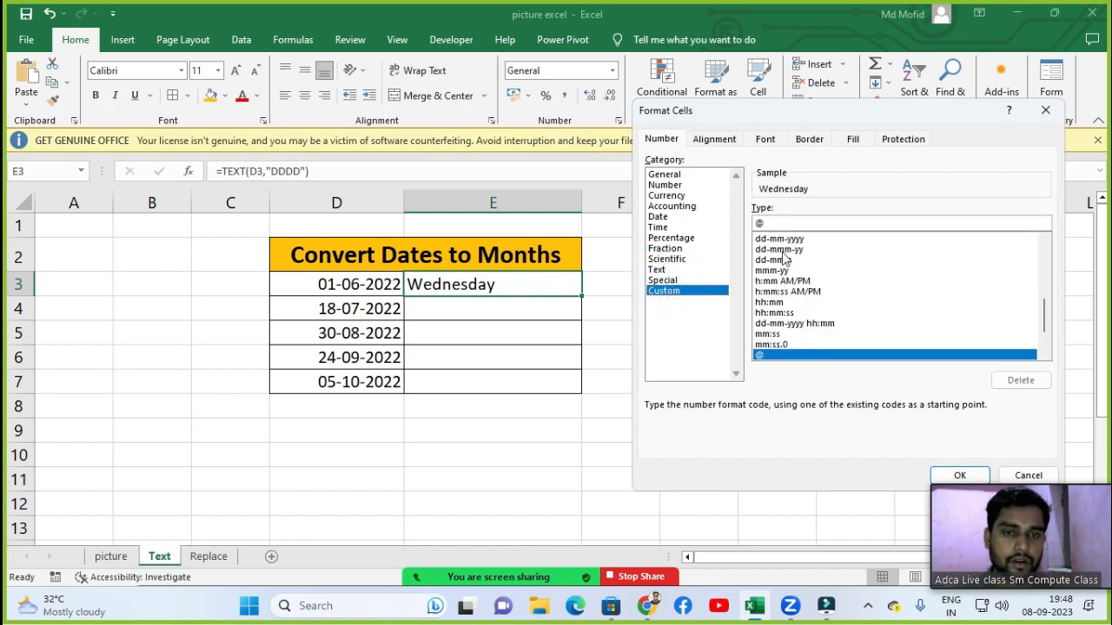
# Try DDDD and =DDD as custom number format codes for E3.
pyautogui.click(780, 222)
pyautogui.press('BackSpace')
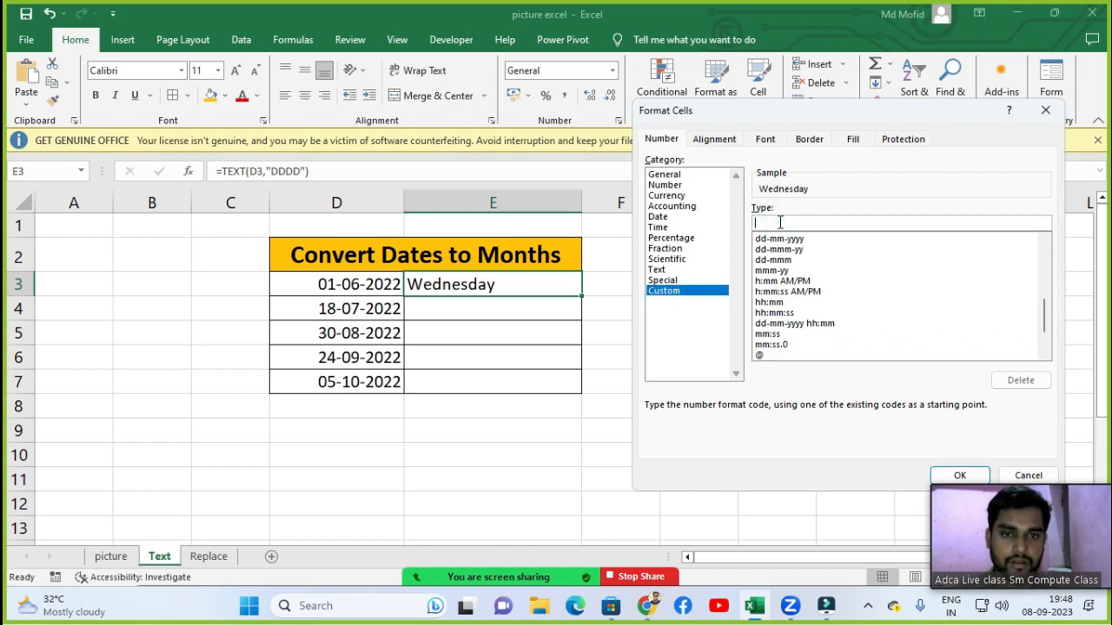
pyautogui.write('DDDD')
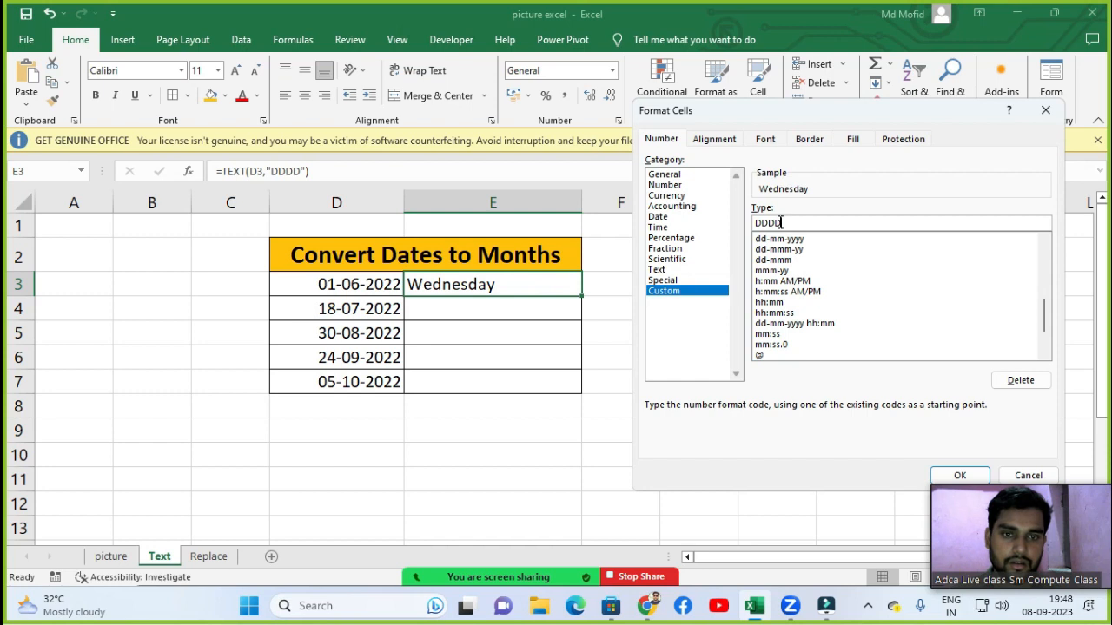
pyautogui.press('BackSpace')
pyautogui.press('BackSpace')
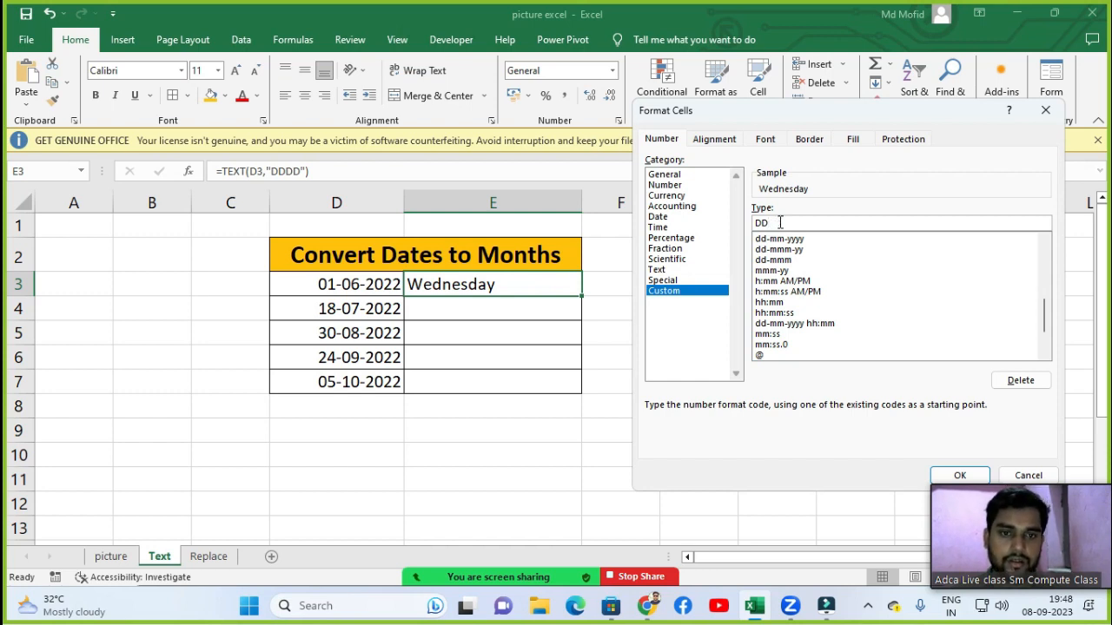
pyautogui.press('Scroll_Lock')
pyautogui.press('BackSpace')
pyautogui.press('BackSpace')
pyautogui.write('=DDD')
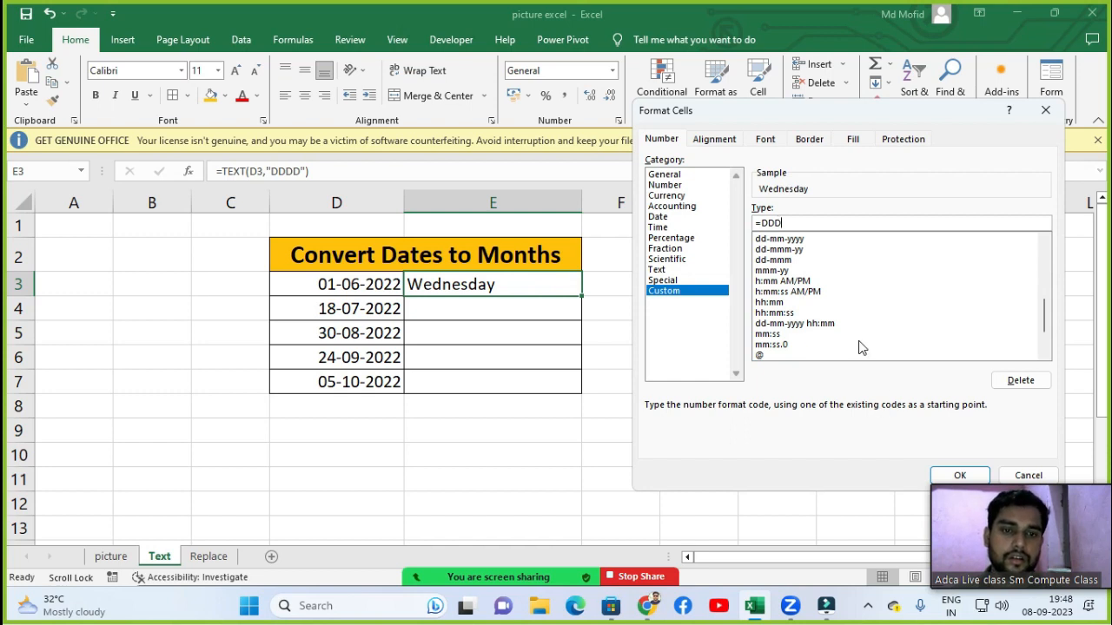
# Try the existing codes dd-mmm-yy, dd-mm-yyyy and the rupee accounting format without decimals as E3's custom format.
pyautogui.click(861, 345)
pyautogui.click(796, 260)
pyautogui.click(795, 250)
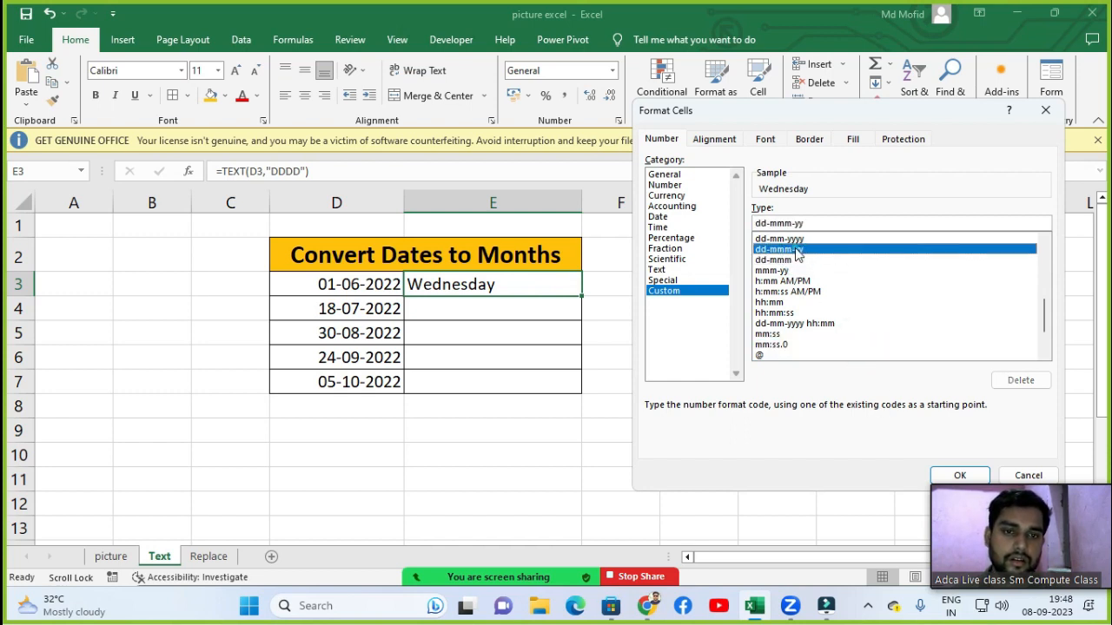
pyautogui.click(796, 239)
pyautogui.moveTo(1044, 312); pyautogui.dragTo(1045, 341)
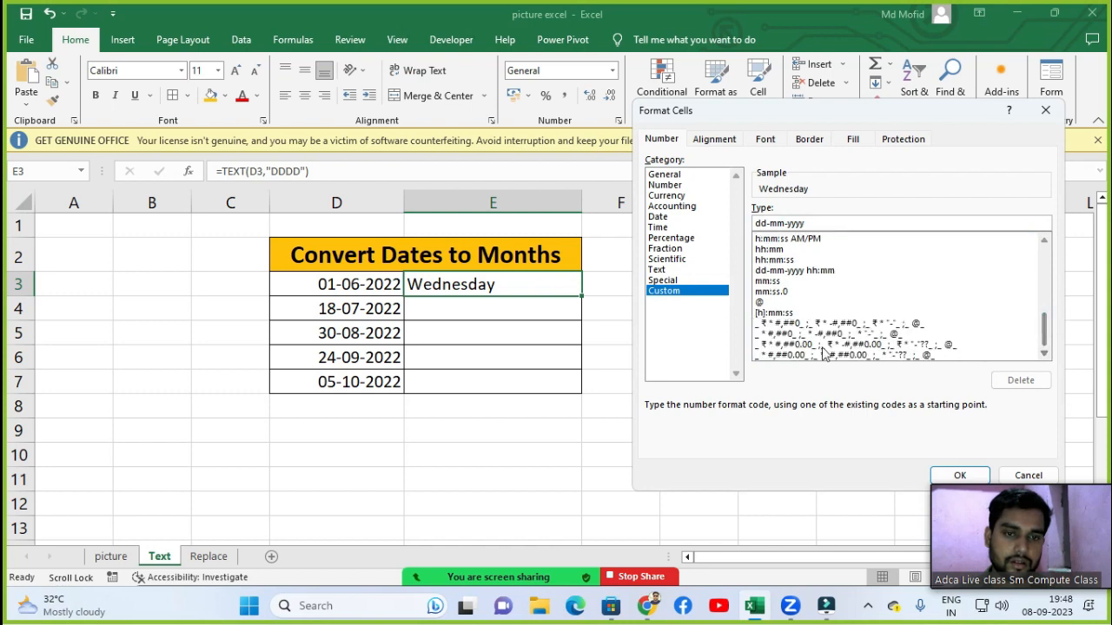
pyautogui.click(770, 324)
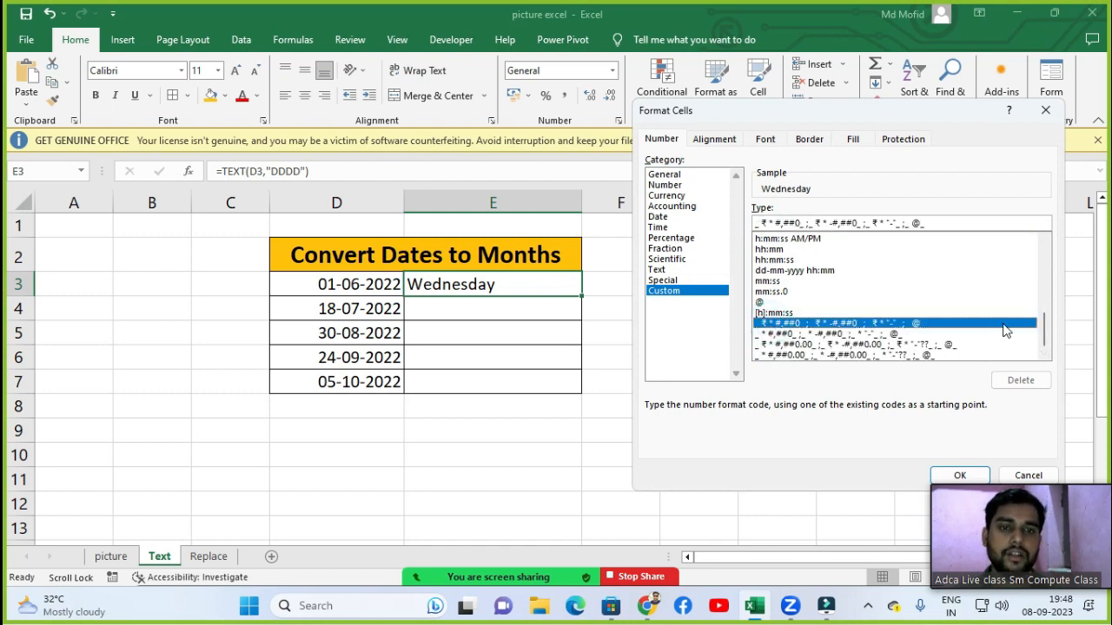
# Replace the custom format code with MMMM and apply it to E3.
pyautogui.click(955, 225)
pyautogui.press('BackSpace')
pyautogui.press('BackSpace')
pyautogui.press('BackSpace')
pyautogui.press('BackSpace')
pyautogui.press('BackSpace')
pyautogui.press('BackSpace')
pyautogui.press('BackSpace')
pyautogui.press('BackSpace')
pyautogui.press('BackSpace')
pyautogui.press('BackSpace')
pyautogui.press('BackSpace')
pyautogui.press('BackSpace')
pyautogui.press('BackSpace')
pyautogui.press('BackSpace')
pyautogui.press('BackSpace')
pyautogui.press('BackSpace')
pyautogui.press('BackSpace')
pyautogui.press('BackSpace')
pyautogui.press('BackSpace')
pyautogui.press('BackSpace')
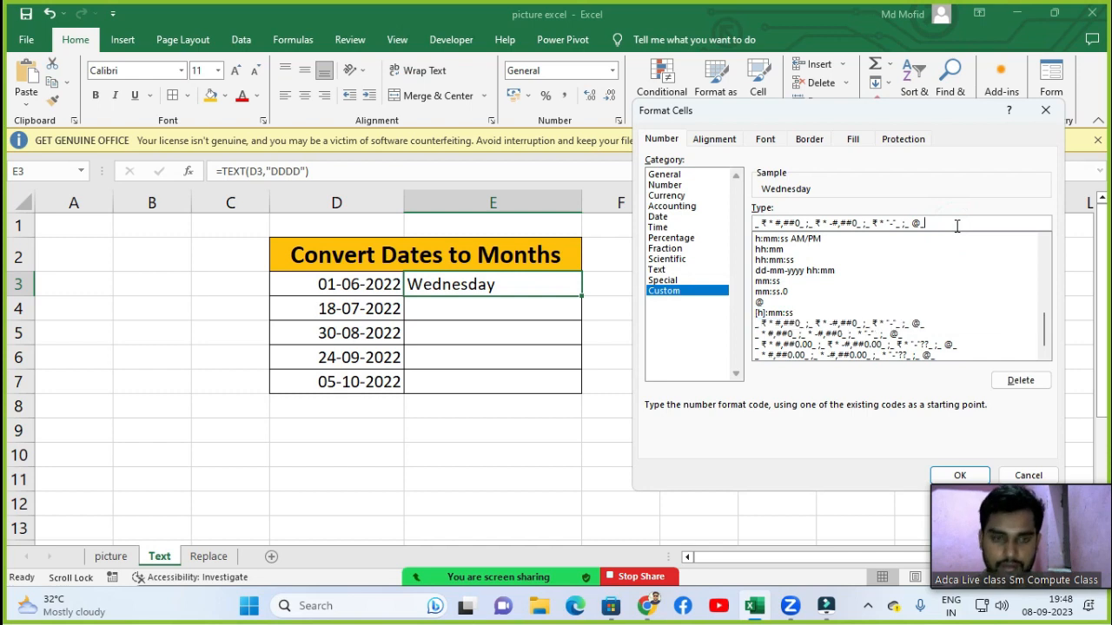
pyautogui.press('BackSpace')
pyautogui.press('BackSpace')
pyautogui.press('BackSpace')
pyautogui.press('BackSpace')
pyautogui.press('BackSpace')
pyautogui.press('BackSpace')
pyautogui.press('BackSpace')
pyautogui.press('BackSpace')
pyautogui.press('BackSpace')
pyautogui.press('BackSpace')
pyautogui.press('BackSpace')
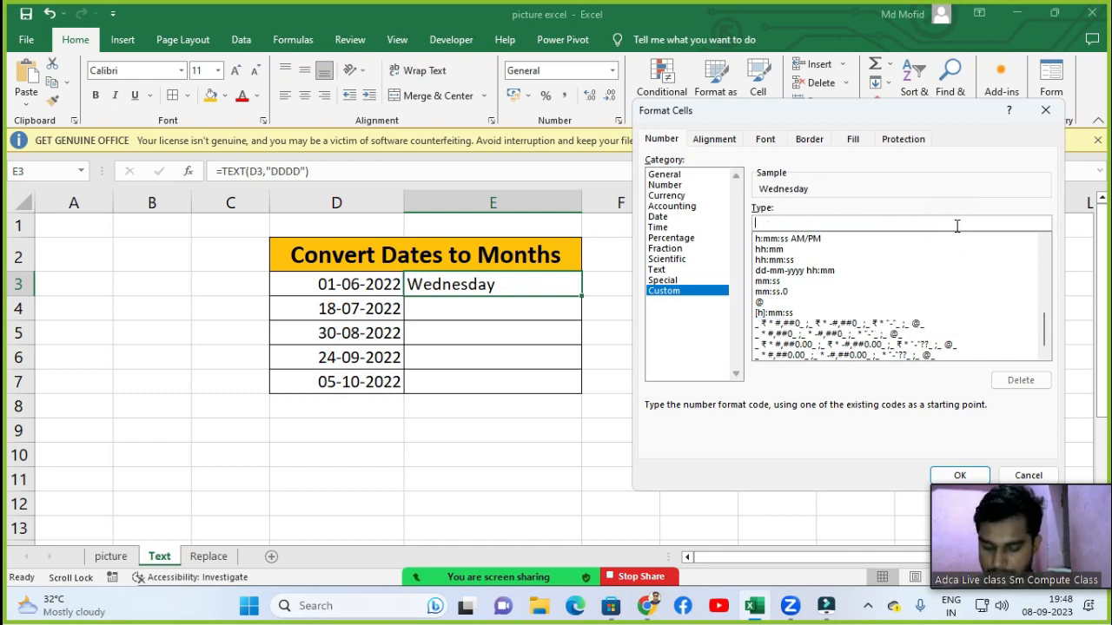
pyautogui.write('MMMM')
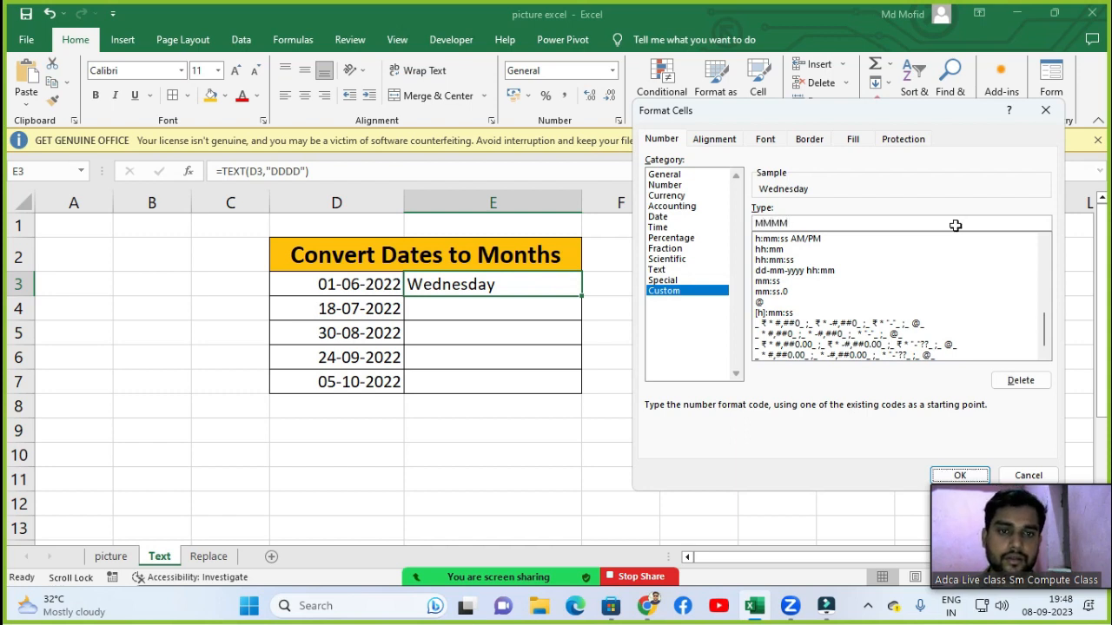
pyautogui.press('Return')
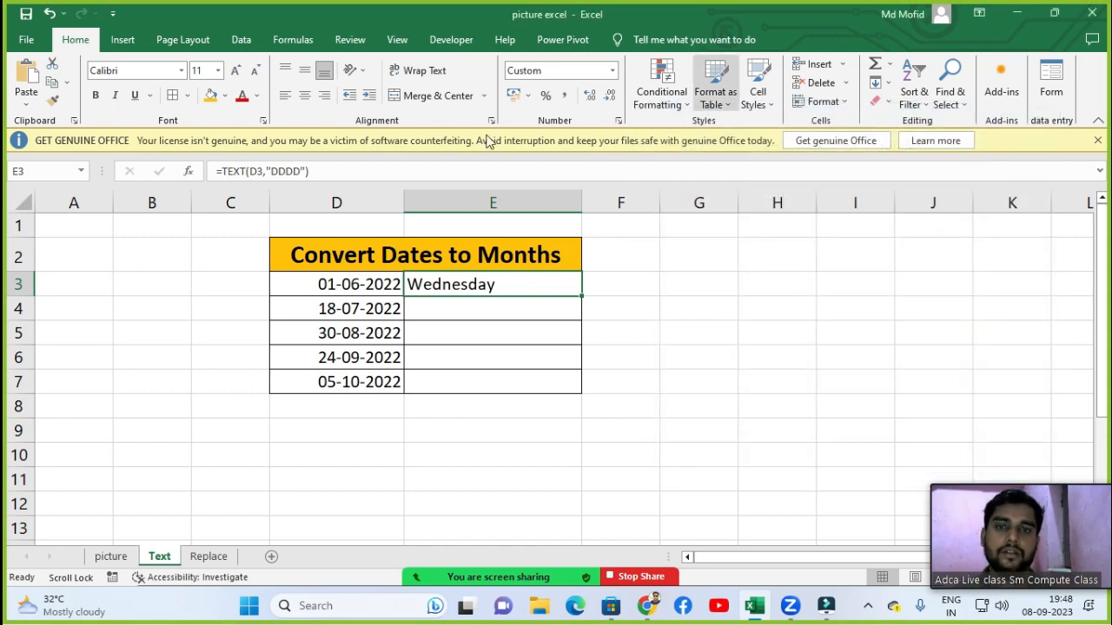
# Examine E3's Text category and custom date format codes in Format Cells, leaving without applying a change.
pyautogui.click(566, 354)
pyautogui.click(522, 279)
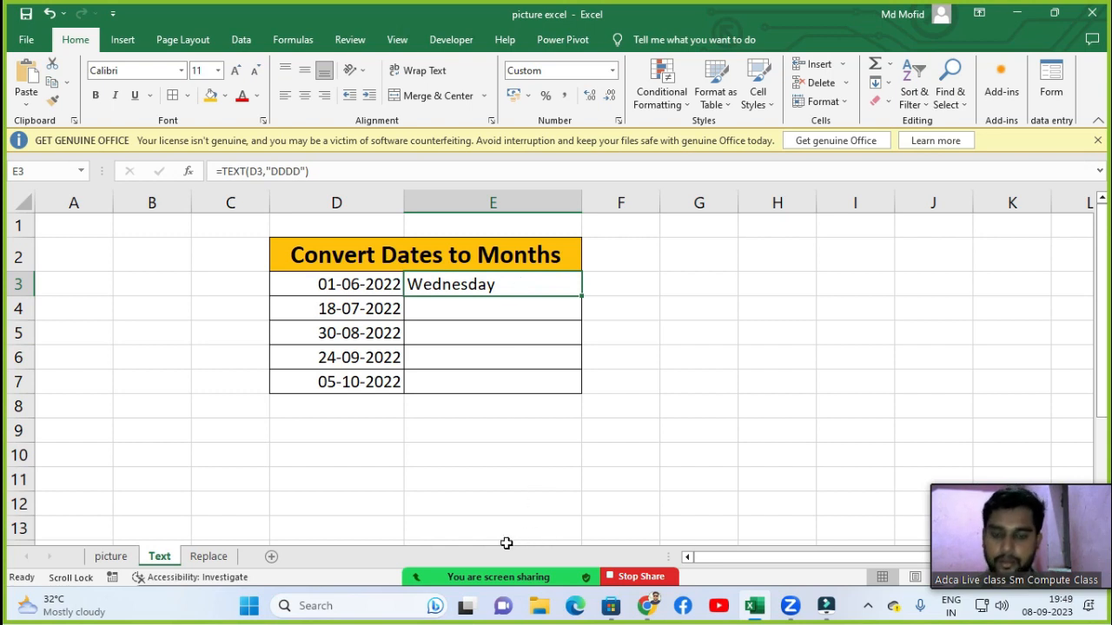
pyautogui.hotkey('ctrl', '1')
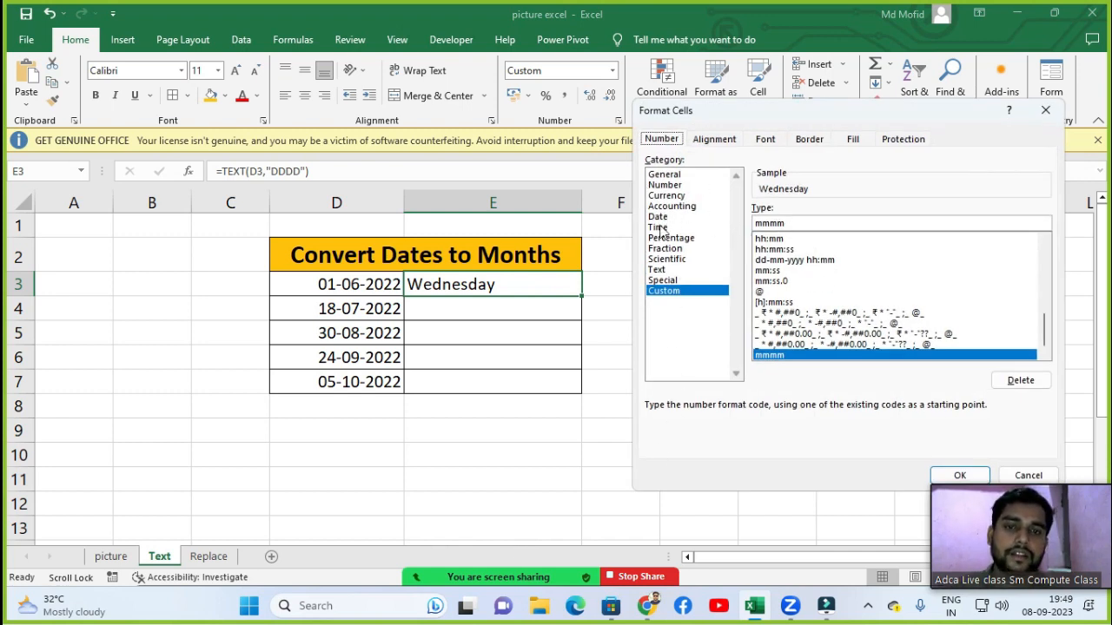
pyautogui.click(659, 296)
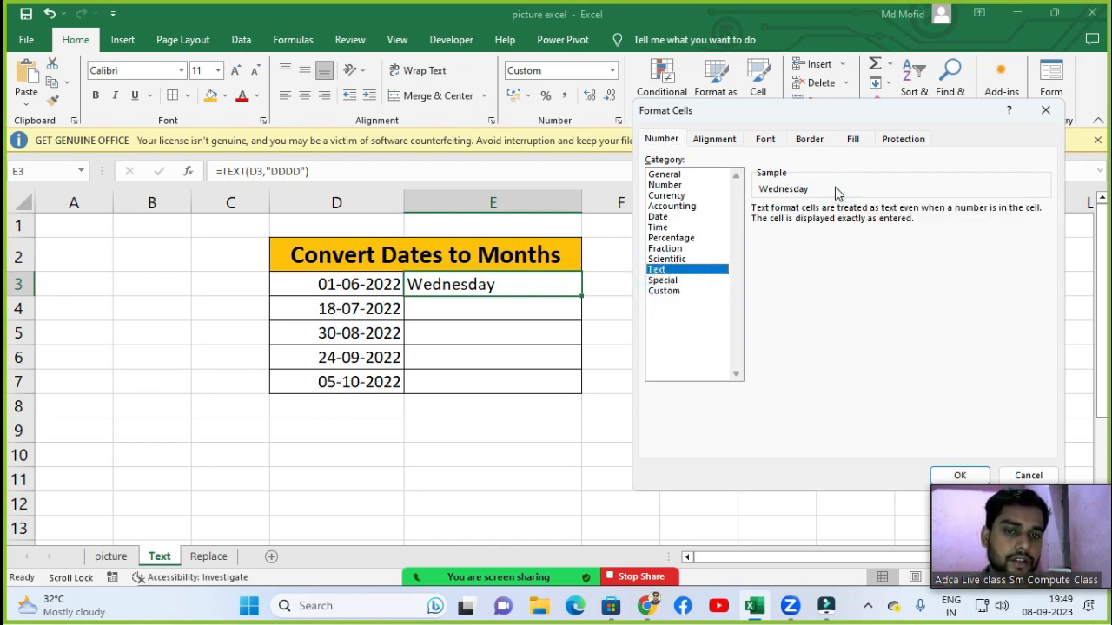
pyautogui.click(695, 292)
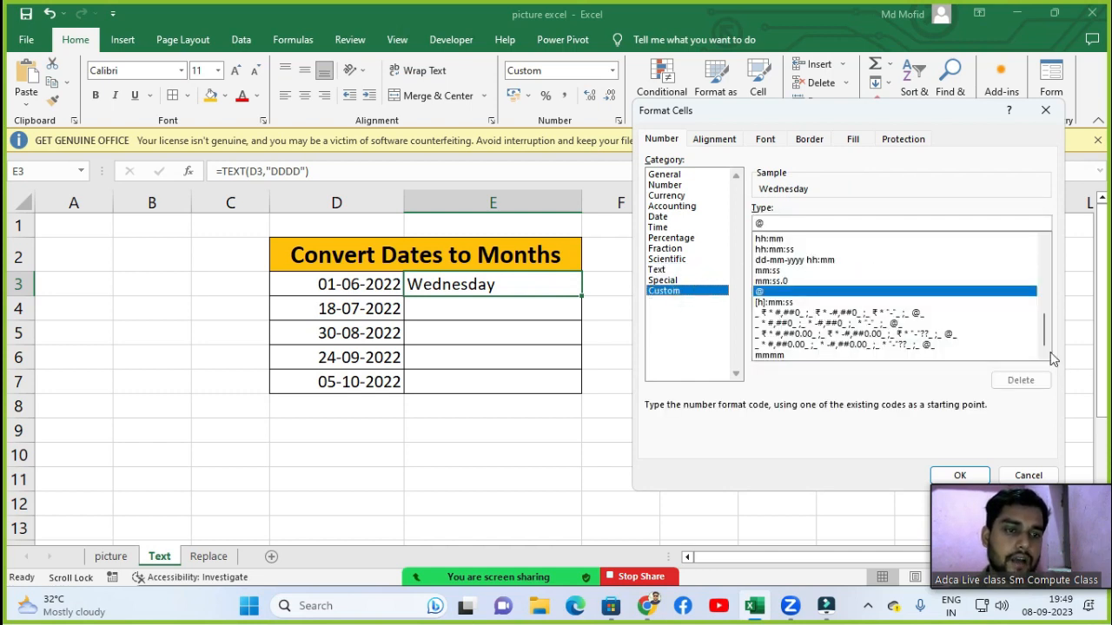
pyautogui.moveTo(1046, 350); pyautogui.dragTo(1047, 294)
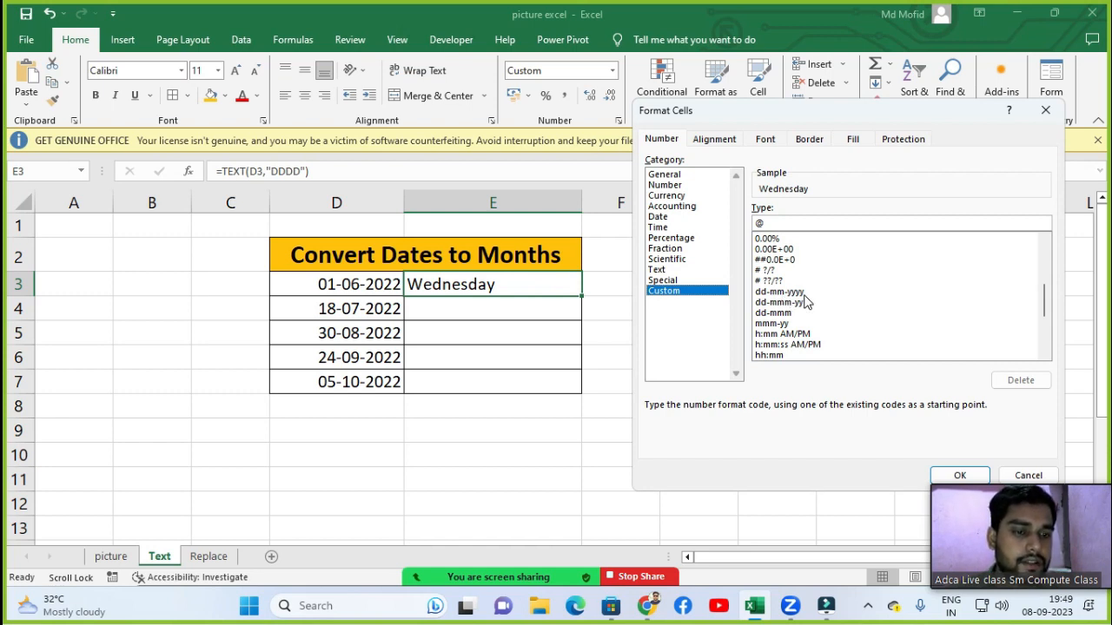
pyautogui.click(1046, 110)
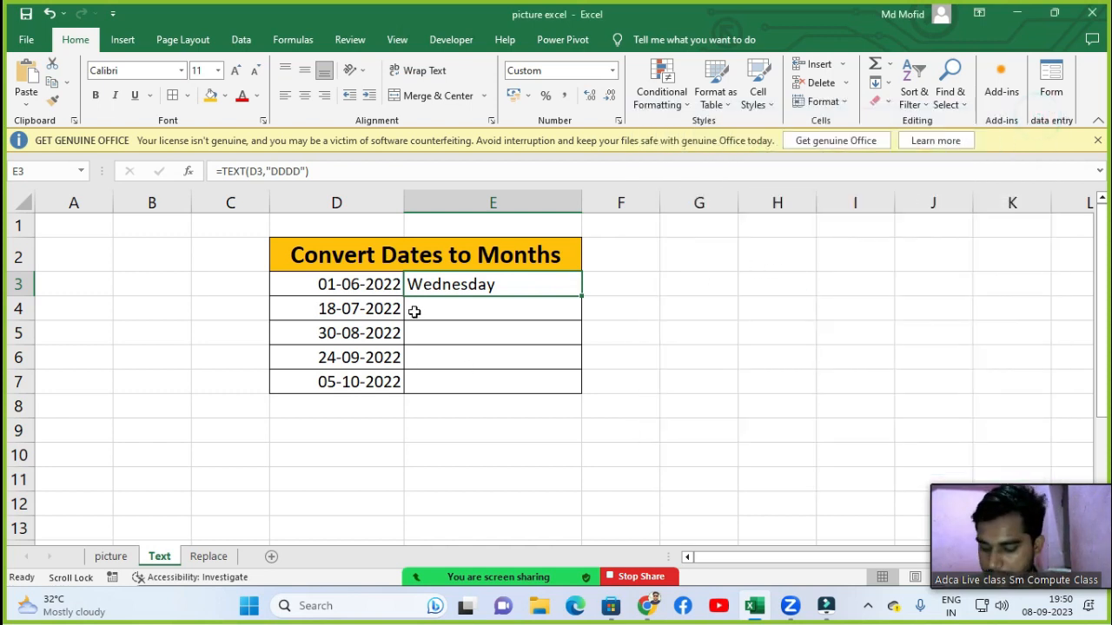
# Change the formula in E3 to =TEXT(D3,"DDD") to return the abbreviated weekday name of the first date.
pyautogui.press('F2')
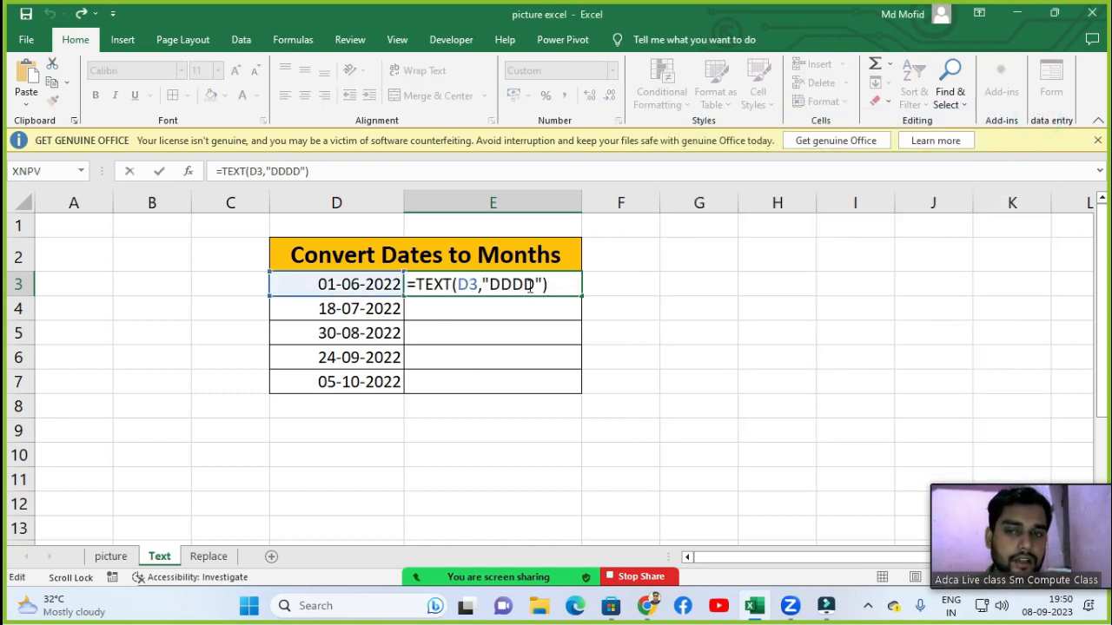
pyautogui.press('Return')
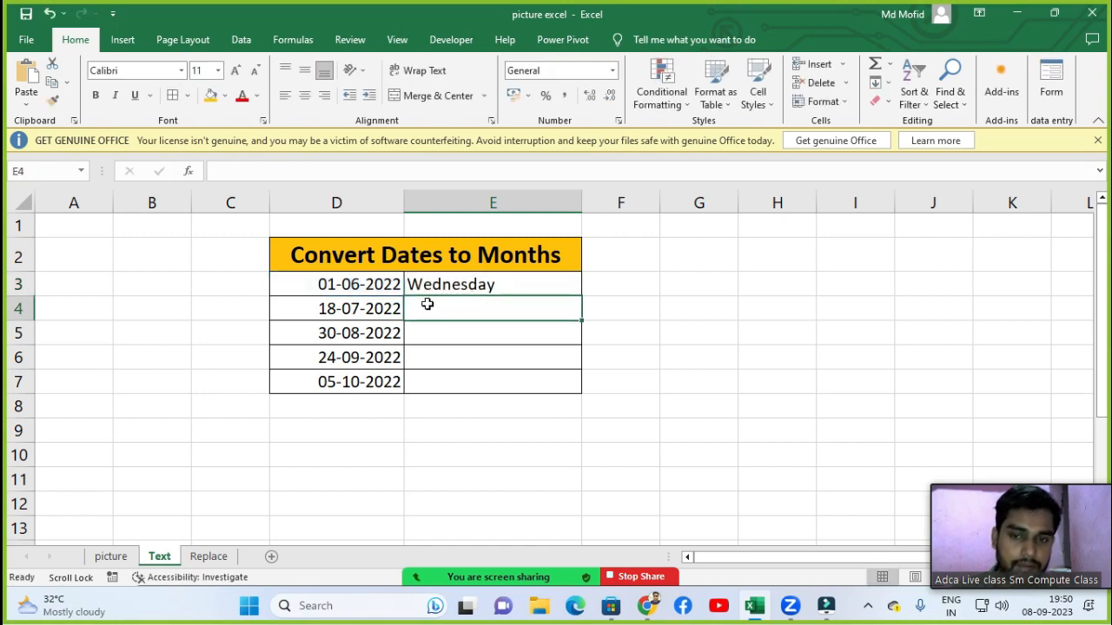
pyautogui.click(492, 290)
pyautogui.press('F2')
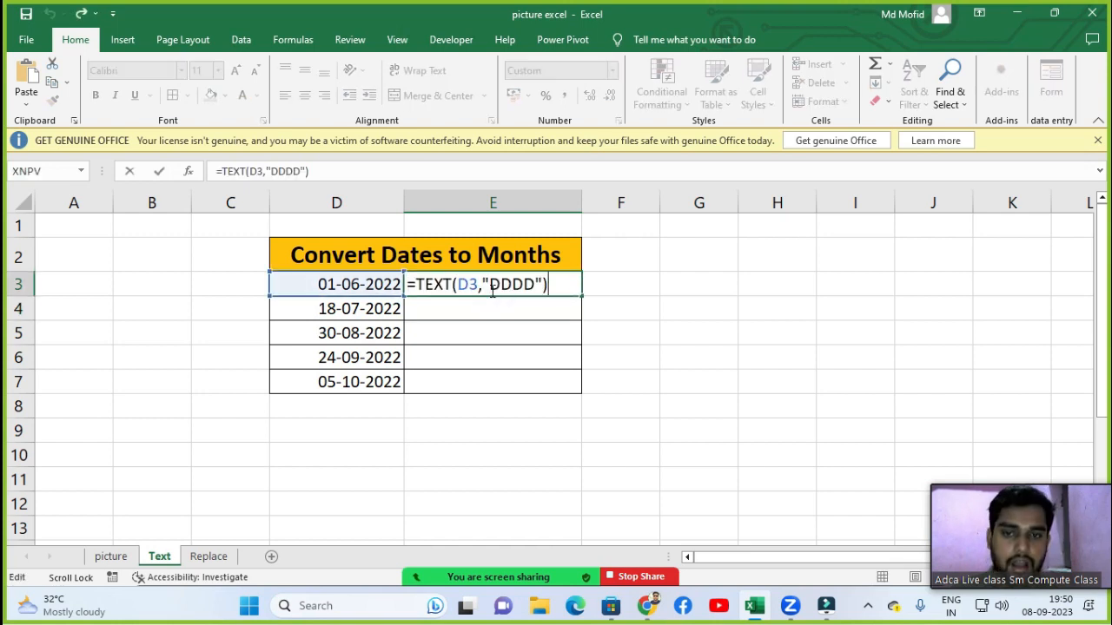
pyautogui.click(516, 287)
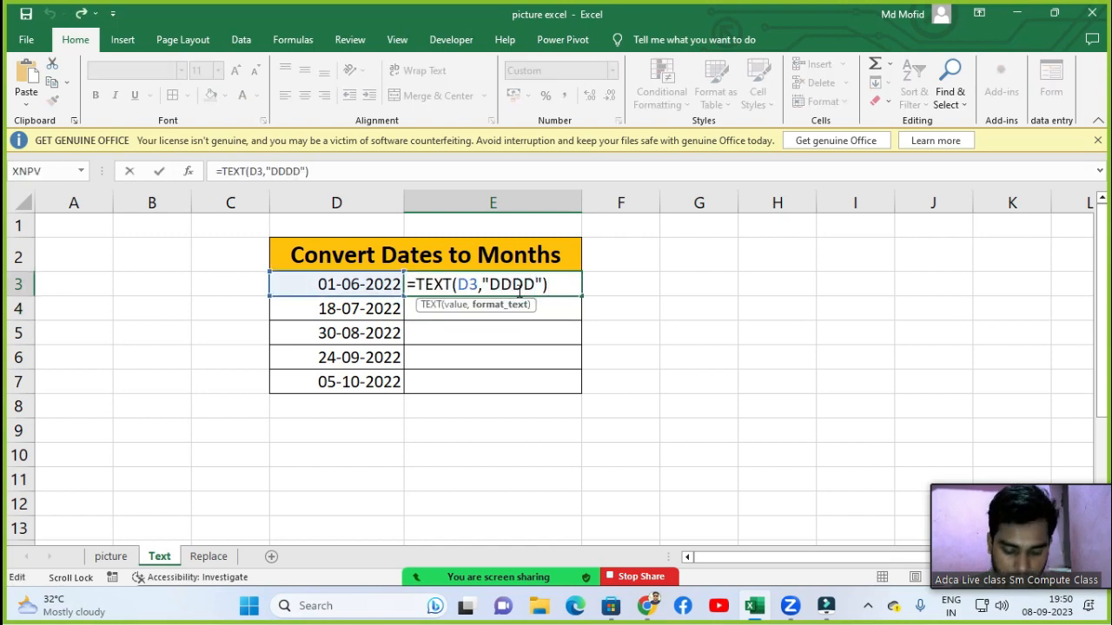
pyautogui.press('BackSpace')
pyautogui.press('Return')
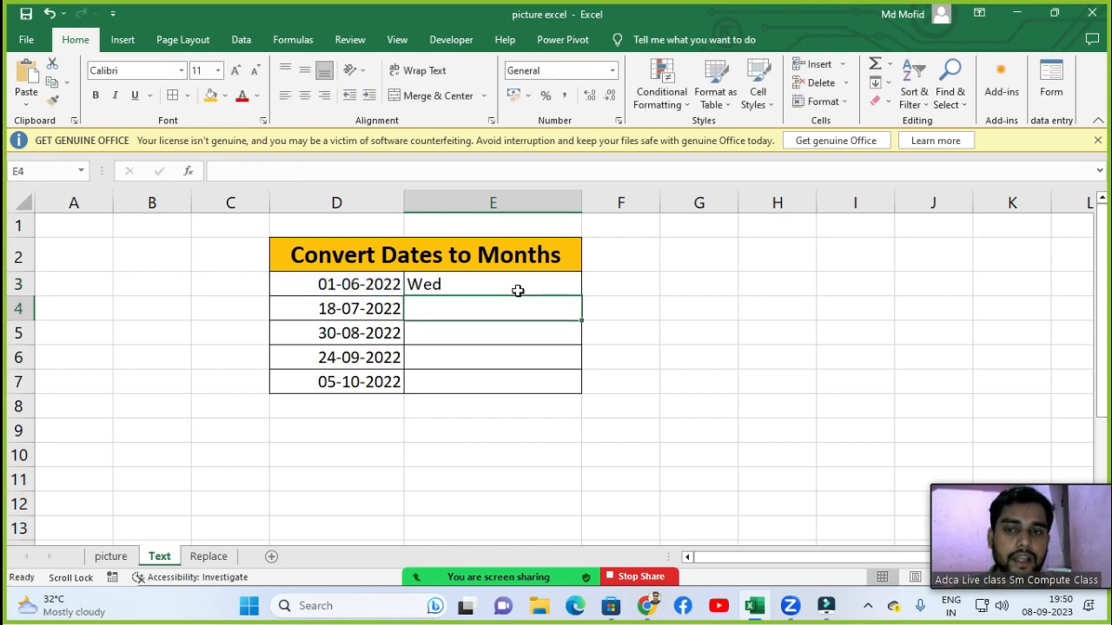
# Shorten the format code in E3's formula to give =TEXT(D3,"DD"), returning the two-digit day.
pyautogui.click(484, 287)
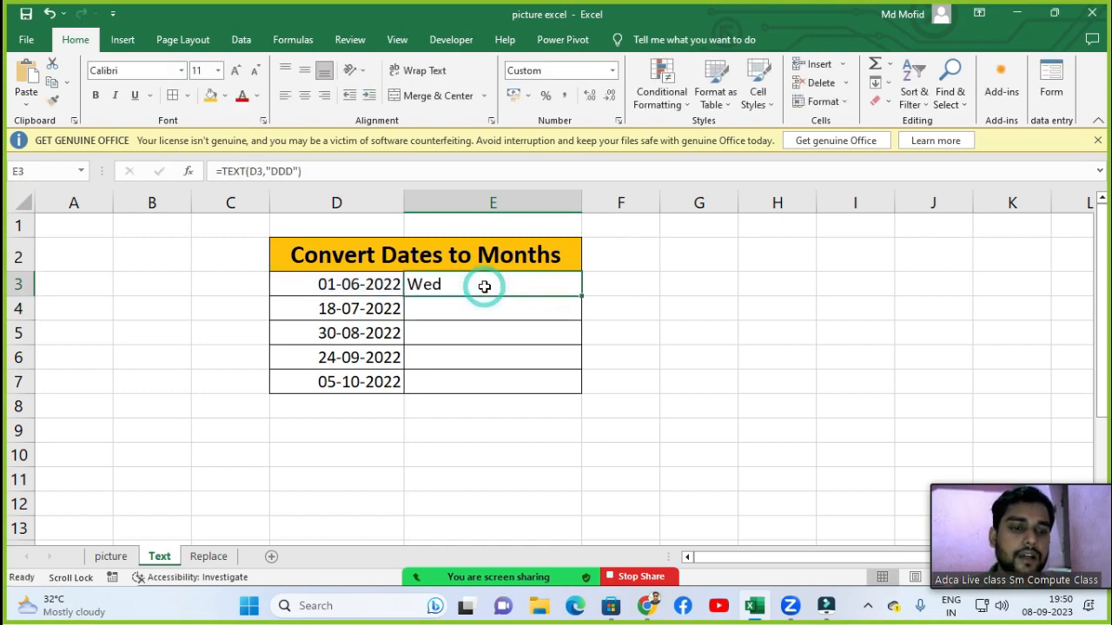
pyautogui.doubleClick(420, 289)
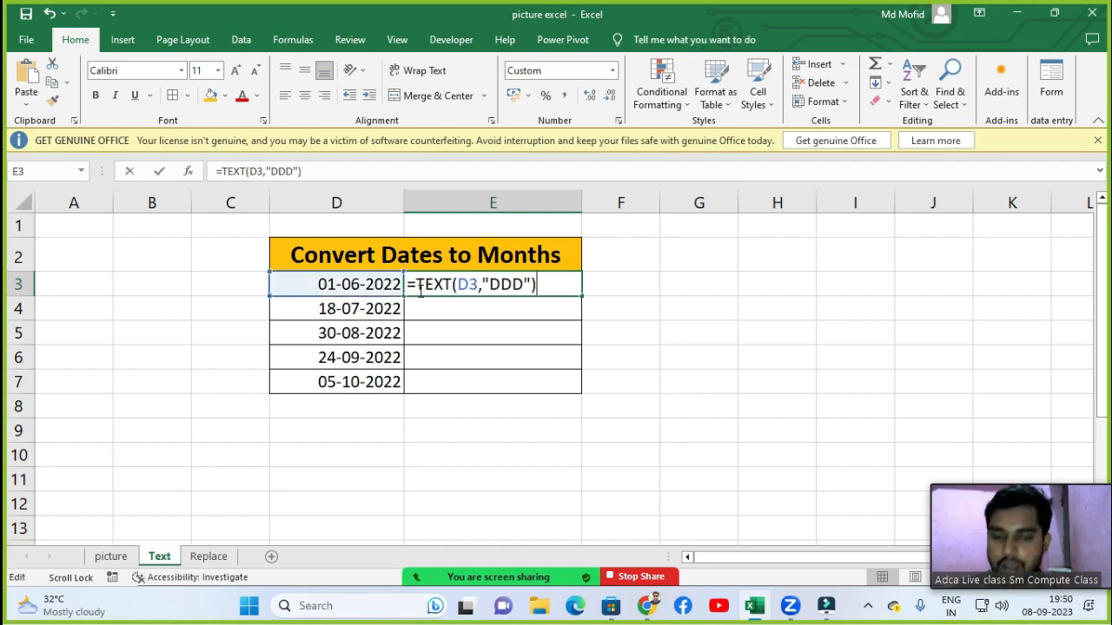
pyautogui.click(507, 286)
pyautogui.press('BackSpace')
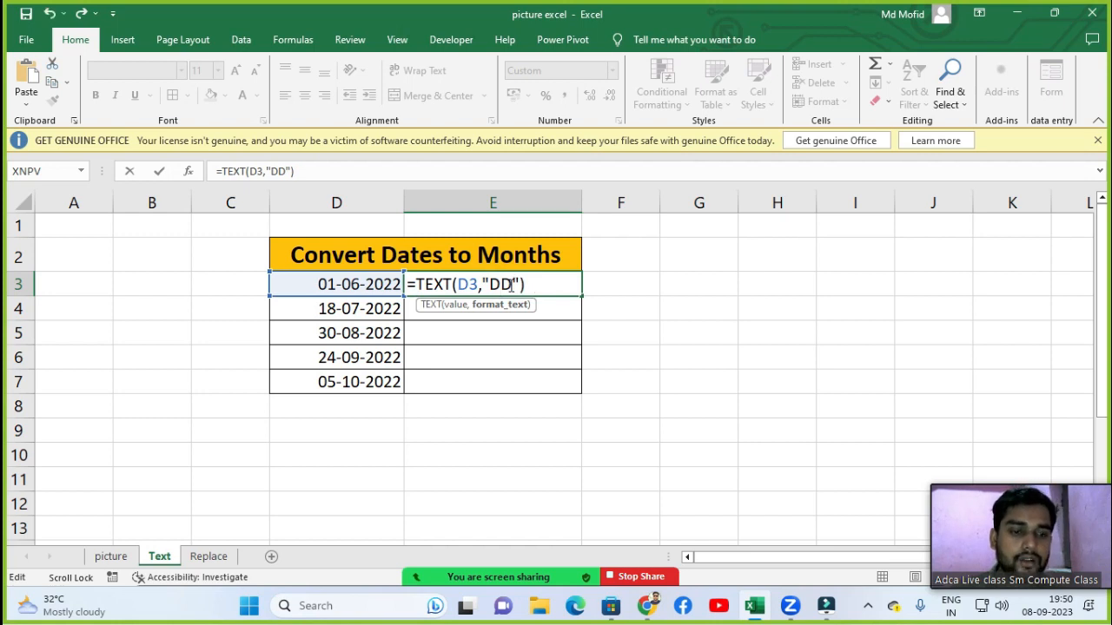
pyautogui.press('Return')
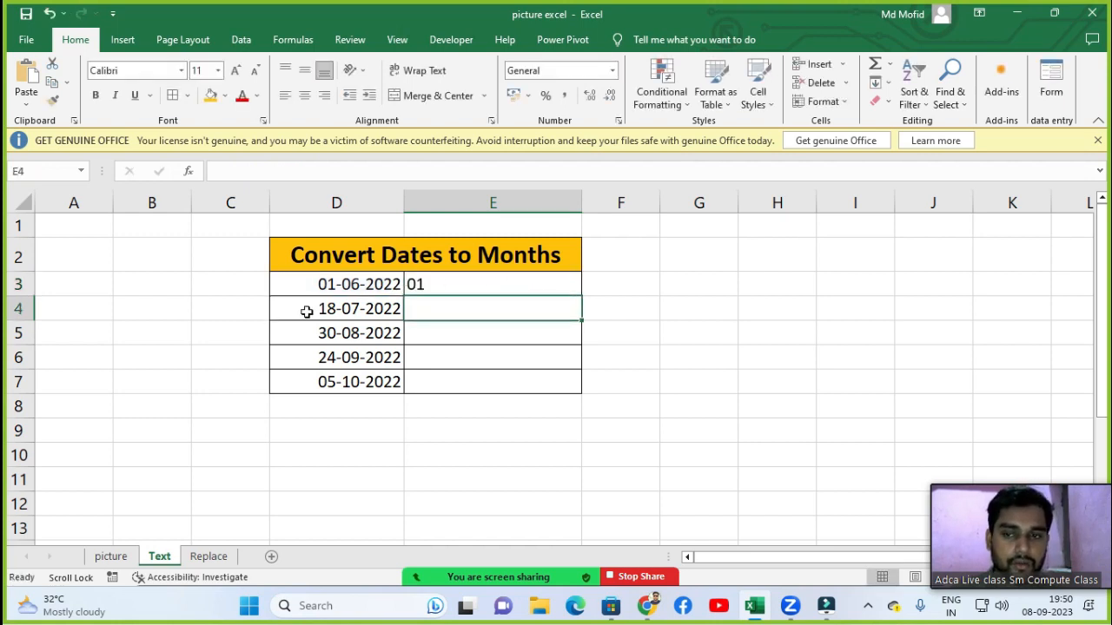
# Replace E3's formula with =TEXT(D3,"MMM-YYY") to return the first date's abbreviated month and year.
pyautogui.click(416, 287)
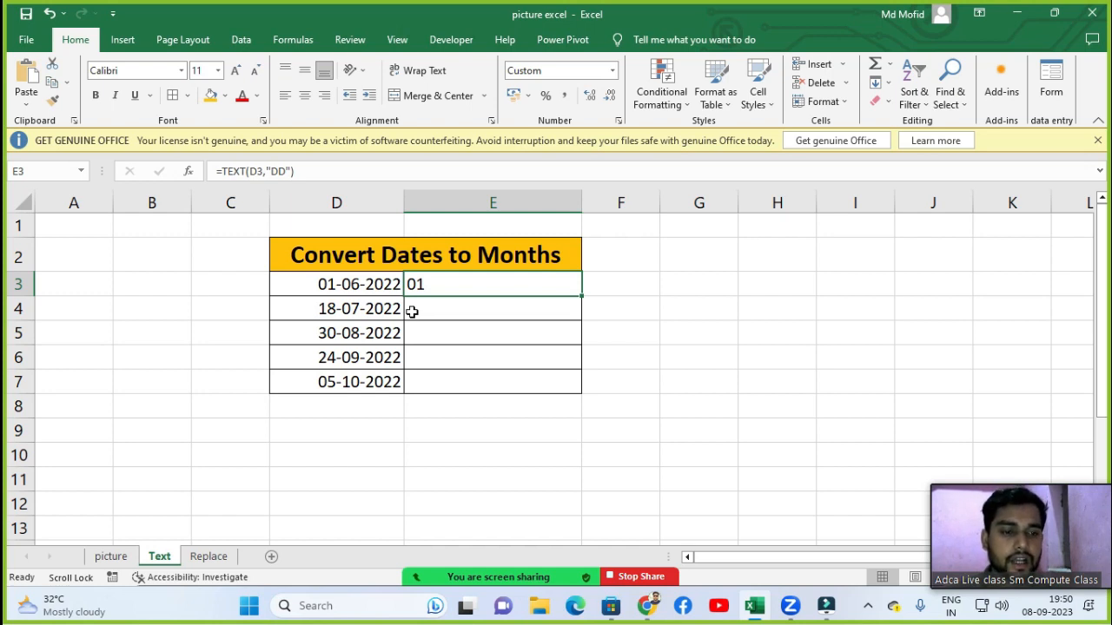
pyautogui.press('Delete')
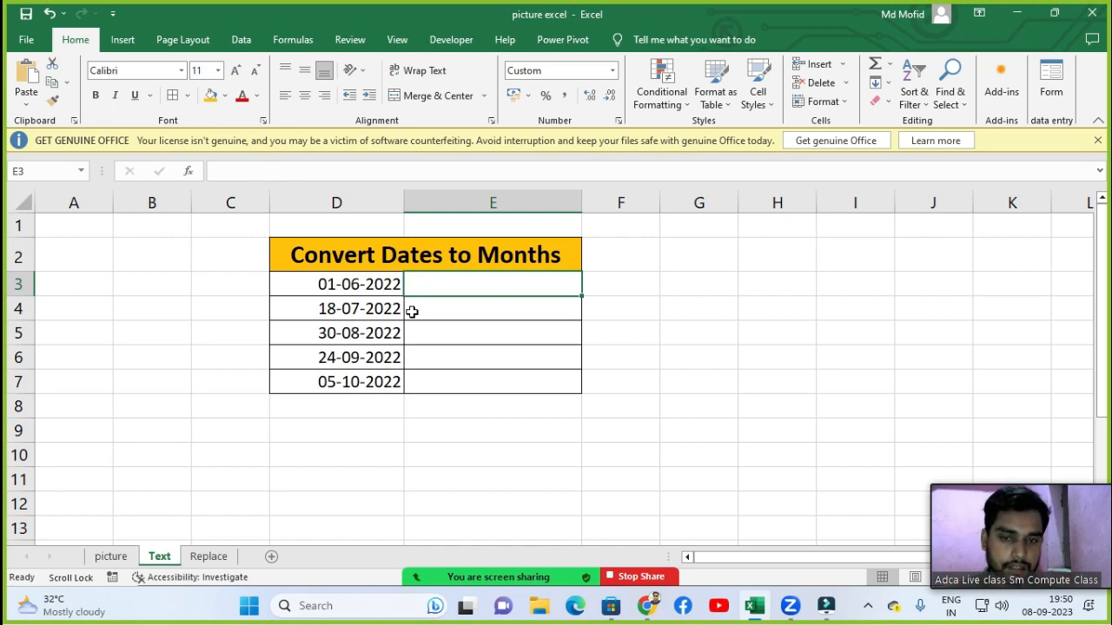
pyautogui.write('=')
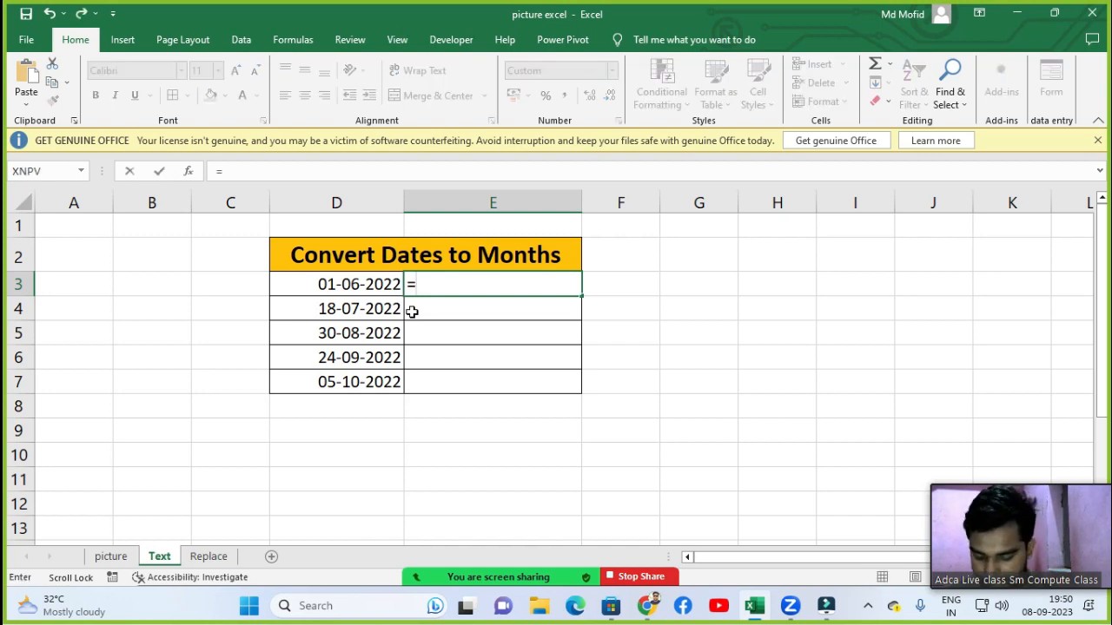
pyautogui.write('TEXT(')
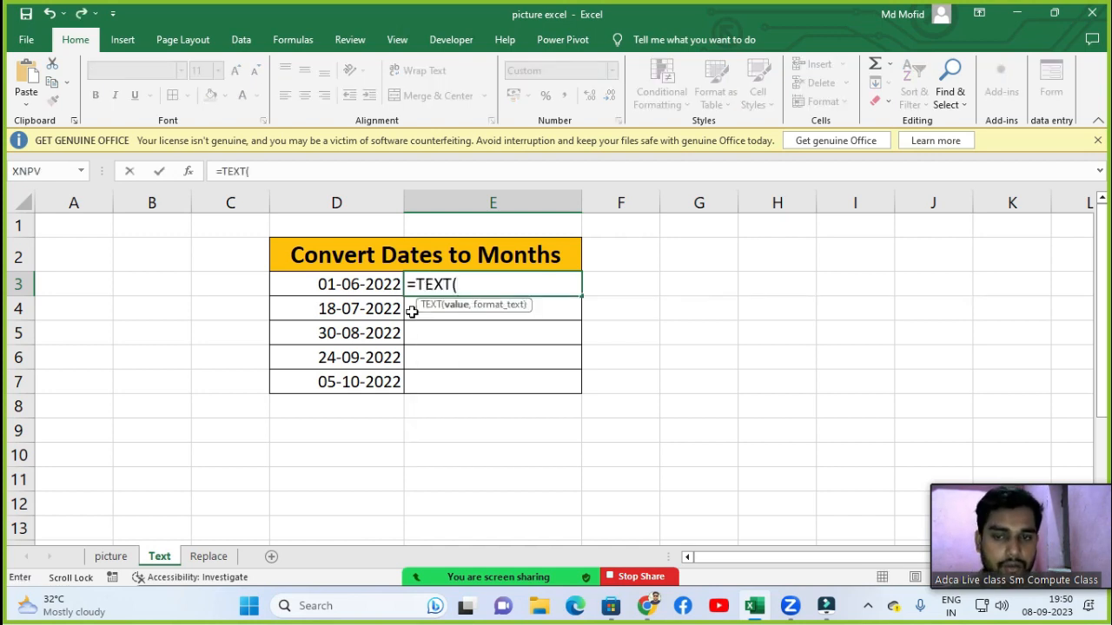
pyautogui.click(358, 279)
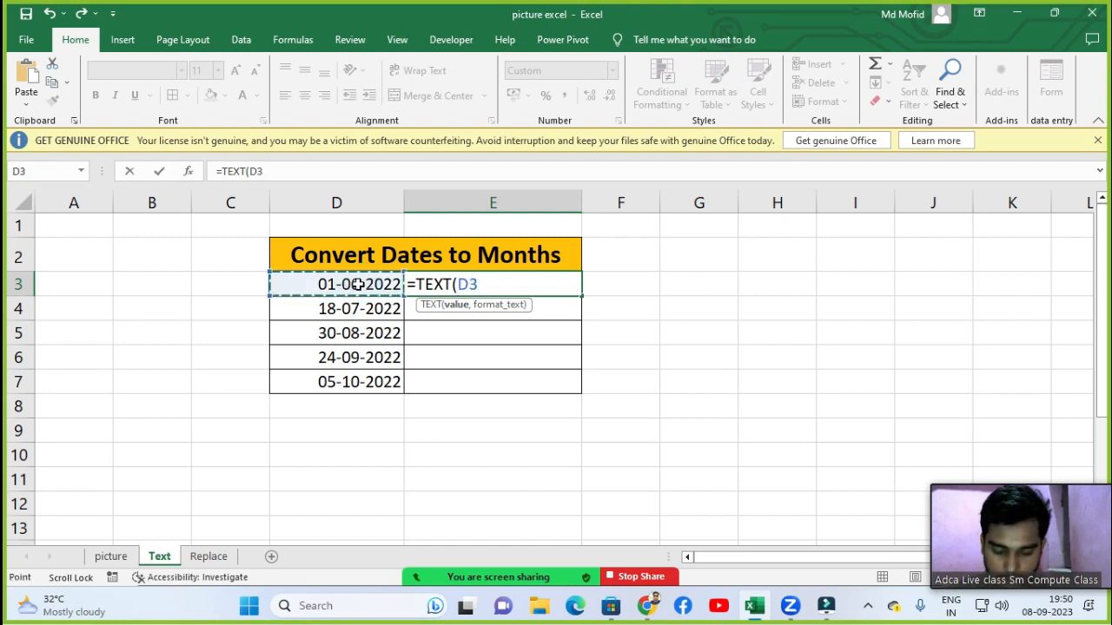
pyautogui.write(',')
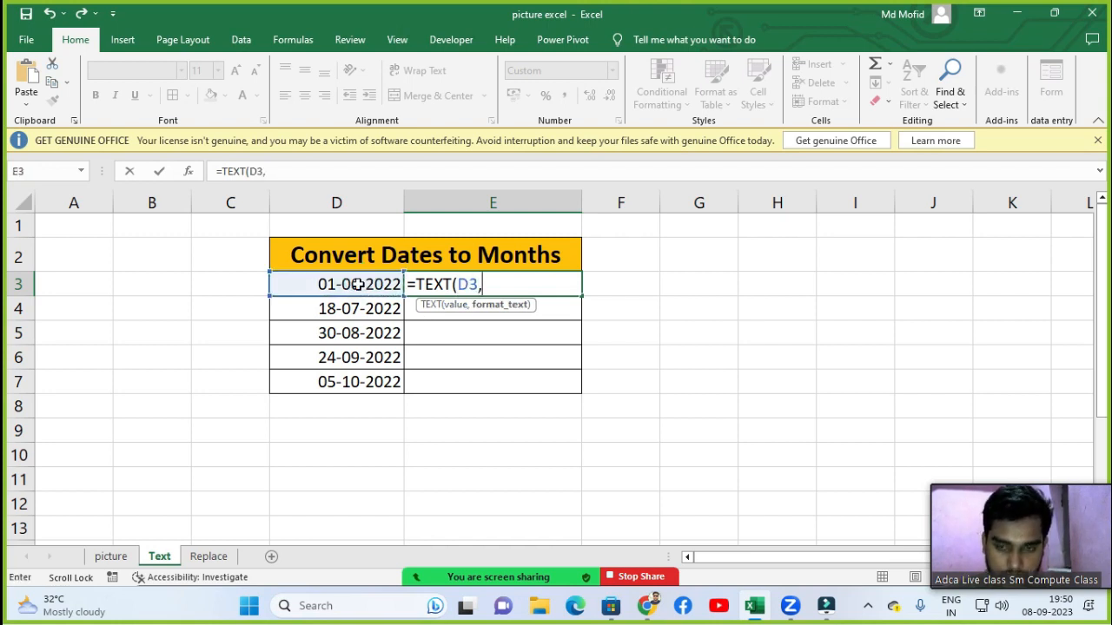
pyautogui.write('"MMM')
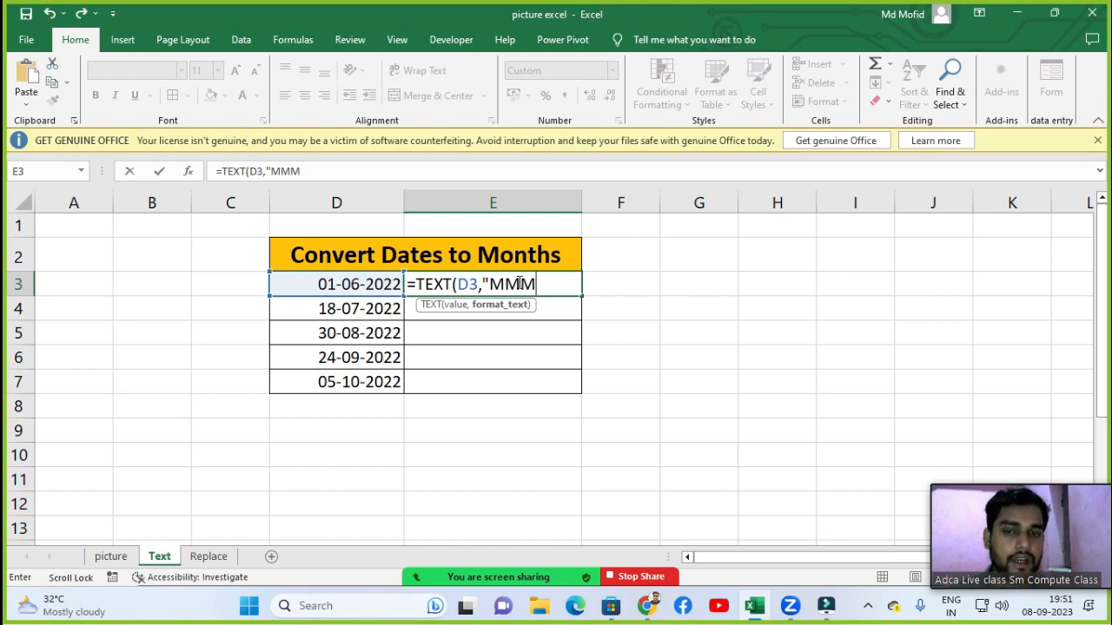
pyautogui.write('-')
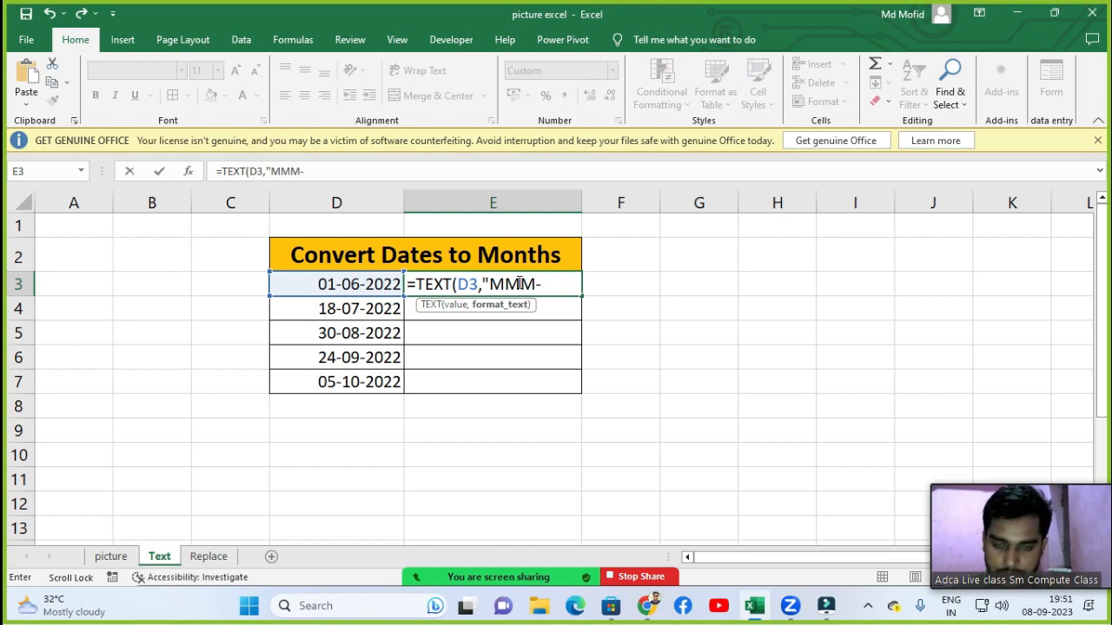
pyautogui.write('YYY')
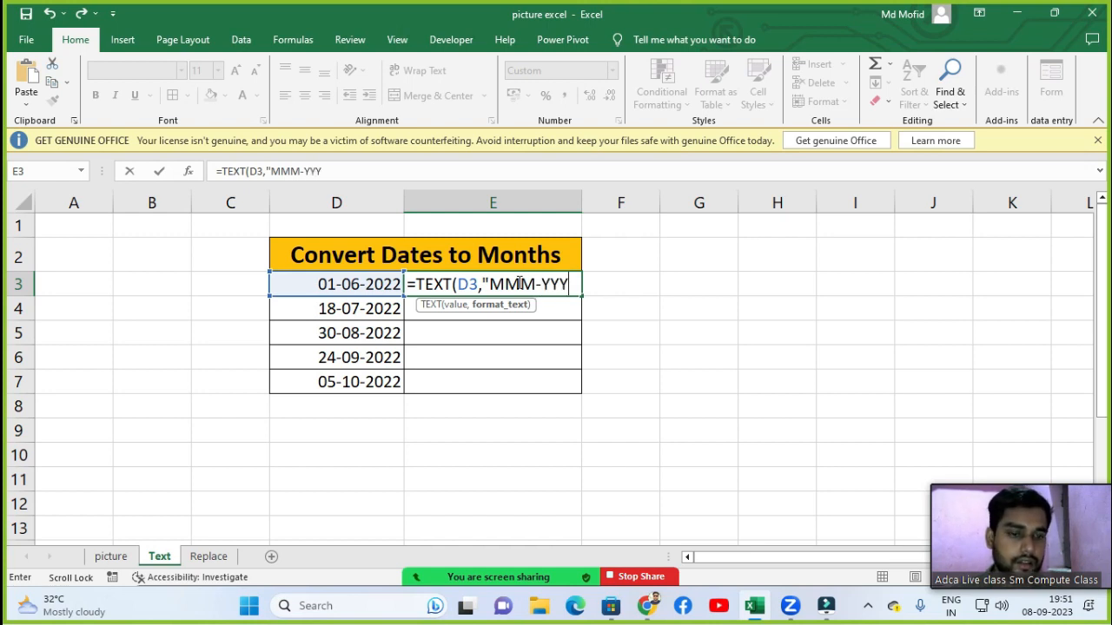
pyautogui.write('"')
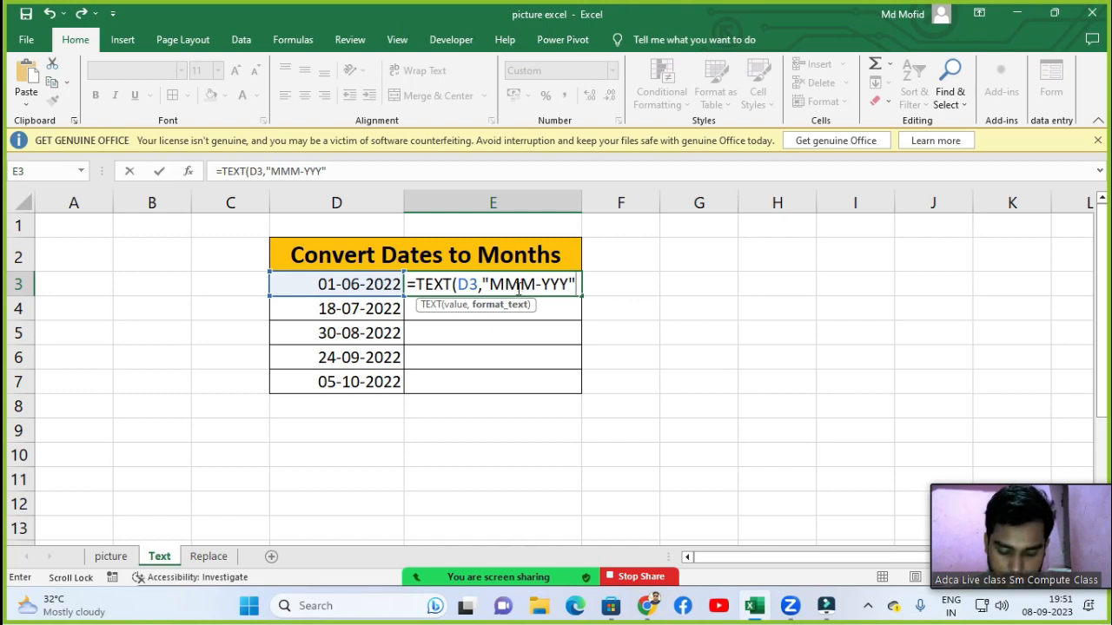
pyautogui.write(')')
pyautogui.press('Return')
pyautogui.click(517, 289)
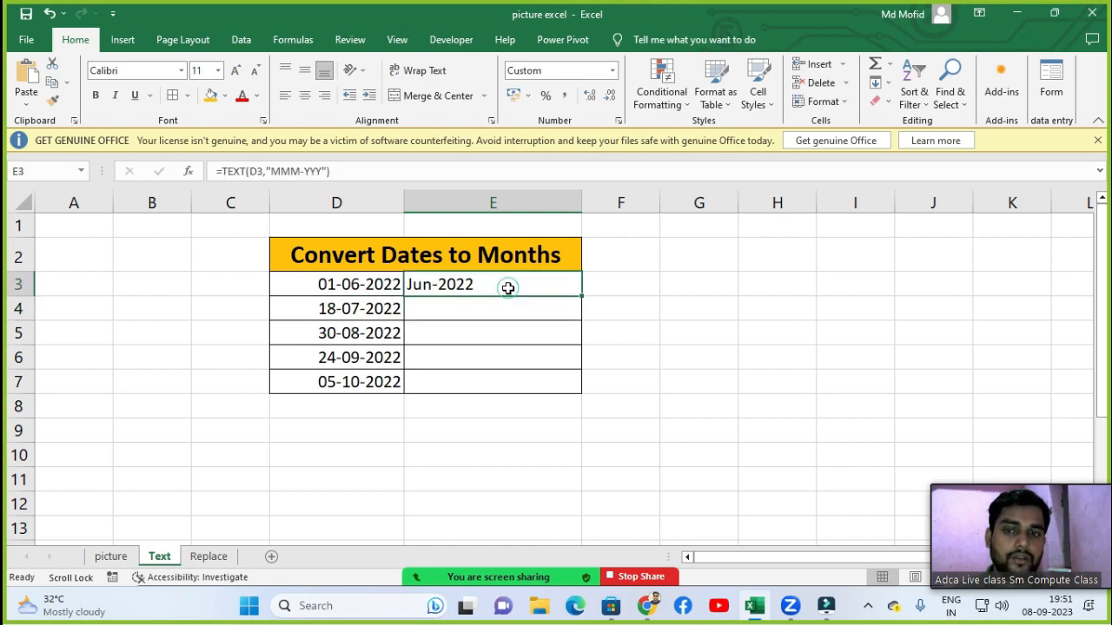
# Extend the month code in E3's formula to give =TEXT(D3,"MMMM-YYY"), returning the full month name with the year.
pyautogui.doubleClick(413, 287)
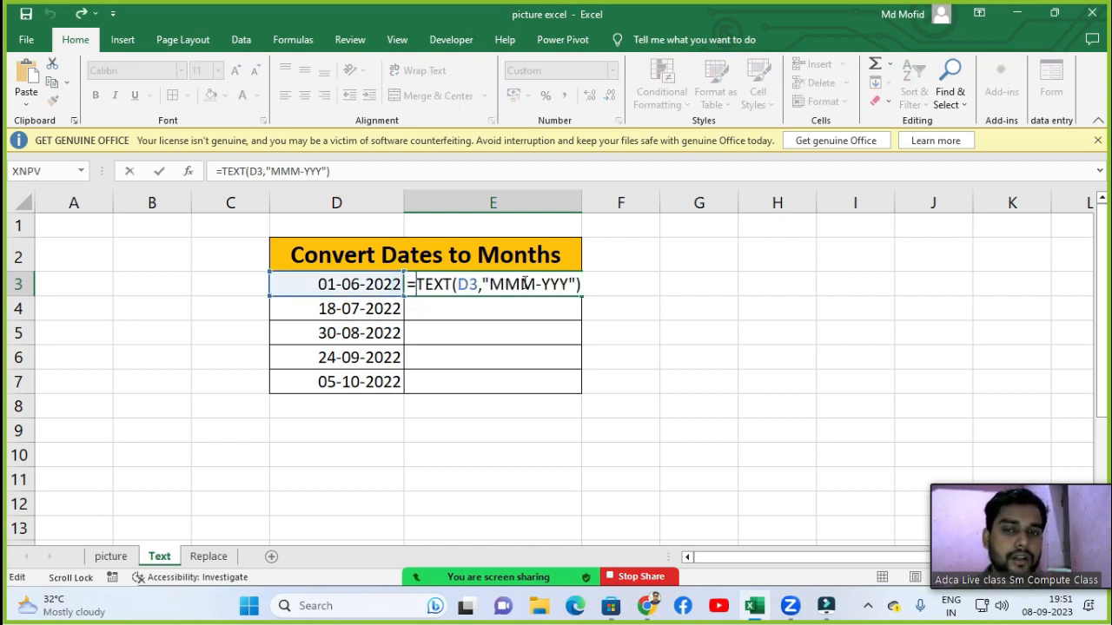
pyautogui.click(523, 284)
pyautogui.write('M')
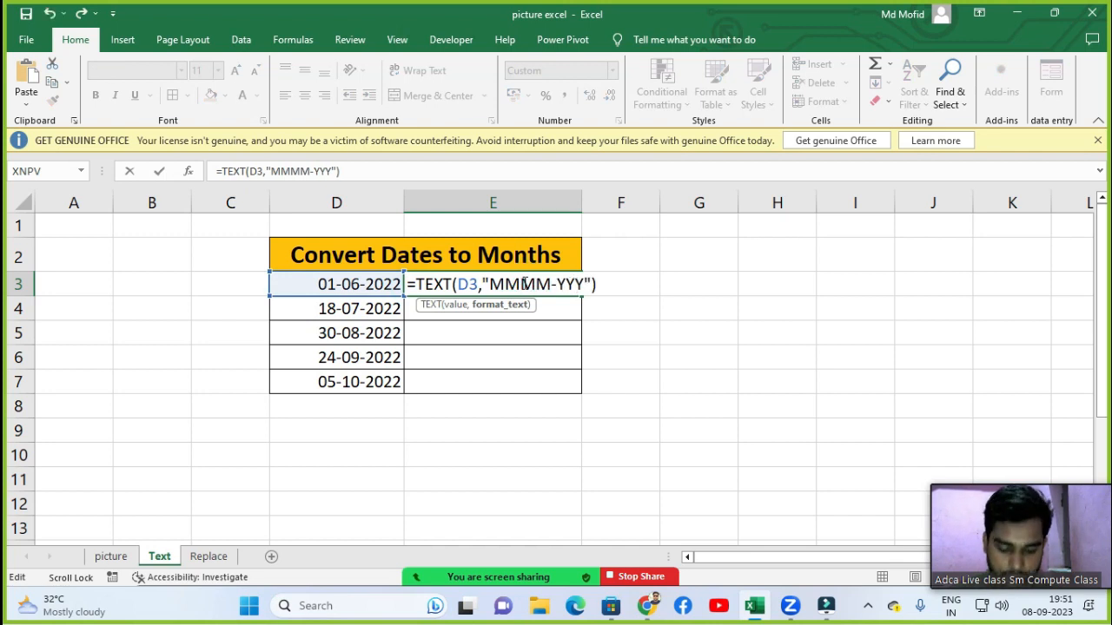
pyautogui.press('Return')
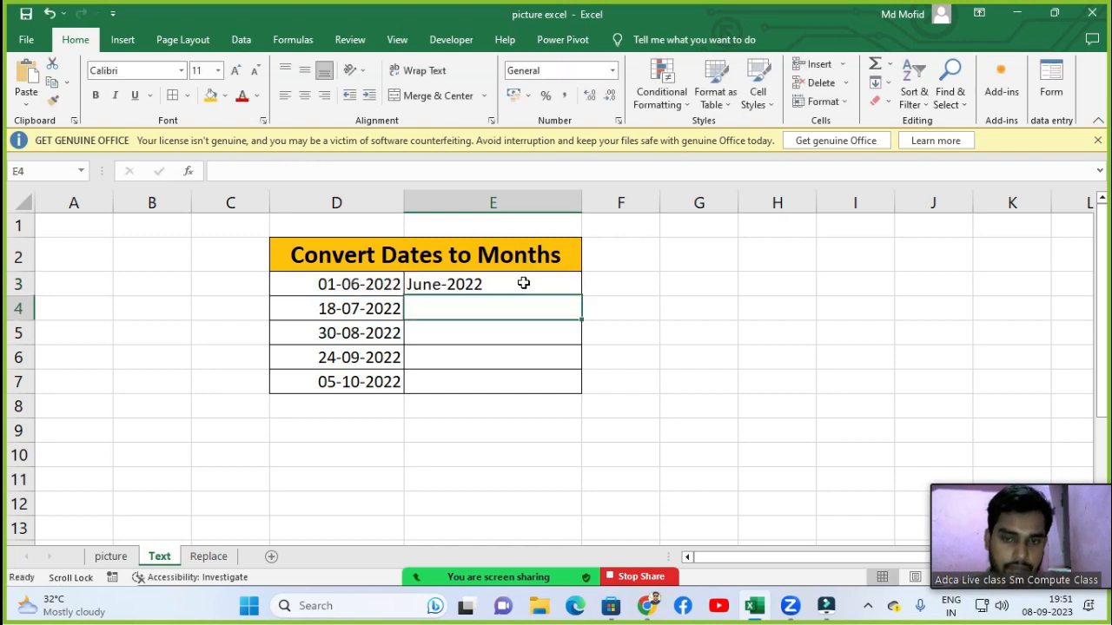
pyautogui.doubleClick(436, 288)
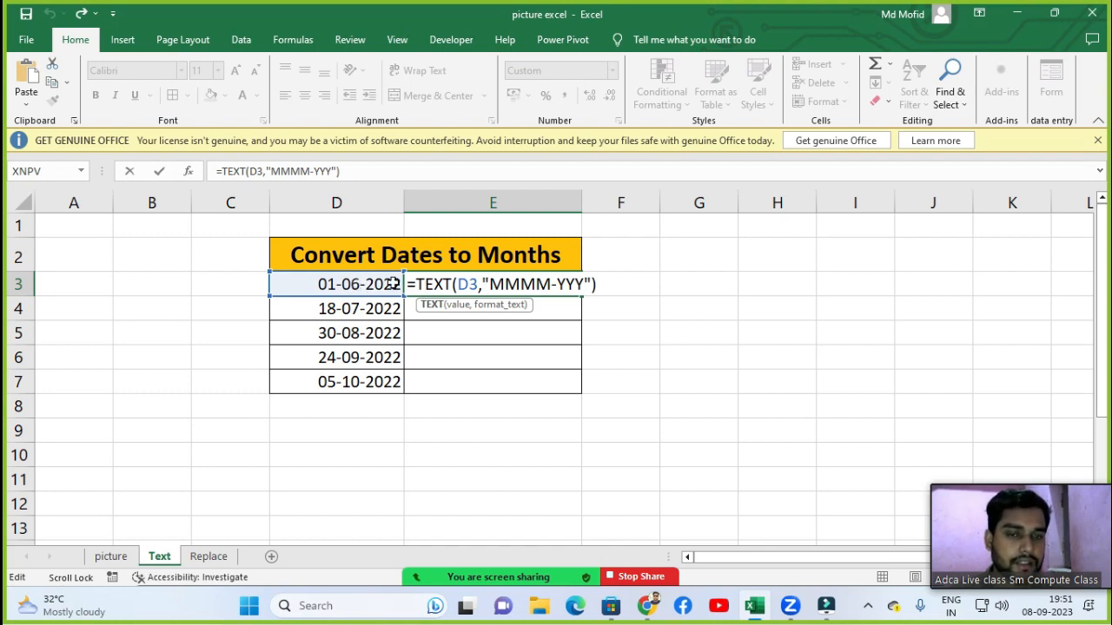
pyautogui.press('Return')
# Shorten the month code in E3's formula to give =TEXT(D3,"MM-YYY"), returning the two-digit month with the year.
pyautogui.doubleClick(414, 289)
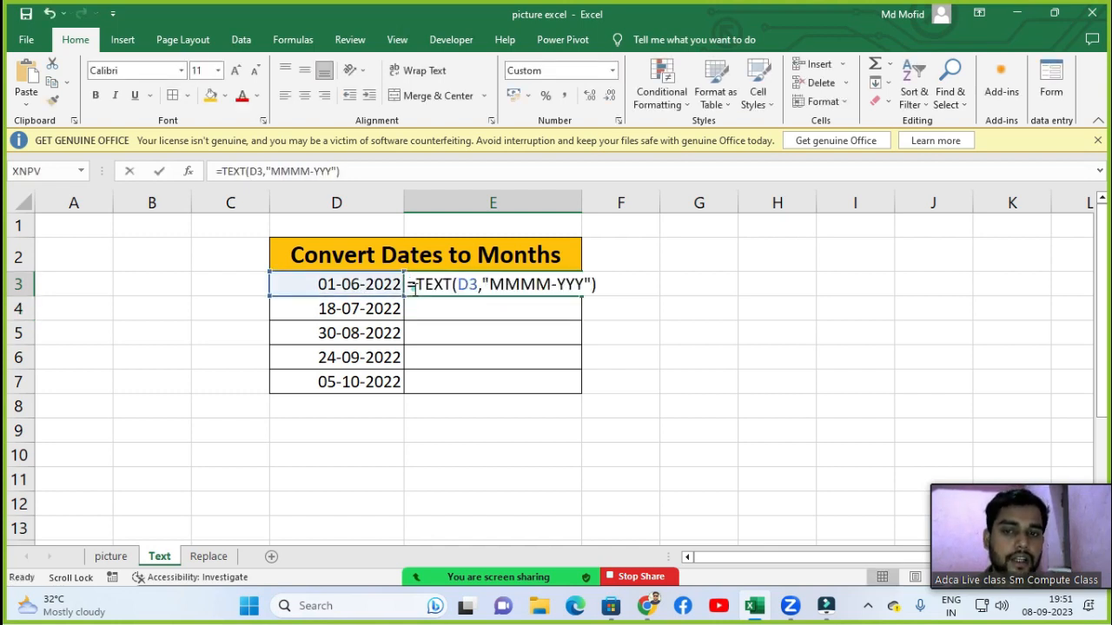
pyautogui.click(523, 284)
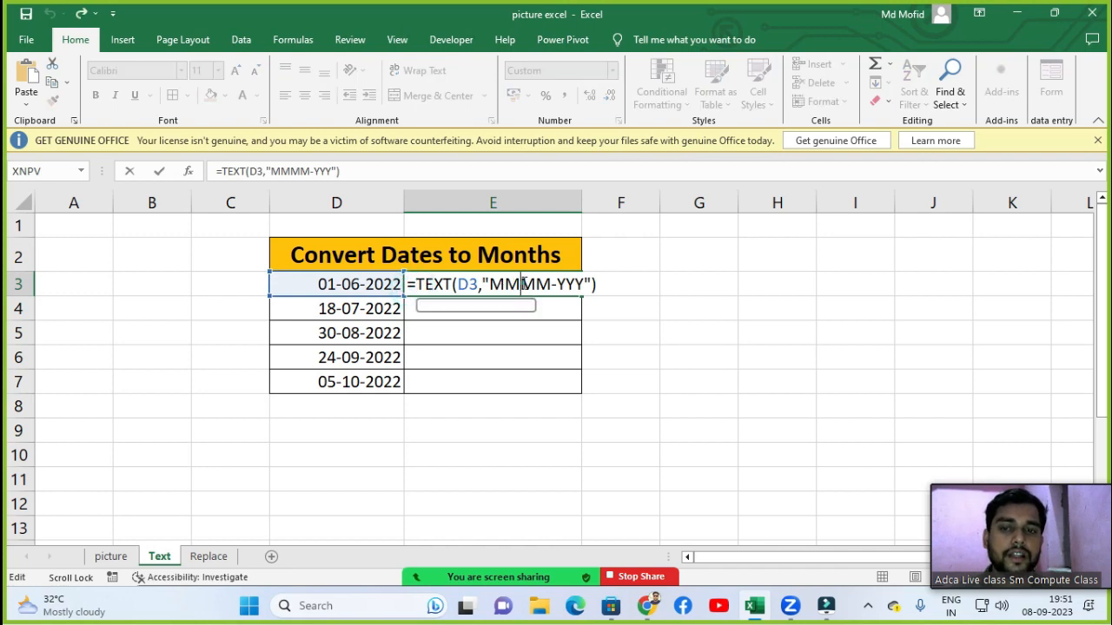
pyautogui.press('BackSpace')
pyautogui.press('BackSpace')
pyautogui.press('Return')
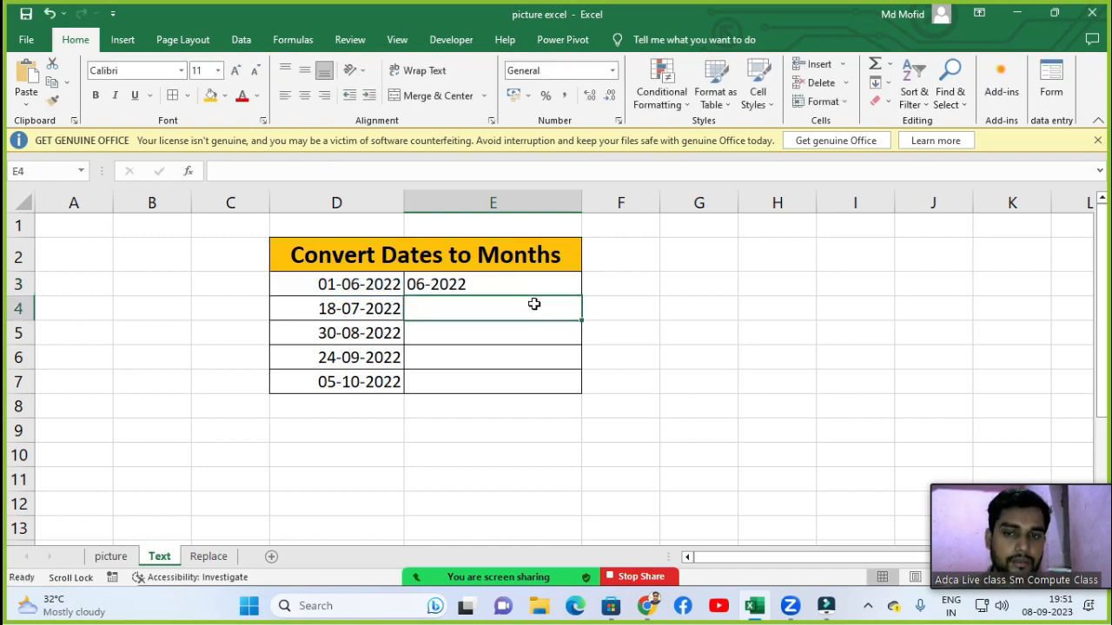
# Add one M to E3's format code to give =TEXT(D3,"MMM-YYY").
pyautogui.click(430, 284)
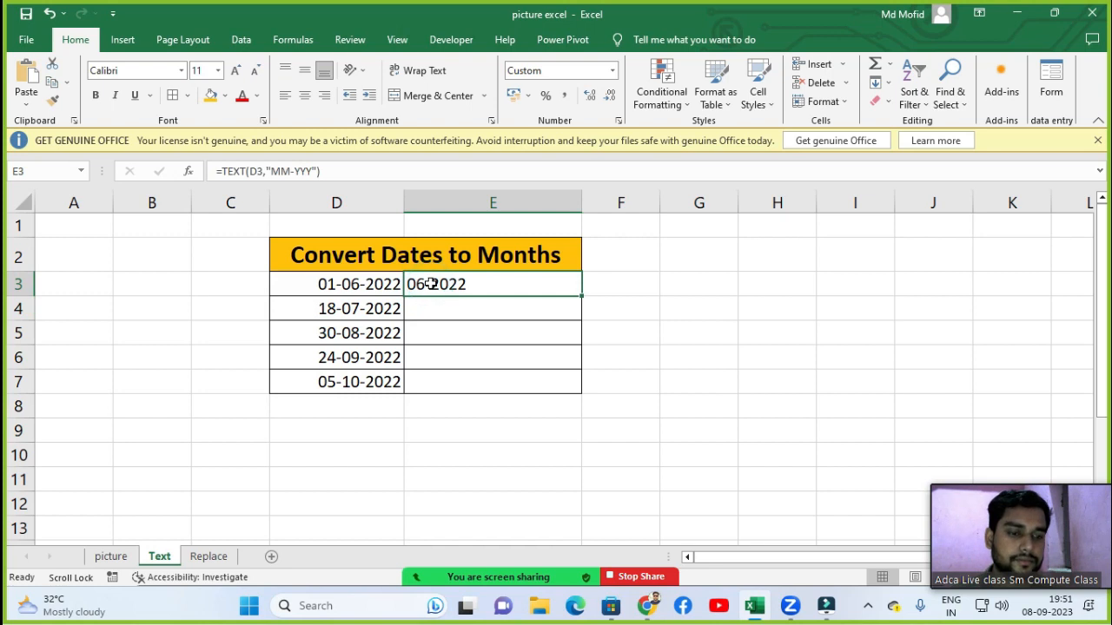
pyautogui.doubleClick(430, 284)
pyautogui.click(506, 284)
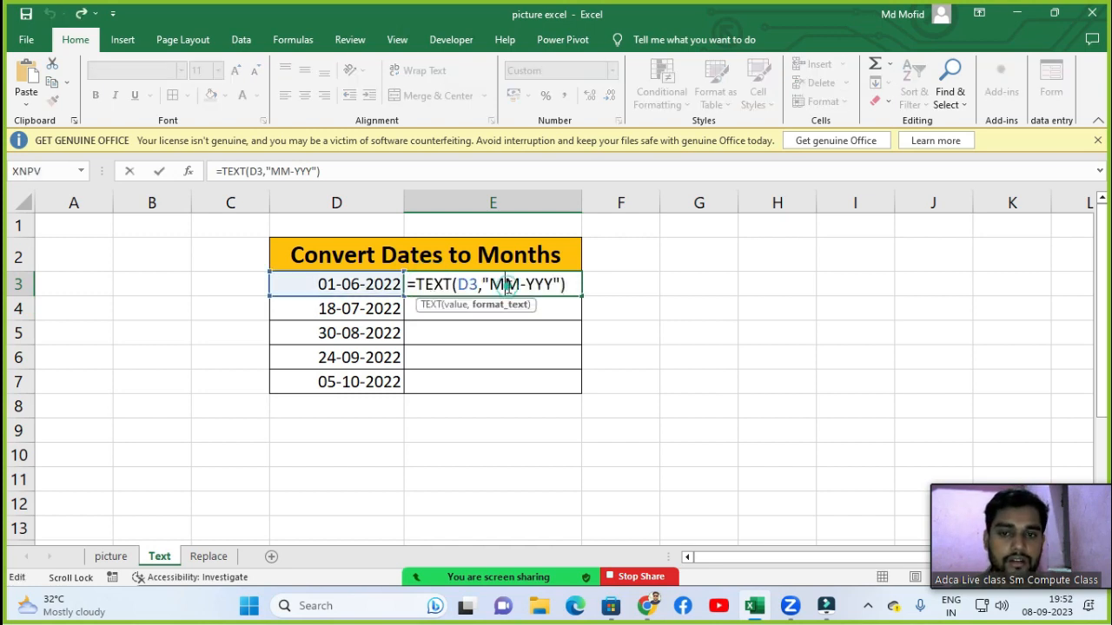
pyautogui.write('M')
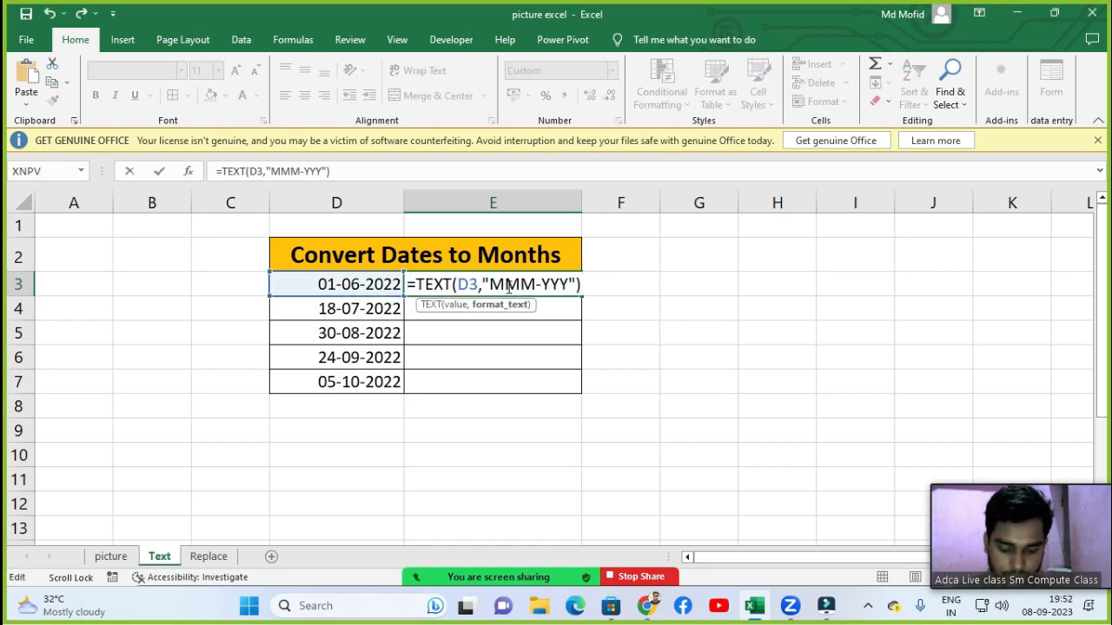
pyautogui.press('Return')
# Set E3's format code to MMMM-YYY so the date shows its full month name and year.
pyautogui.doubleClick(475, 287)
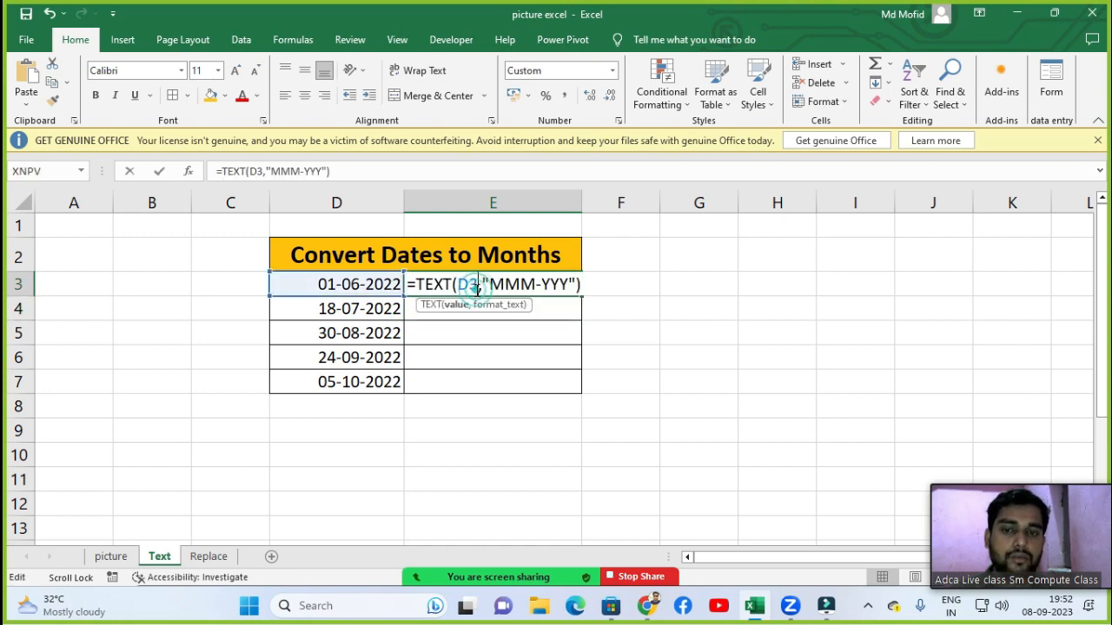
pyautogui.click(523, 283)
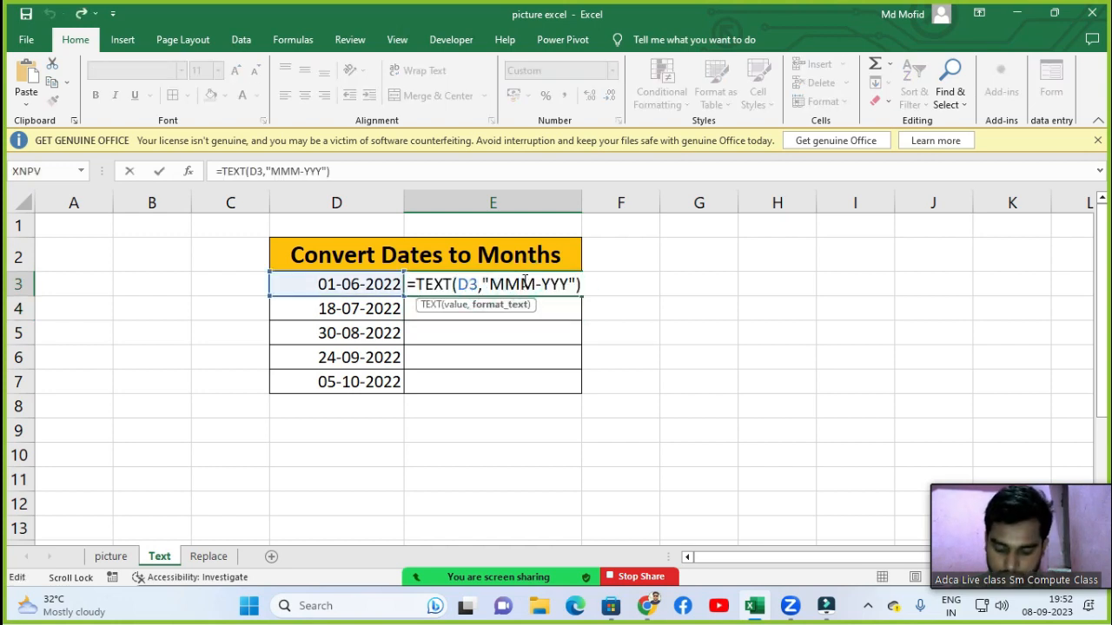
pyautogui.write('M')
pyautogui.press('Return')
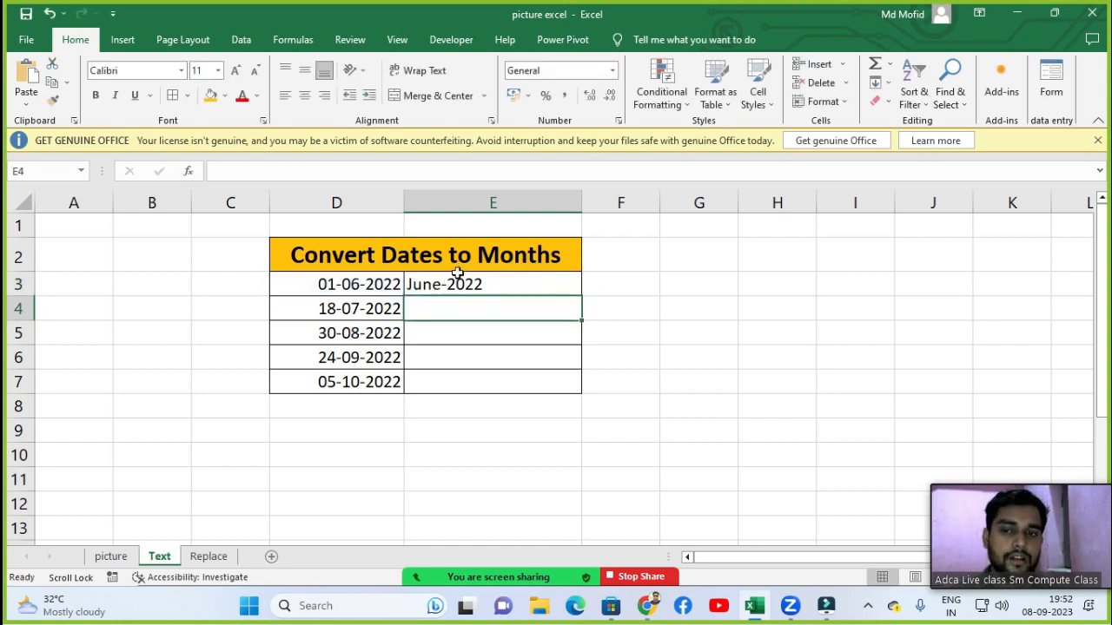
# Fill the TEXT formula from E3 down through E7 to convert all the listed dates to month and year.
pyautogui.moveTo(461, 285); pyautogui.dragTo(464, 373)
pyautogui.click(464, 372)
pyautogui.moveTo(467, 287); pyautogui.dragTo(472, 384)
pyautogui.doubleClick(472, 384)
pyautogui.click(462, 290)
pyautogui.moveTo(461, 290); pyautogui.dragTo(464, 389)
pyautogui.hotkey('ctrl', 'd')
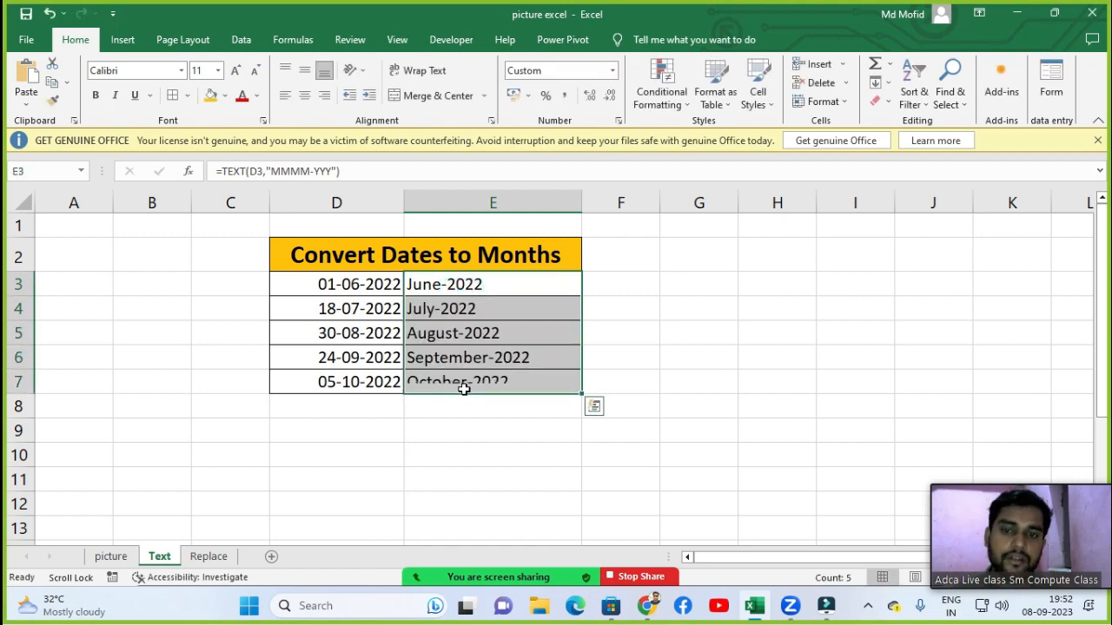
pyautogui.click(613, 313)
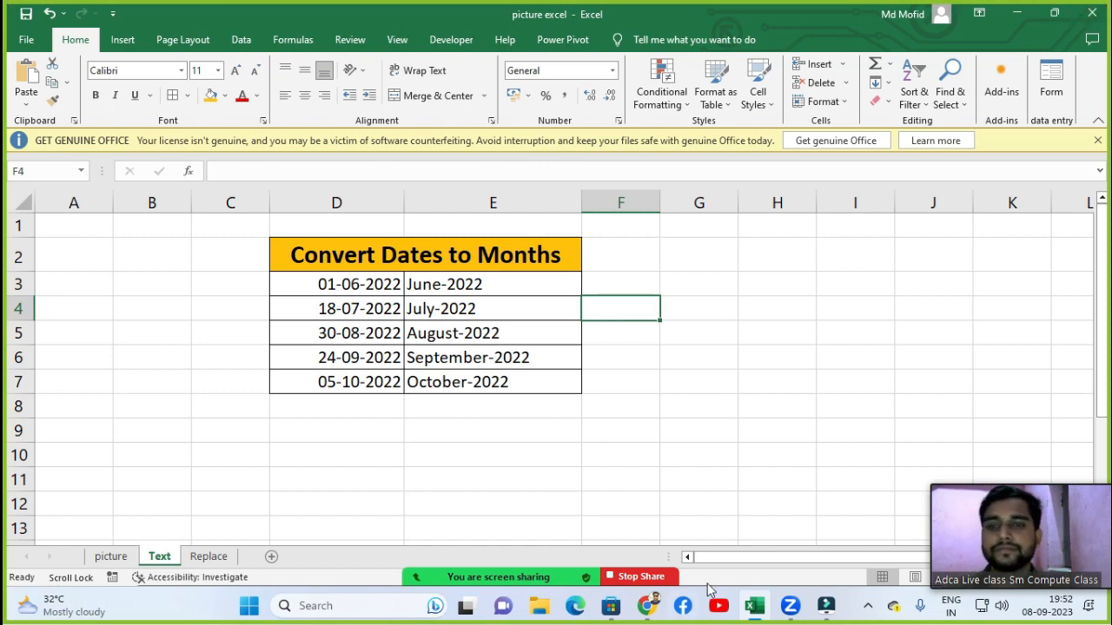
pyautogui.click(631, 453)
pyautogui.click(630, 435)
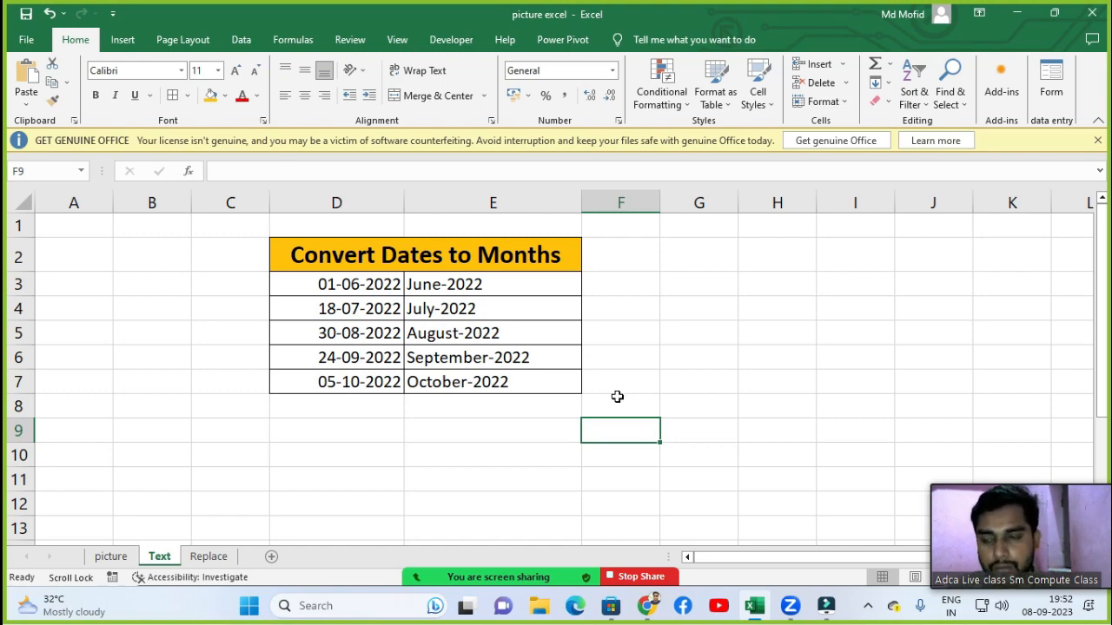
# Switch to the Replace sheet and examine its EMP ID, YEAR and NEW EMP ID columns.
pyautogui.click(208, 557)
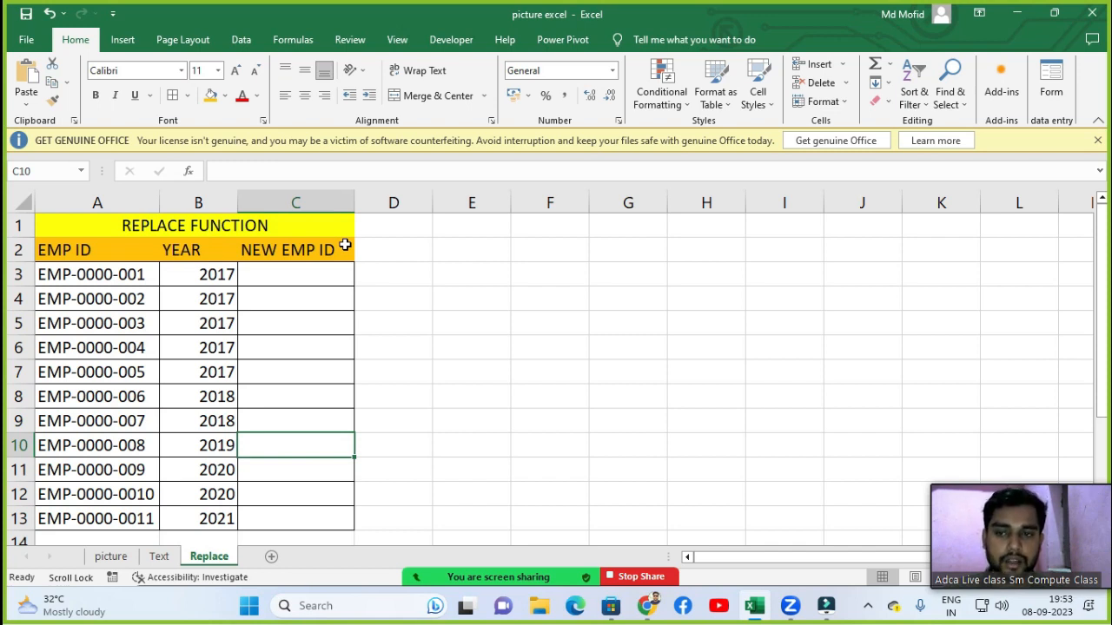
pyautogui.click(87, 275)
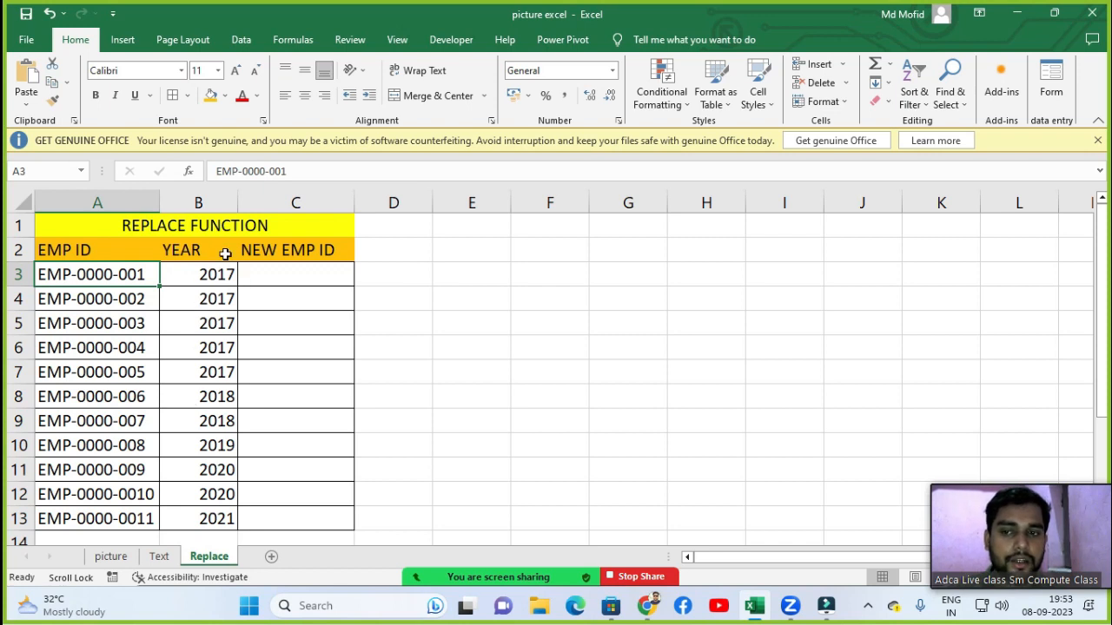
pyautogui.click(295, 276)
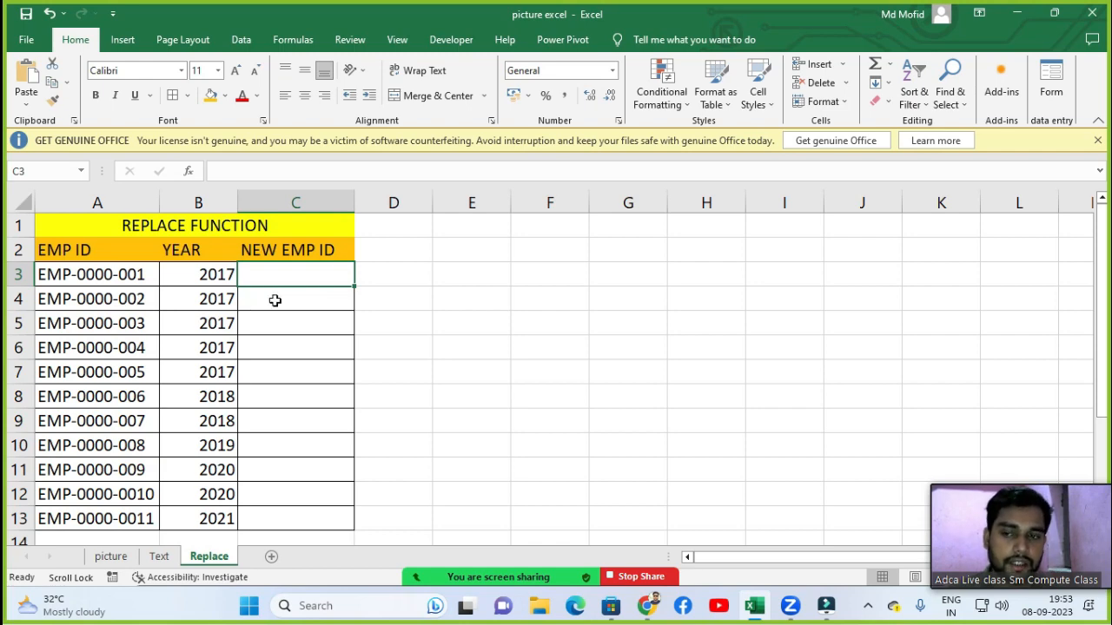
pyautogui.scroll(-1, 207, 294)
pyautogui.scroll(1, 206, 294)
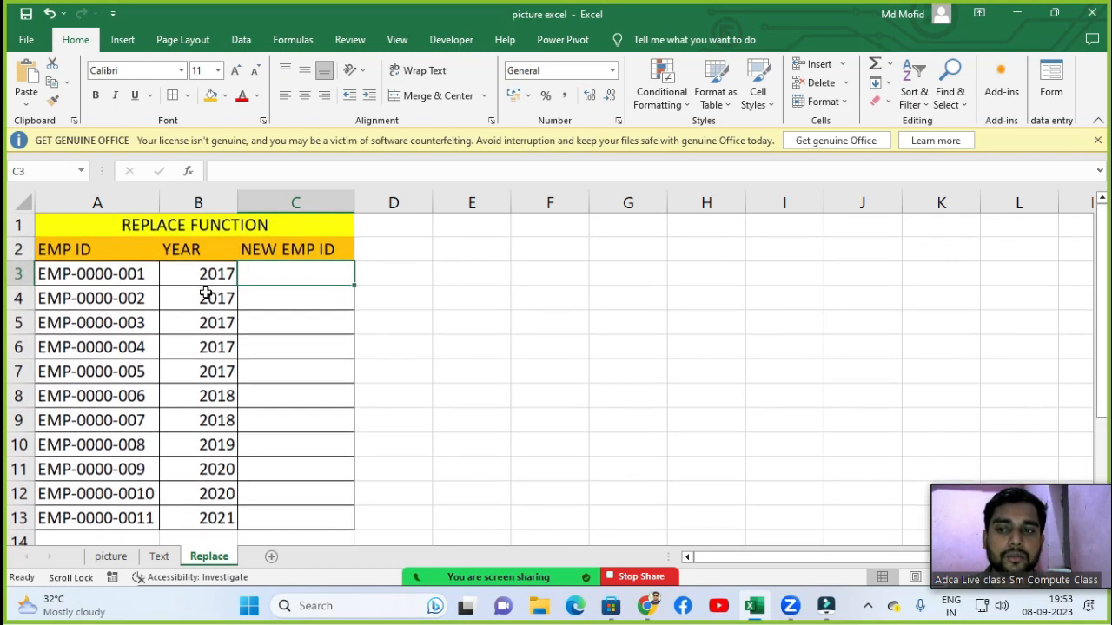
pyautogui.click(210, 372)
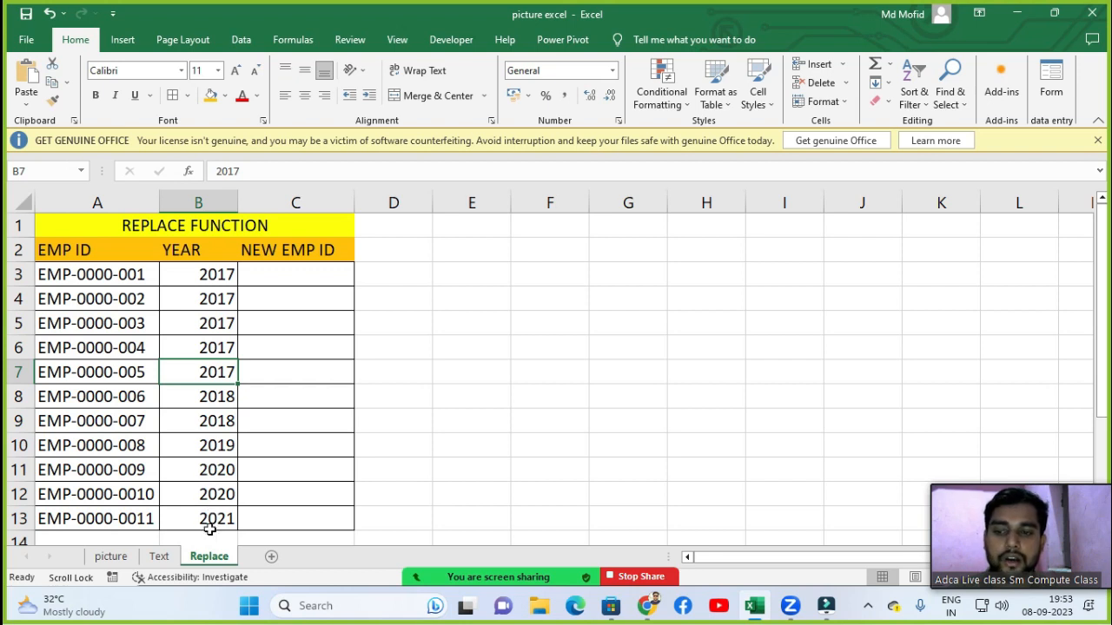
pyautogui.click(265, 290)
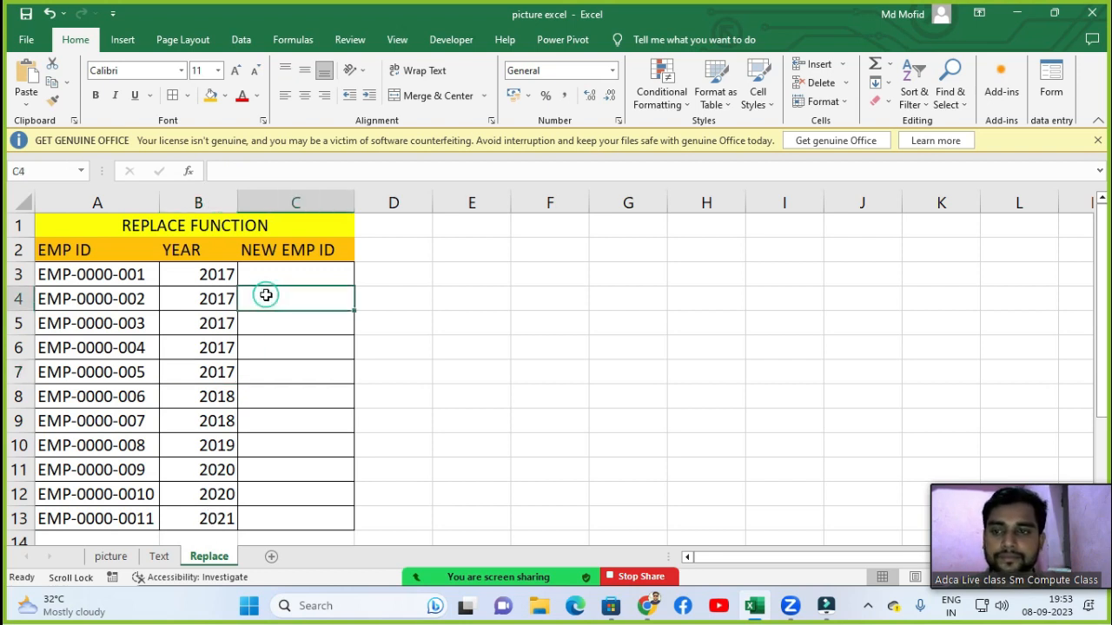
# Enter =REPLACE(A3,5,4,B3) in C3 to swap the four zeros of the first employee ID for its year.
pyautogui.click(267, 276)
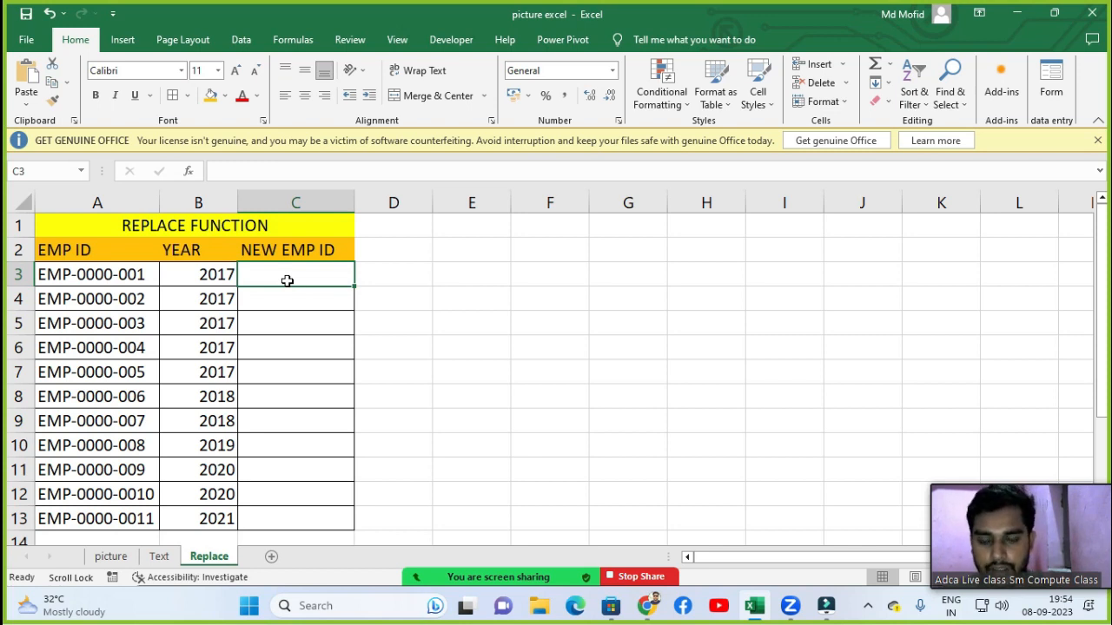
pyautogui.write('=REP')
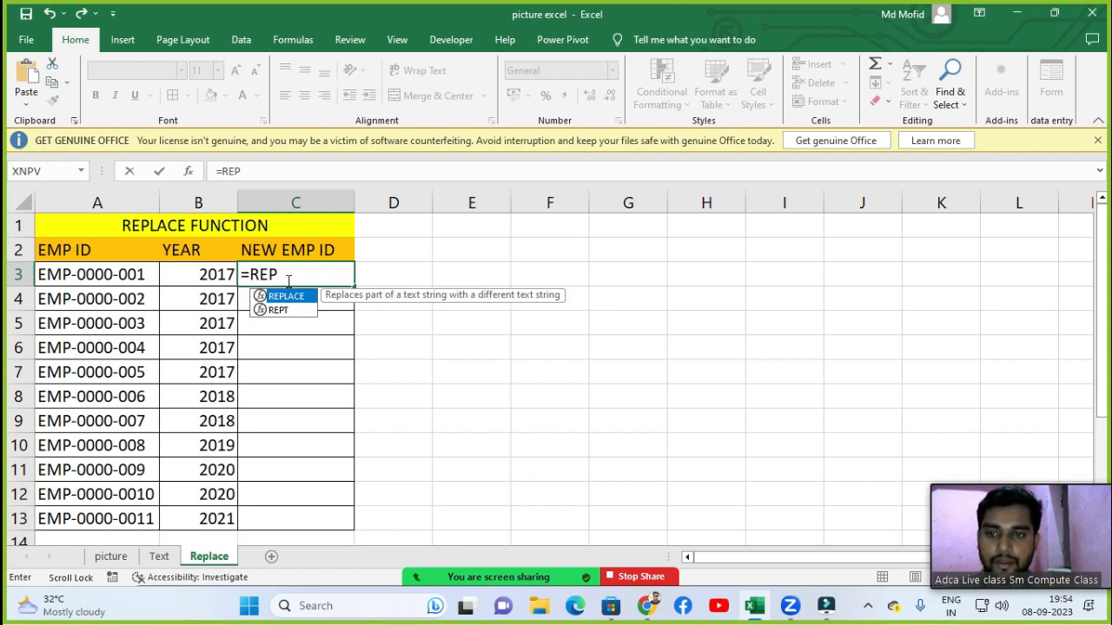
pyautogui.press('Tab')
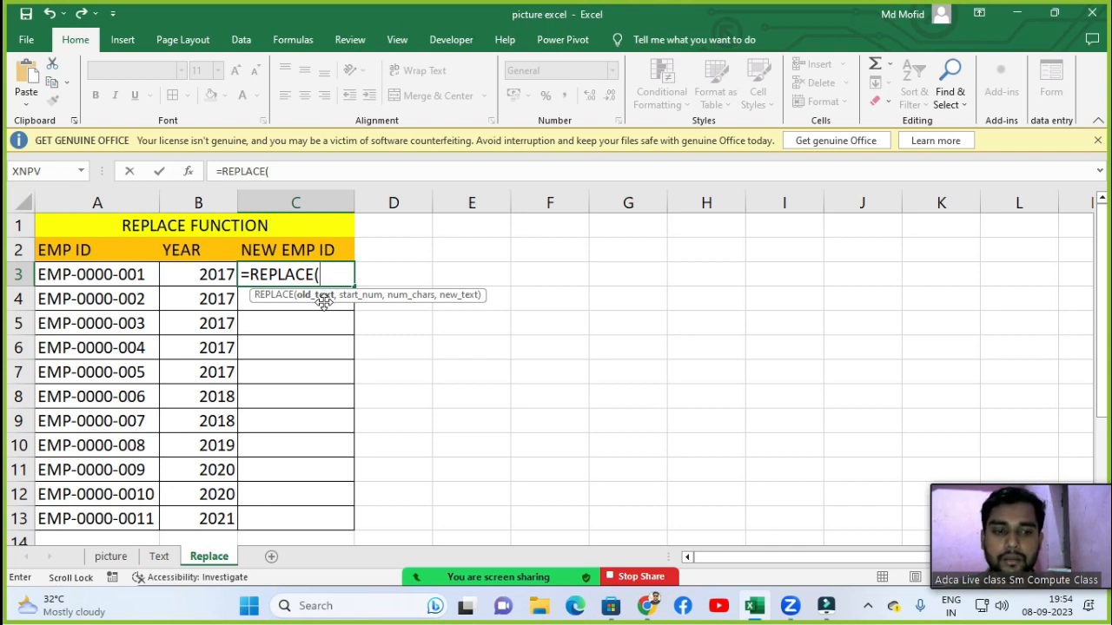
pyautogui.click(123, 278)
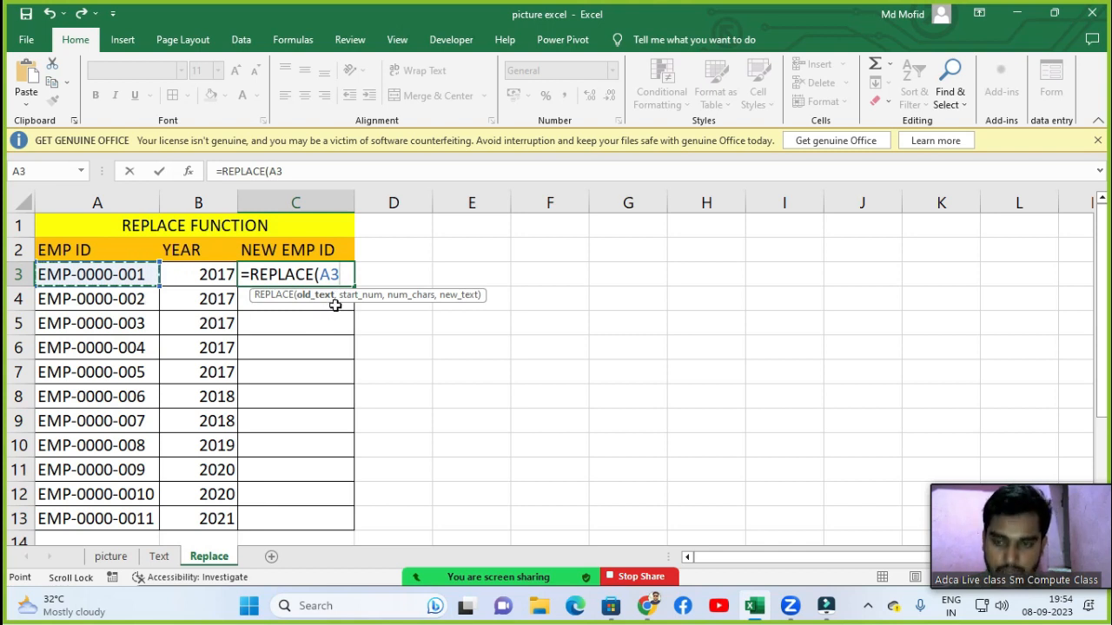
pyautogui.write(',5')
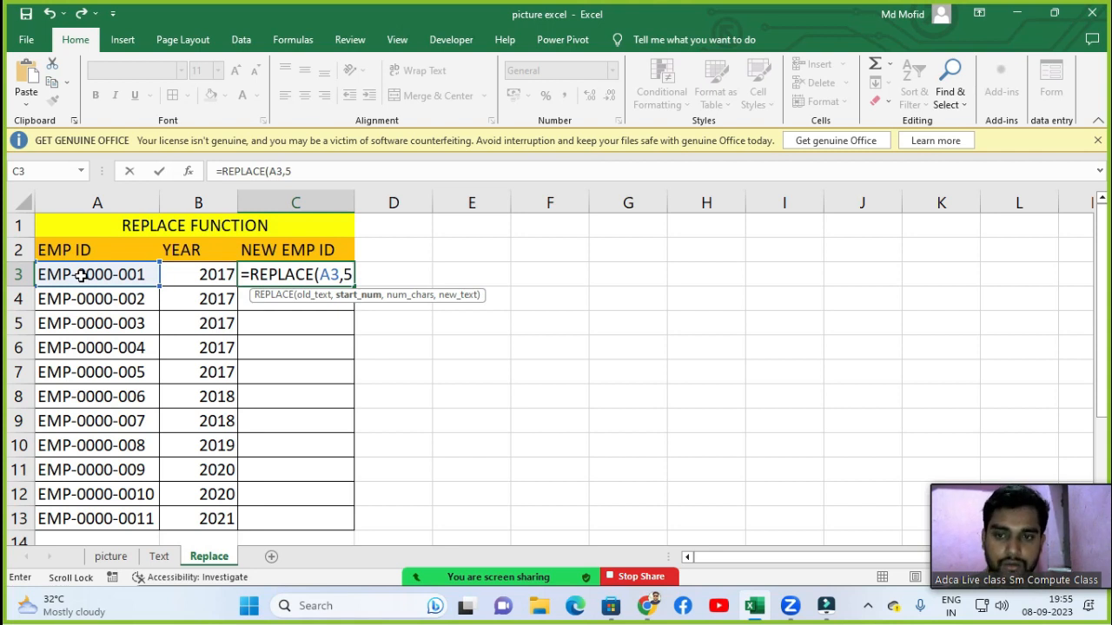
pyautogui.write(',4')
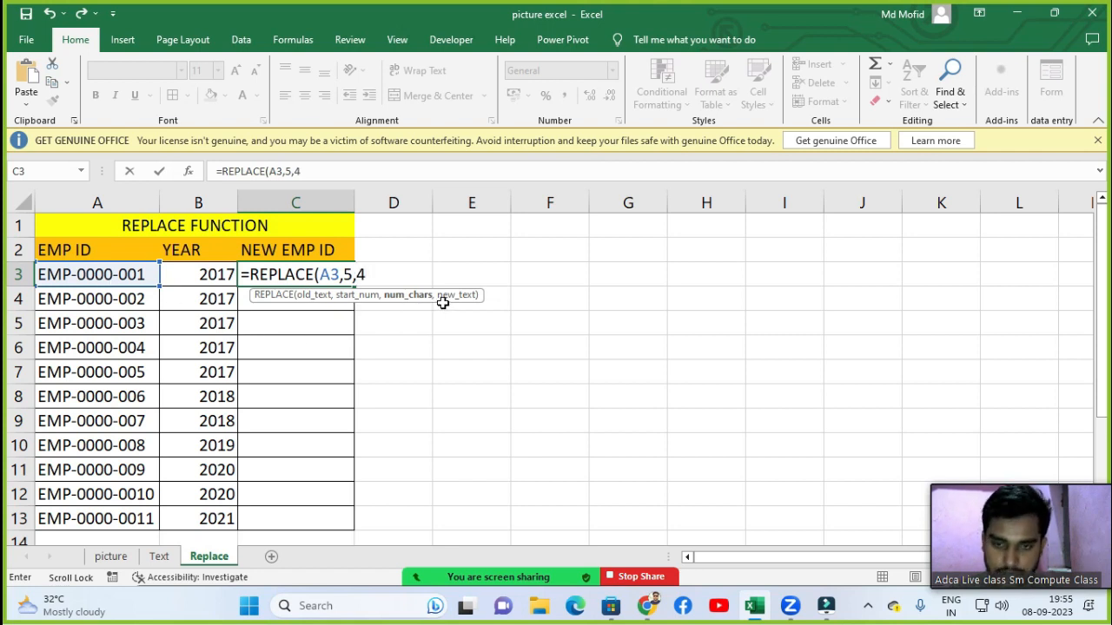
pyautogui.write(',')
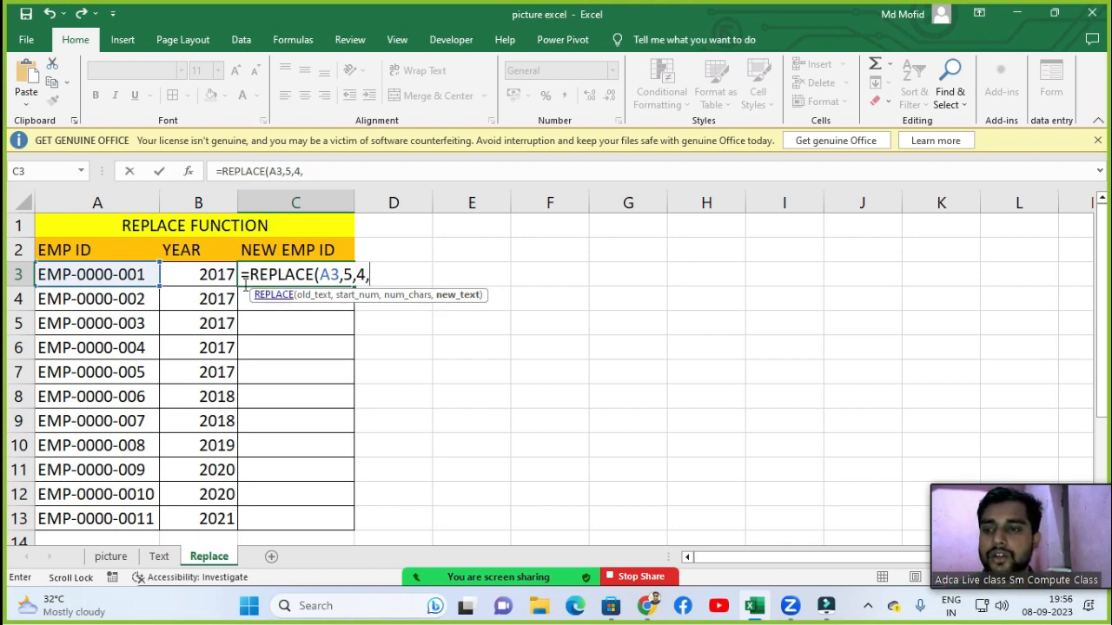
pyautogui.click(193, 272)
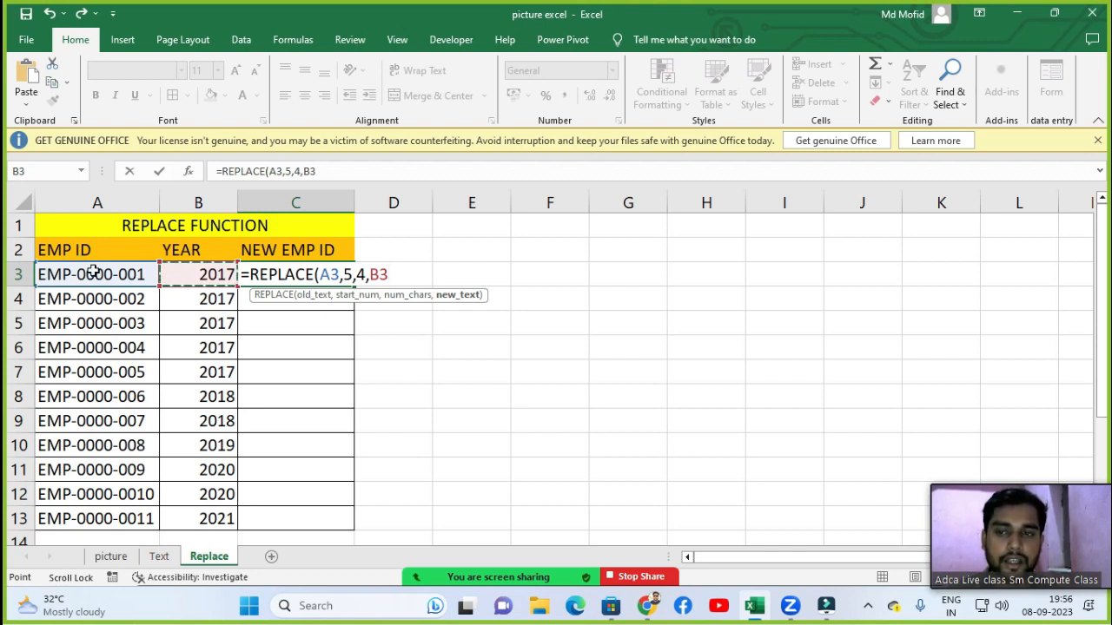
pyautogui.write(')')
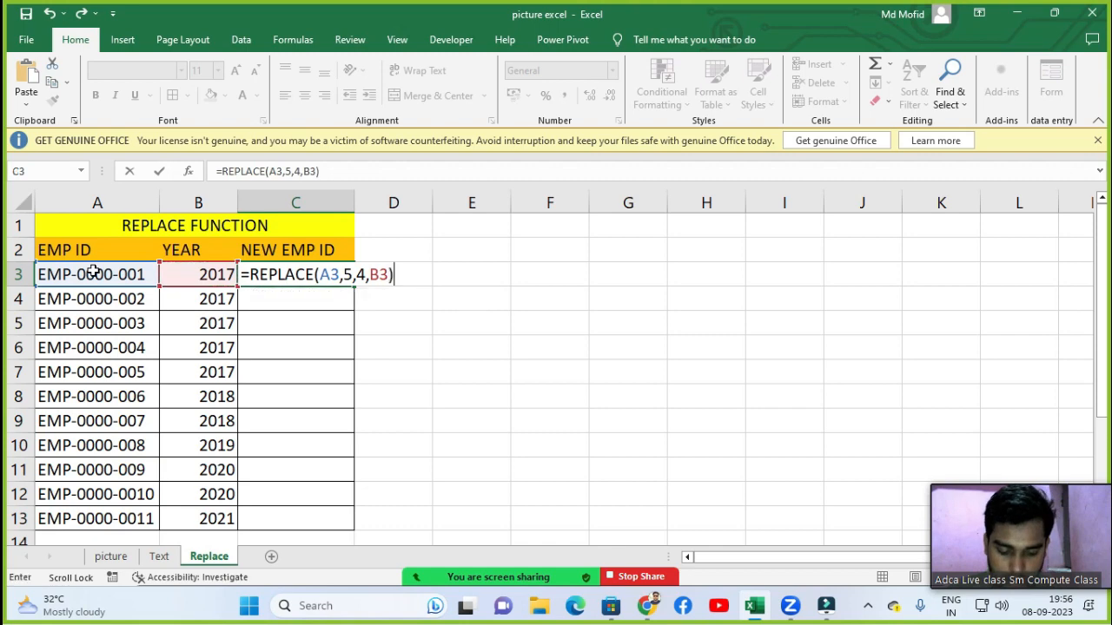
pyautogui.press('Return')
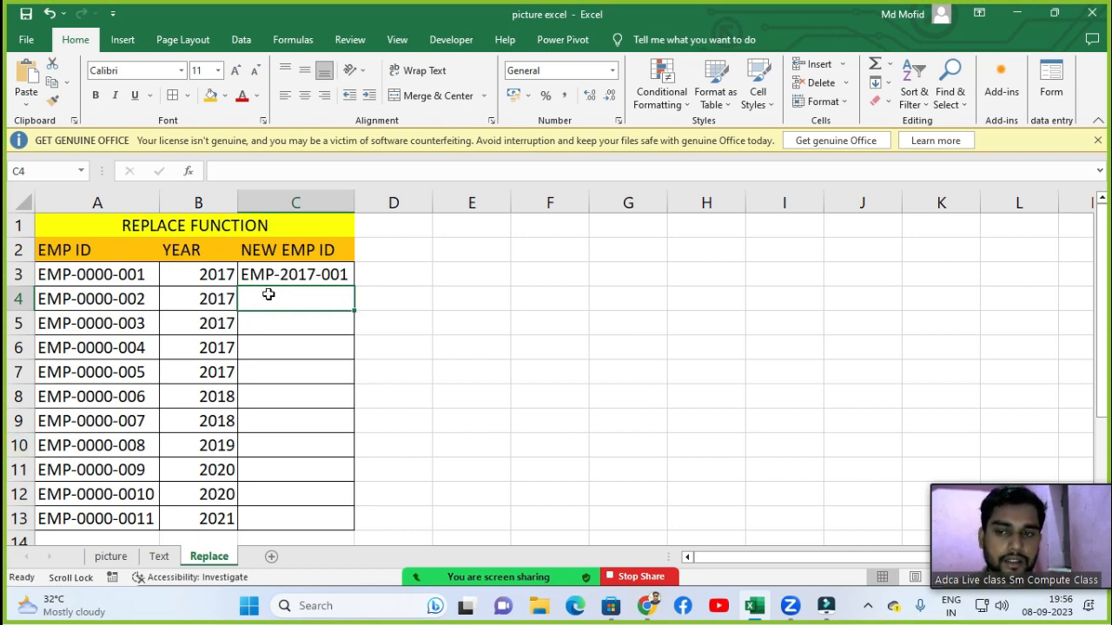
# Fill the REPLACE formula from C3 down through C13 and autofit column C to the new employee IDs.
pyautogui.moveTo(269, 276); pyautogui.dragTo(284, 523)
pyautogui.hotkey('ctrl', 'd')
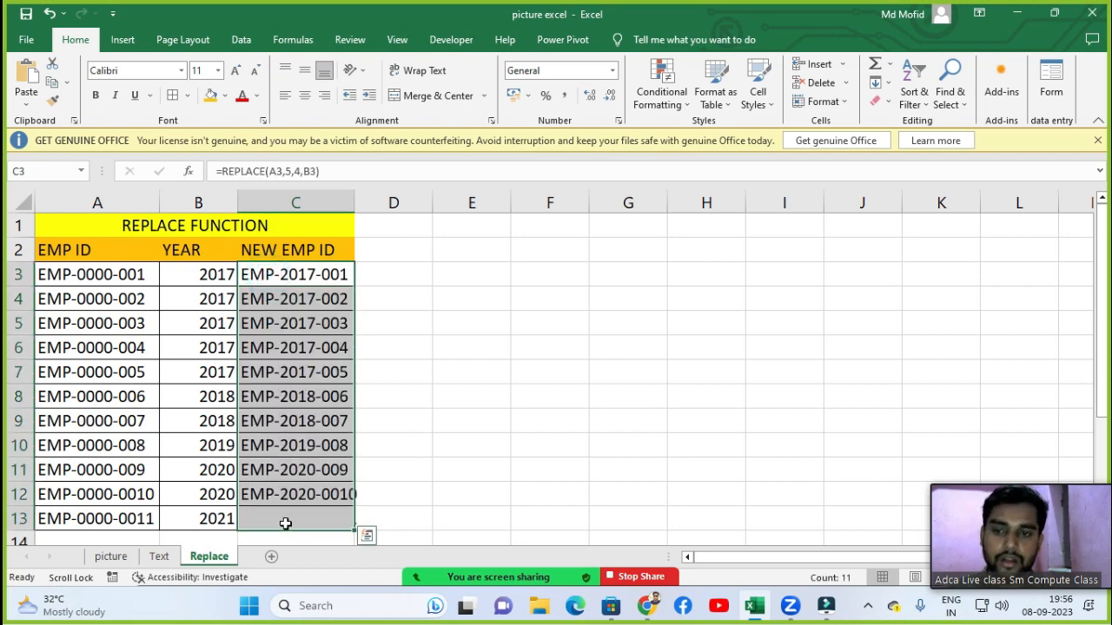
pyautogui.doubleClick(354, 202)
pyautogui.click(476, 450)
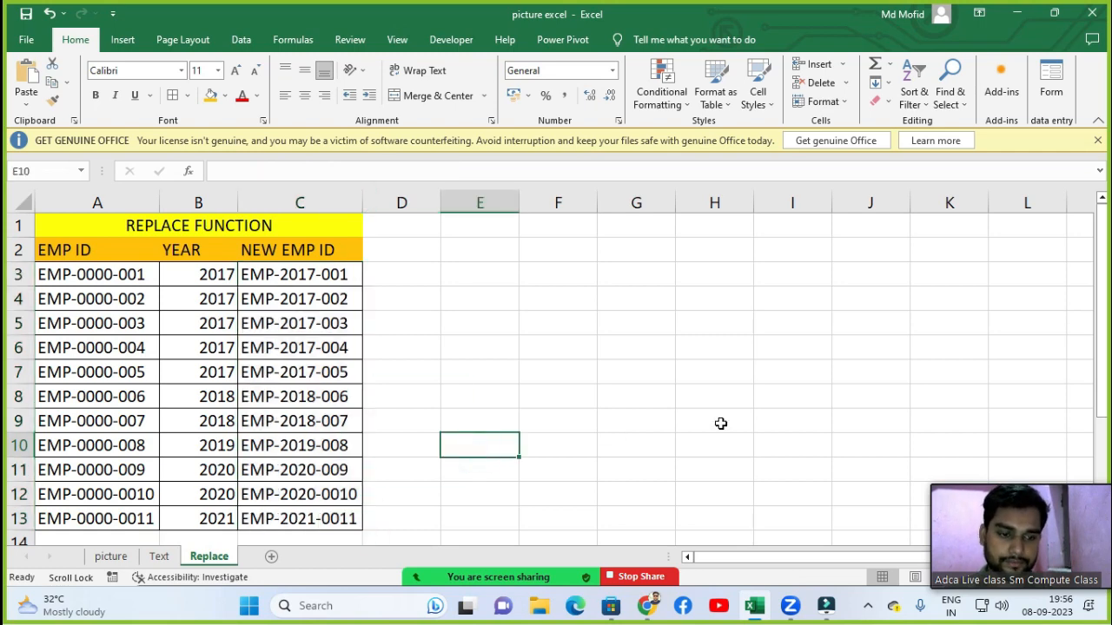